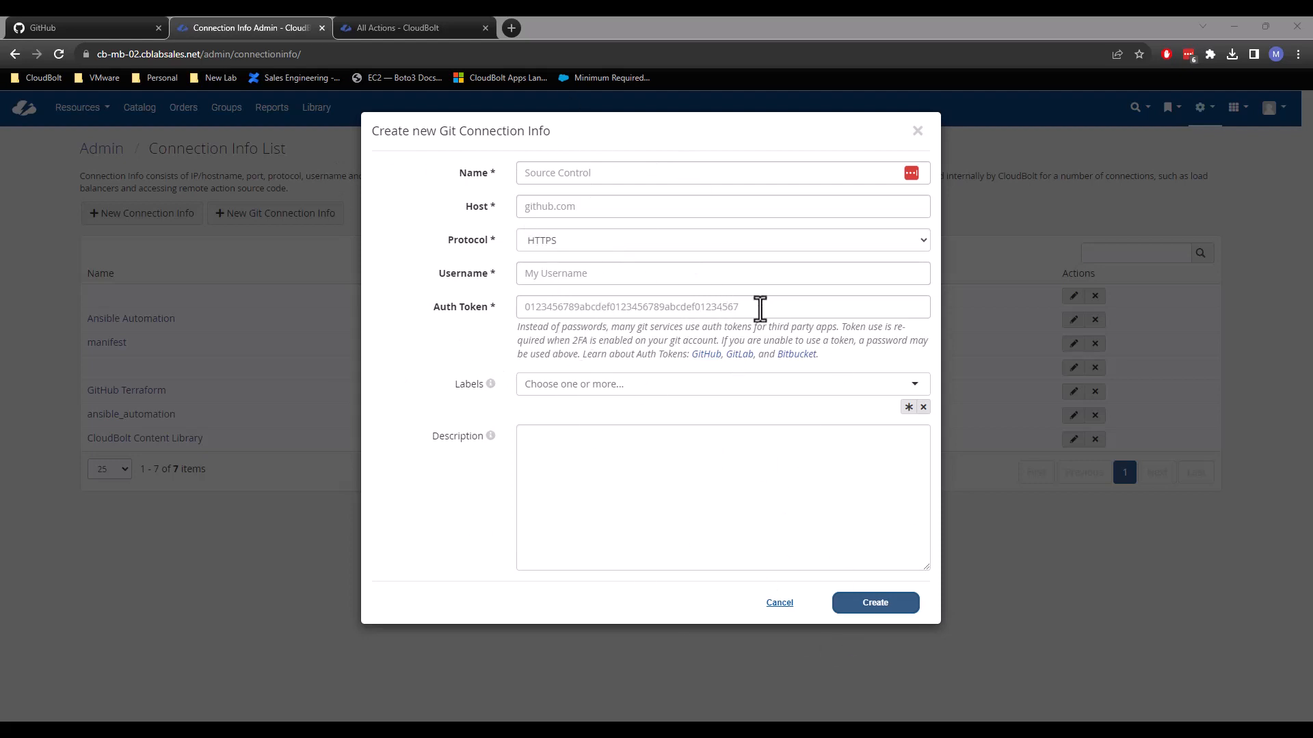
- Cancel the new Git connection form and open the details of the featured Ansible Automation blueprint in the catalog
{"action": "left_click", "coordinate": [706, 306]}
{"action": "left_click", "coordinate": [779, 603]}
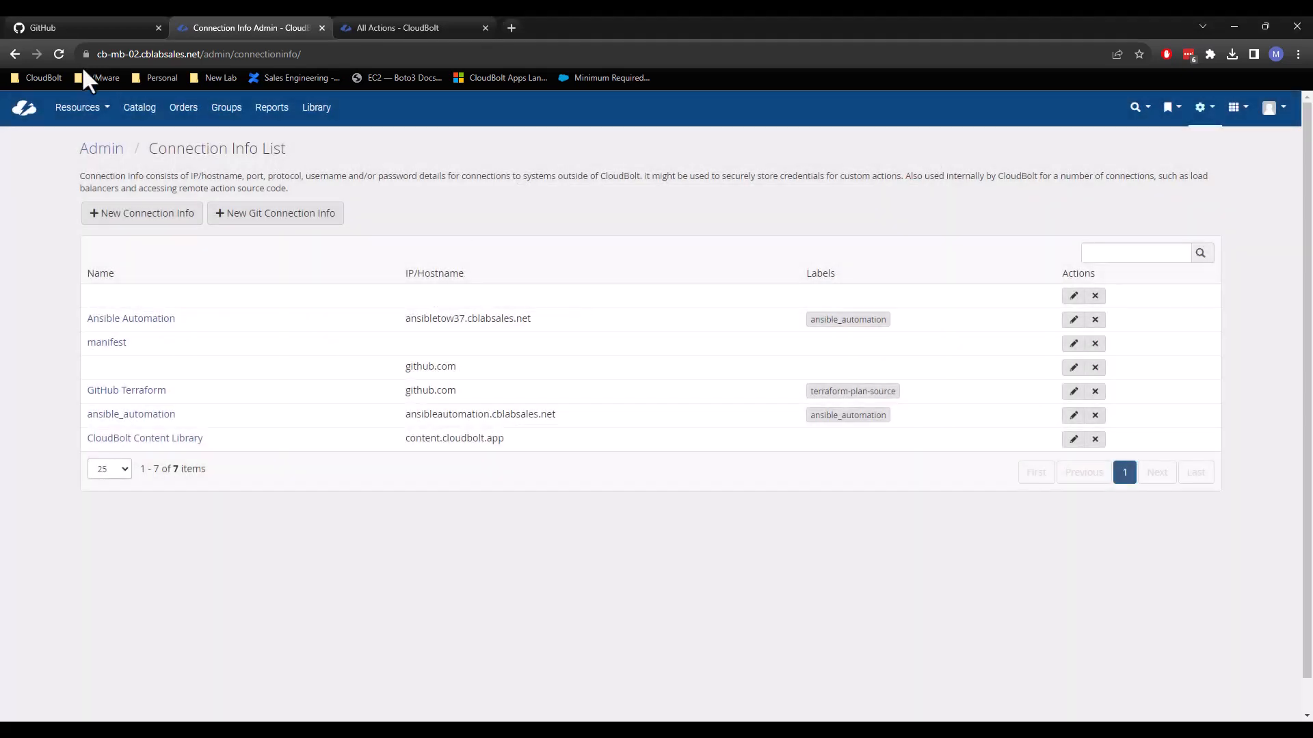
{"action": "left_click", "coordinate": [140, 111]}
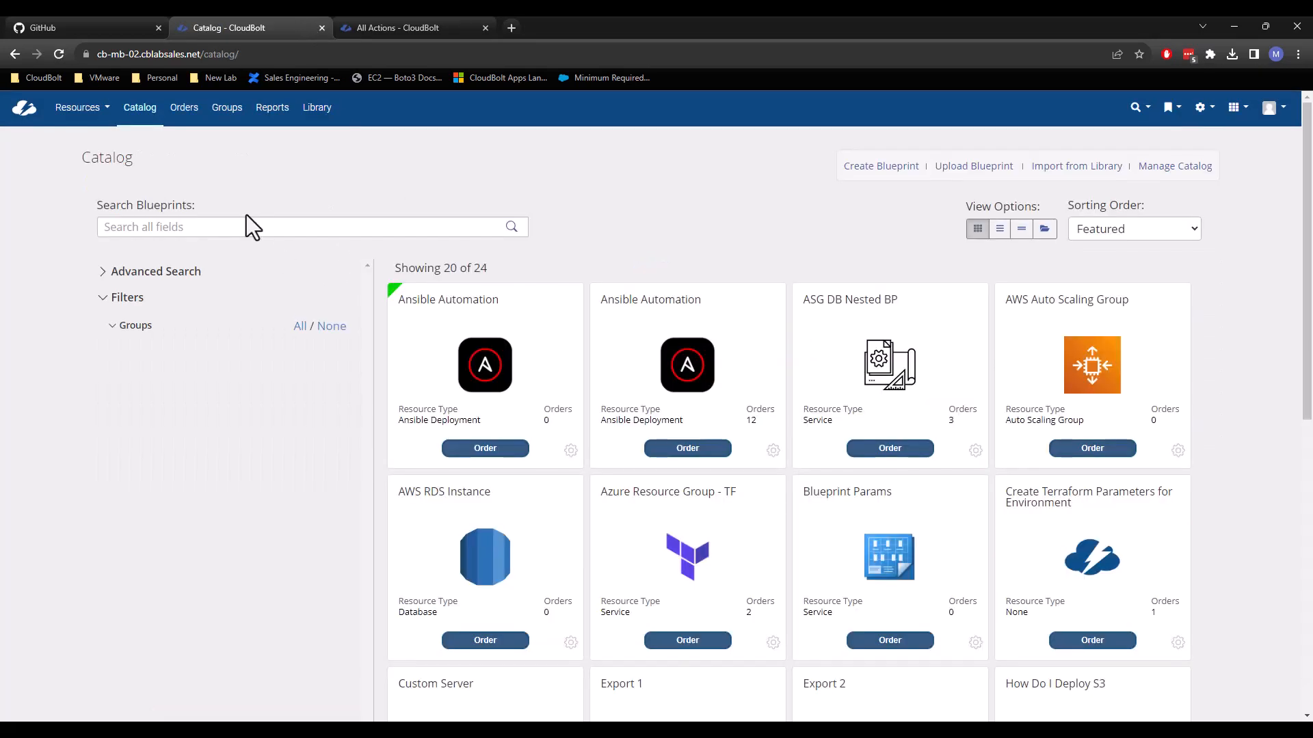
{"action": "left_click", "coordinate": [570, 454]}
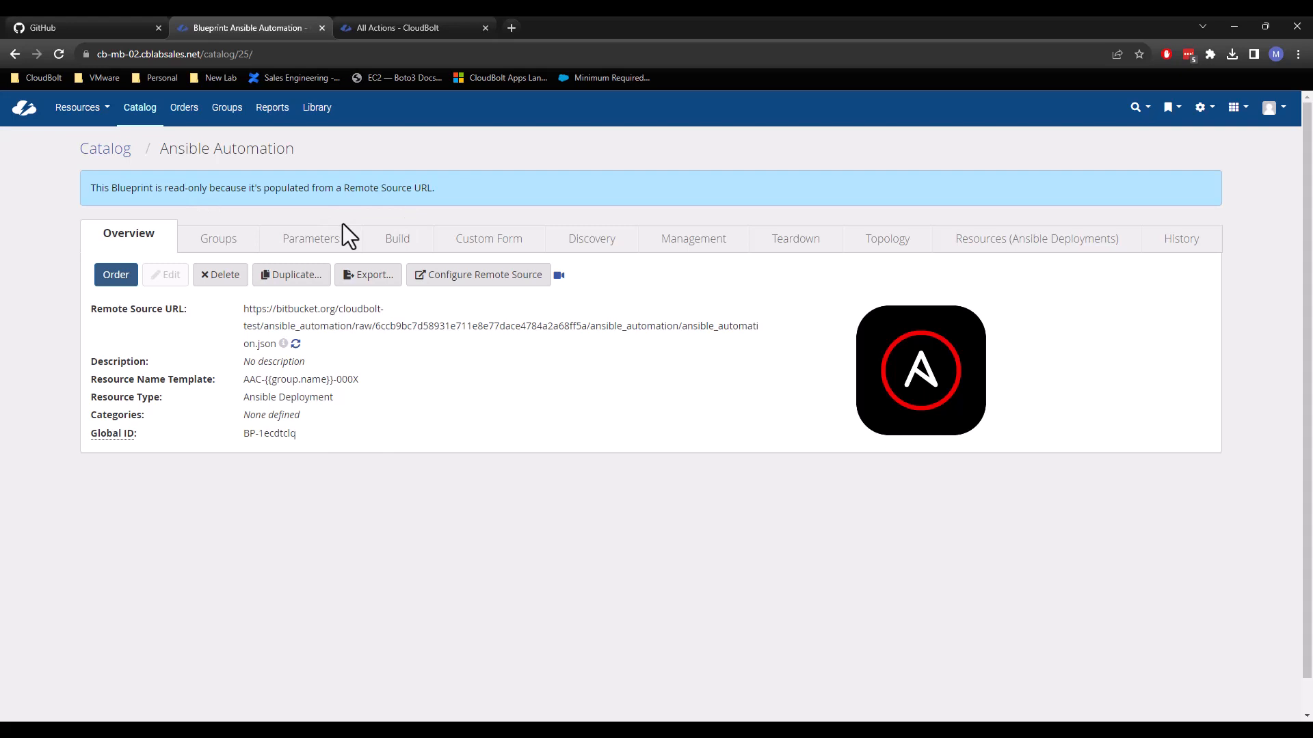
- Examine the Ansible Automation blueprint's remote source URL and password settings, including the password help, and leave them without saving
{"action": "left_click", "coordinate": [463, 288]}
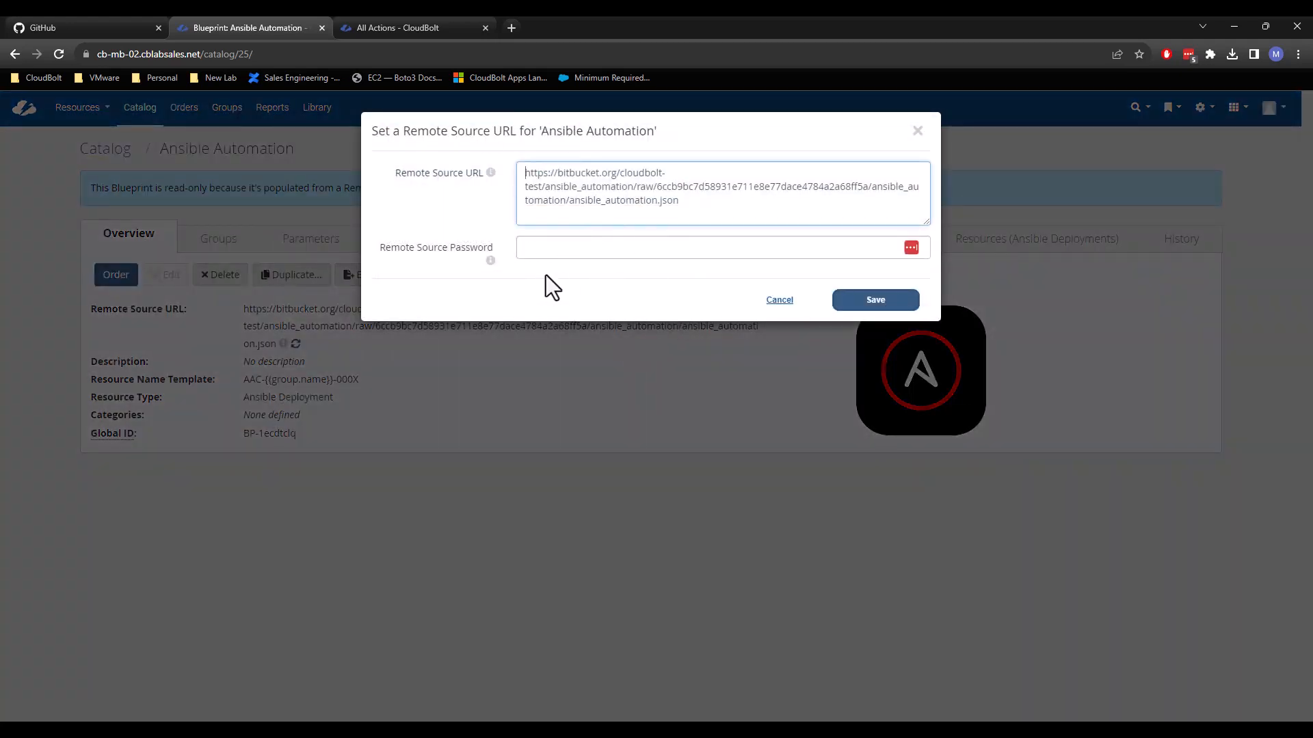
{"action": "left_click", "coordinate": [545, 249]}
{"action": "left_click", "coordinate": [481, 281]}
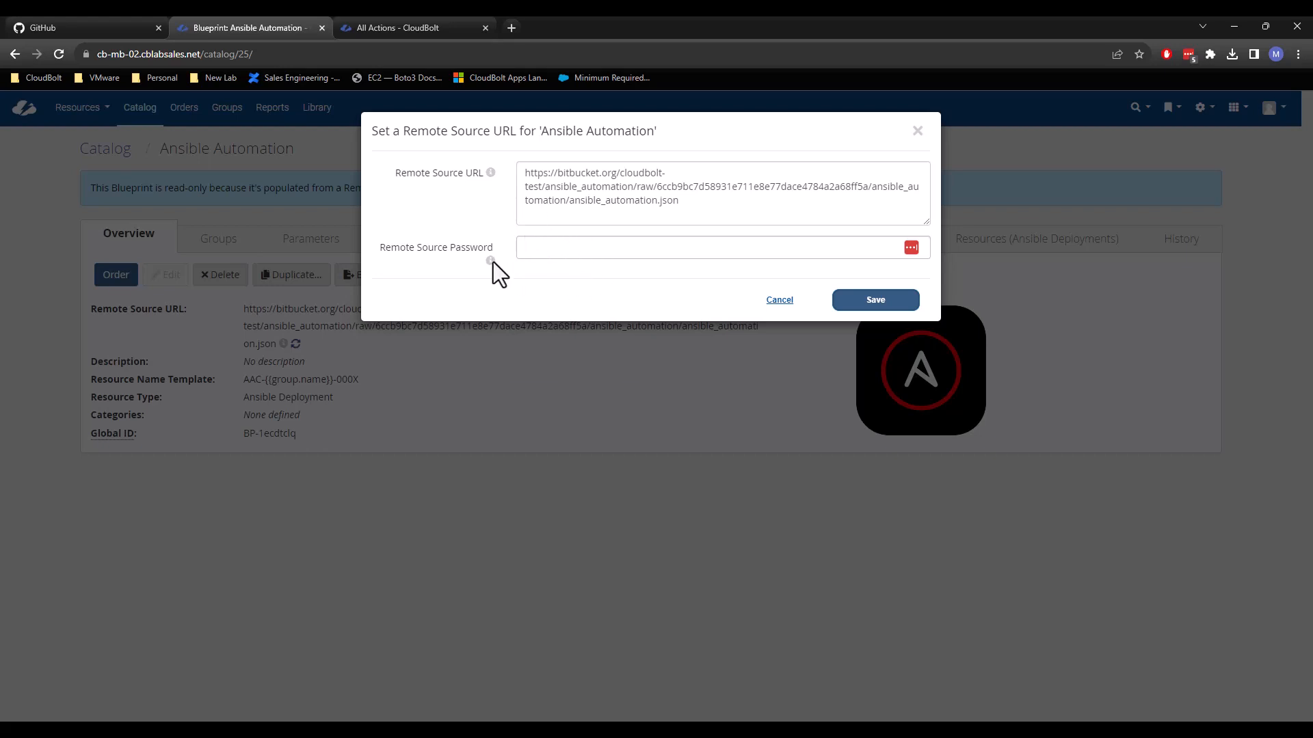
{"action": "mouse_move", "coordinate": [493, 263]}
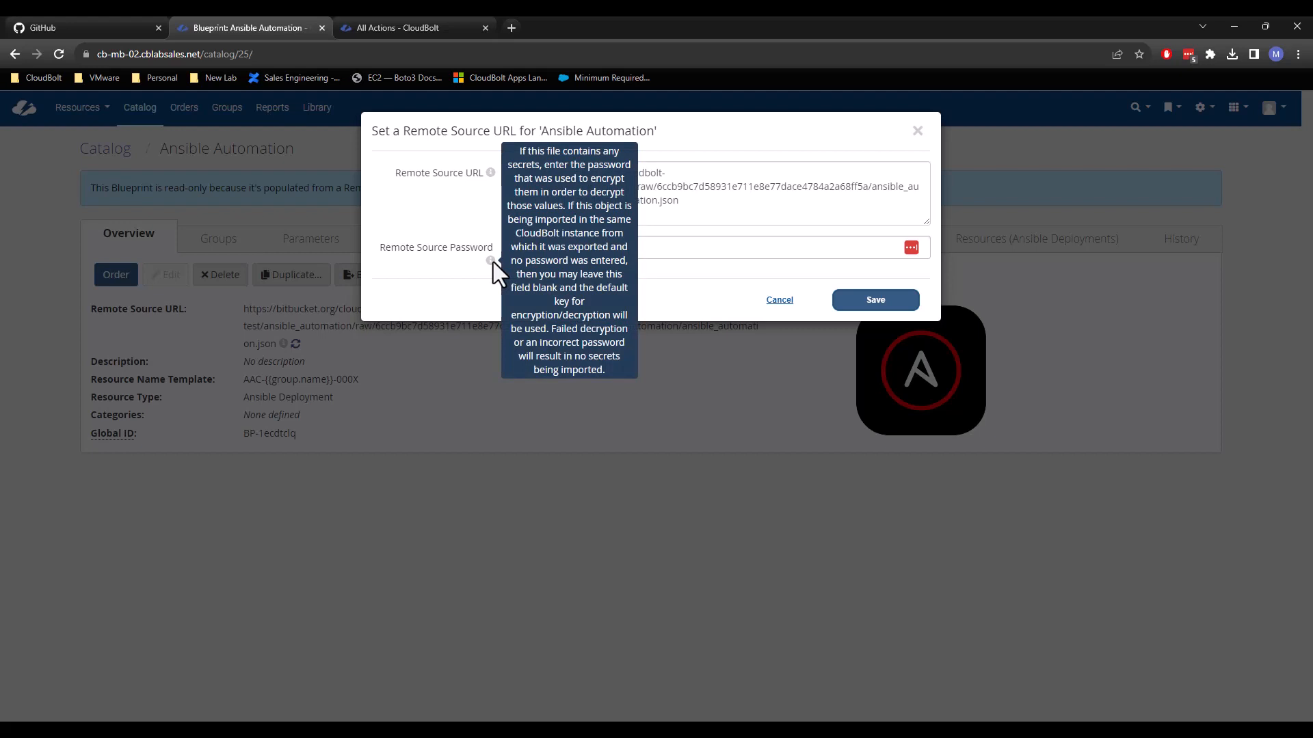
{"action": "left_click", "coordinate": [651, 247]}
{"action": "left_click", "coordinate": [461, 309]}
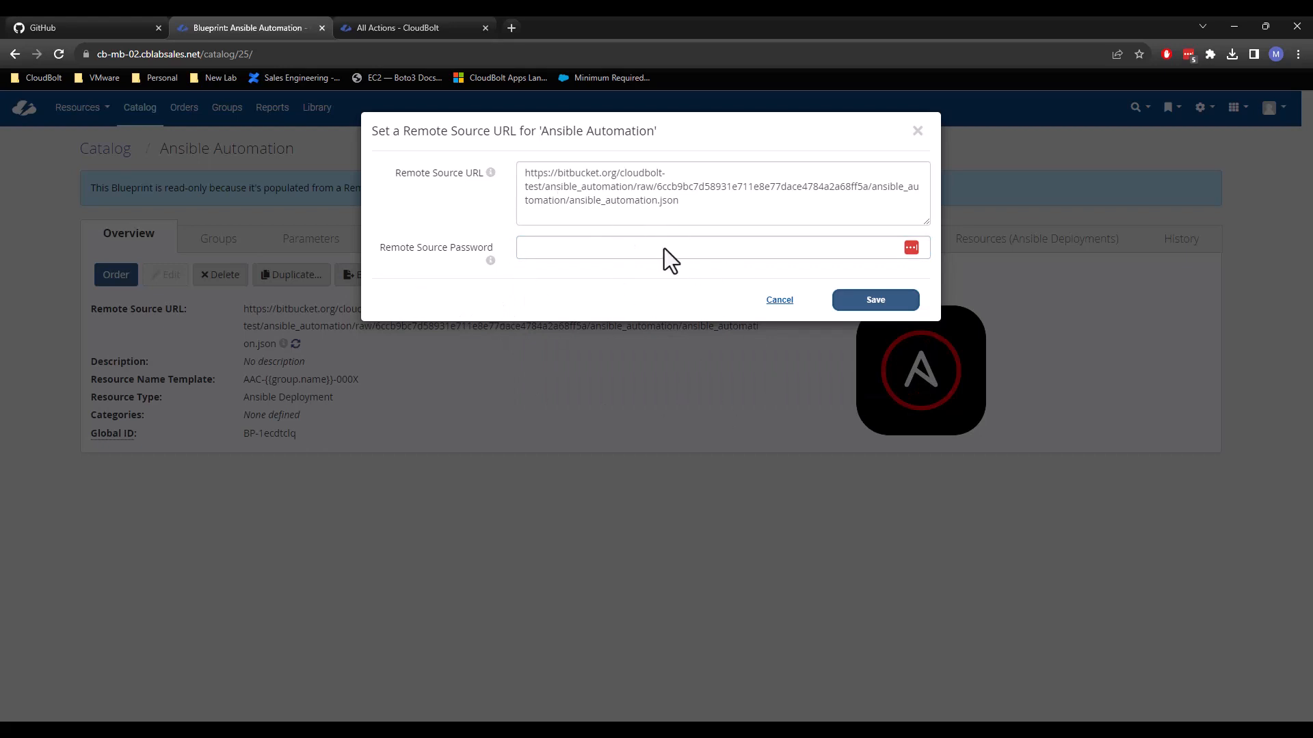
{"action": "left_click", "coordinate": [781, 307]}
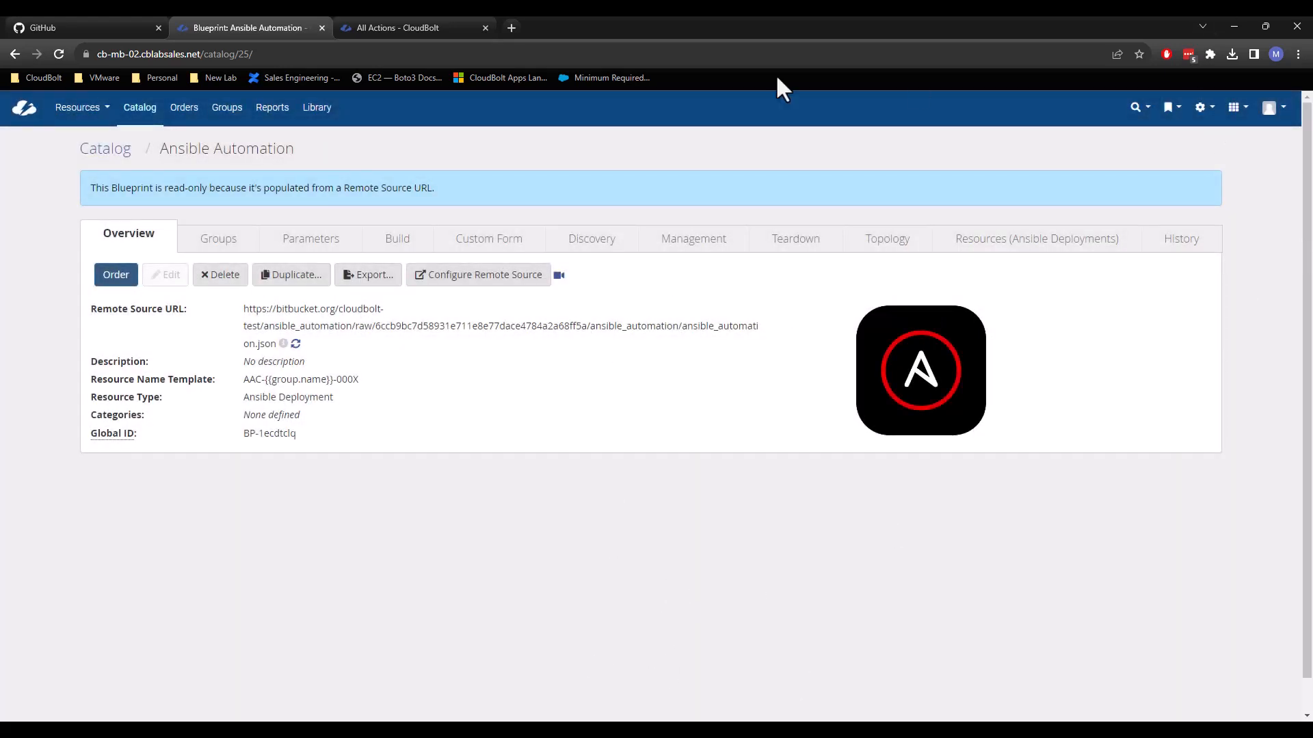
- Switch to GitHub and open the account's developer settings
{"action": "left_click", "coordinate": [74, 23]}
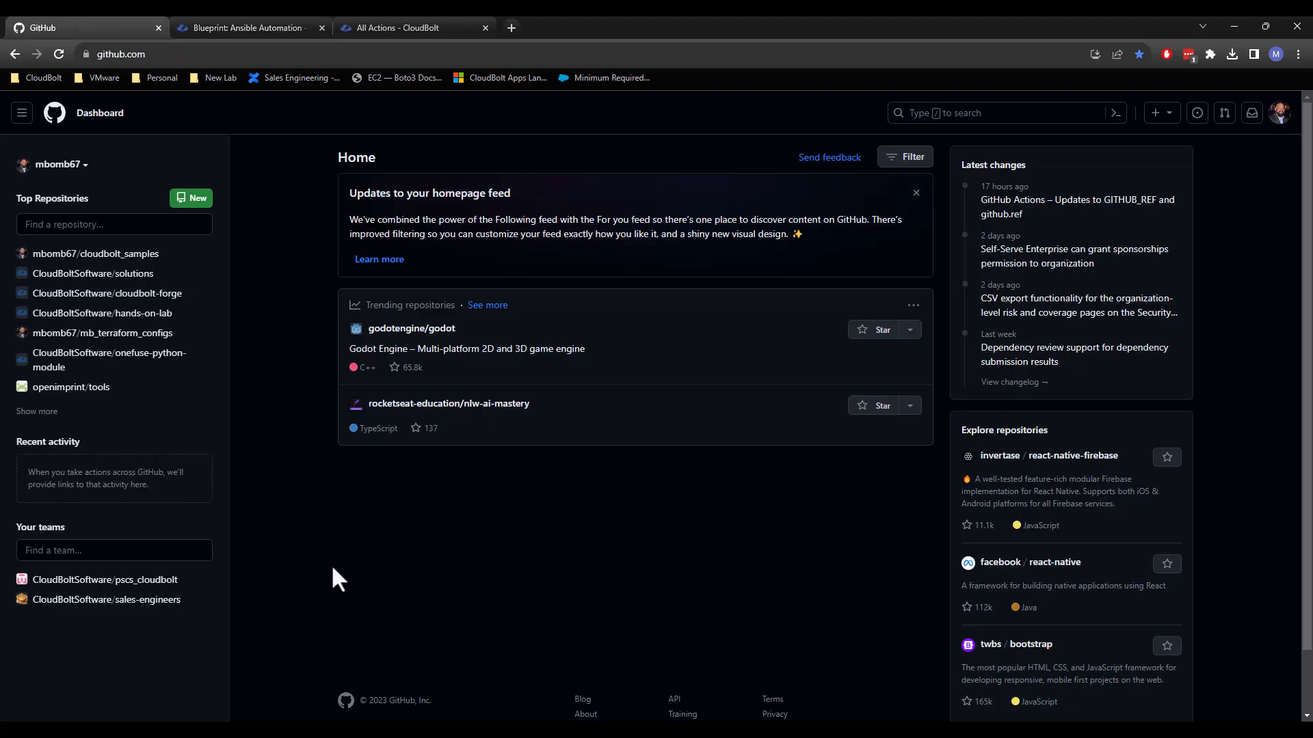
{"action": "left_click", "coordinate": [1278, 115]}
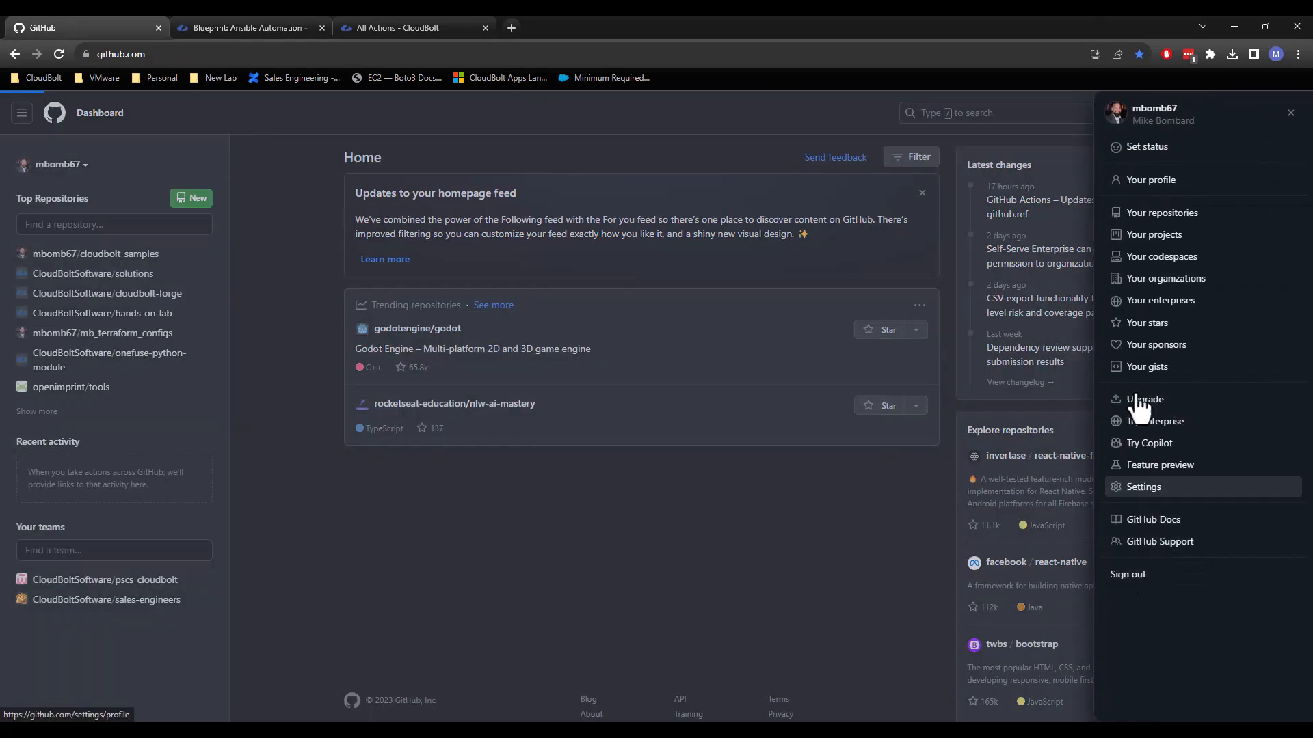
{"action": "left_click", "coordinate": [1141, 213]}
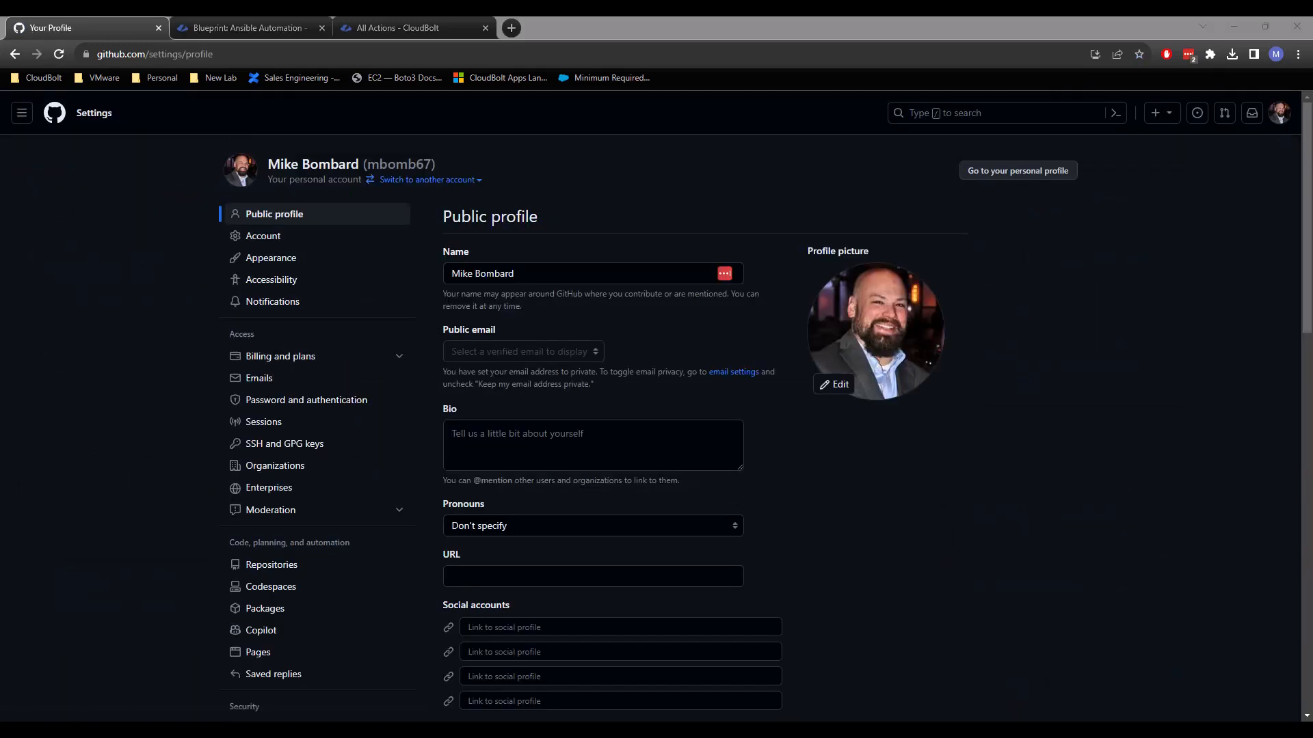
{"action": "scroll", "coordinate": [329, 317], "scroll_direction": "down", "scroll_amount": 6}
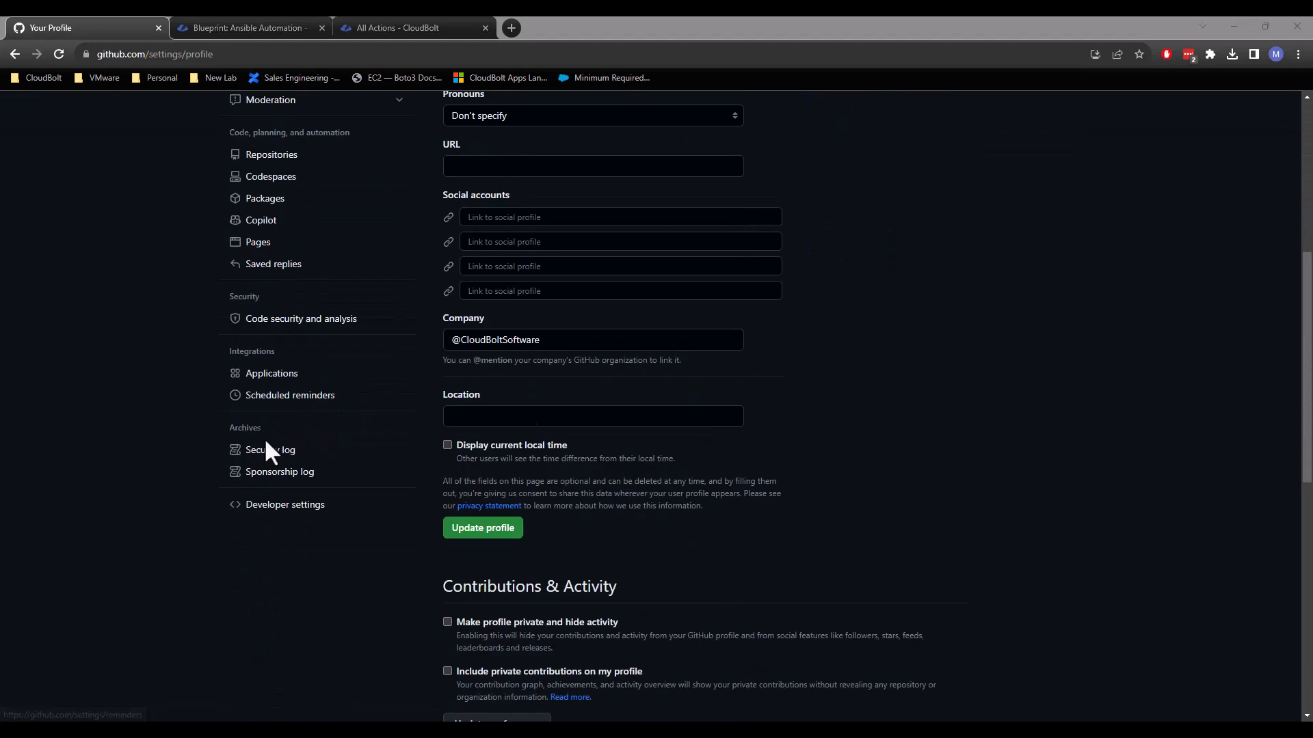
{"action": "scroll", "coordinate": [146, 438], "scroll_direction": "up", "scroll_amount": 3}
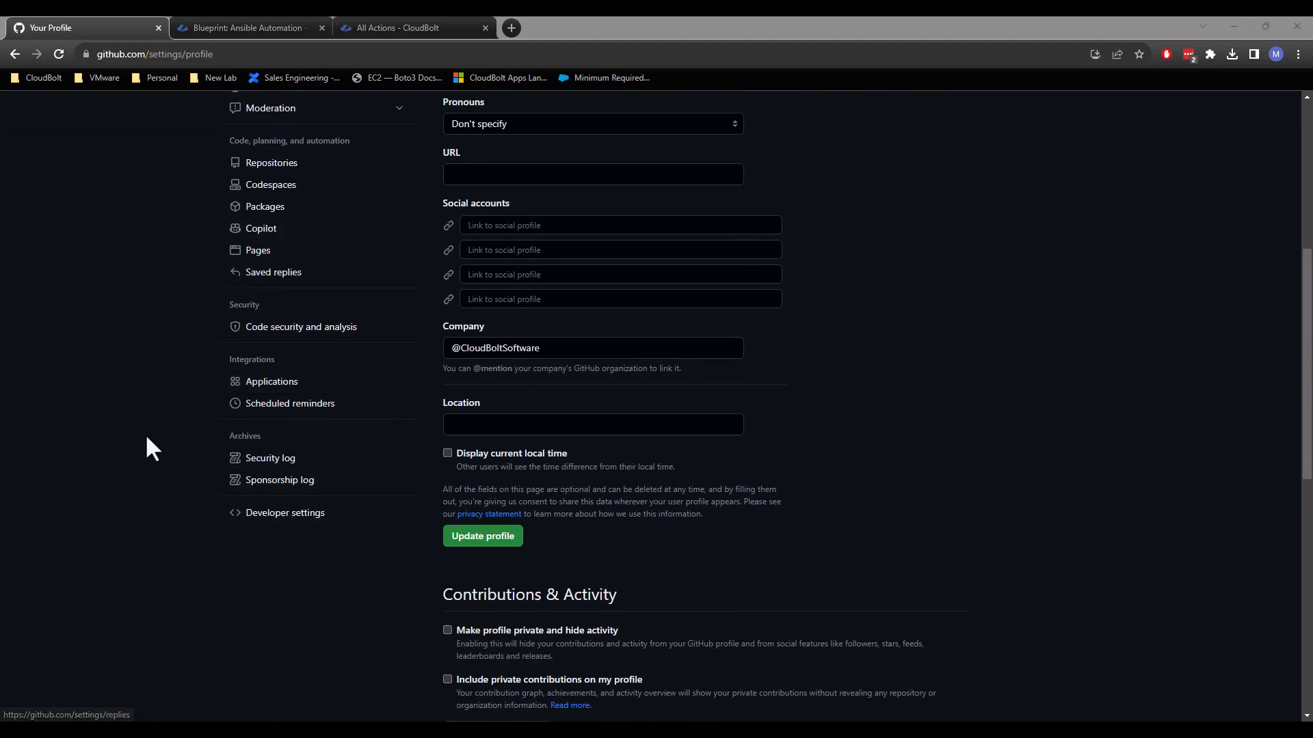
{"action": "scroll", "coordinate": [381, 383], "scroll_direction": "down", "scroll_amount": 4}
{"action": "scroll", "coordinate": [390, 435], "scroll_direction": "up", "scroll_amount": 4}
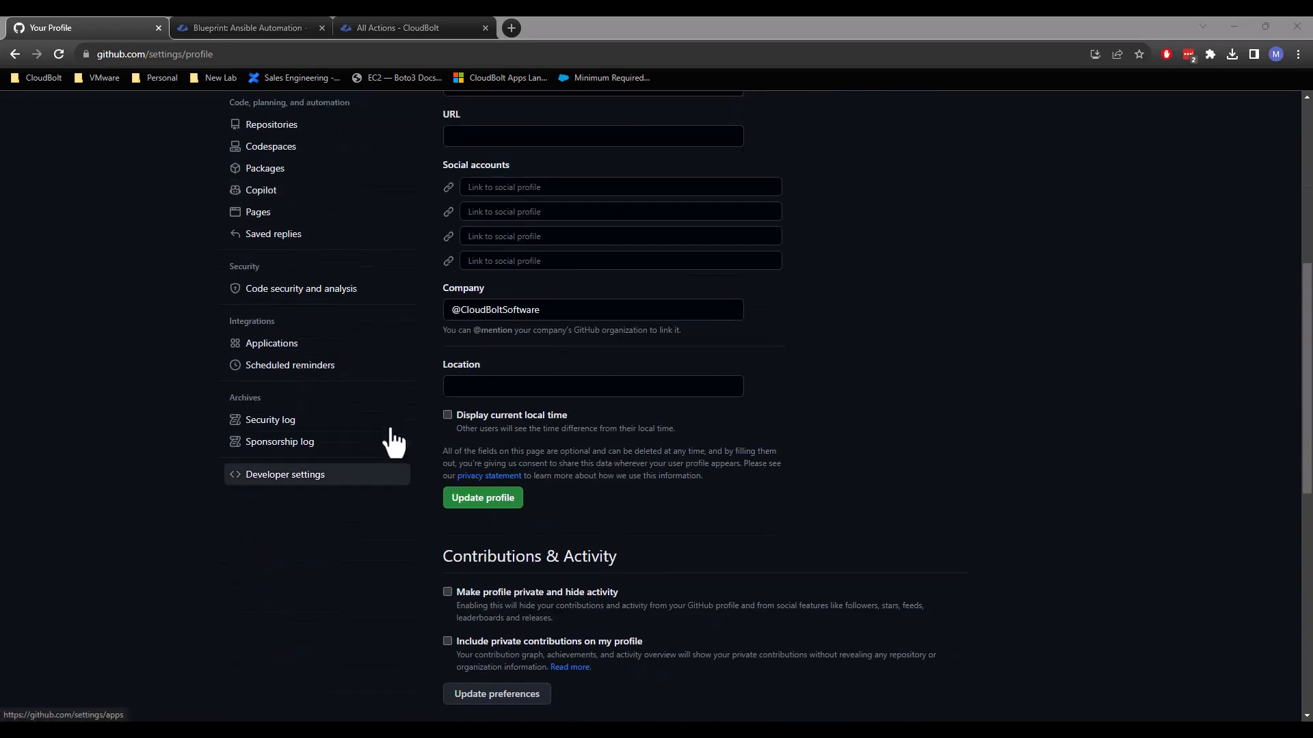
{"action": "scroll", "coordinate": [390, 448], "scroll_direction": "down", "scroll_amount": 1}
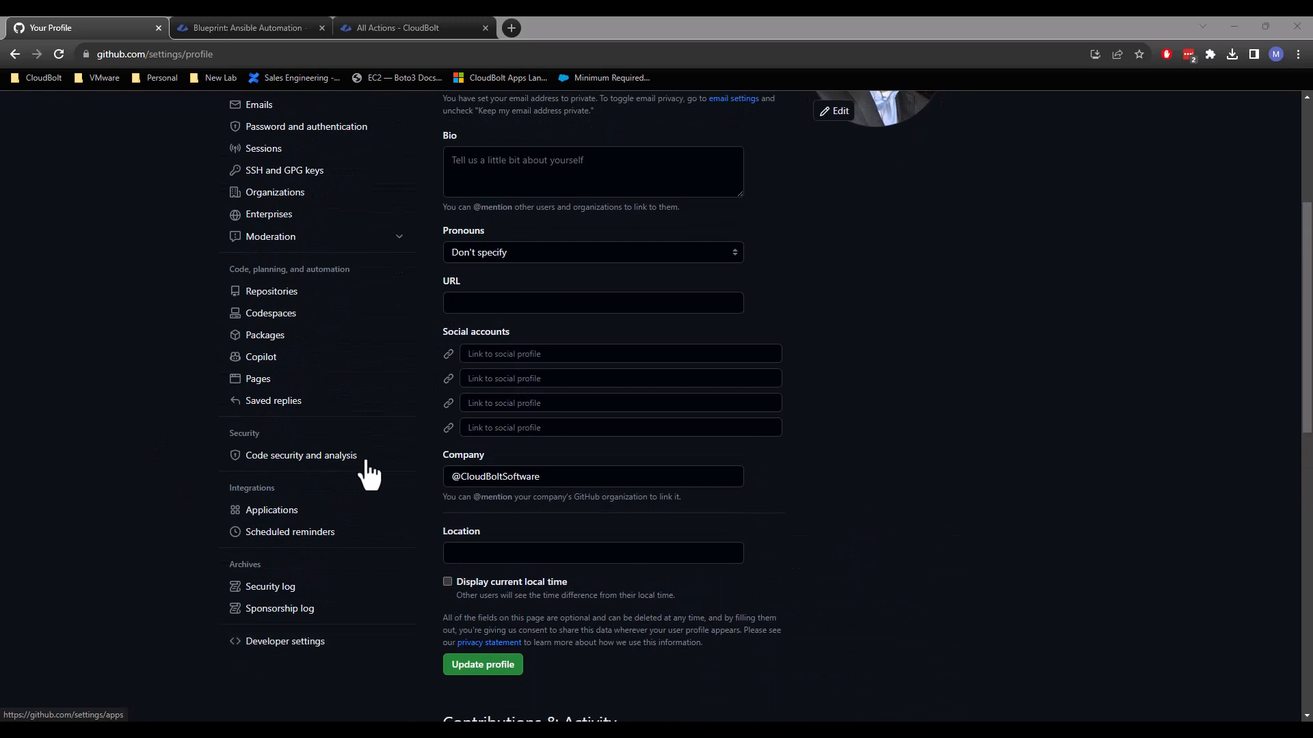
{"action": "left_click", "coordinate": [305, 641]}
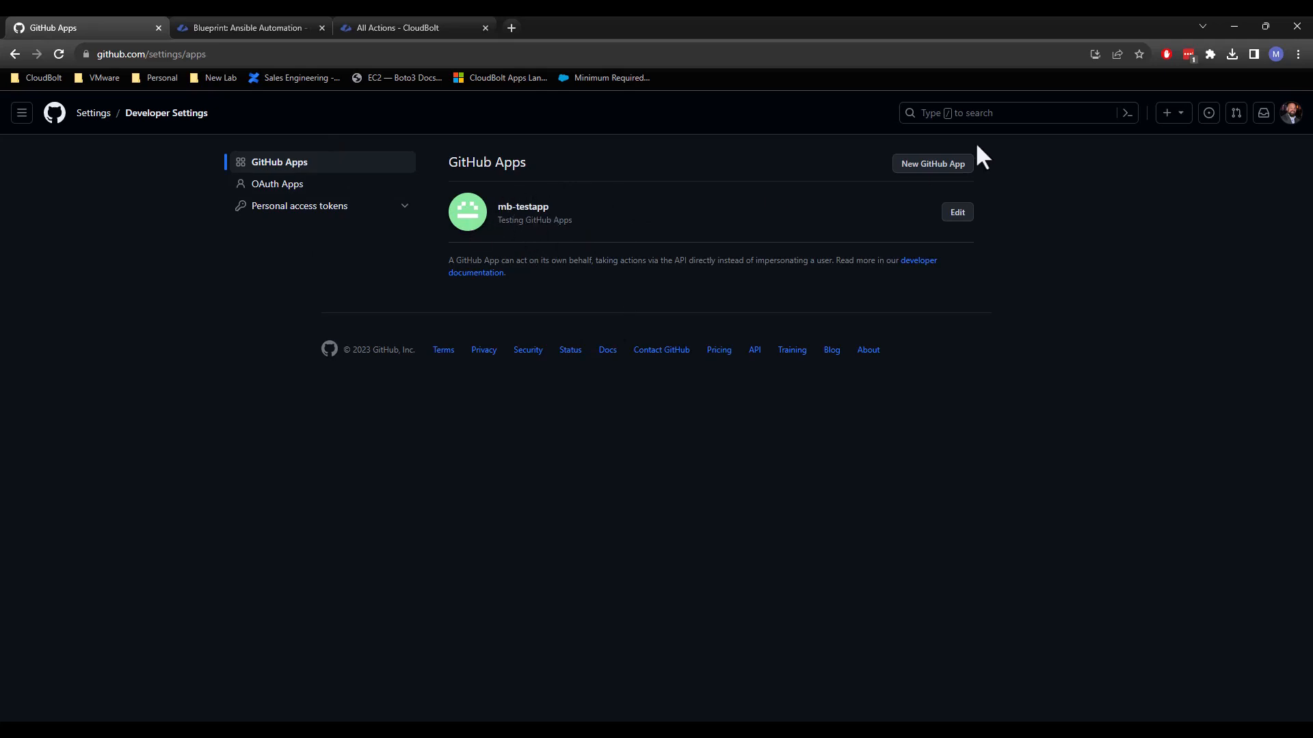
- Start registering a new GitHub App and name it mb_cloudbolt_auth
{"action": "left_click", "coordinate": [933, 167]}
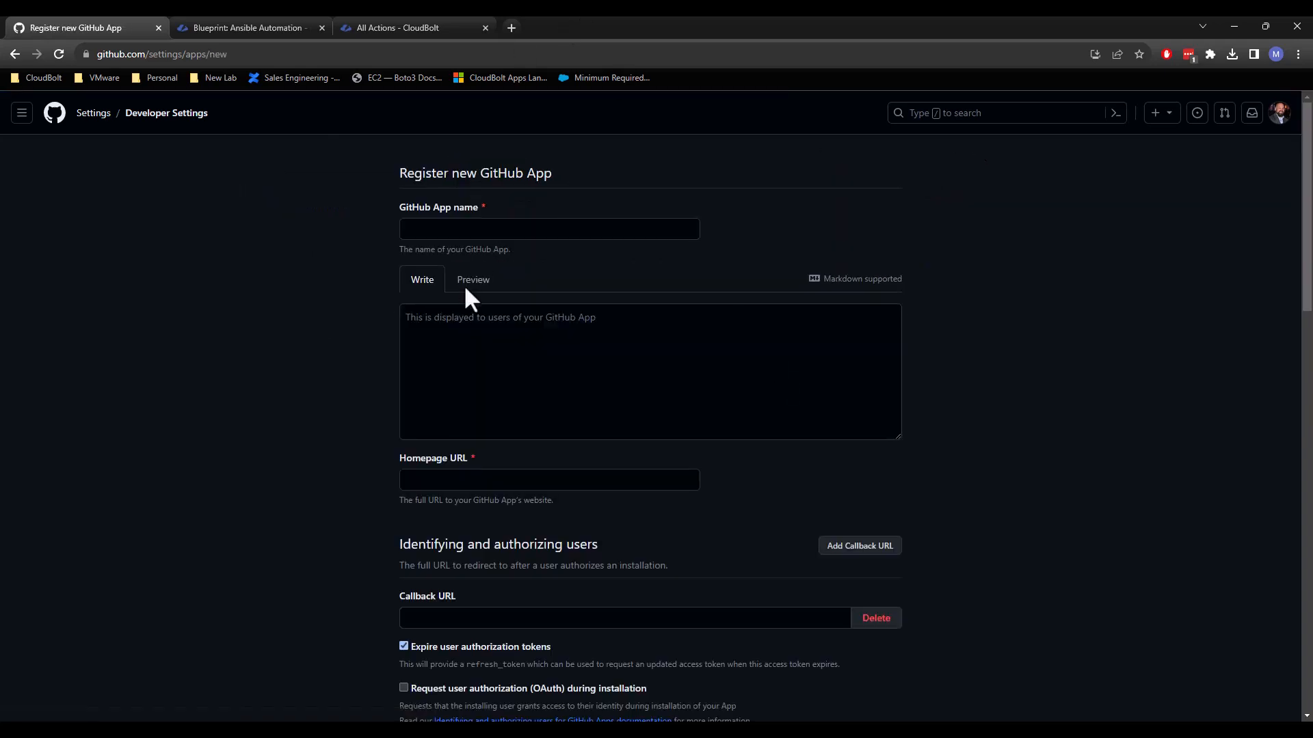
{"action": "left_click", "coordinate": [499, 230]}
{"action": "type", "text": "mb_"}
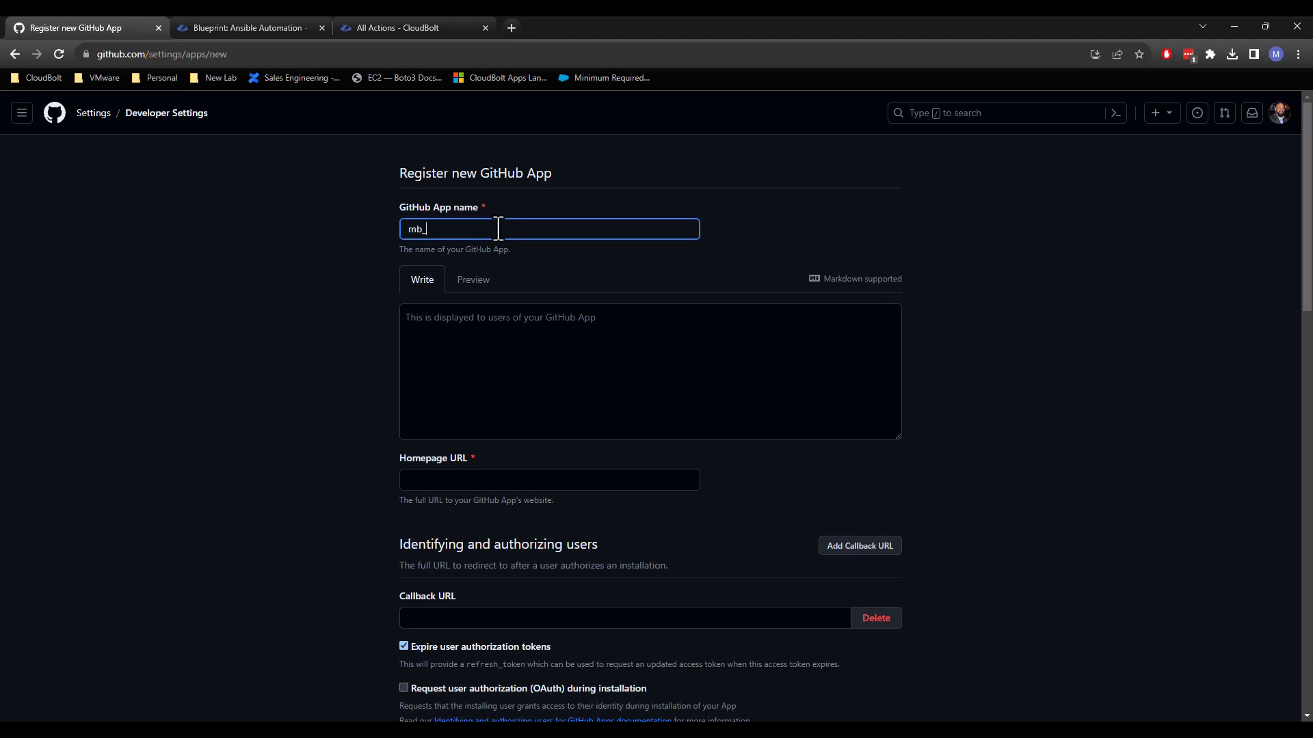
{"action": "type", "text": "cloudbolt_auth"}
{"action": "left_click", "coordinate": [501, 387]}
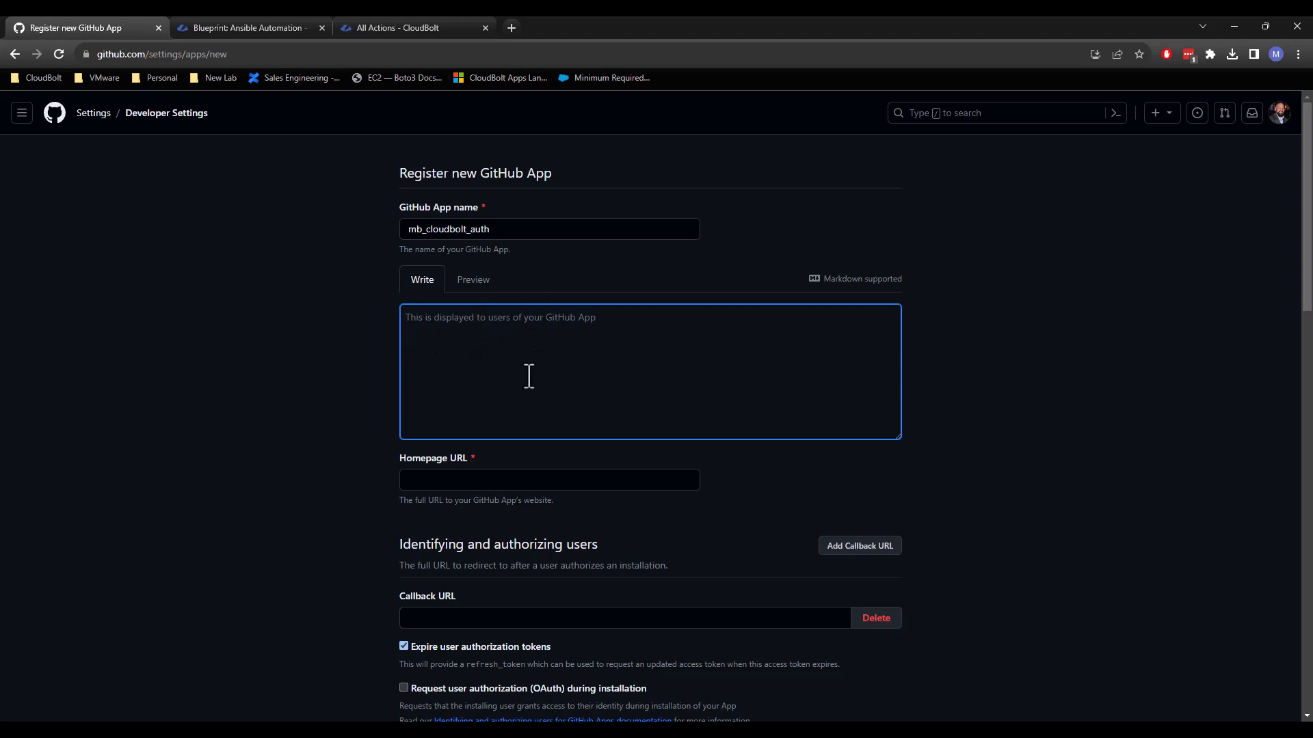
{"action": "scroll", "coordinate": [527, 375], "scroll_direction": "down", "scroll_amount": 1}
{"action": "scroll", "coordinate": [570, 337], "scroll_direction": "down", "scroll_amount": 1}
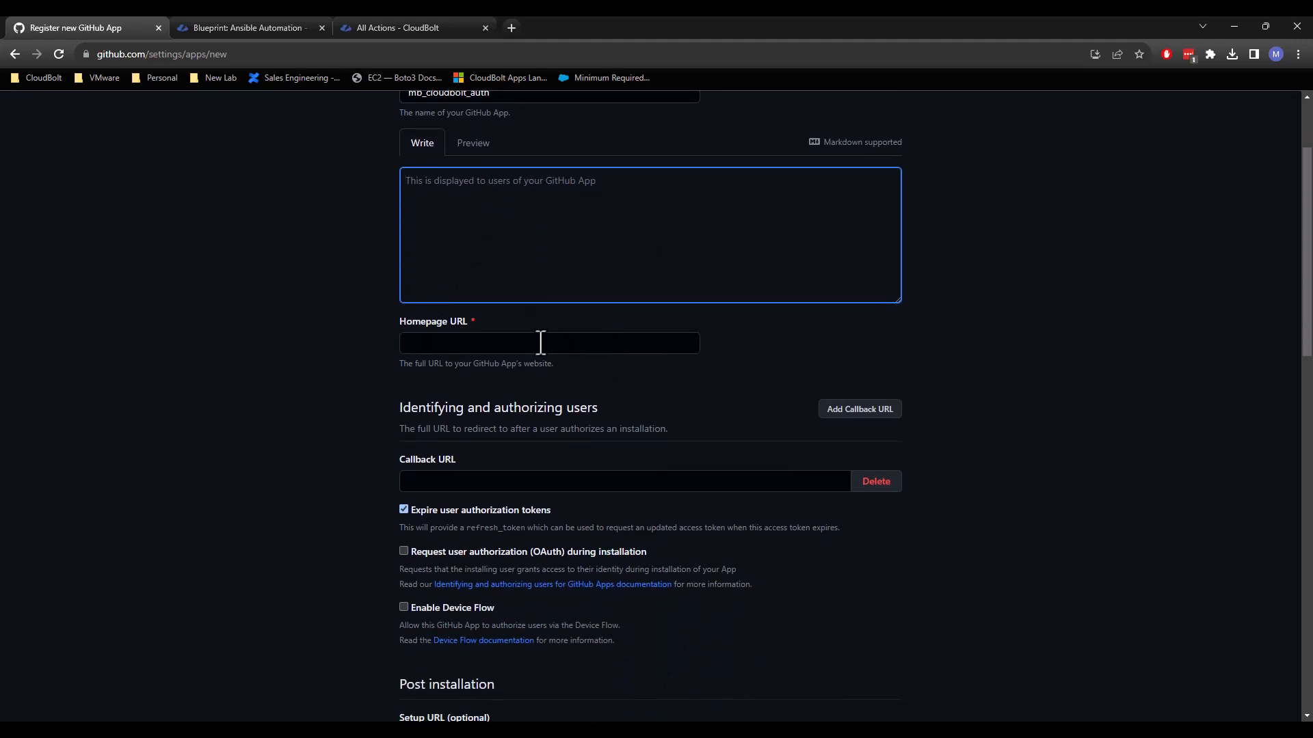
{"action": "left_click", "coordinate": [540, 343]}
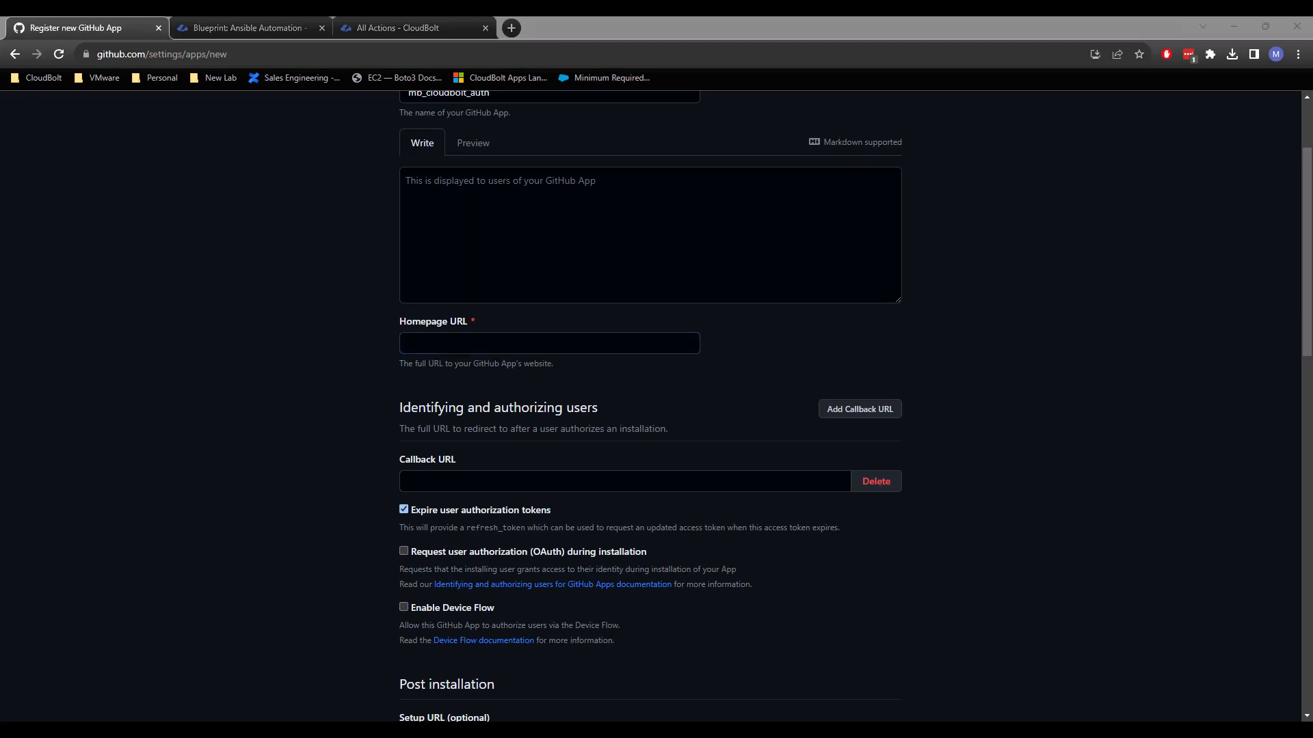
{"action": "left_click", "coordinate": [593, 344]}
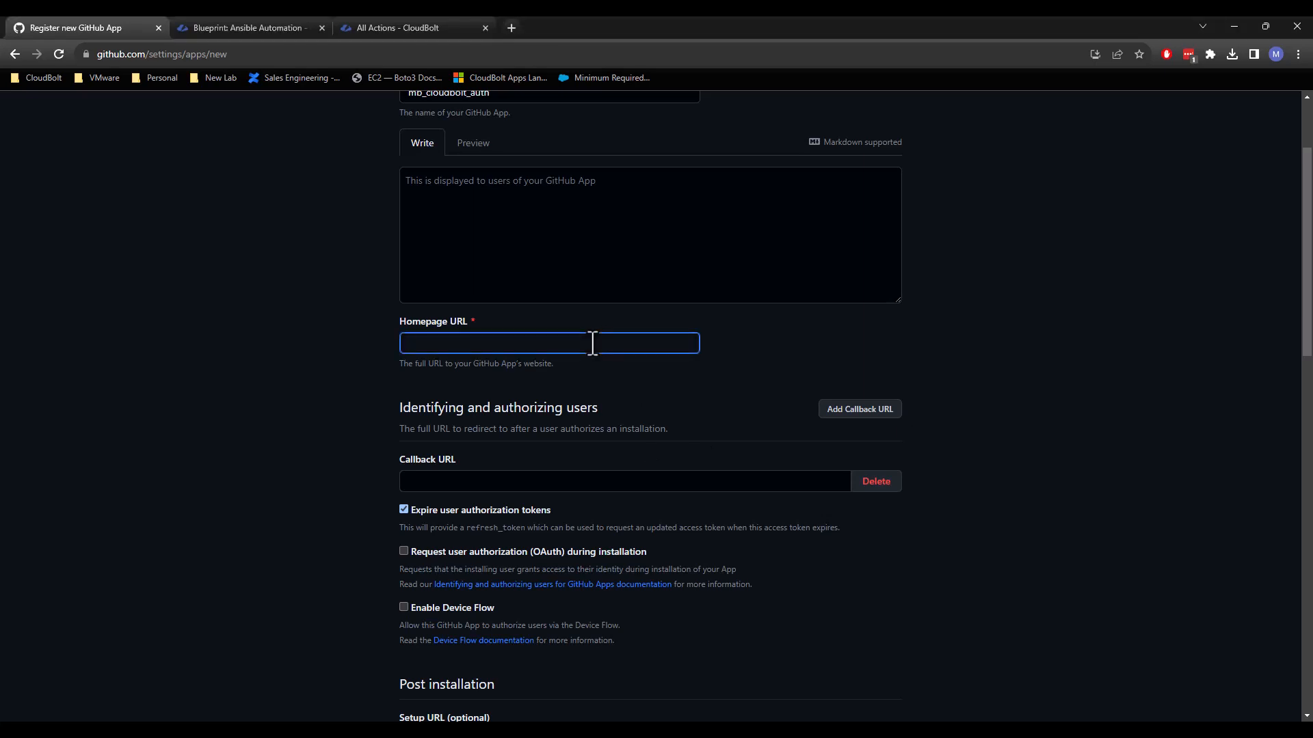
{"action": "type", "text": "https://cloudbolt.io"}
{"action": "scroll", "coordinate": [592, 352], "scroll_direction": "down", "scroll_amount": 2}
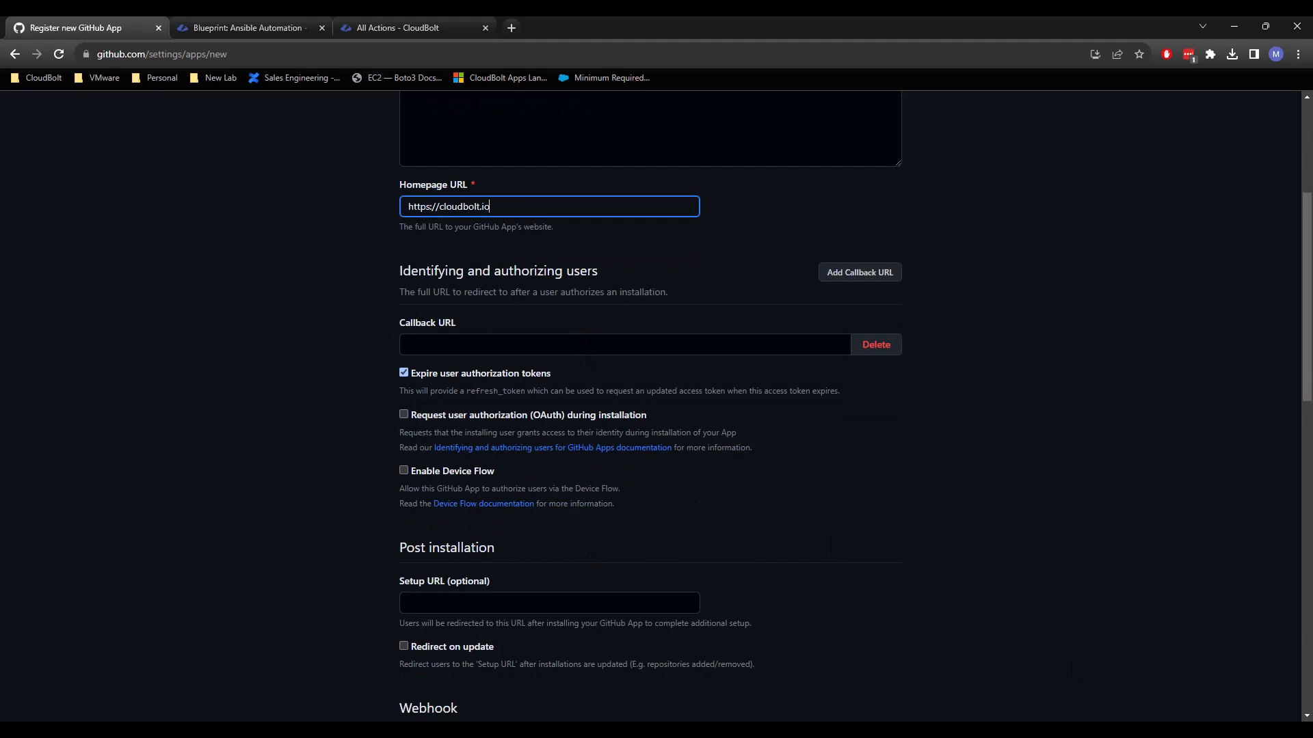
{"action": "left_click", "coordinate": [482, 336]}
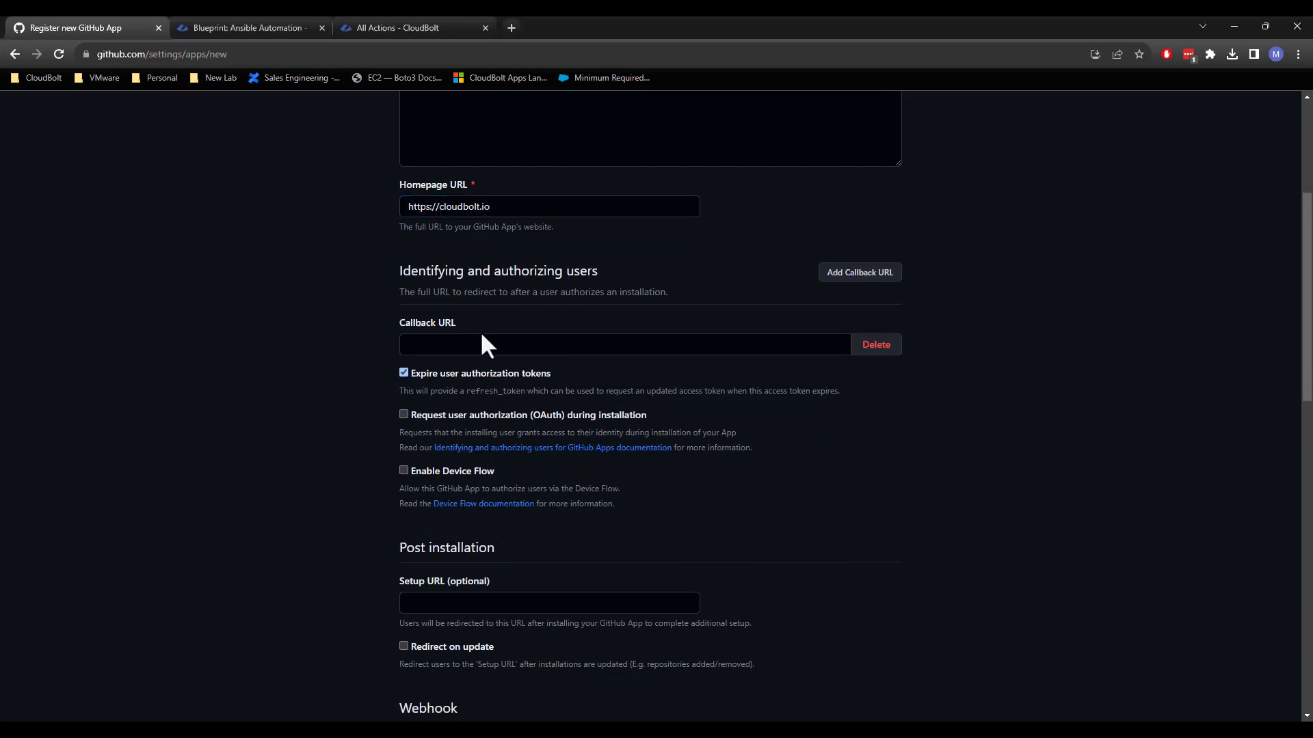
{"action": "left_click", "coordinate": [467, 348]}
{"action": "type", "text": "https://cloudbolt.io"}
{"action": "left_click", "coordinate": [323, 331]}
{"action": "scroll", "coordinate": [422, 284], "scroll_direction": "down", "scroll_amount": 1}
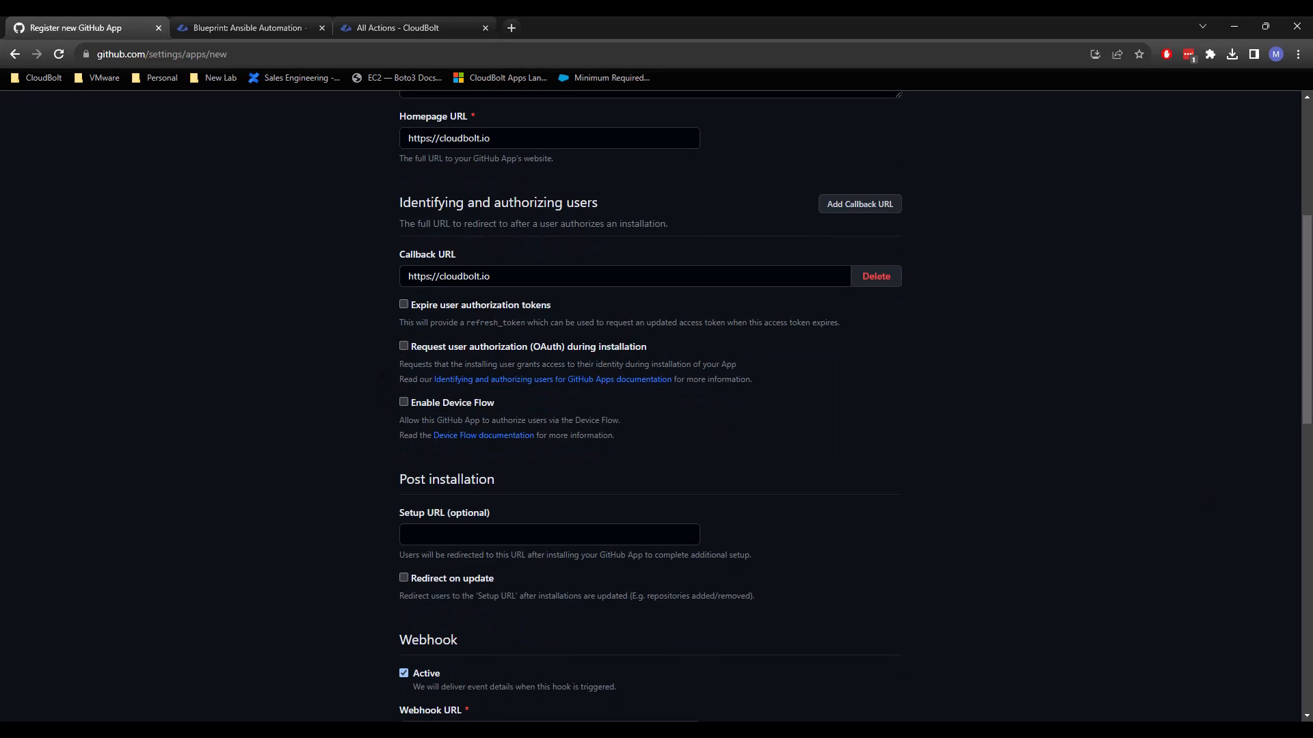
{"action": "left_click", "coordinate": [404, 346]}
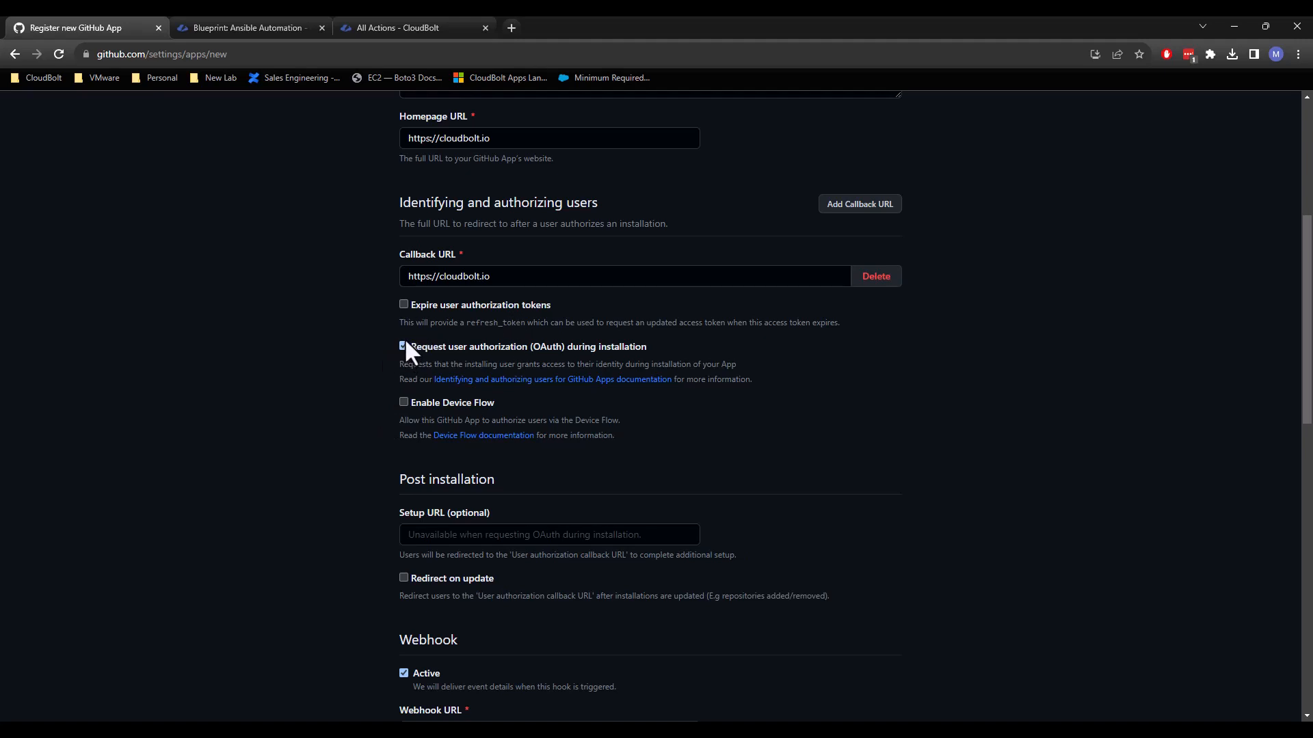
{"action": "left_click", "coordinate": [403, 346]}
{"action": "scroll", "coordinate": [839, 347], "scroll_direction": "up", "scroll_amount": 1}
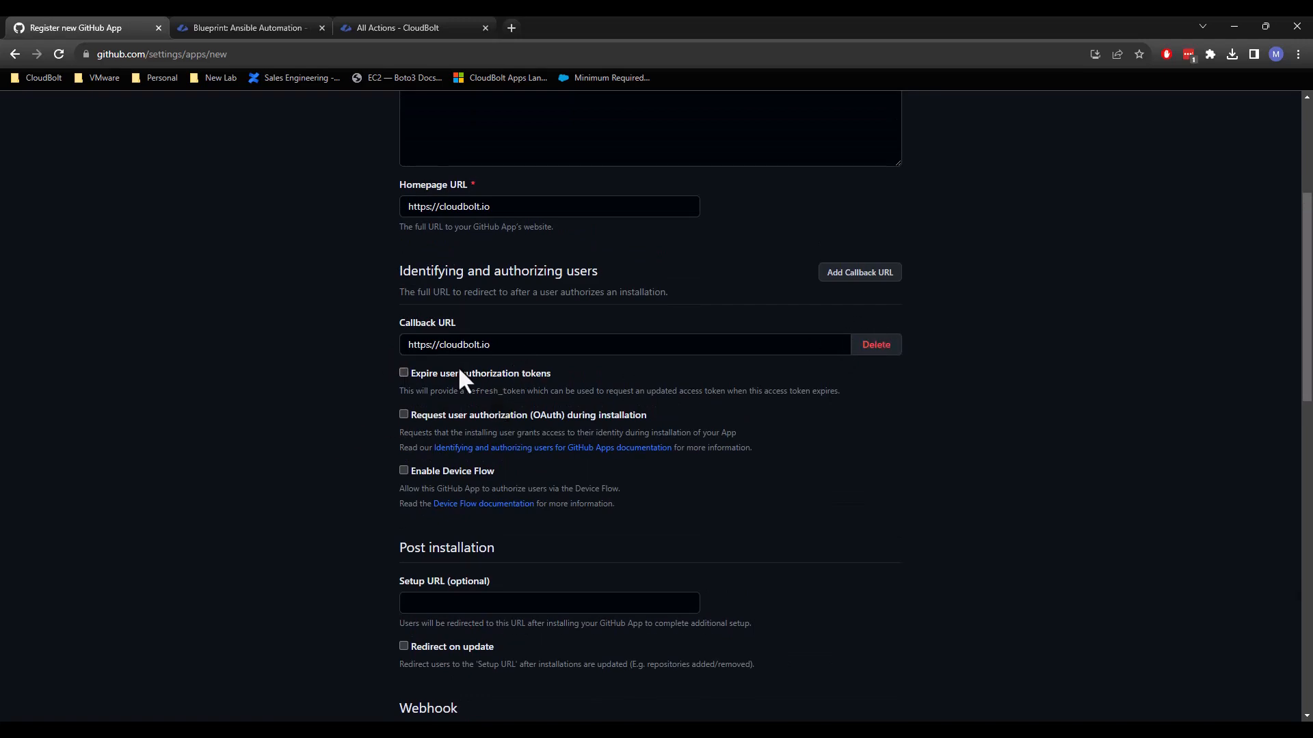
- Deactivate the webhook for the new GitHub App
{"action": "scroll", "coordinate": [658, 382], "scroll_direction": "down", "scroll_amount": 4}
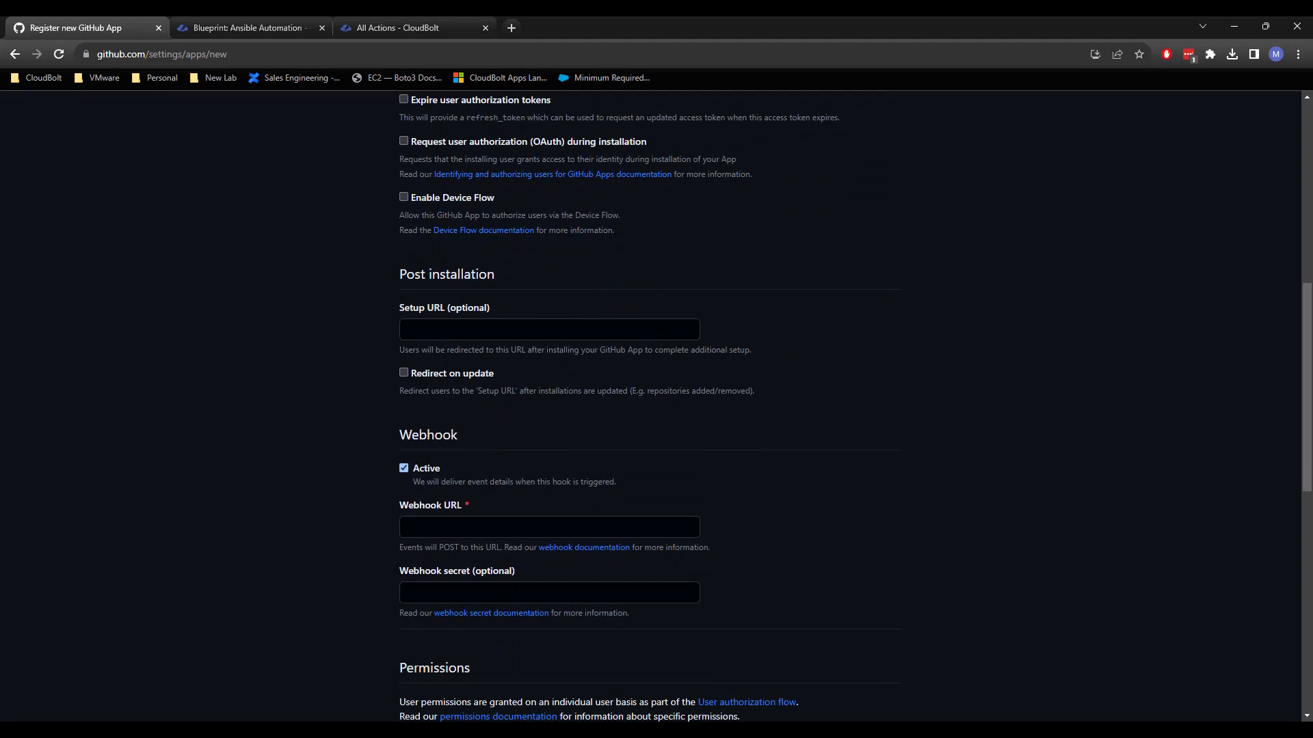
{"action": "scroll", "coordinate": [593, 346], "scroll_direction": "down", "scroll_amount": 2}
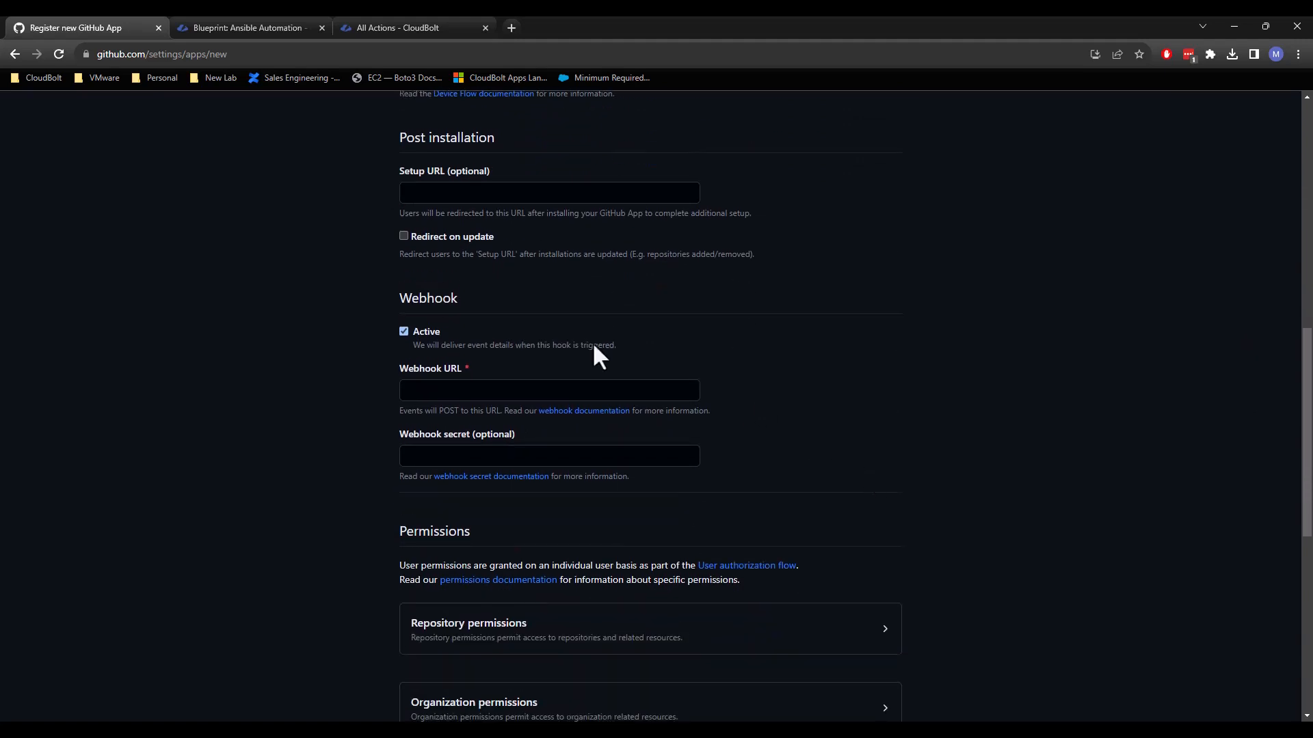
{"action": "left_click", "coordinate": [403, 331]}
- Give the GitHub App Read-only access to Commit statuses in its repository permissions
{"action": "scroll", "coordinate": [1090, 386], "scroll_direction": "down", "scroll_amount": 5}
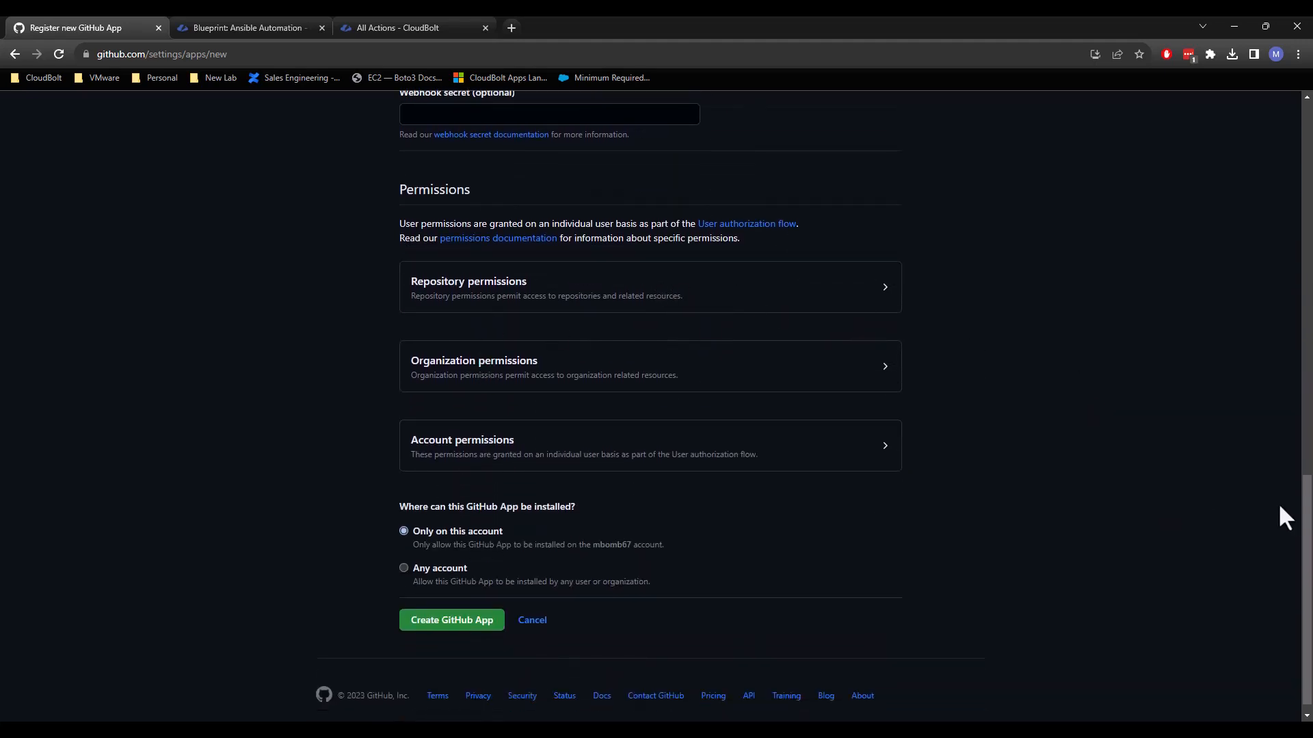
{"action": "scroll", "coordinate": [1281, 518], "scroll_direction": "down", "scroll_amount": 1}
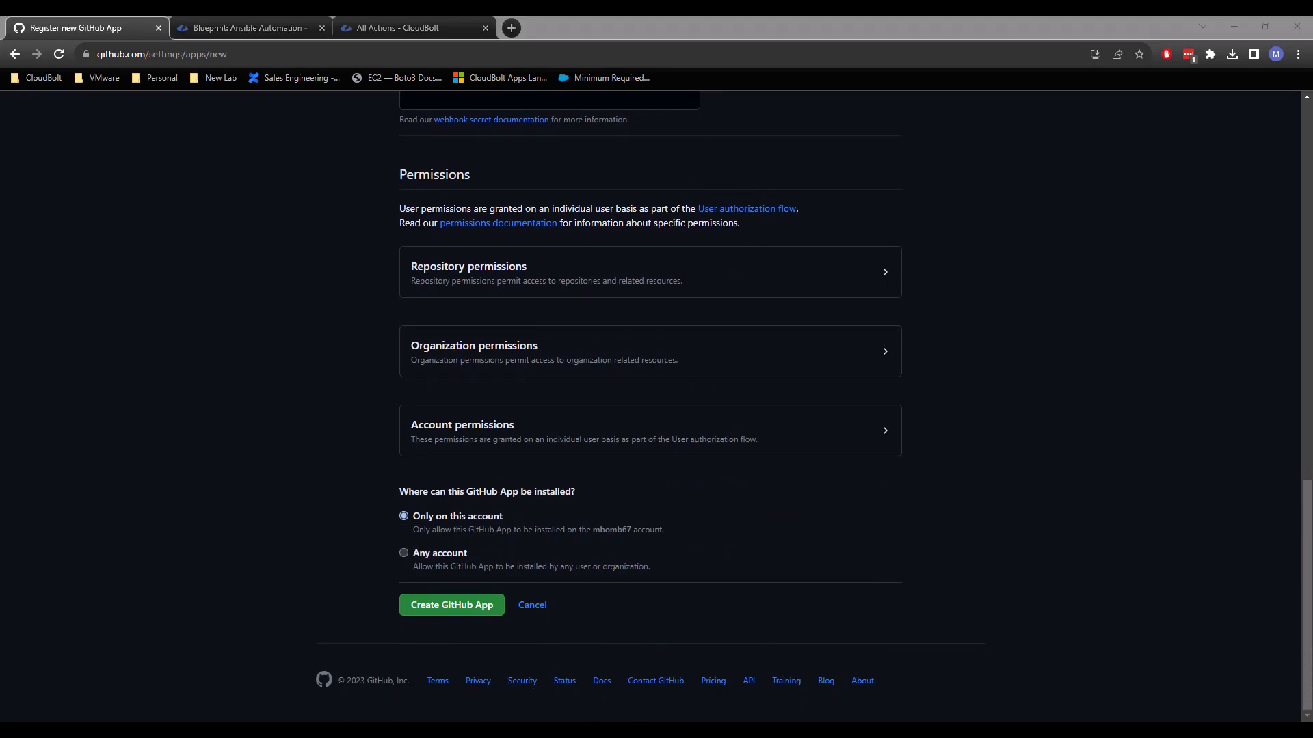
{"action": "left_click", "coordinate": [519, 295]}
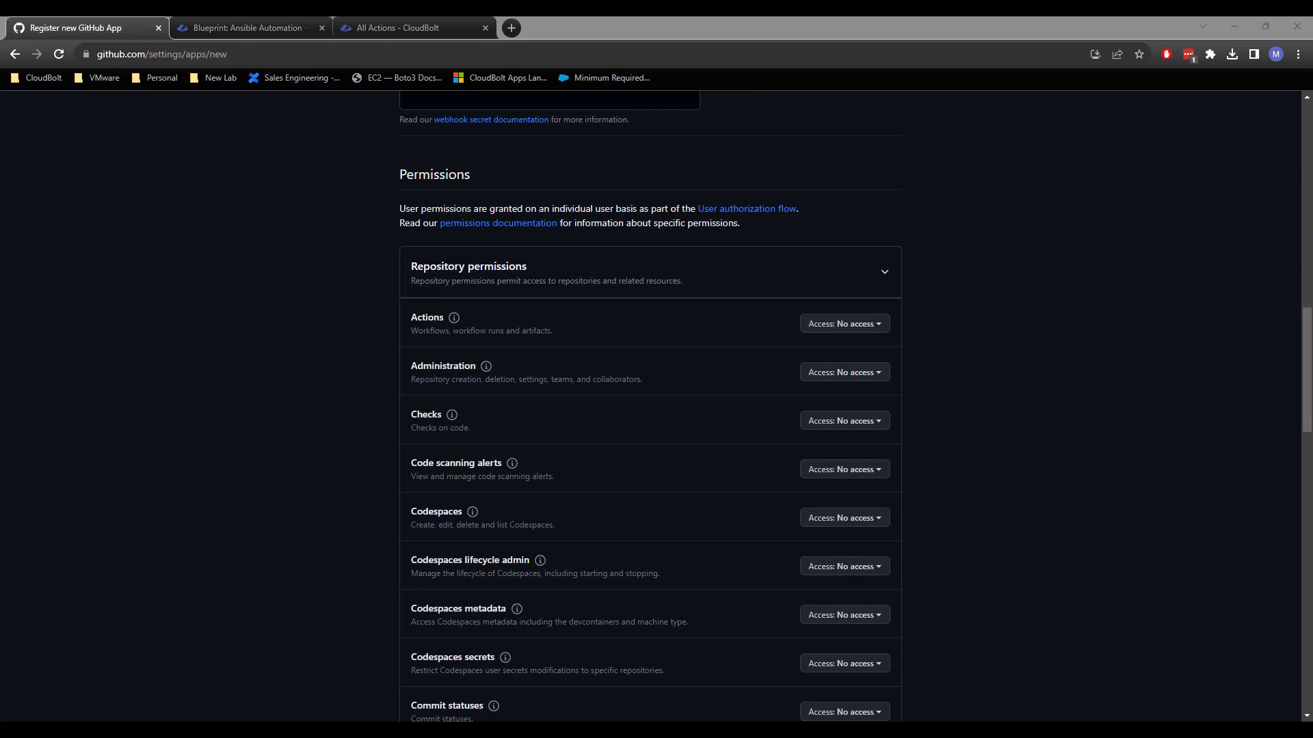
{"action": "scroll", "coordinate": [259, 492], "scroll_direction": "down", "scroll_amount": 2}
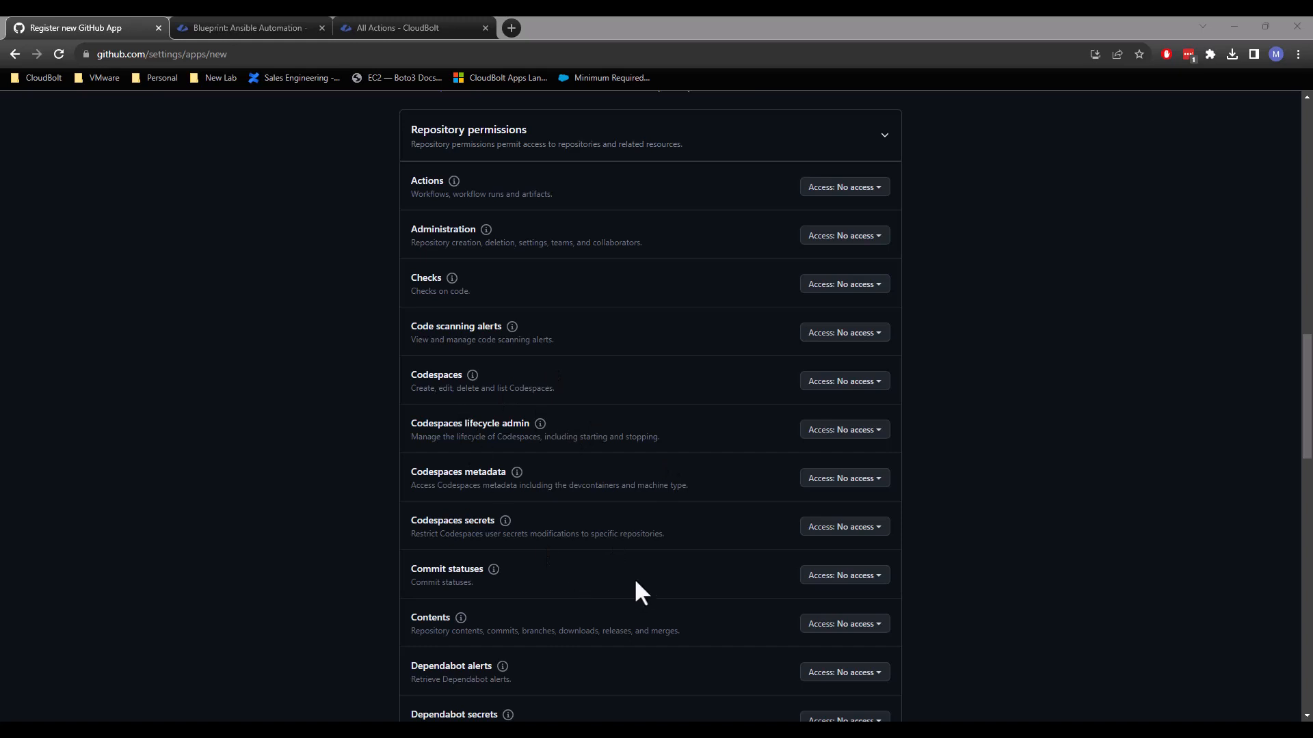
{"action": "scroll", "coordinate": [615, 546], "scroll_direction": "down", "scroll_amount": 1}
{"action": "left_click", "coordinate": [863, 507]}
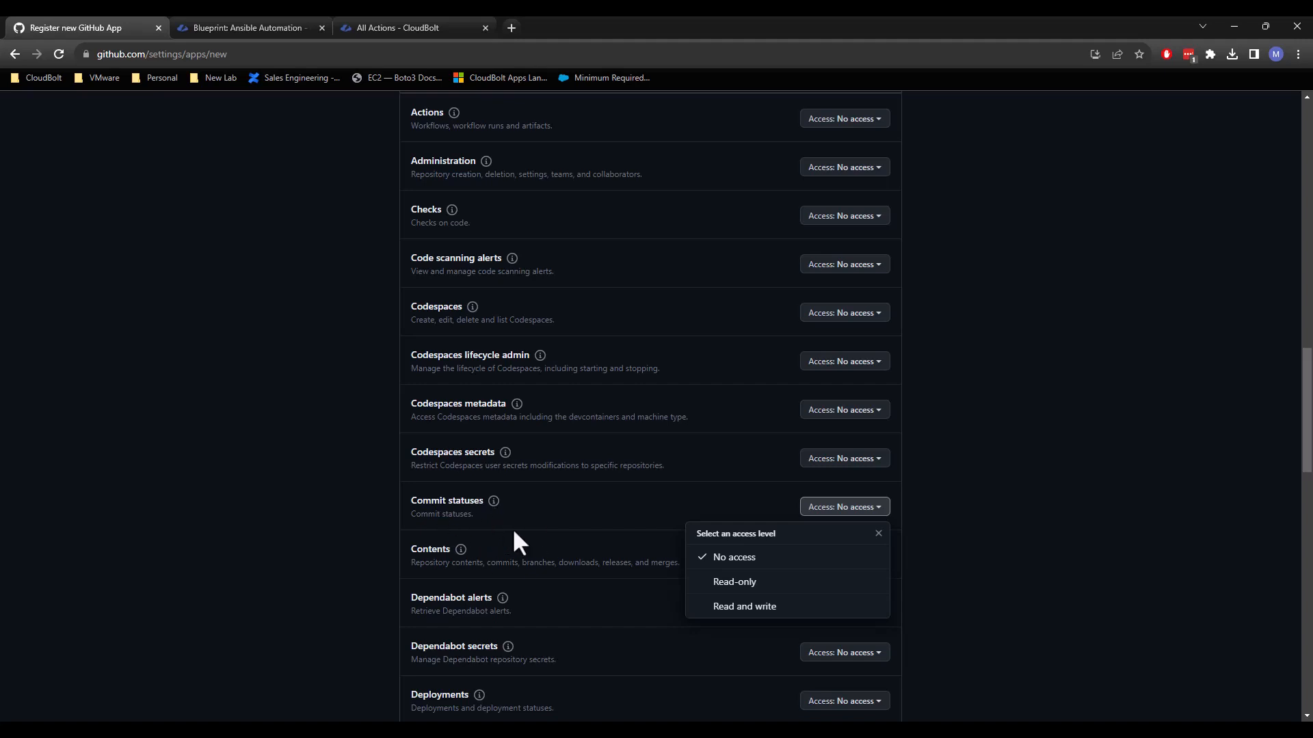
{"action": "left_click", "coordinate": [746, 583]}
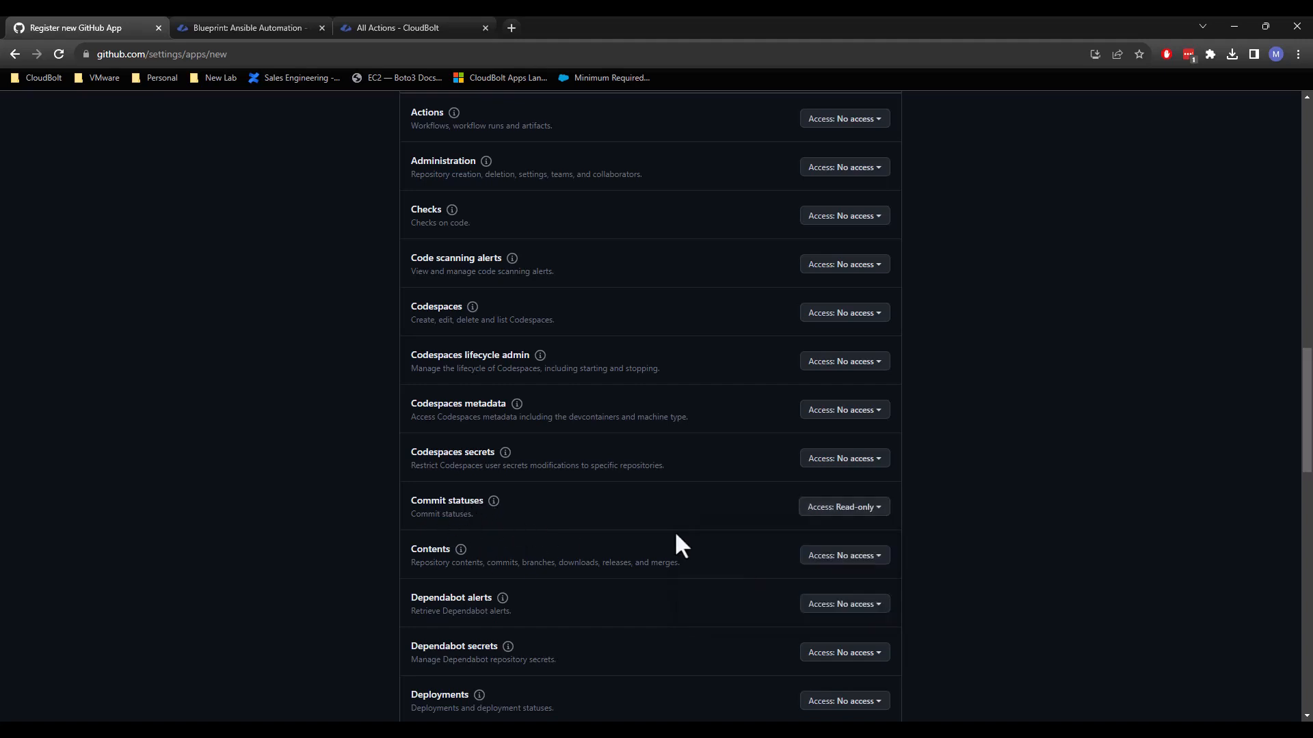
- Give the GitHub App Read-only access to Contents in its repository permissions
{"action": "scroll", "coordinate": [971, 472], "scroll_direction": "down", "scroll_amount": 2}
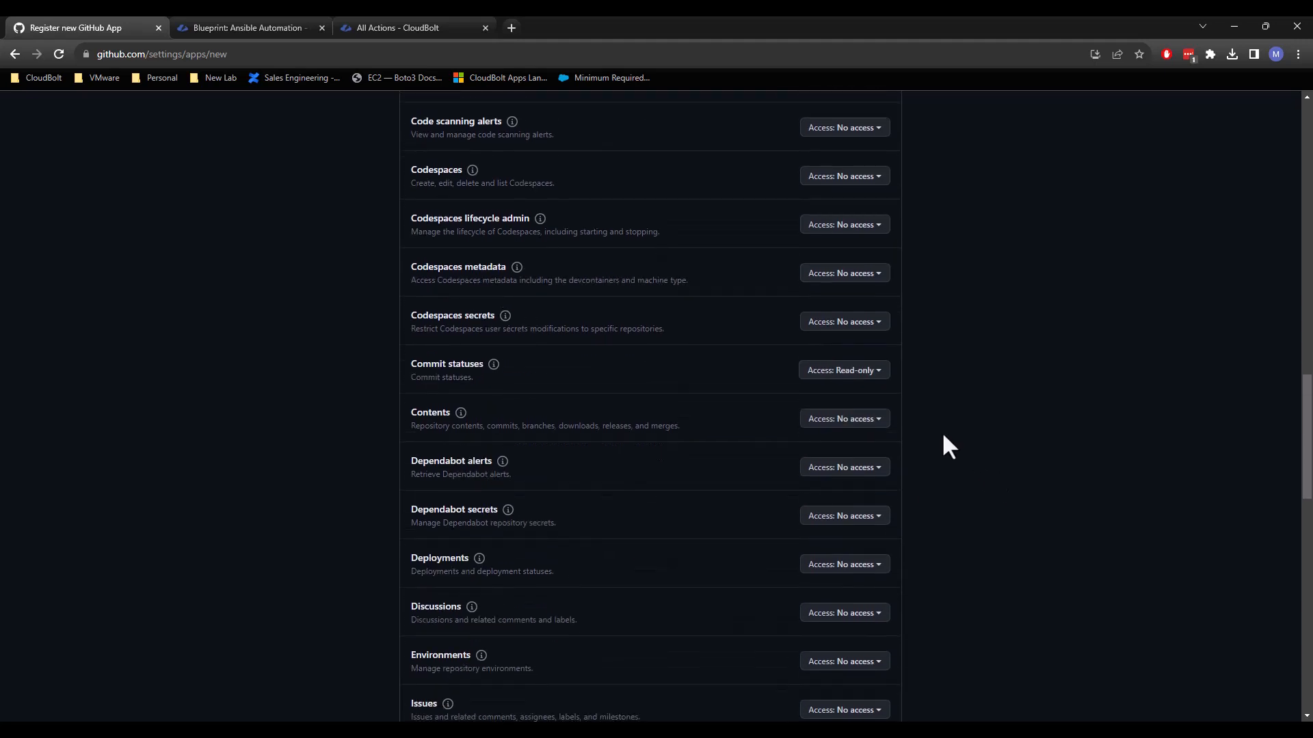
{"action": "left_click", "coordinate": [850, 421]}
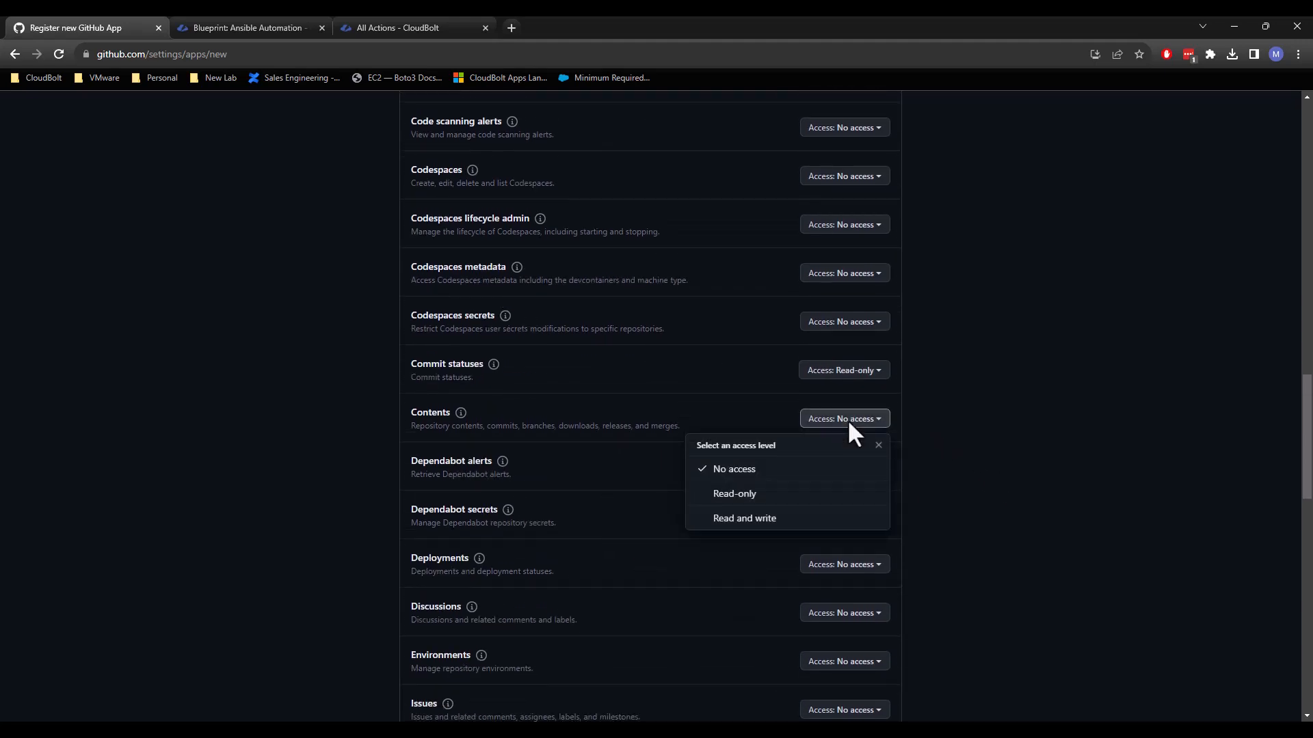
{"action": "left_click", "coordinate": [750, 497]}
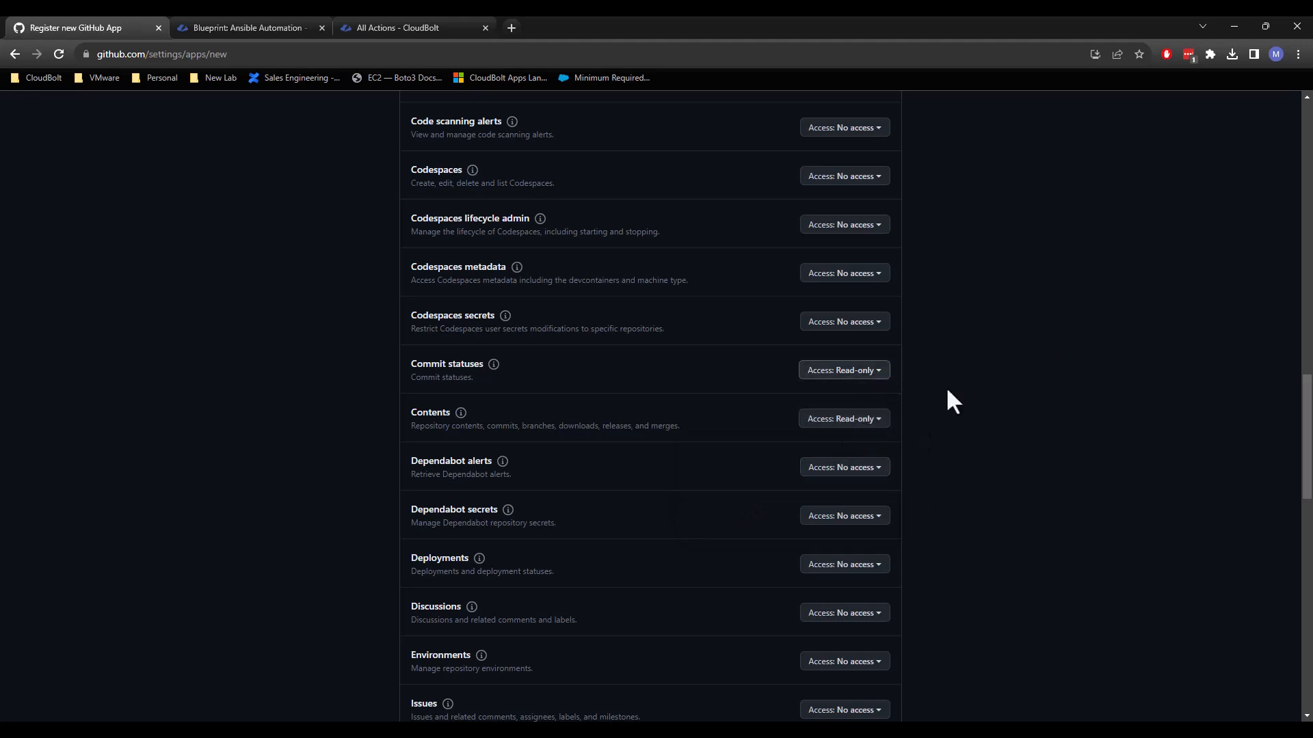
- Try to create the GitHub App with installation limited to this account only
{"action": "scroll", "coordinate": [970, 413], "scroll_direction": "down", "scroll_amount": 3}
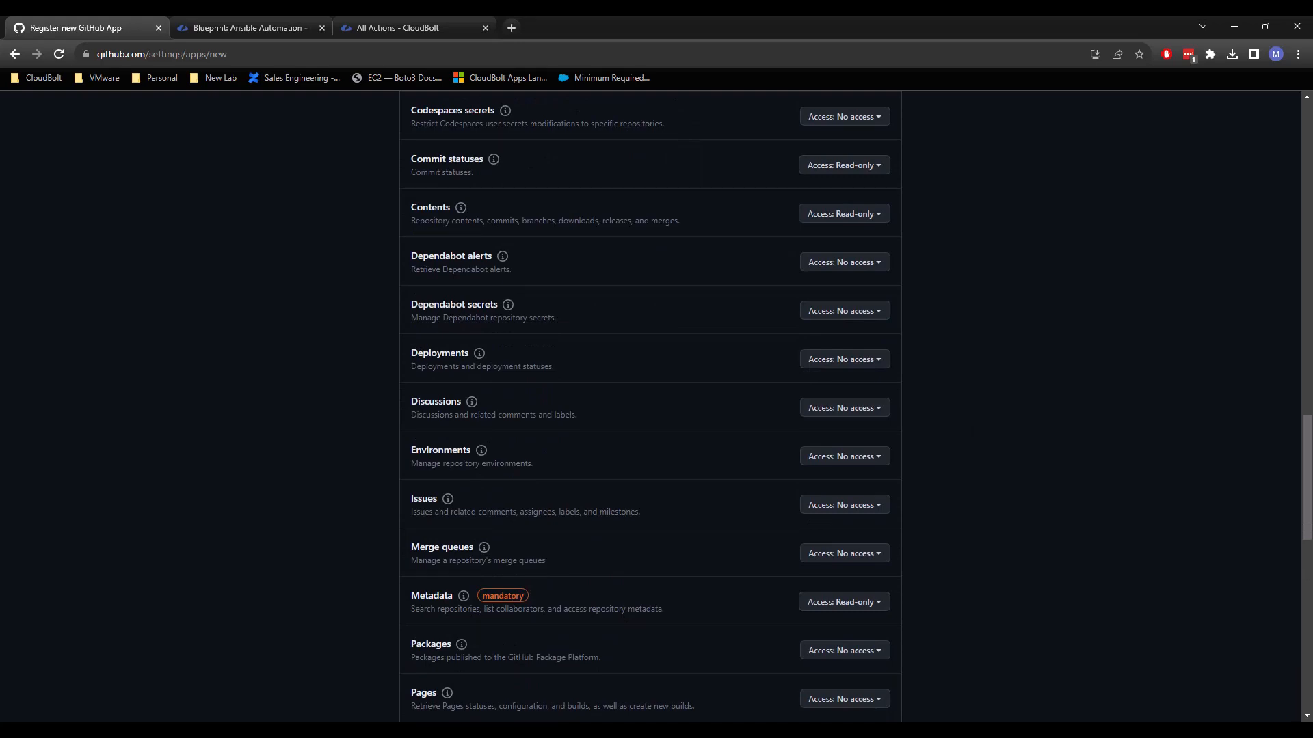
{"action": "scroll", "coordinate": [954, 519], "scroll_direction": "down", "scroll_amount": 11}
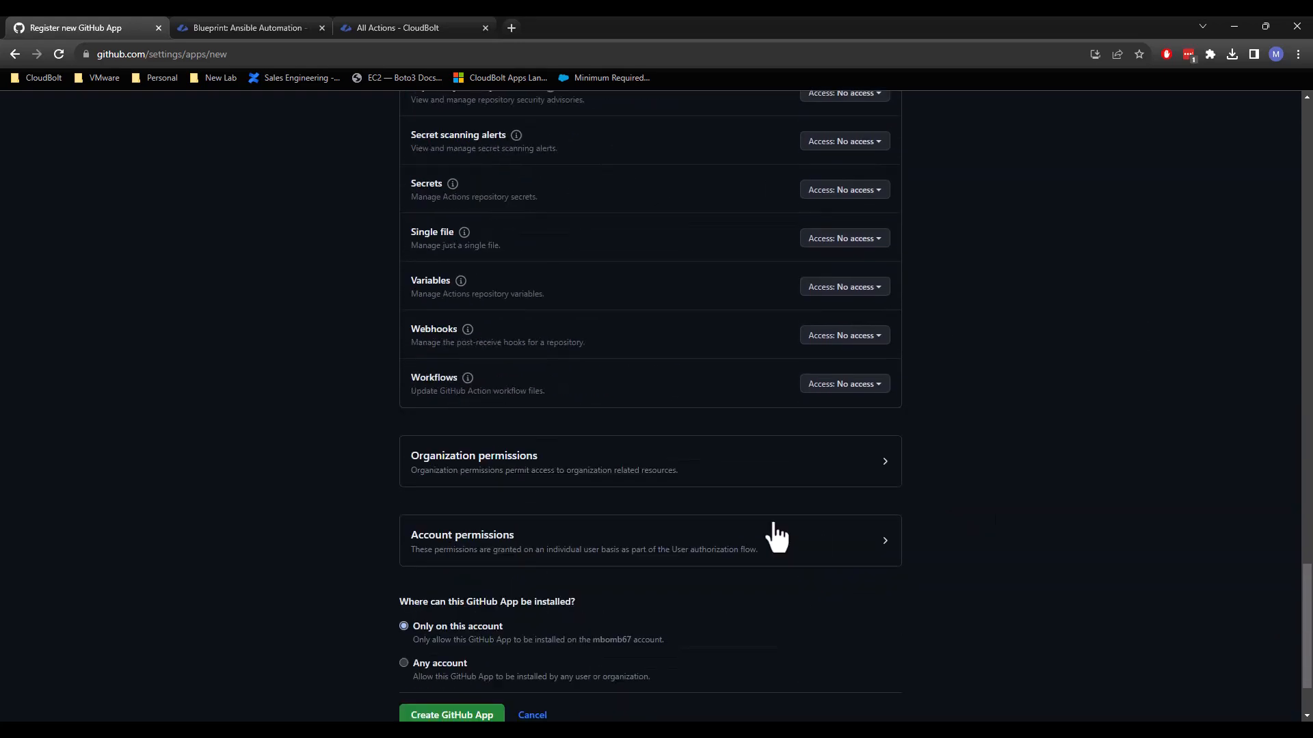
{"action": "scroll", "coordinate": [798, 519], "scroll_direction": "down", "scroll_amount": 2}
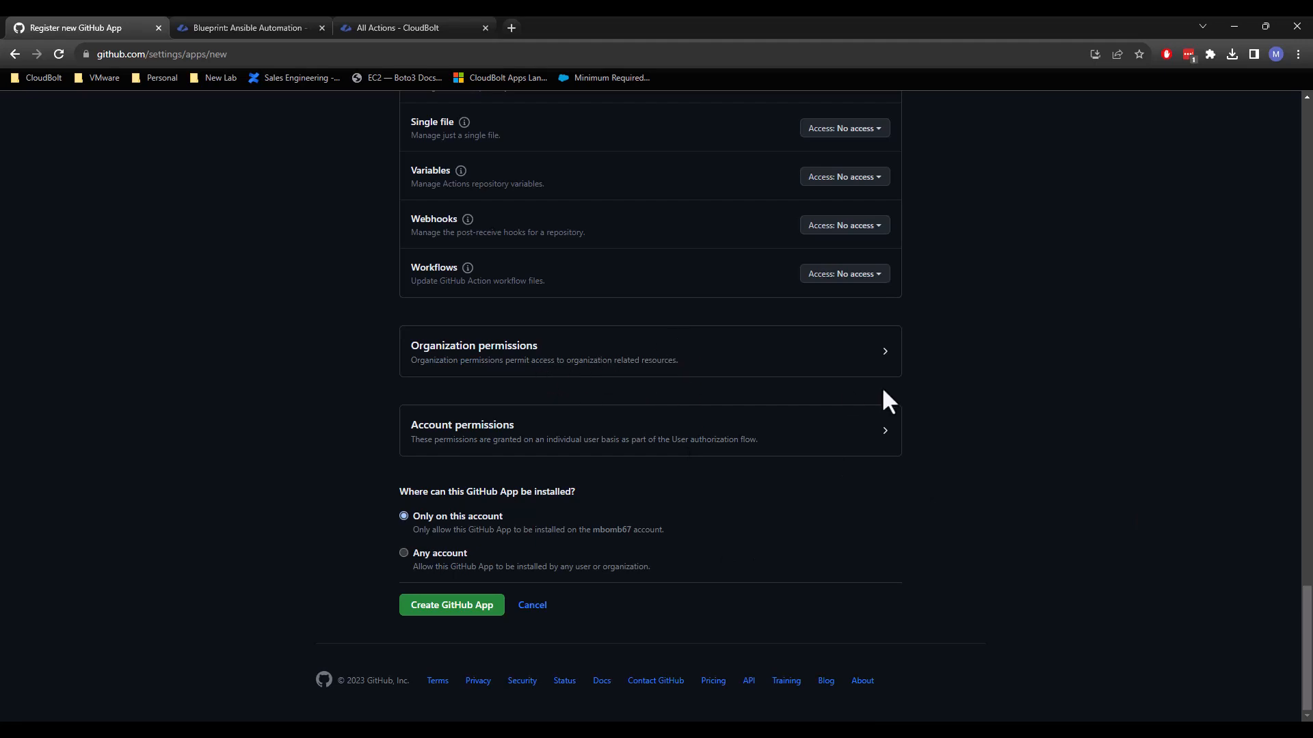
{"action": "left_click", "coordinate": [486, 610]}
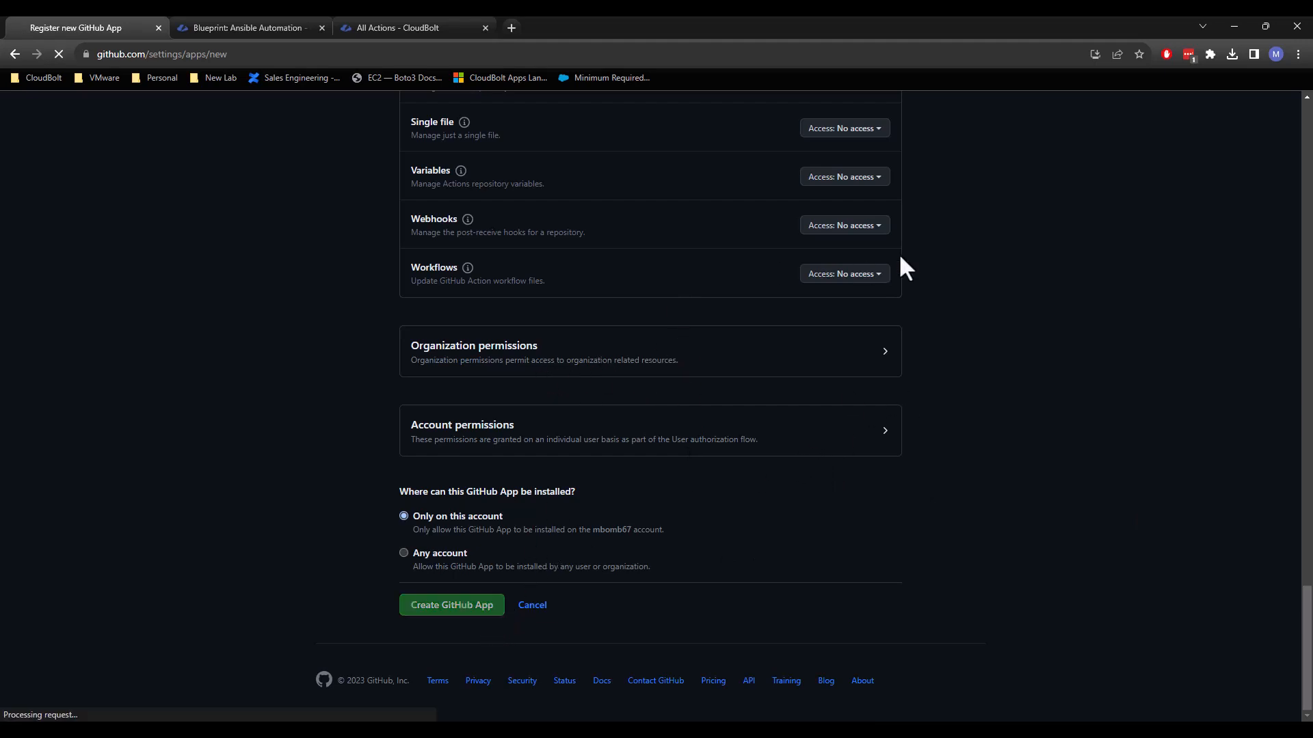
- Change the GitHub App name to mb-cloudbolt-auth and create the app
{"action": "left_click", "coordinate": [598, 238]}
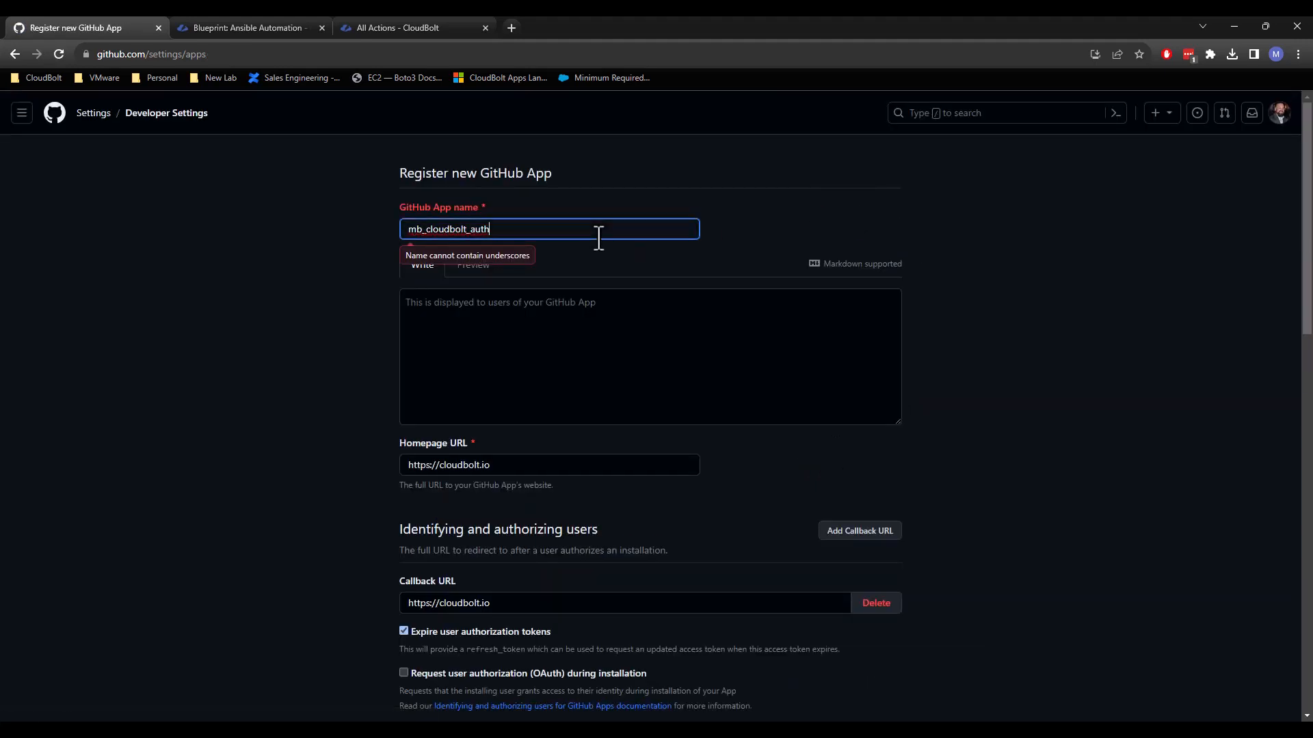
{"action": "left_click", "coordinate": [425, 231]}
{"action": "key", "text": "BackSpace"}
{"action": "type", "text": "-"}
{"action": "scroll", "coordinate": [1231, 410], "scroll_direction": "down", "scroll_amount": 3}
{"action": "scroll", "coordinate": [1297, 286], "scroll_direction": "down", "scroll_amount": 10}
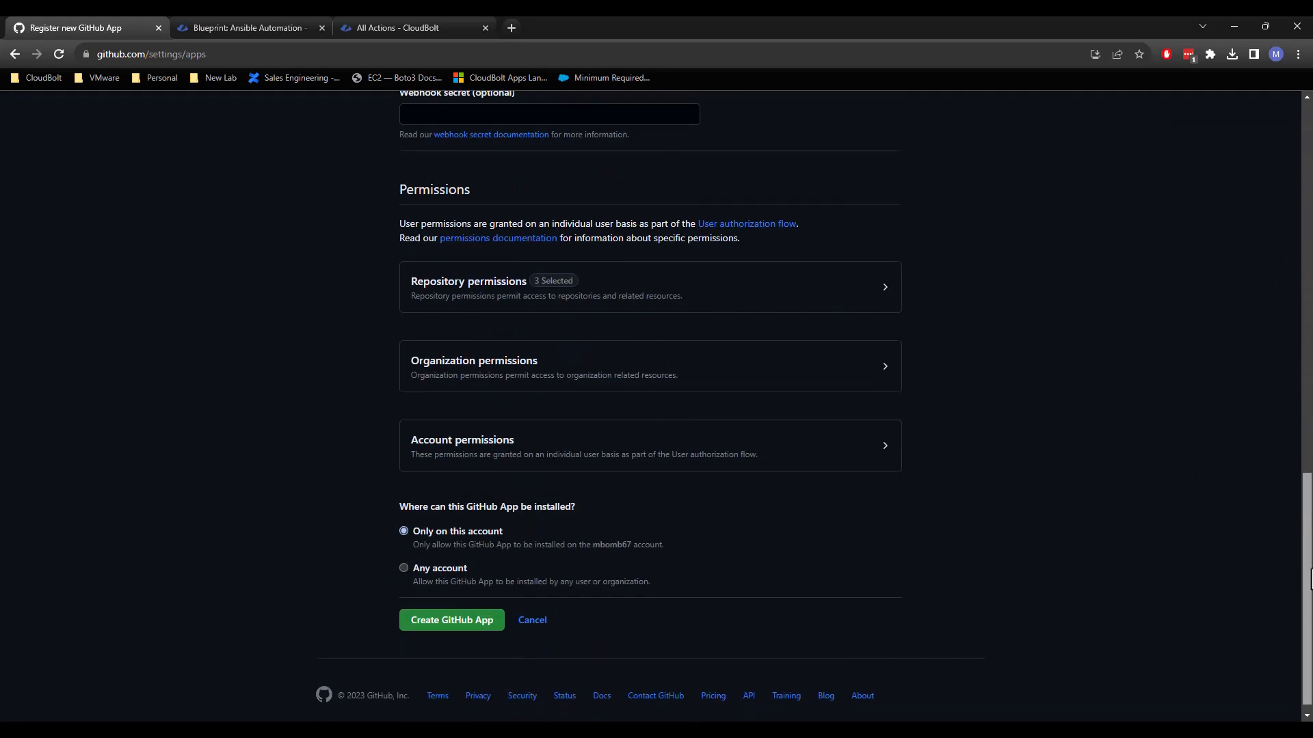
{"action": "left_click", "coordinate": [463, 606]}
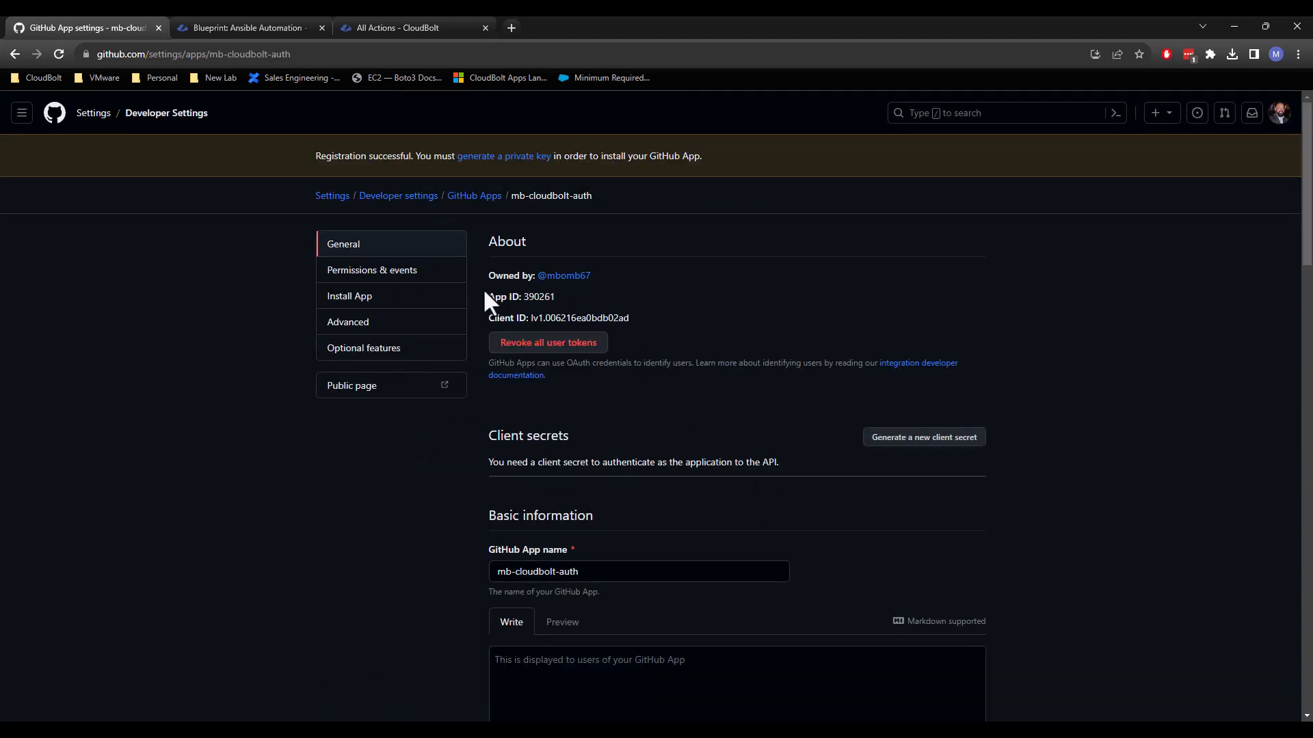
- Review the repository, organization and account permissions of the mb-cloudbolt-auth app
{"action": "left_click", "coordinate": [414, 281]}
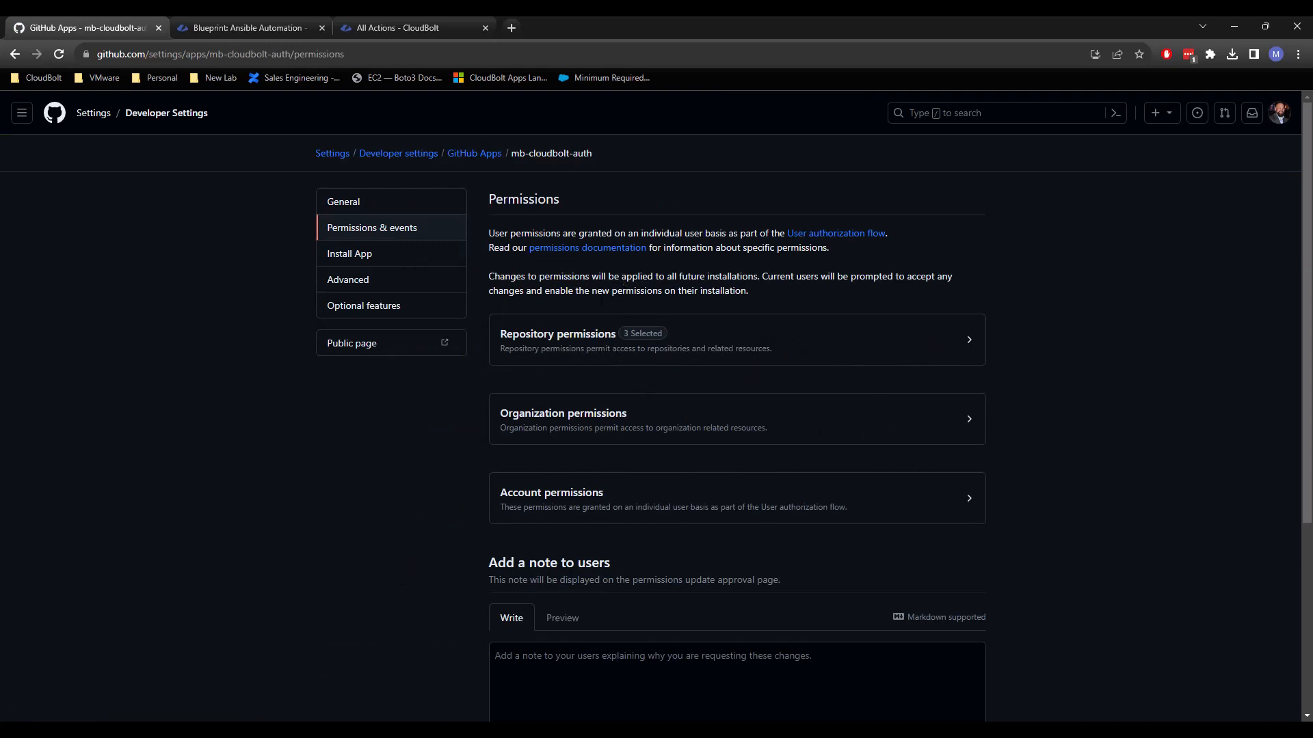
{"action": "left_click", "coordinate": [810, 354]}
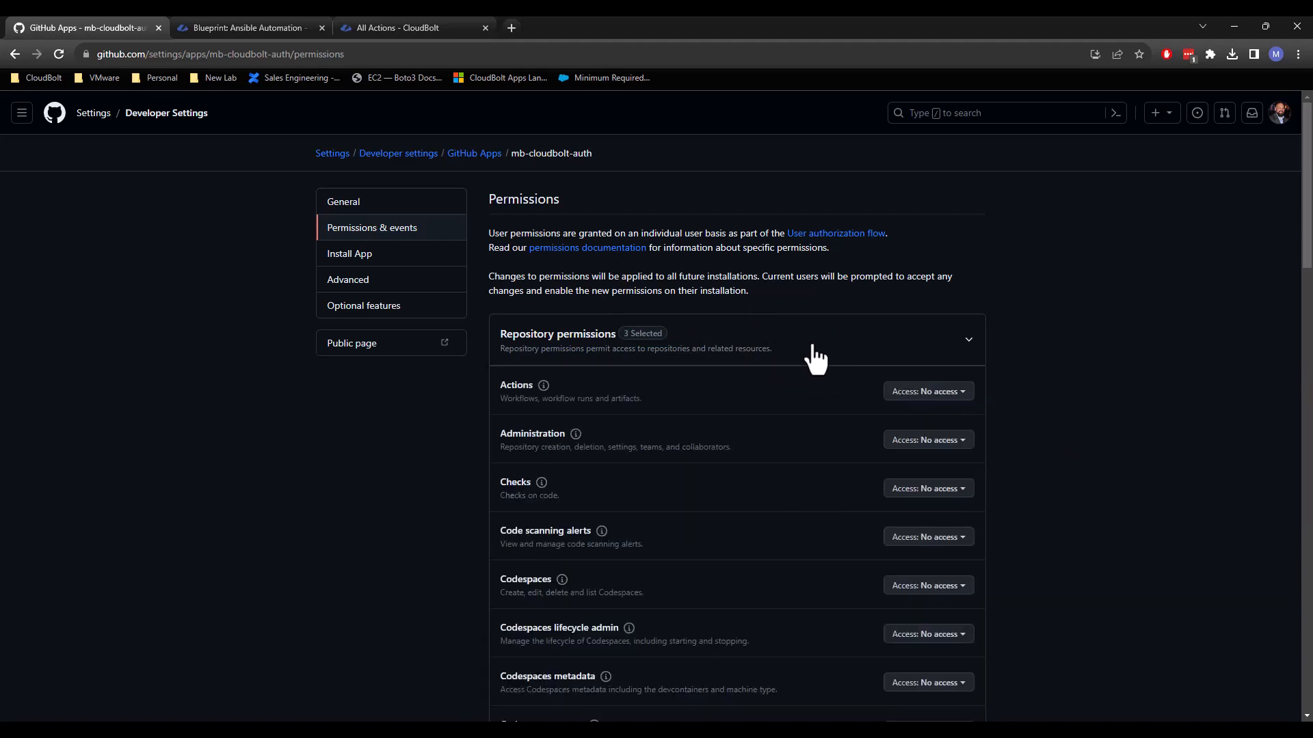
{"action": "scroll", "coordinate": [1035, 446], "scroll_direction": "down", "scroll_amount": 10}
{"action": "scroll", "coordinate": [1036, 452], "scroll_direction": "down", "scroll_amount": 9}
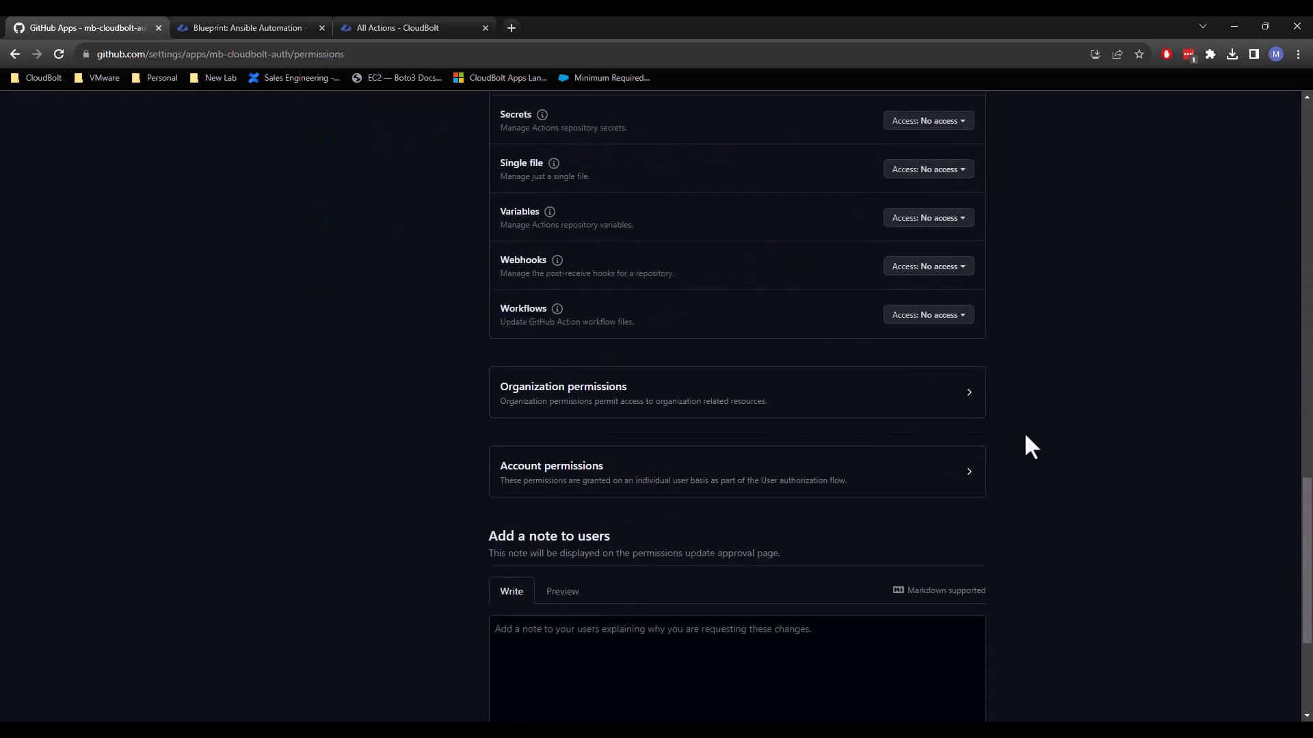
{"action": "left_click", "coordinate": [592, 472]}
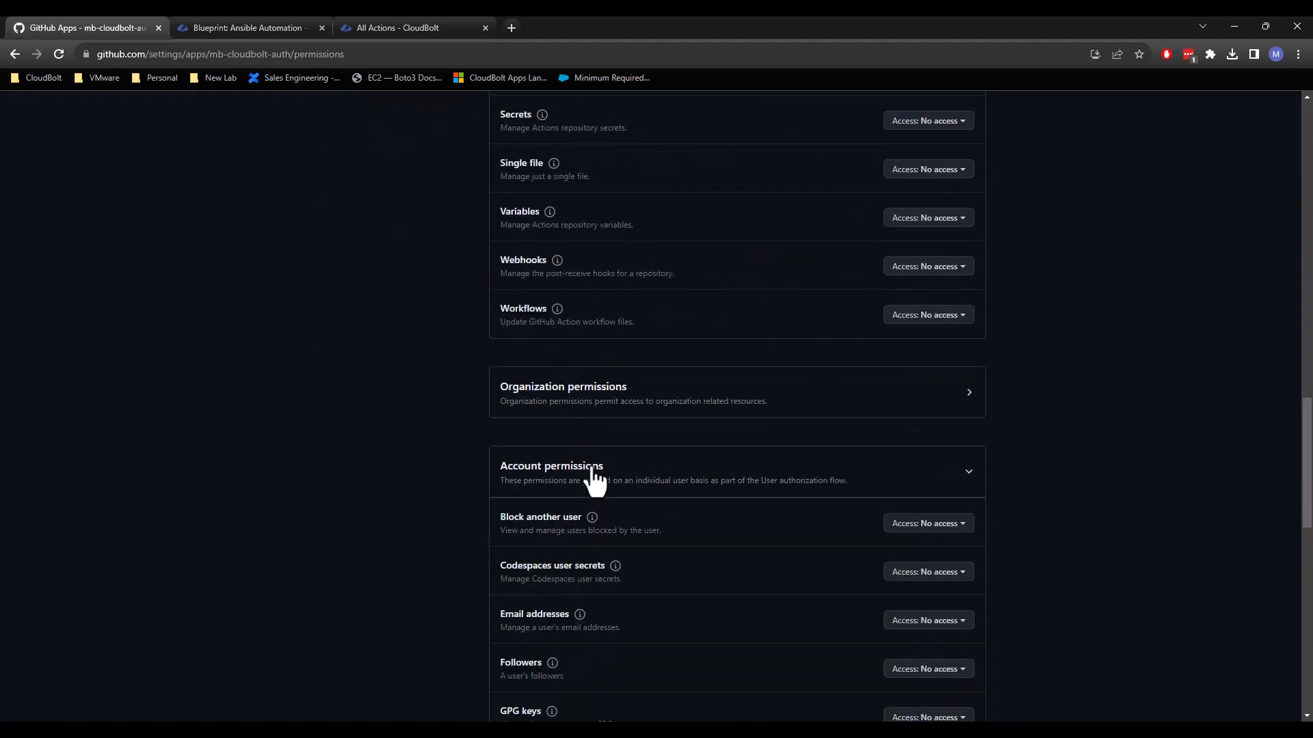
{"action": "scroll", "coordinate": [667, 499], "scroll_direction": "down", "scroll_amount": 10}
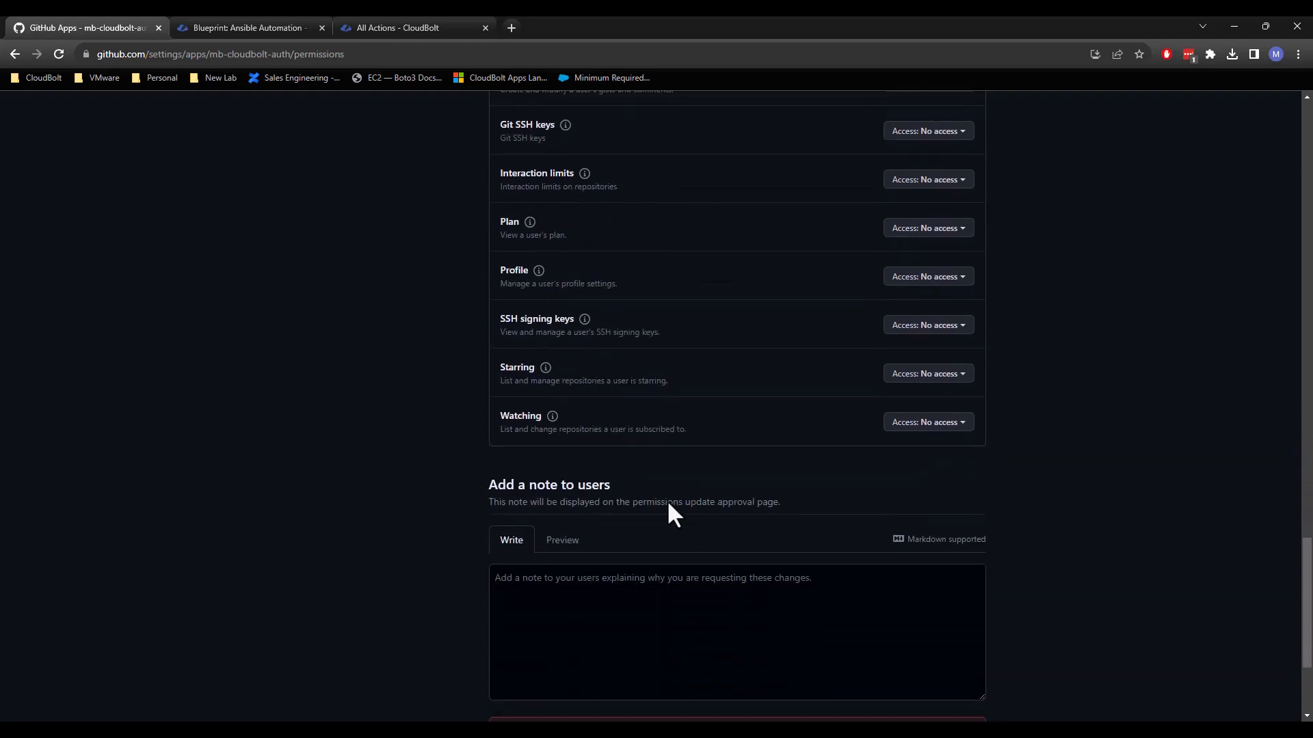
{"action": "scroll", "coordinate": [563, 305], "scroll_direction": "up", "scroll_amount": 10}
{"action": "left_click", "coordinate": [571, 414]}
{"action": "scroll", "coordinate": [694, 422], "scroll_direction": "up", "scroll_amount": 12}
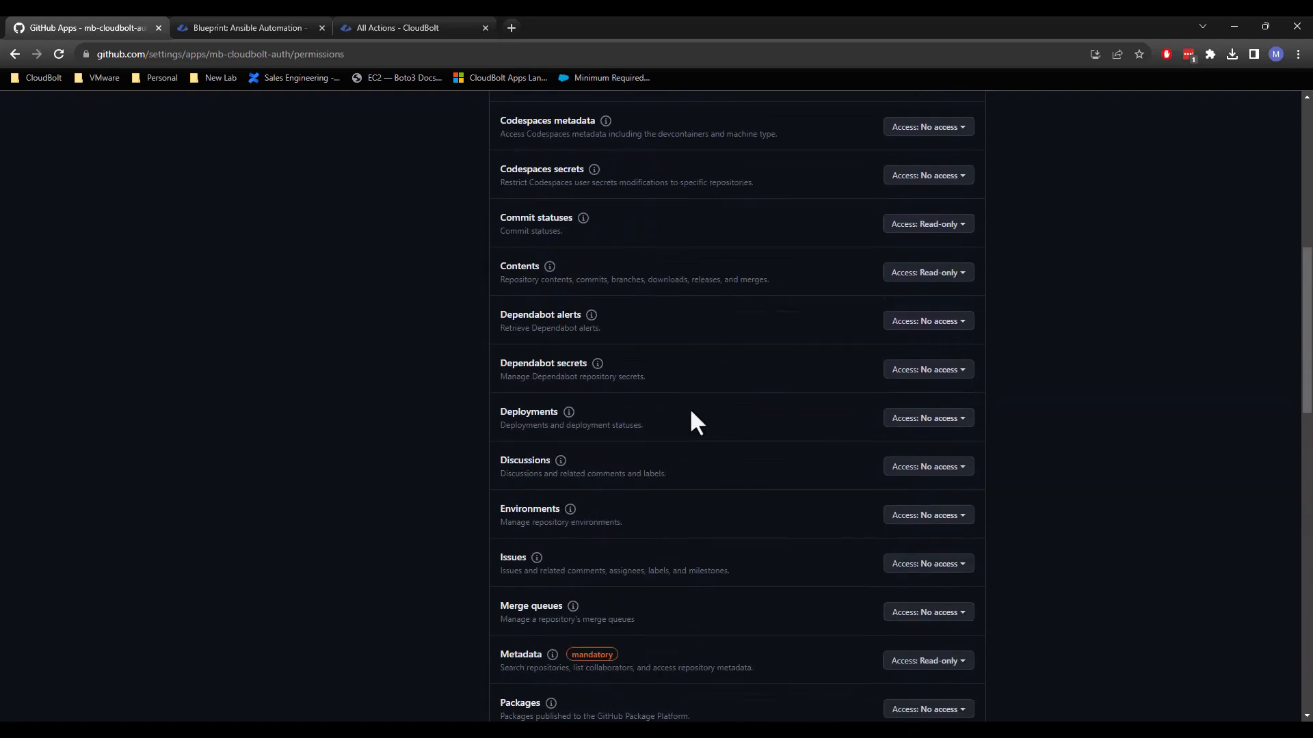
{"action": "scroll", "coordinate": [688, 403], "scroll_direction": "up", "scroll_amount": 8}
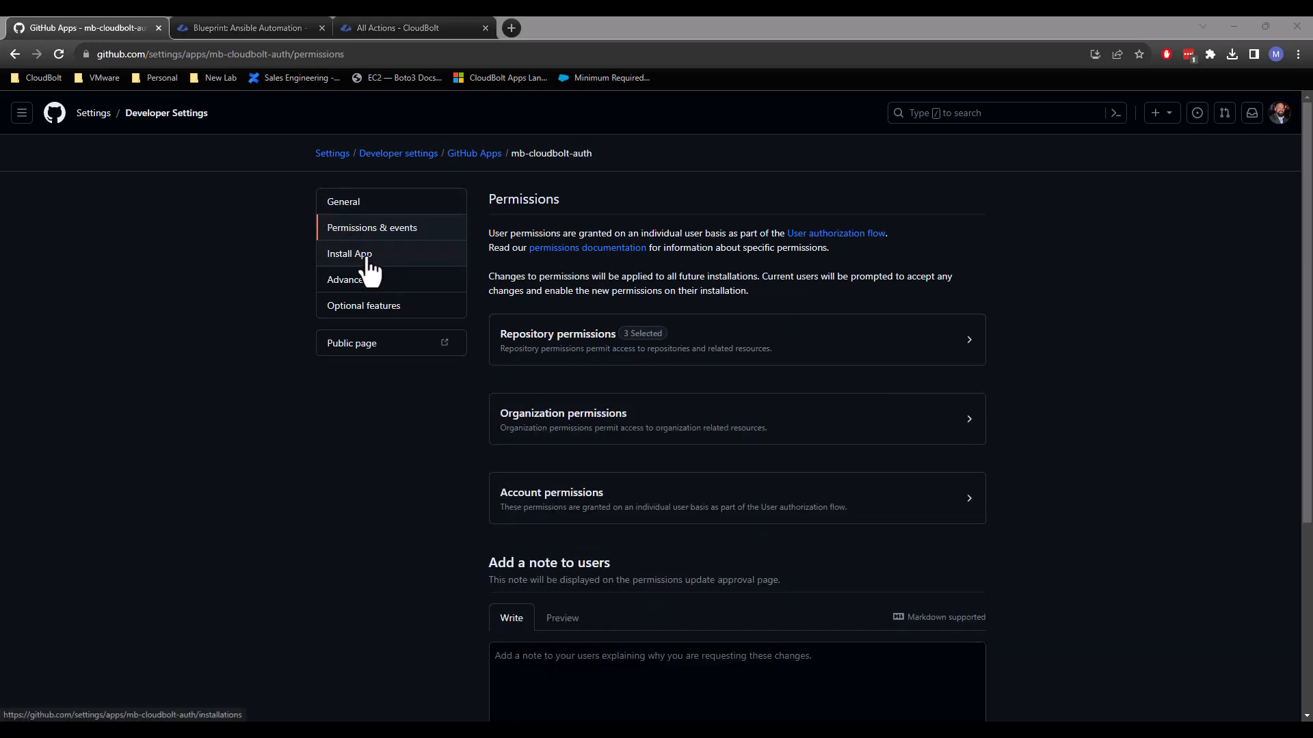
- Install mb-cloudbolt-auth on the personal account with access to only the cloudbolt_samples repository
{"action": "left_click", "coordinate": [367, 260]}
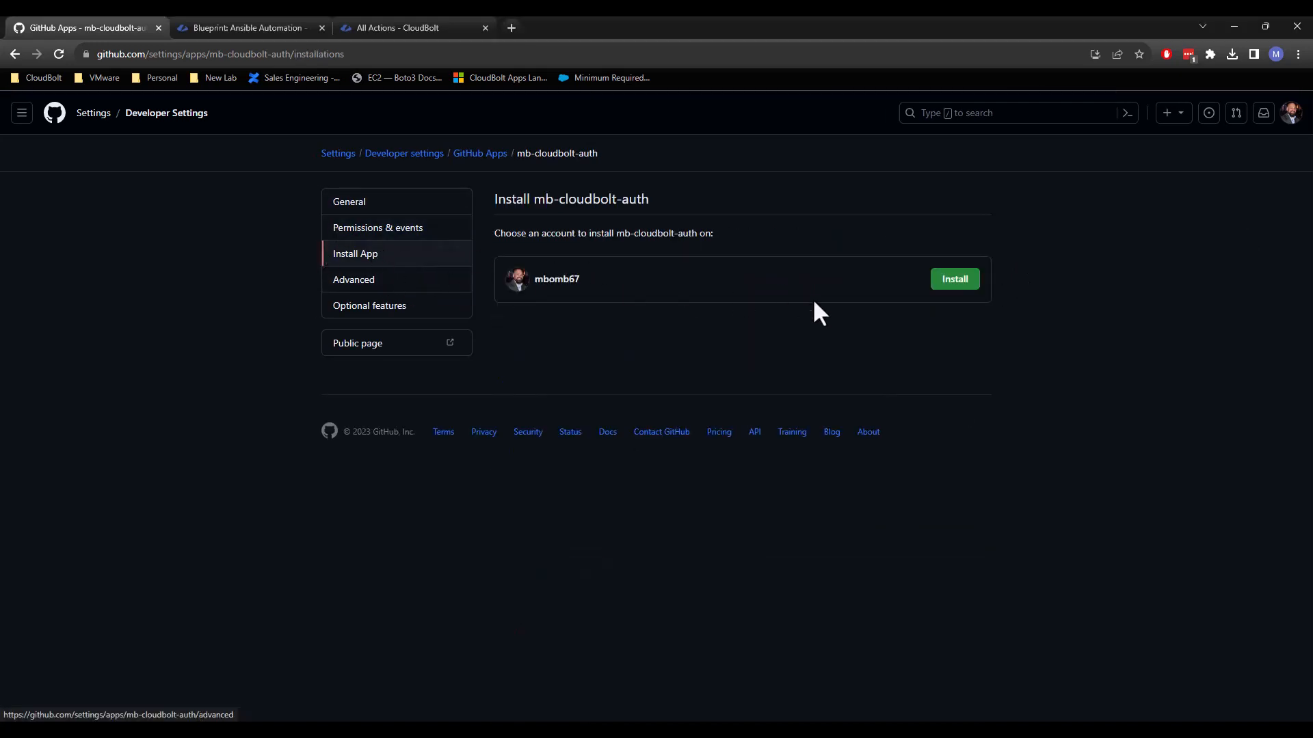
{"action": "left_click", "coordinate": [940, 287]}
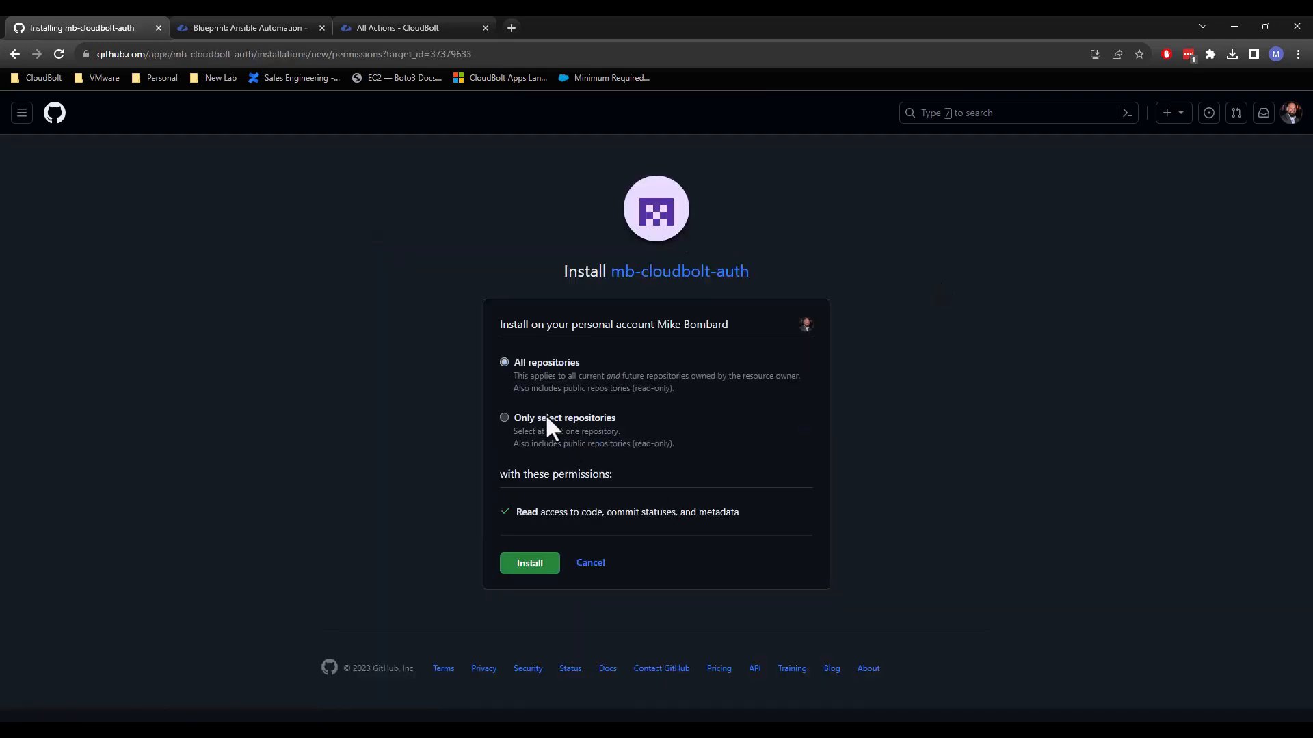
{"action": "left_click", "coordinate": [547, 418]}
{"action": "left_click", "coordinate": [581, 467]}
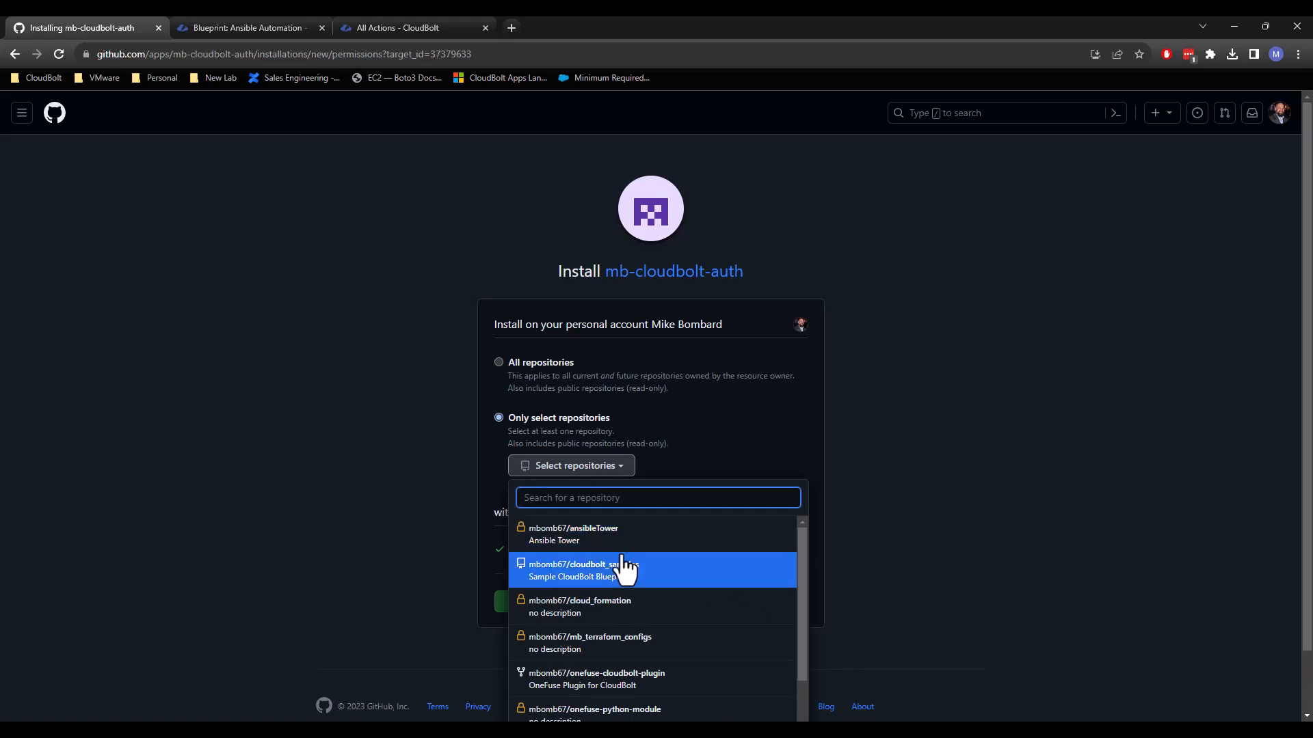
{"action": "scroll", "coordinate": [662, 587], "scroll_direction": "down", "scroll_amount": 1}
{"action": "scroll", "coordinate": [662, 588], "scroll_direction": "up", "scroll_amount": 1}
{"action": "left_click", "coordinate": [660, 581]}
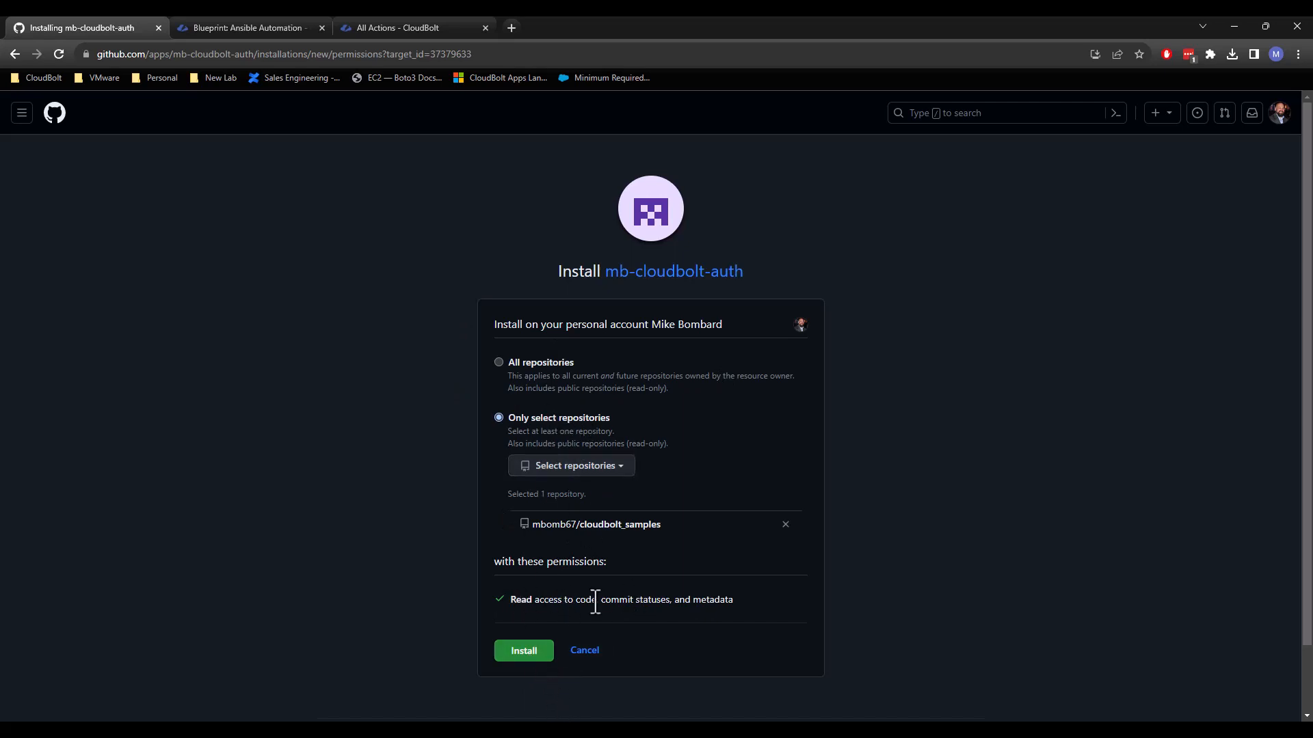
{"action": "left_click", "coordinate": [533, 652]}
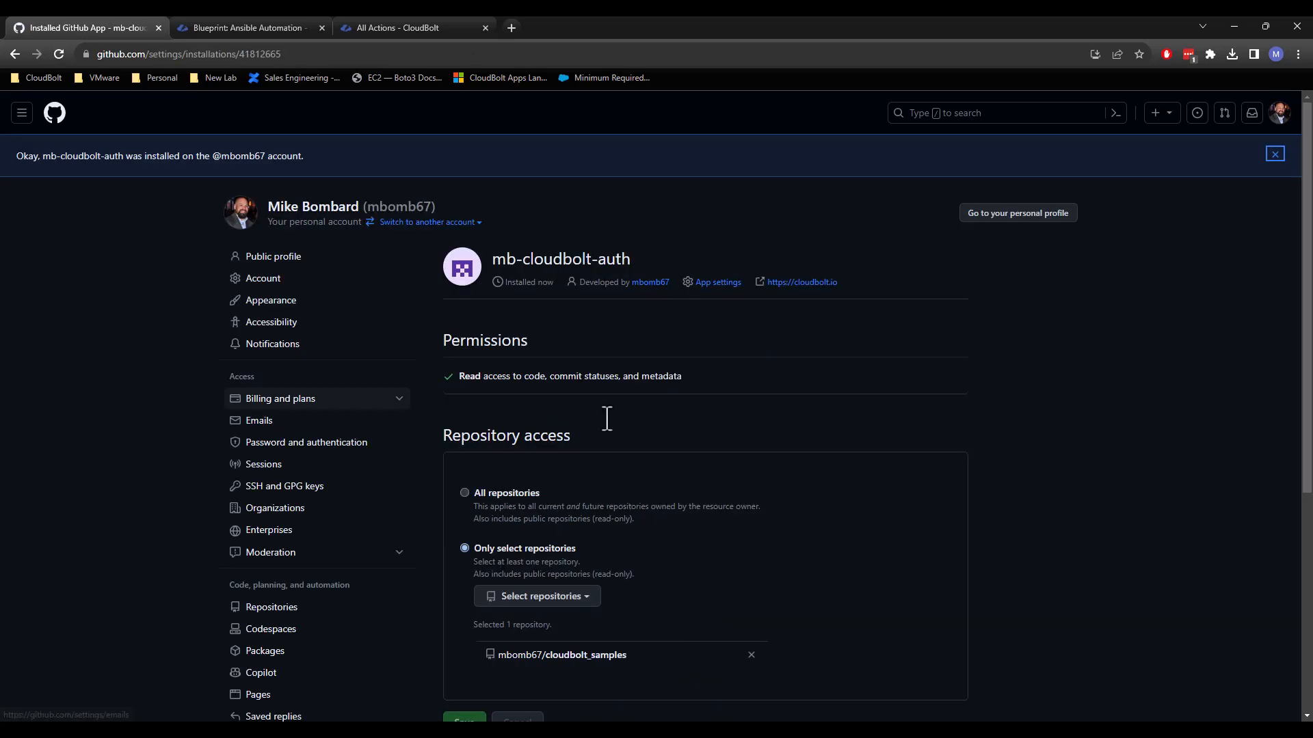
- Check the installation's repository access, and open the mb-cloudbolt-auth app for editing from the developer settings
{"action": "scroll", "coordinate": [1069, 438], "scroll_direction": "down", "scroll_amount": 3}
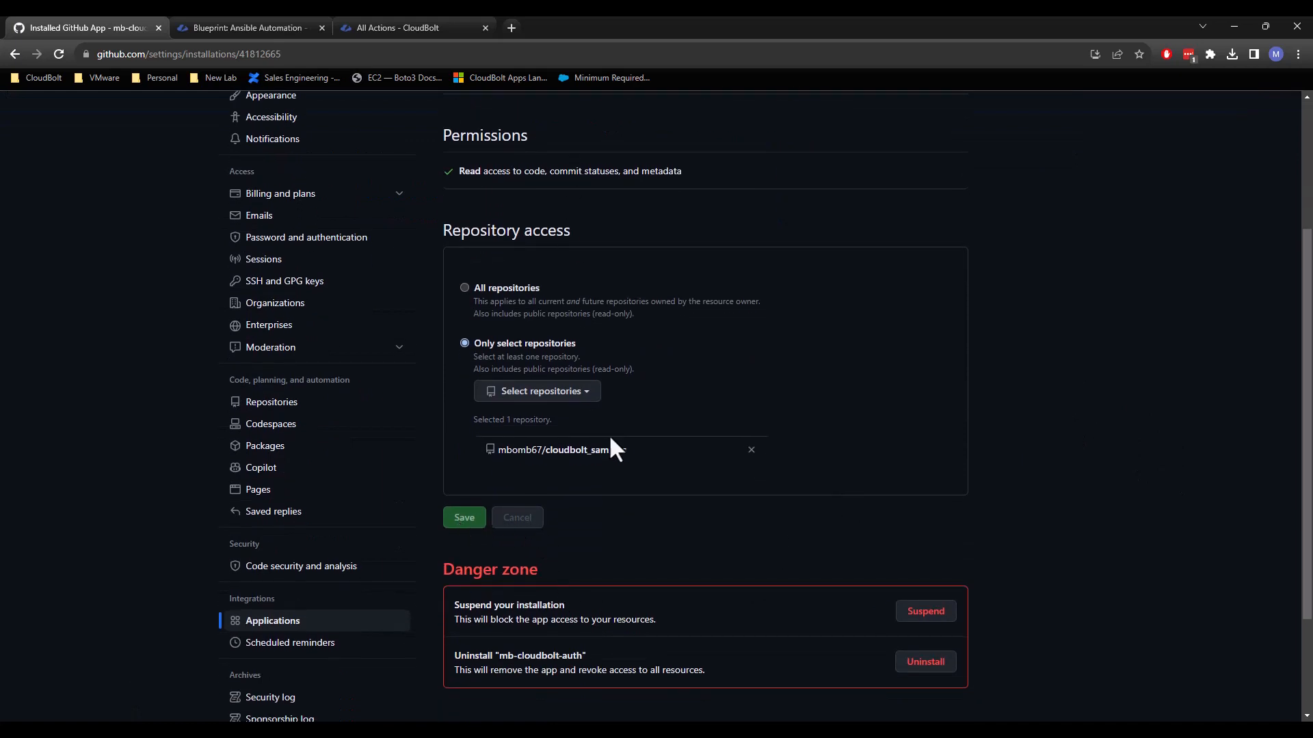
{"action": "scroll", "coordinate": [634, 314], "scroll_direction": "up", "scroll_amount": 2}
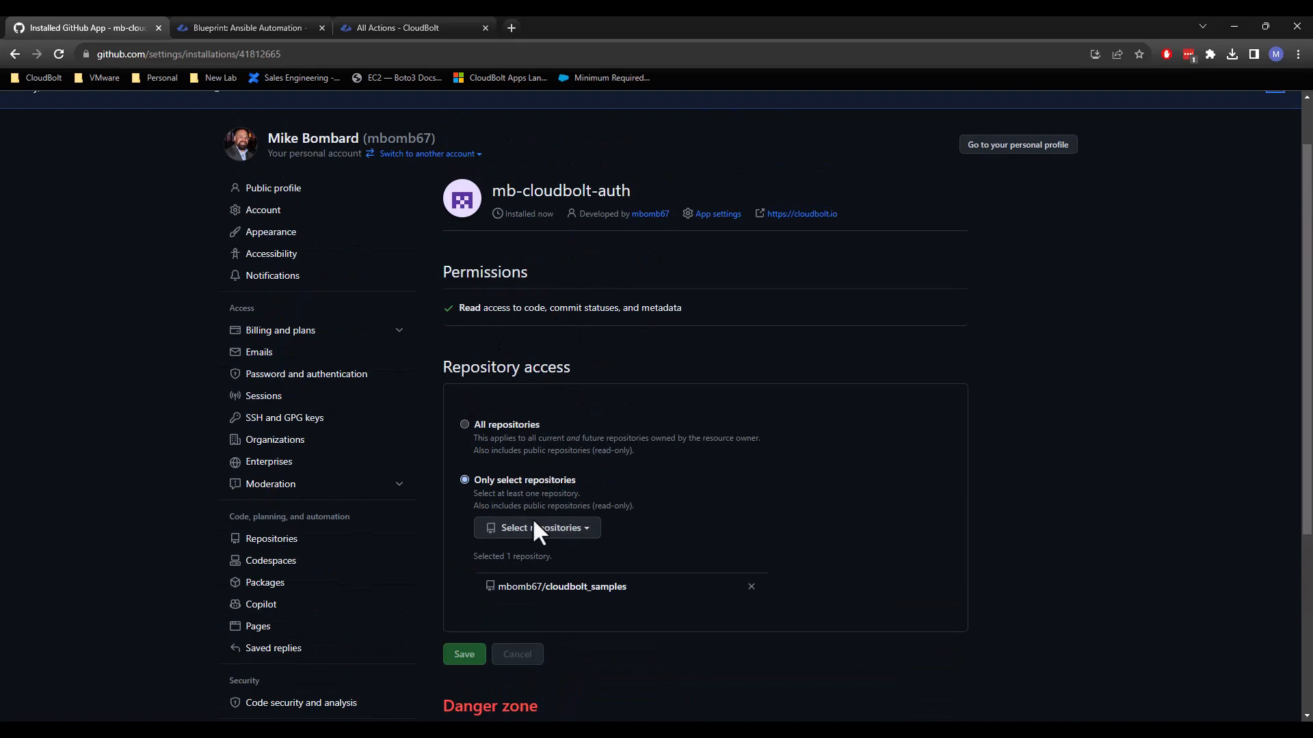
{"action": "scroll", "coordinate": [1051, 425], "scroll_direction": "down", "scroll_amount": 4}
{"action": "scroll", "coordinate": [1050, 438], "scroll_direction": "up", "scroll_amount": 4}
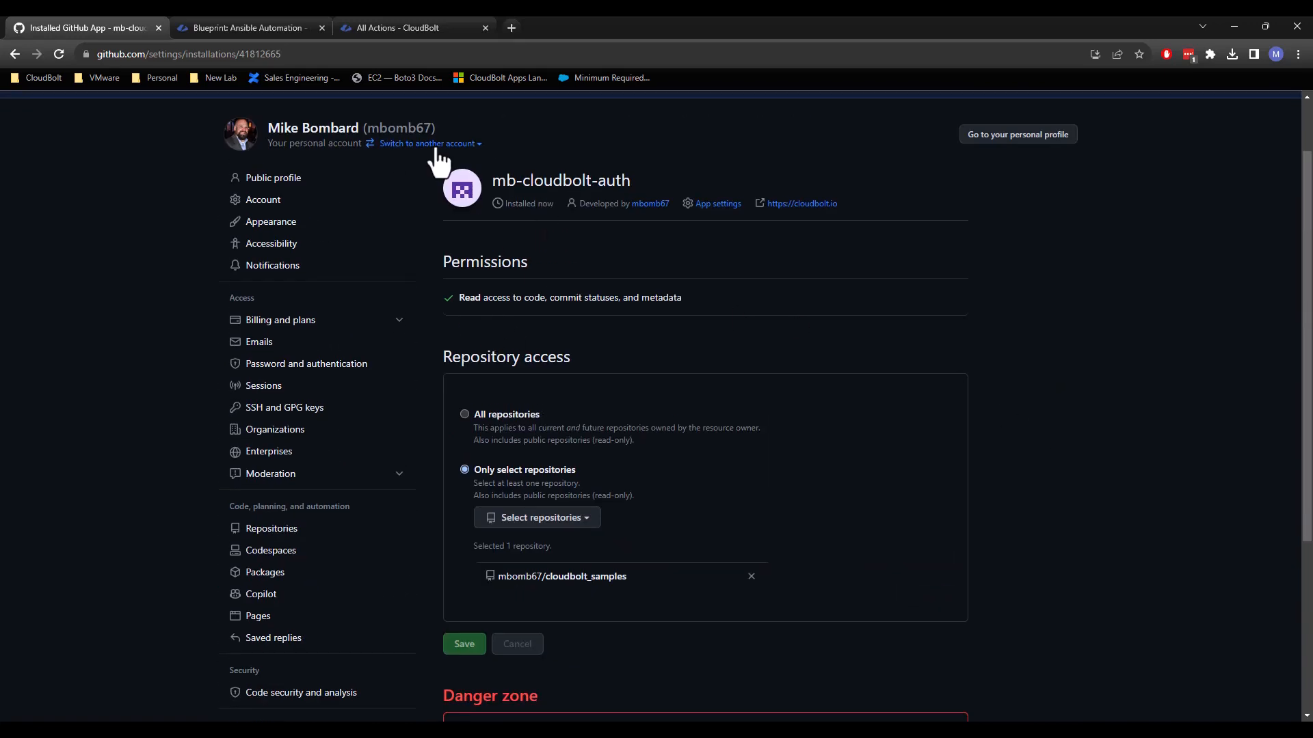
{"action": "scroll", "coordinate": [475, 475], "scroll_direction": "down", "scroll_amount": 4}
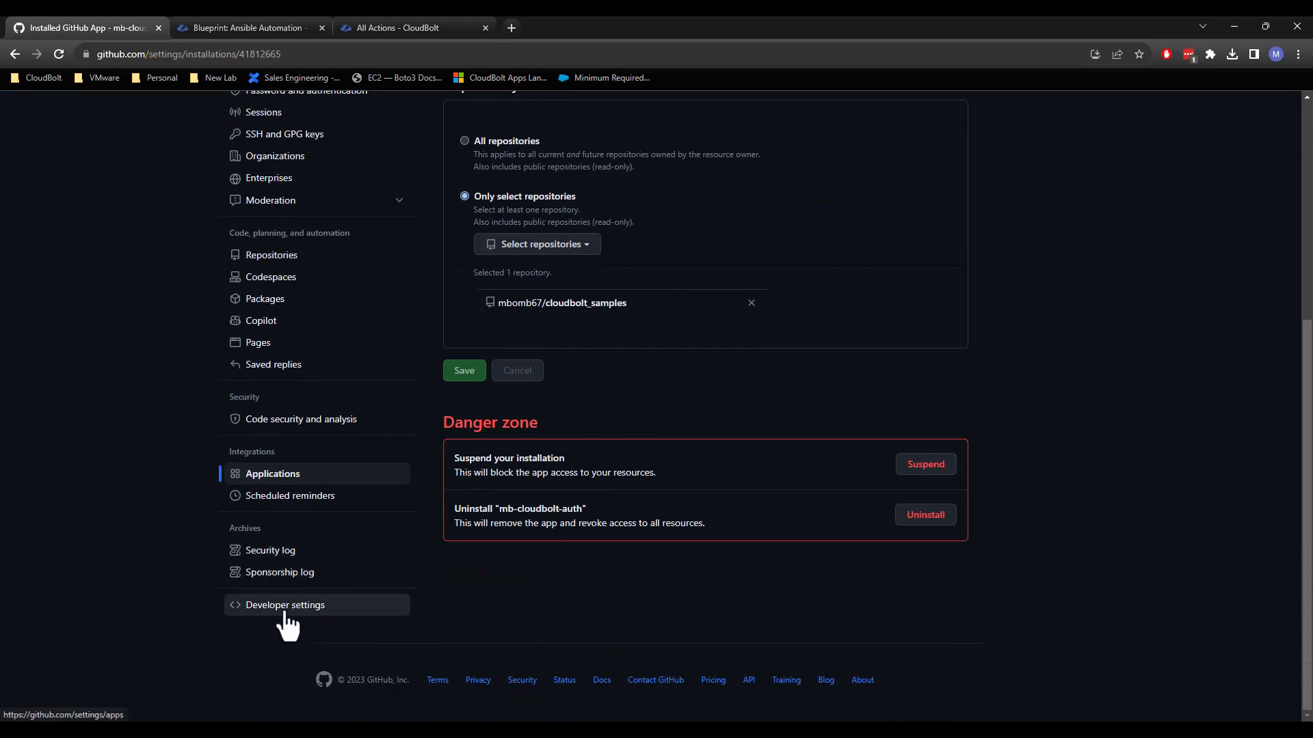
{"action": "left_click", "coordinate": [286, 612]}
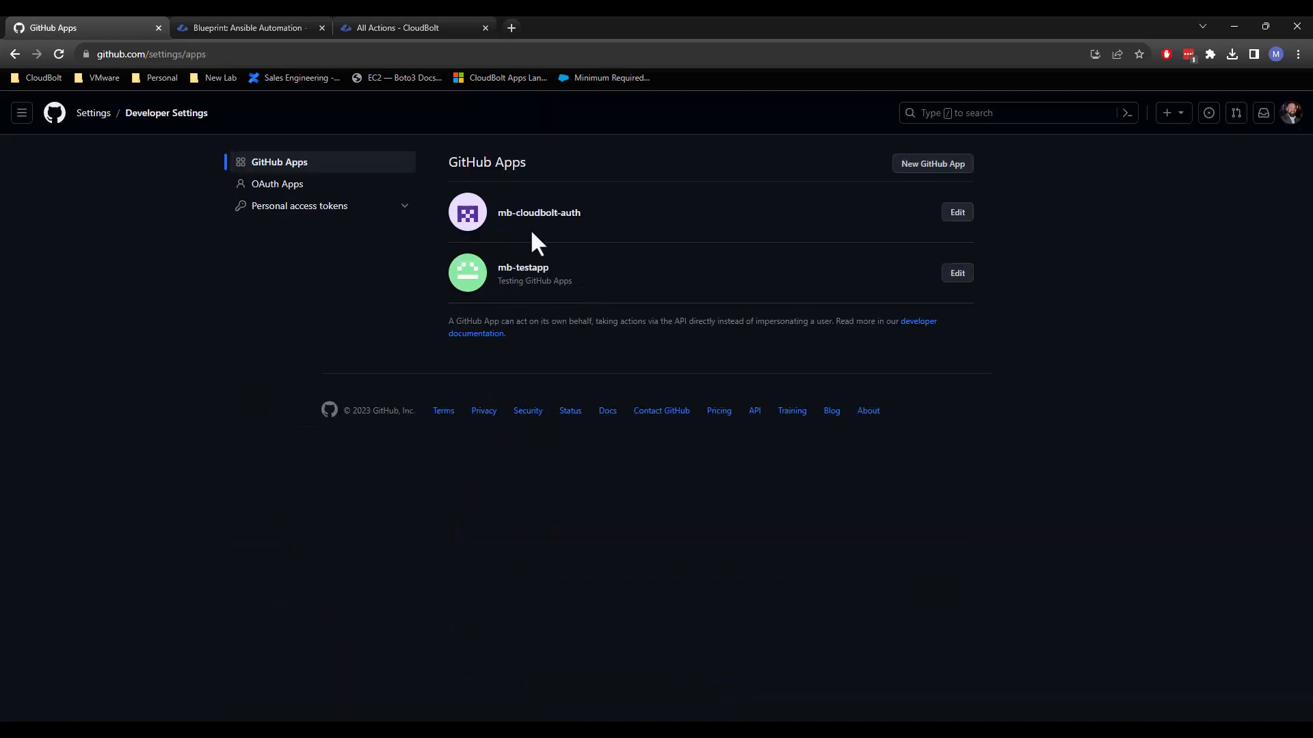
{"action": "left_click", "coordinate": [960, 210]}
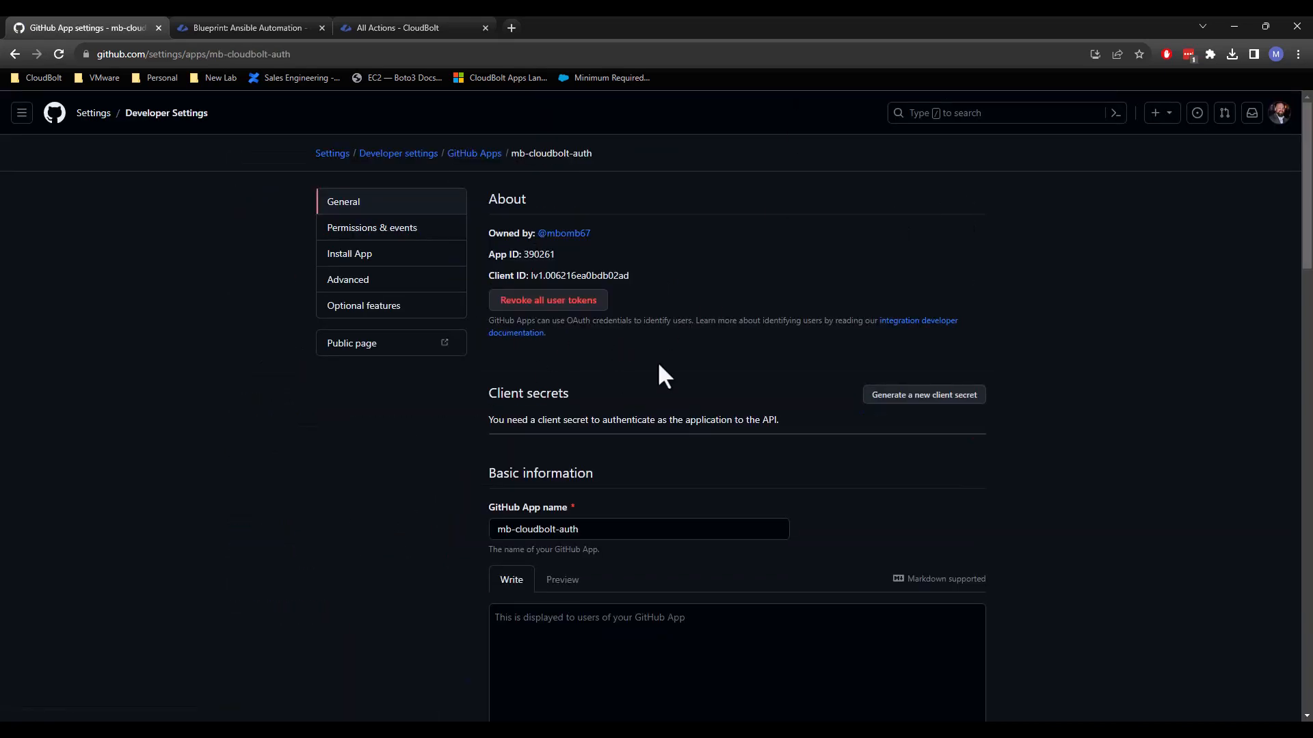
- Keep Request user authorization (OAuth) during installation turned off and save the GitHub App's general settings
{"action": "scroll", "coordinate": [680, 486], "scroll_direction": "down", "scroll_amount": 9}
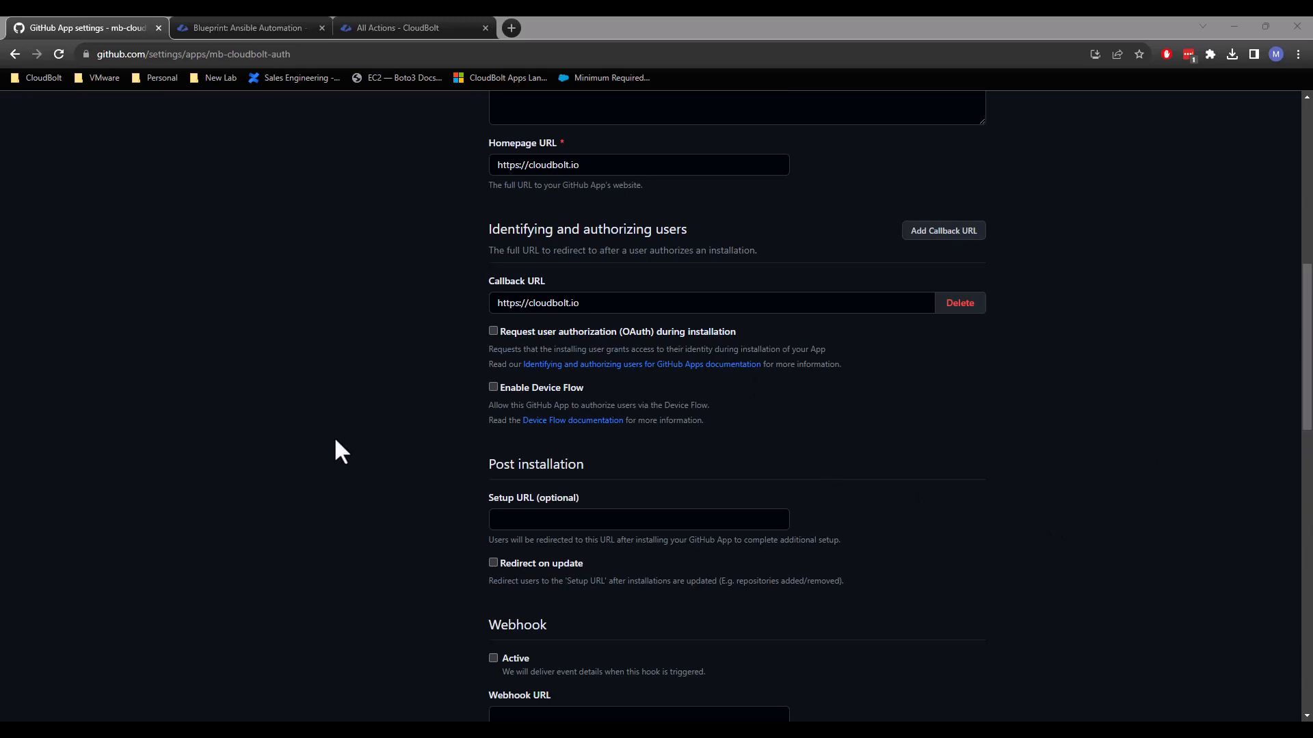
{"action": "scroll", "coordinate": [565, 323], "scroll_direction": "down", "scroll_amount": 1}
{"action": "left_click", "coordinate": [493, 263]}
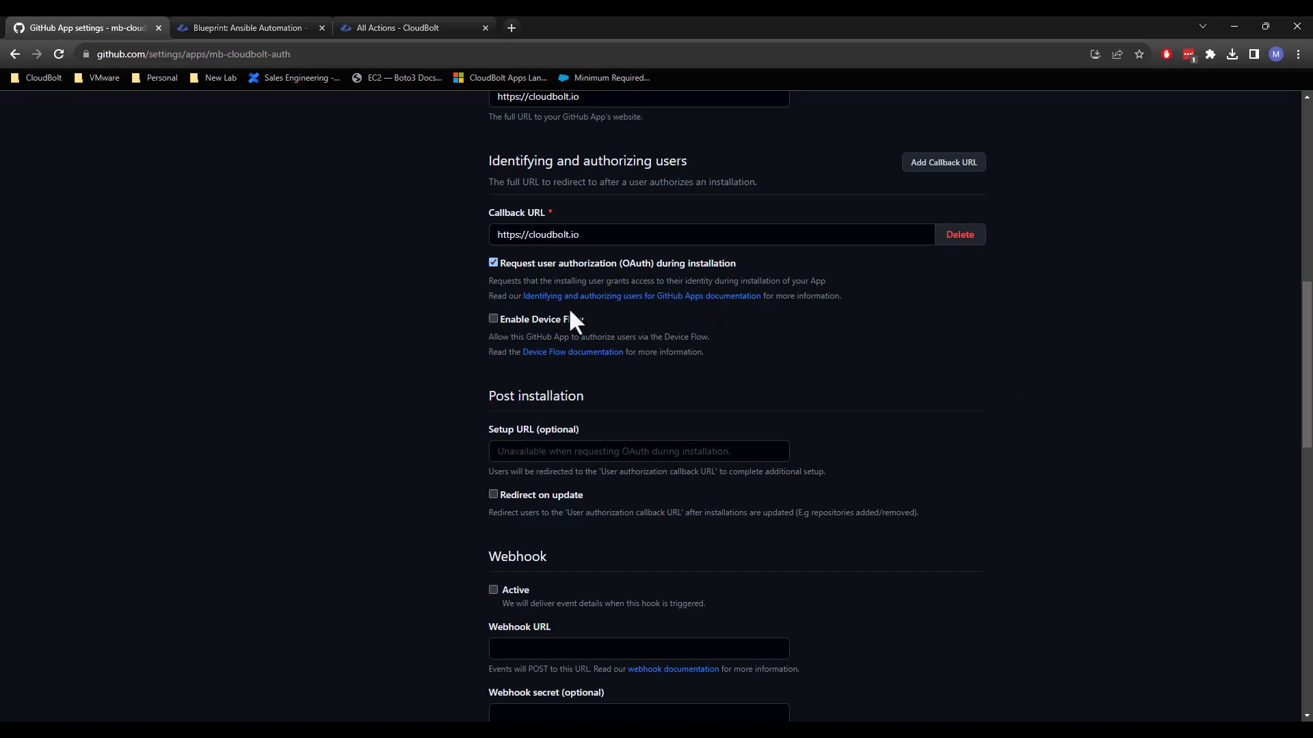
{"action": "left_click", "coordinate": [493, 263]}
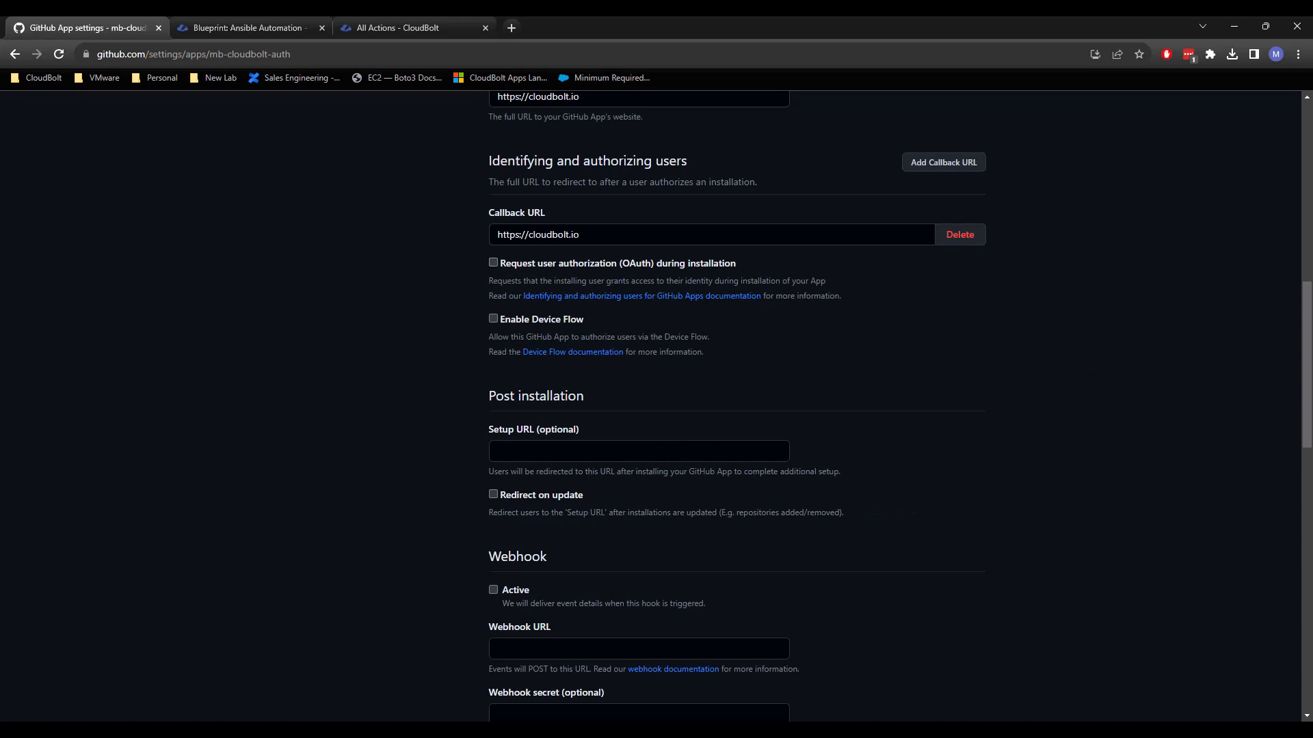
{"action": "scroll", "coordinate": [1114, 457], "scroll_direction": "down", "scroll_amount": 3}
{"action": "left_click", "coordinate": [527, 583]}
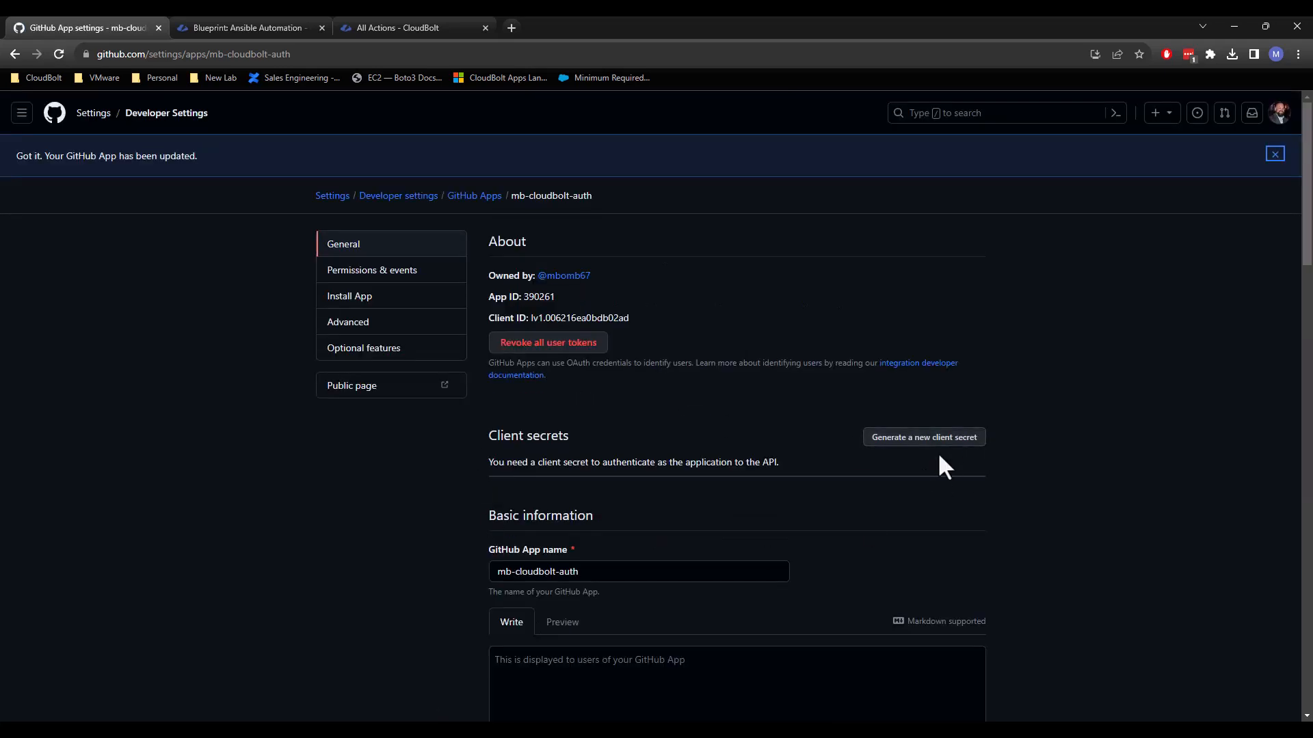
- Generate a new client secret for mb-cloudbolt-auth and copy it to the clipboard
{"action": "left_click", "coordinate": [892, 438]}
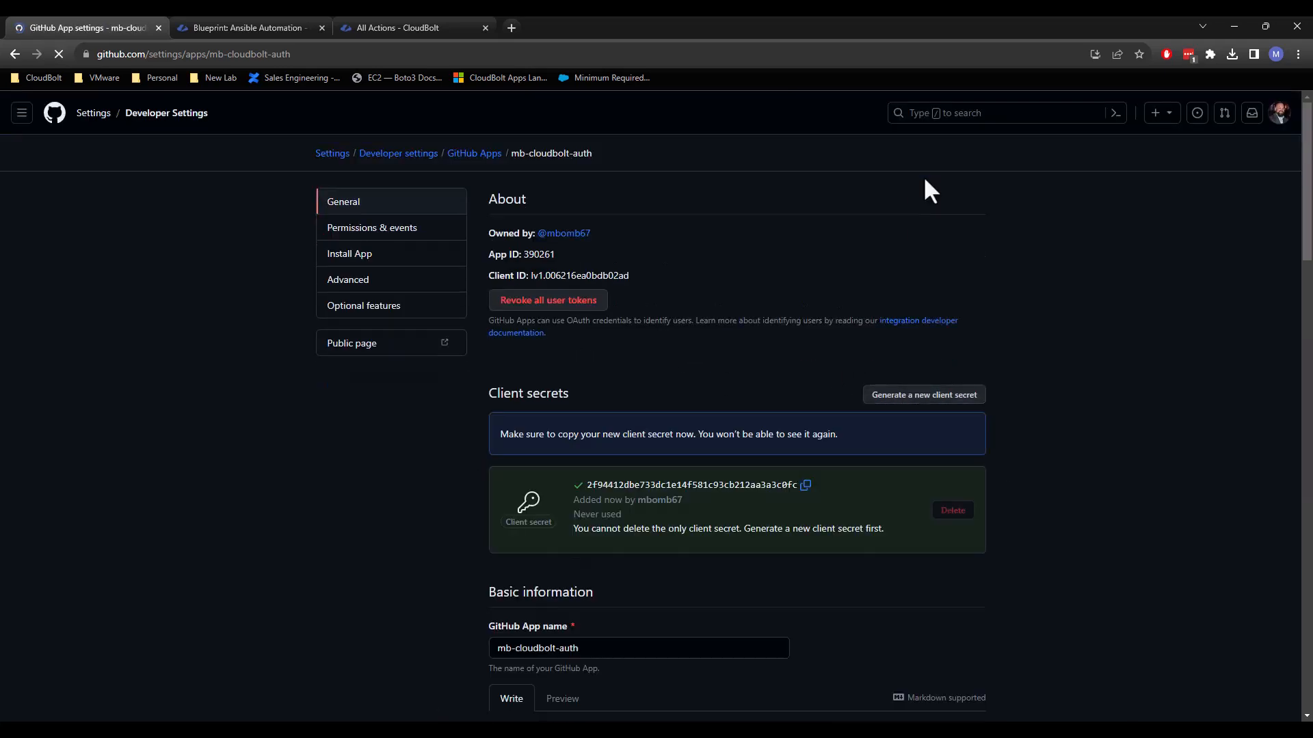
{"action": "left_click", "coordinate": [806, 486]}
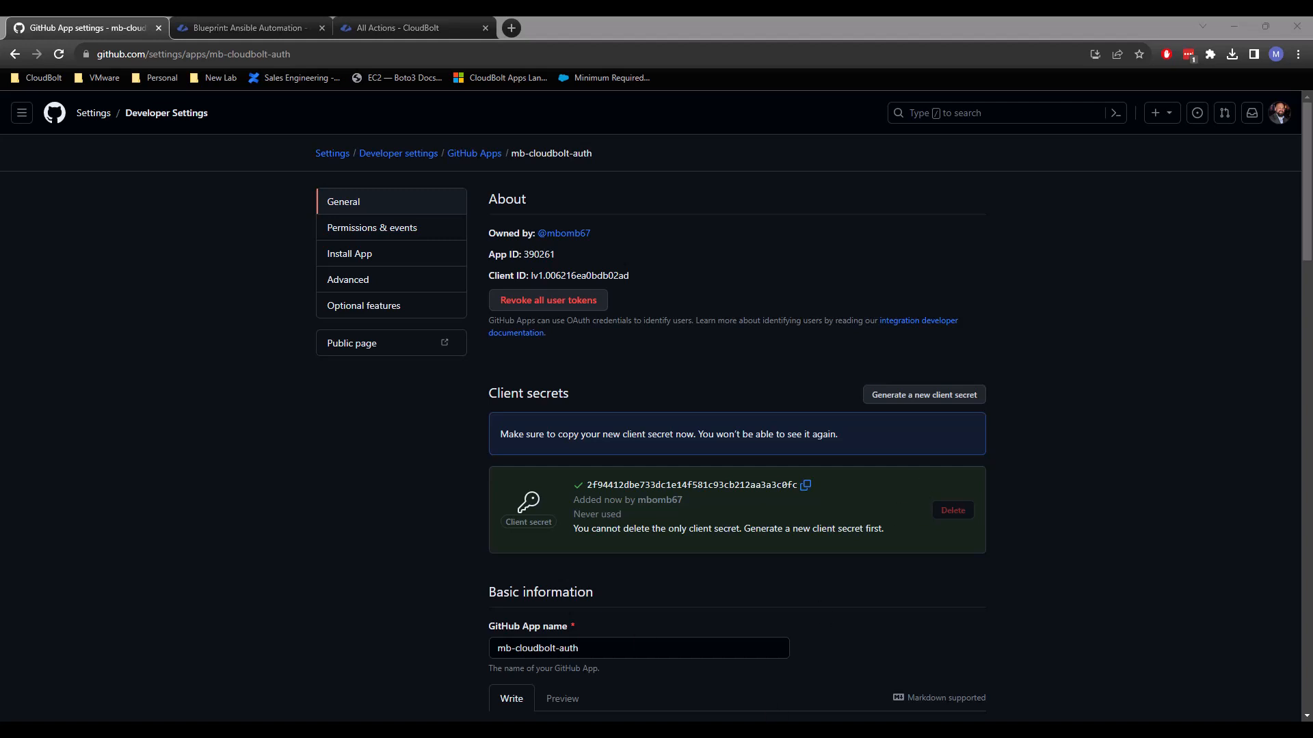
{"action": "left_click", "coordinate": [1105, 531]}
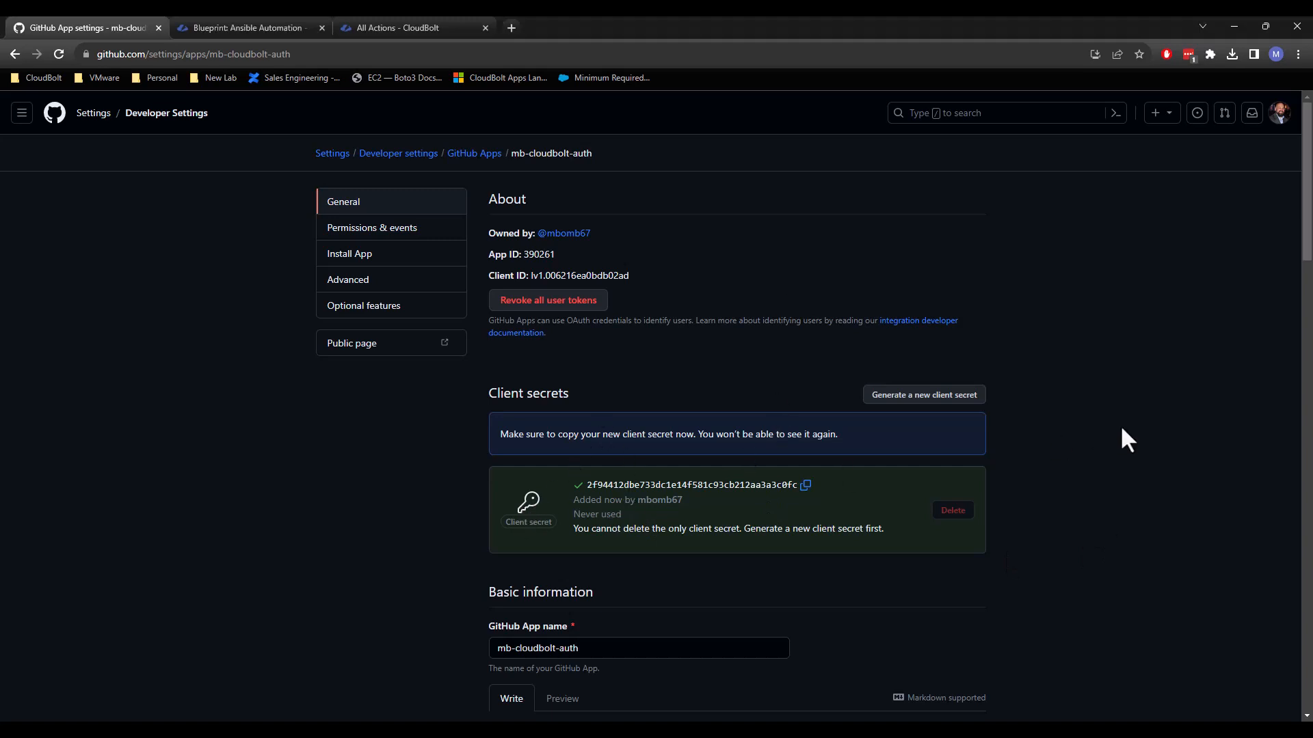
- Generate a private key for the mb-cloudbolt-auth GitHub App
{"action": "scroll", "coordinate": [1142, 431], "scroll_direction": "down", "scroll_amount": 1}
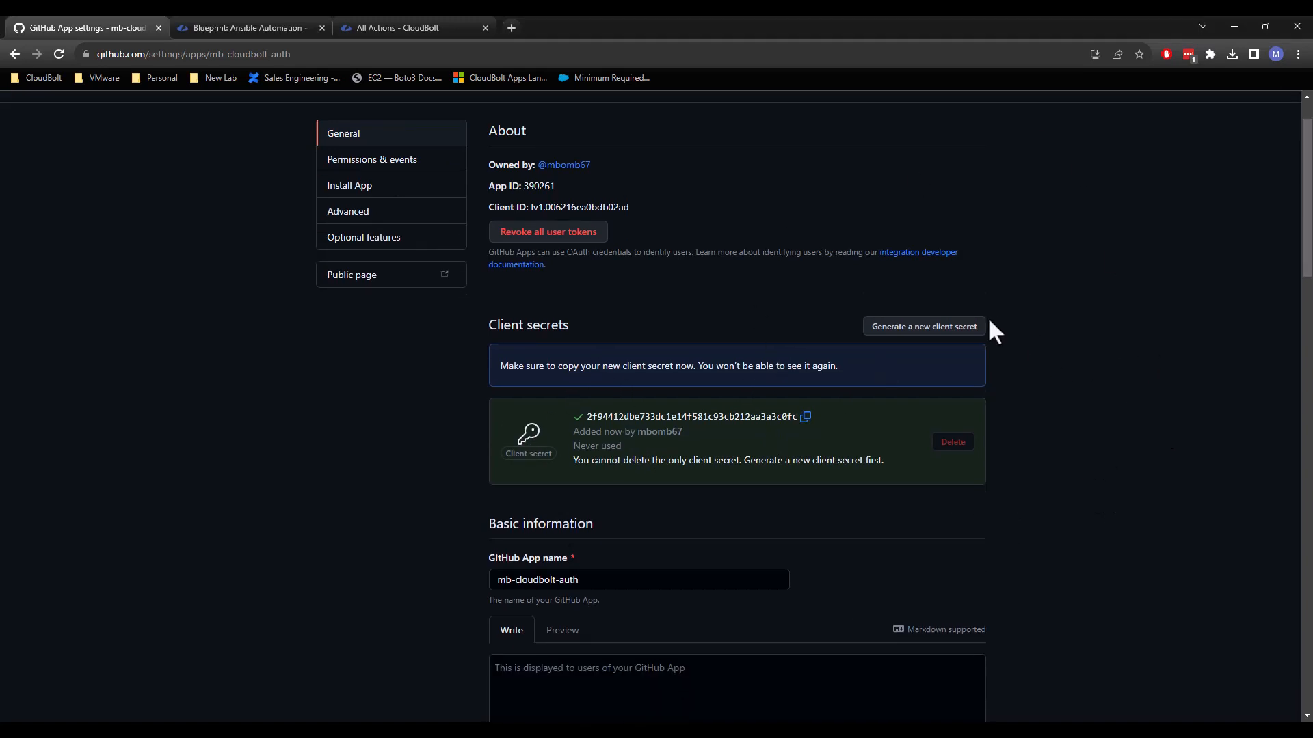
{"action": "scroll", "coordinate": [1148, 297], "scroll_direction": "down", "scroll_amount": 20}
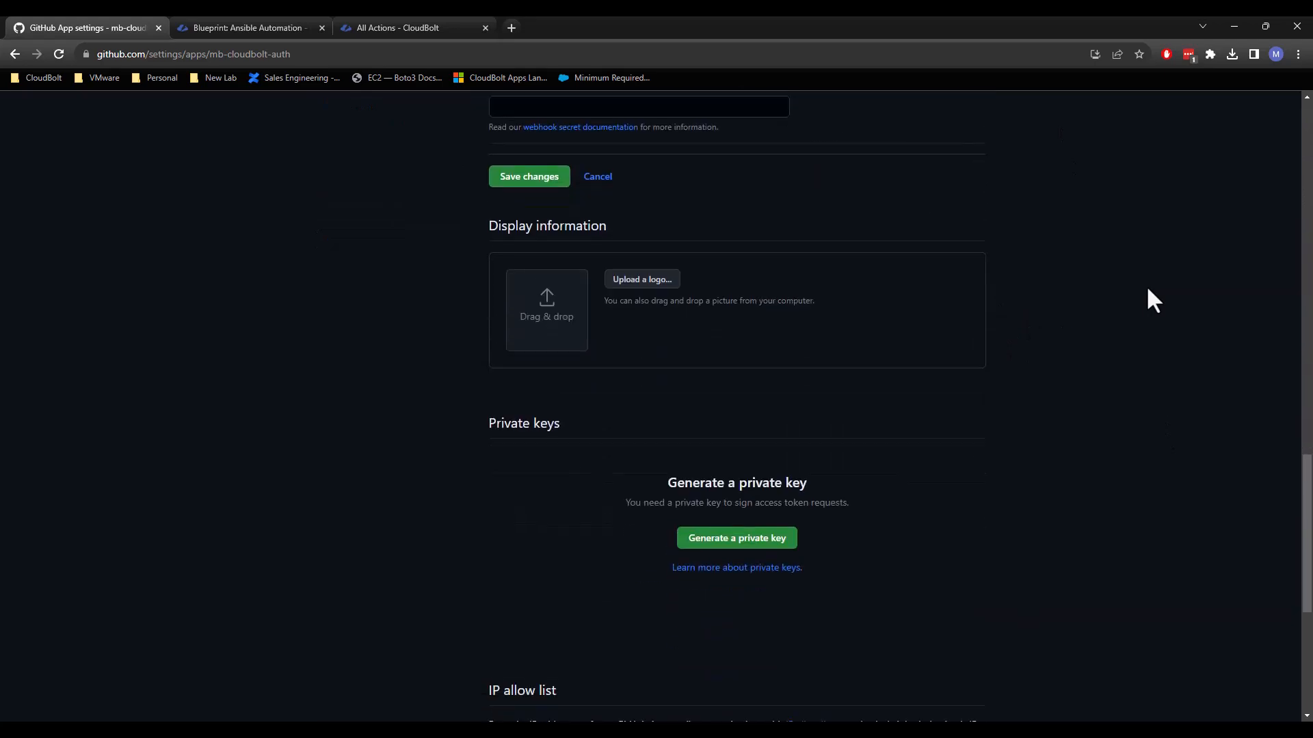
{"action": "scroll", "coordinate": [1117, 287], "scroll_direction": "down", "scroll_amount": 2}
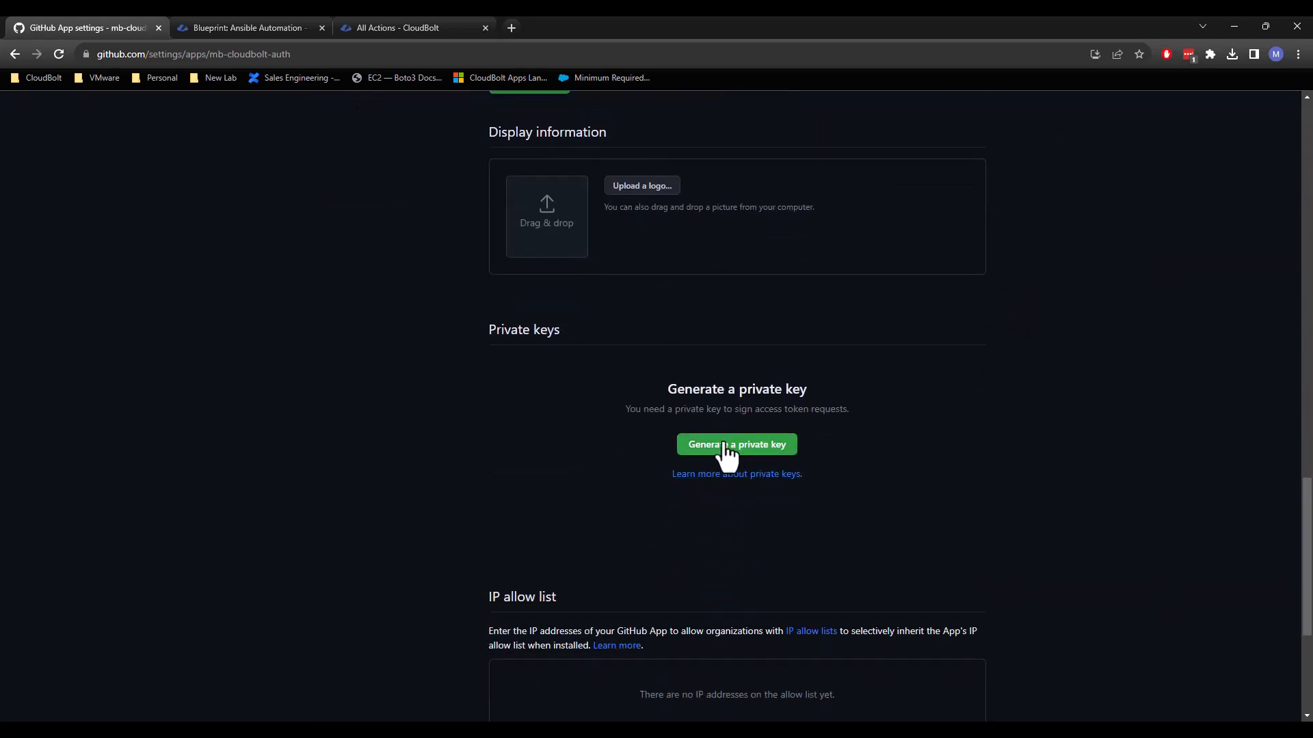
{"action": "left_click", "coordinate": [727, 447]}
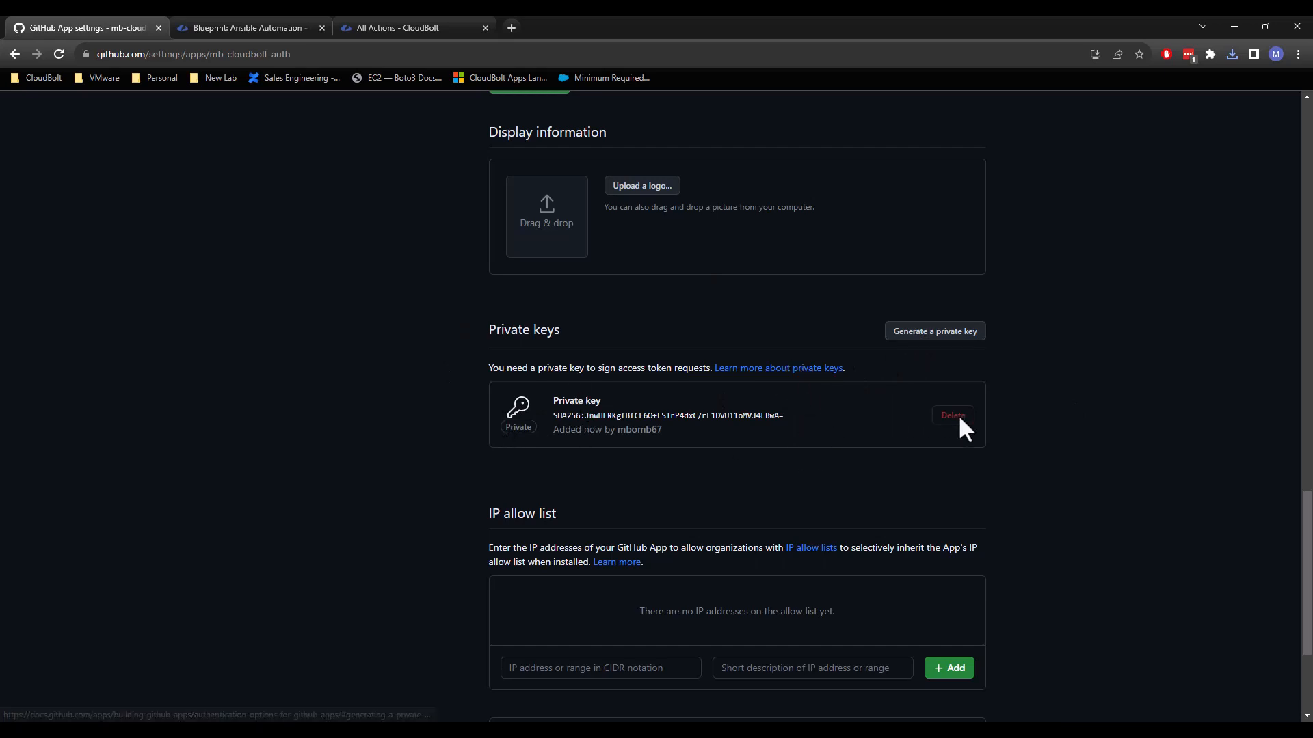
- Open the downloaded mb-cloudbolt-auth private key .pem file in Notepad
{"action": "left_click", "coordinate": [1216, 52]}
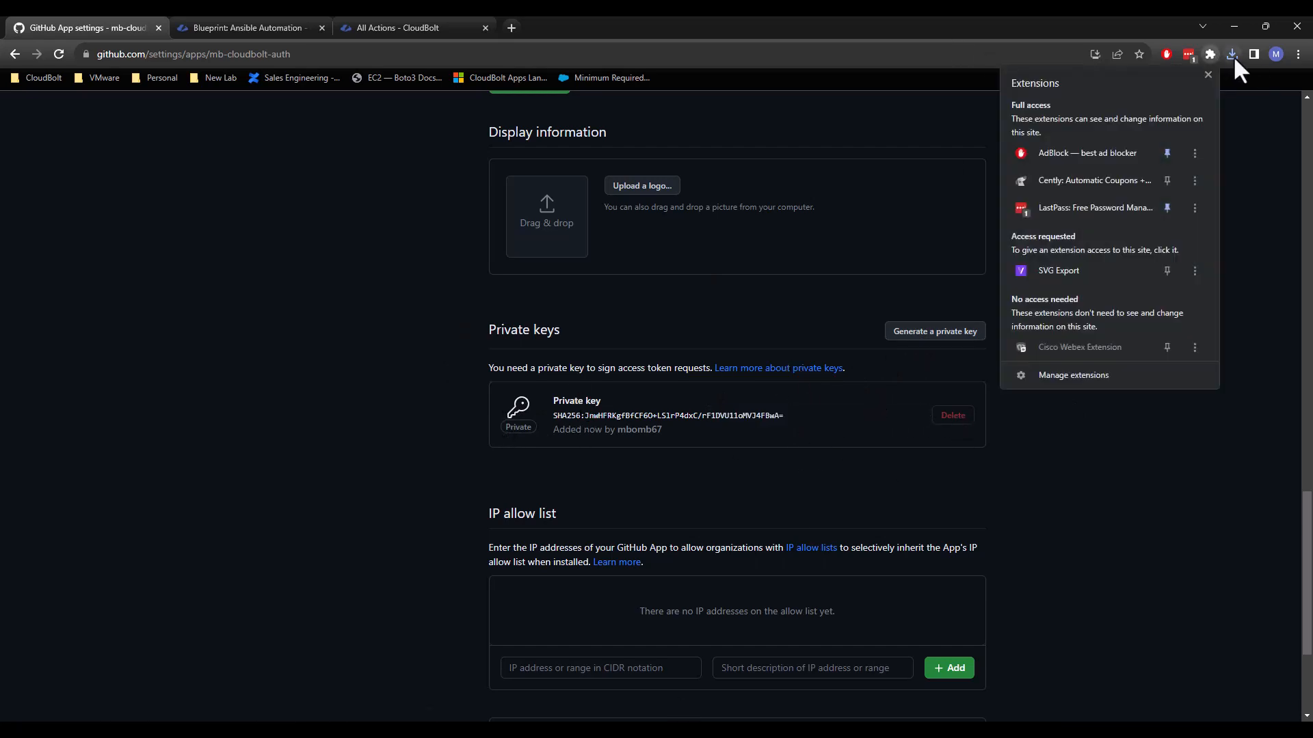
{"action": "left_click", "coordinate": [1233, 56]}
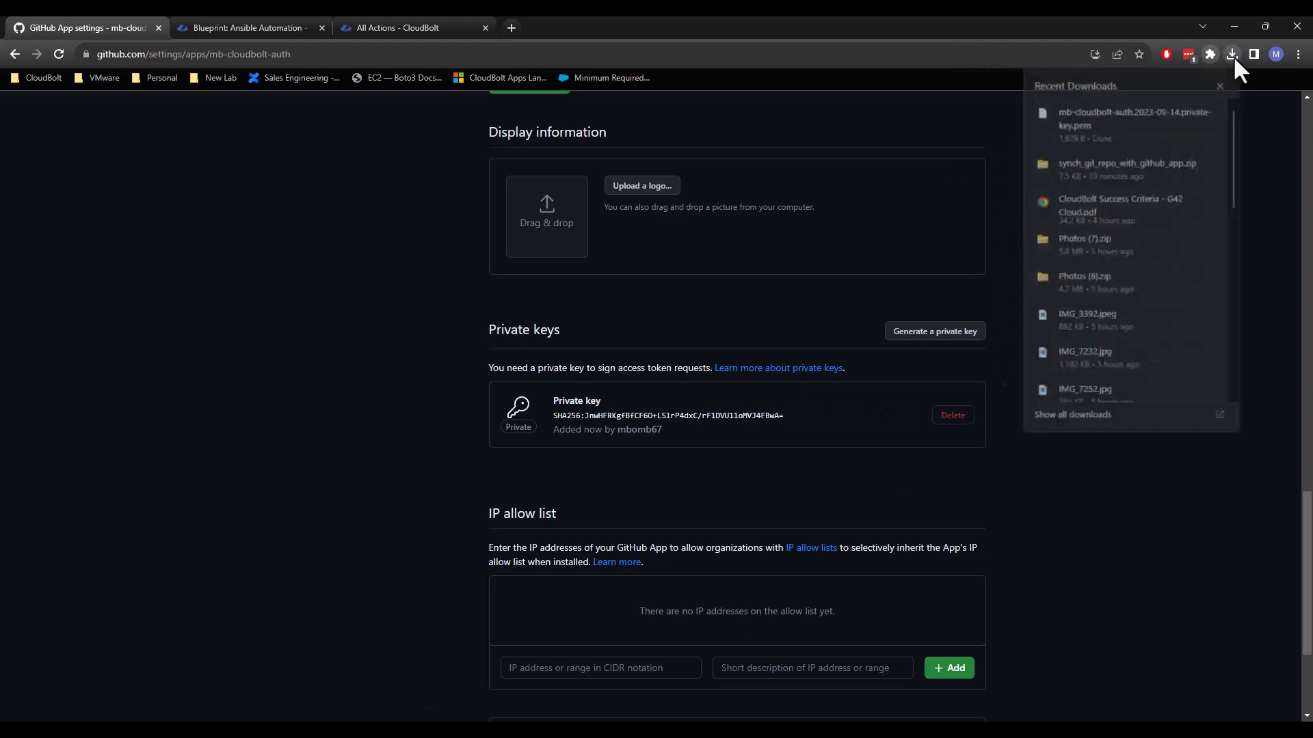
{"action": "left_click", "coordinate": [1138, 118]}
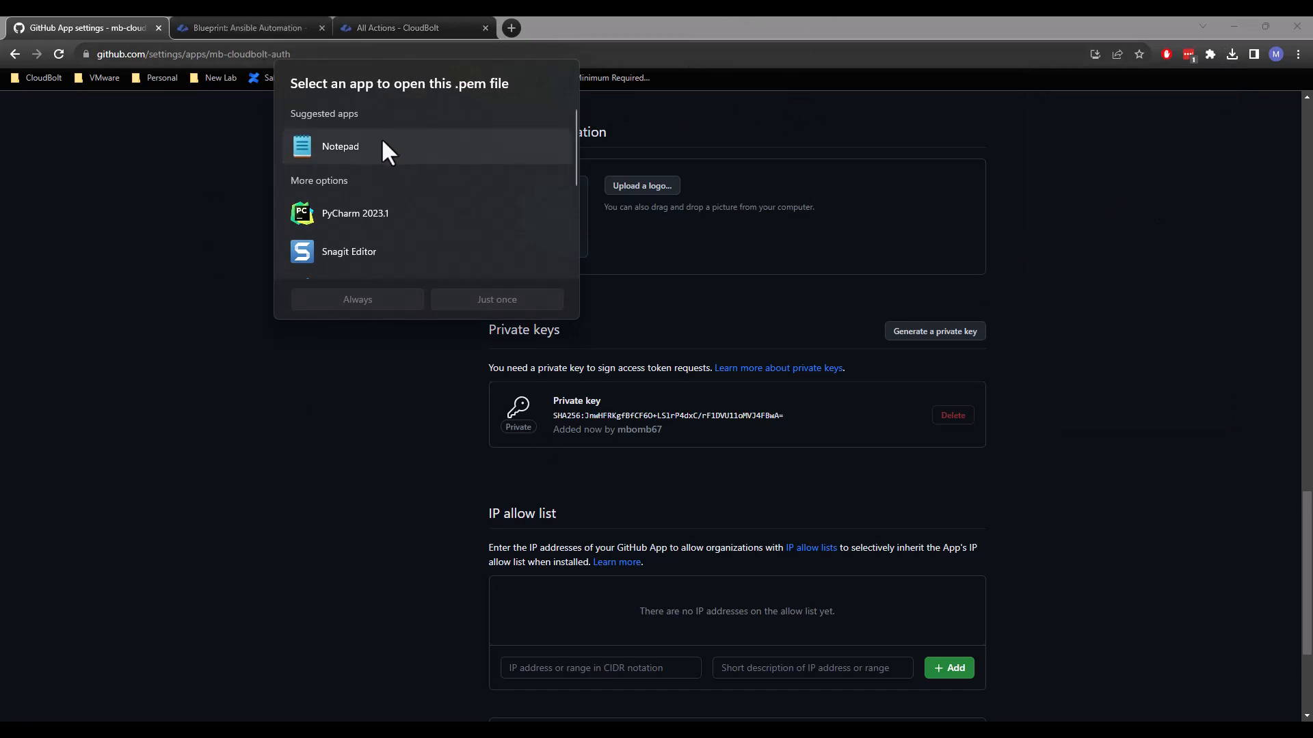
{"action": "double_click", "coordinate": [355, 142]}
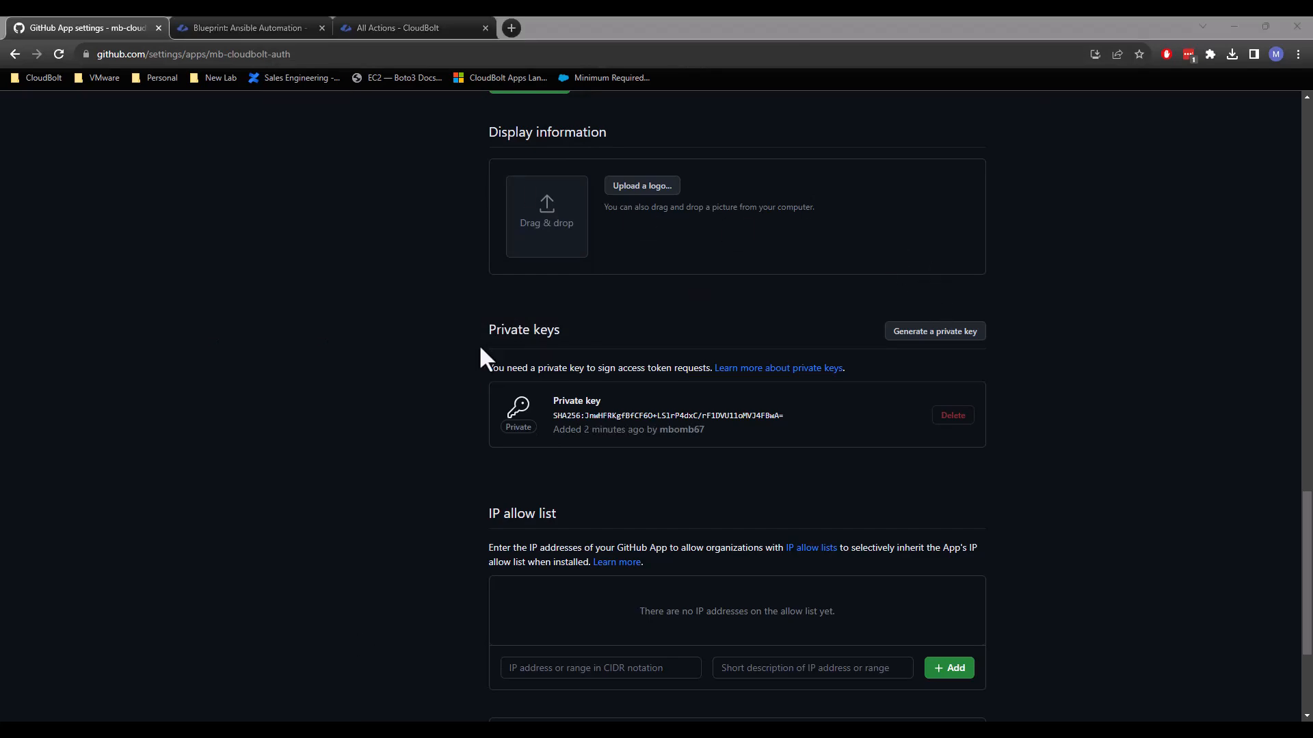
- Copy the App ID from the About section of the mb-cloudbolt-auth settings
{"action": "scroll", "coordinate": [371, 301], "scroll_direction": "up", "scroll_amount": 5}
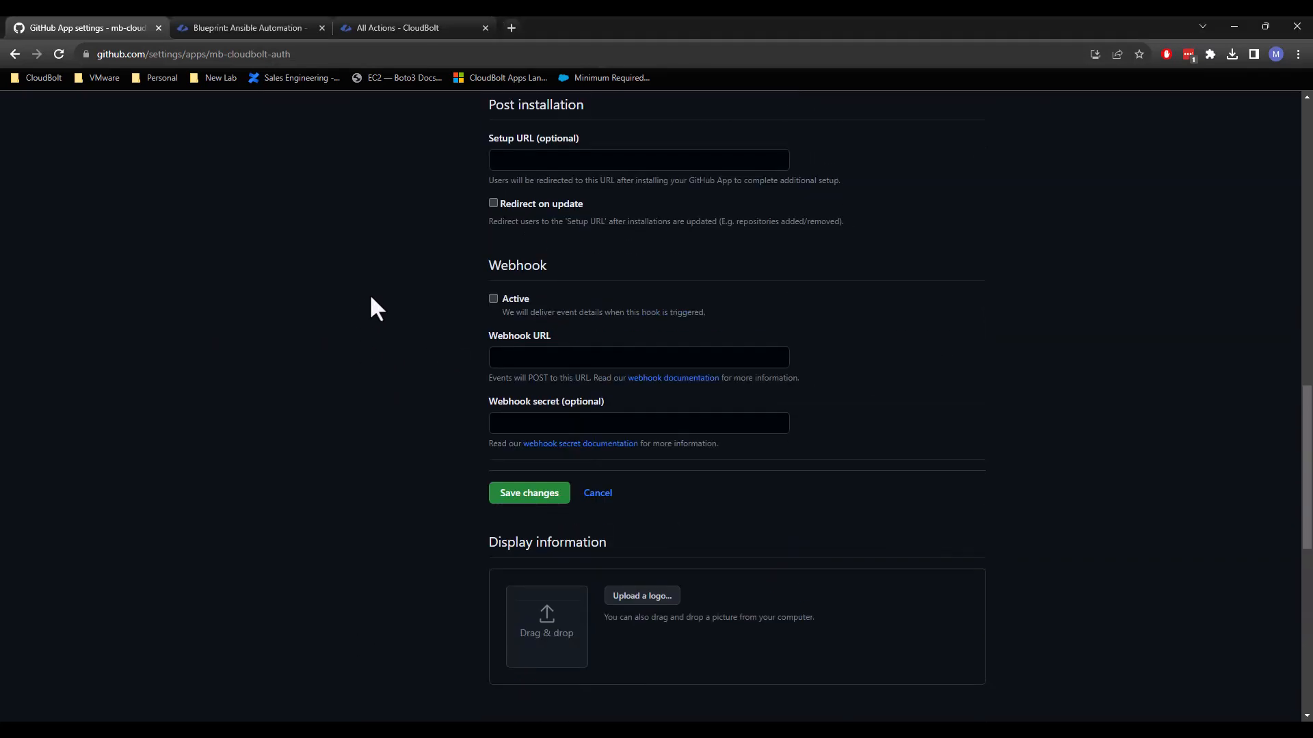
{"action": "scroll", "coordinate": [370, 297], "scroll_direction": "up", "scroll_amount": 15}
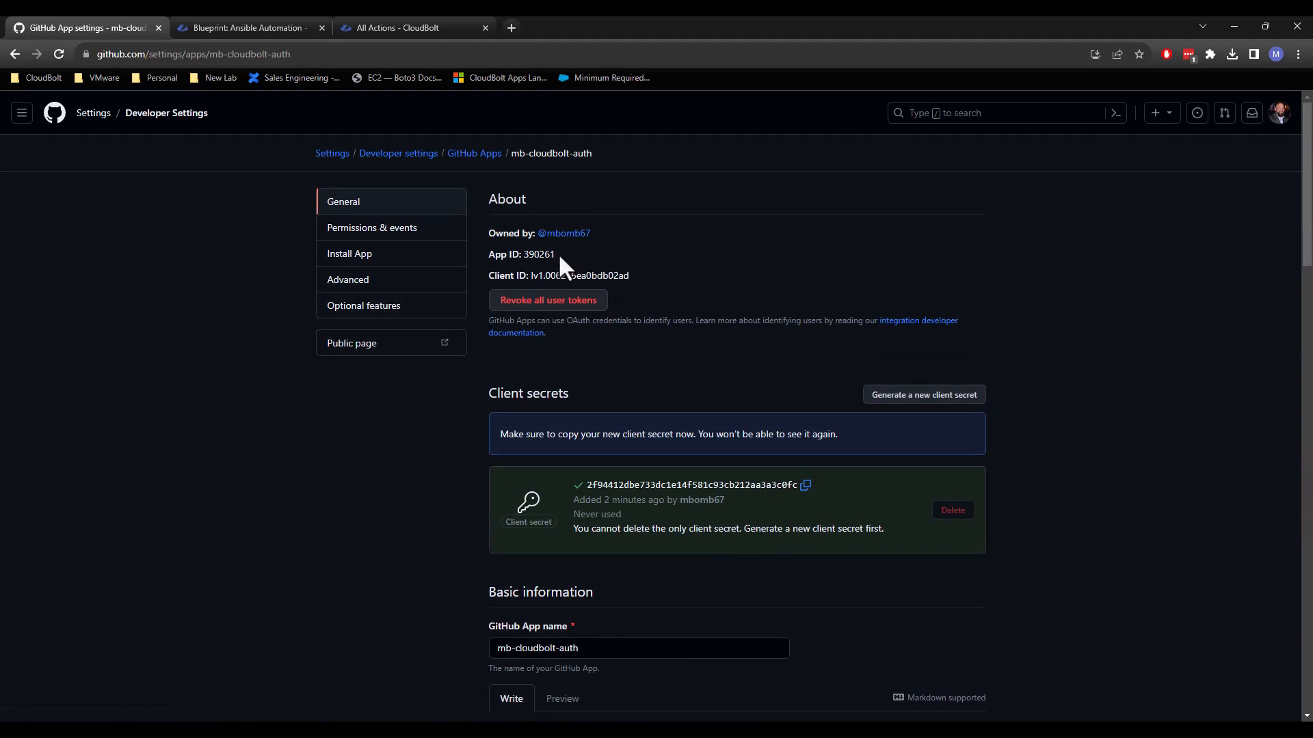
{"action": "left_click_drag", "start_coordinate": [558, 255], "coordinate": [522, 255]}
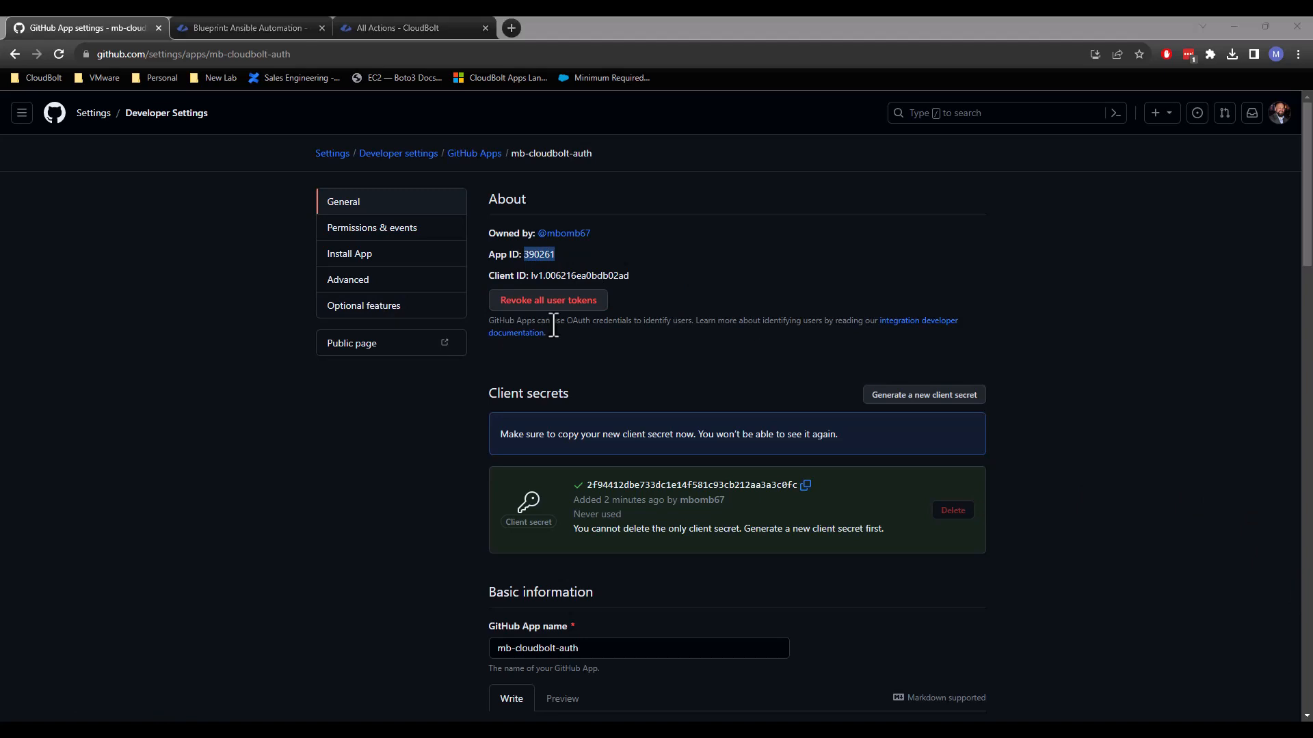
{"action": "left_click", "coordinate": [201, 495]}
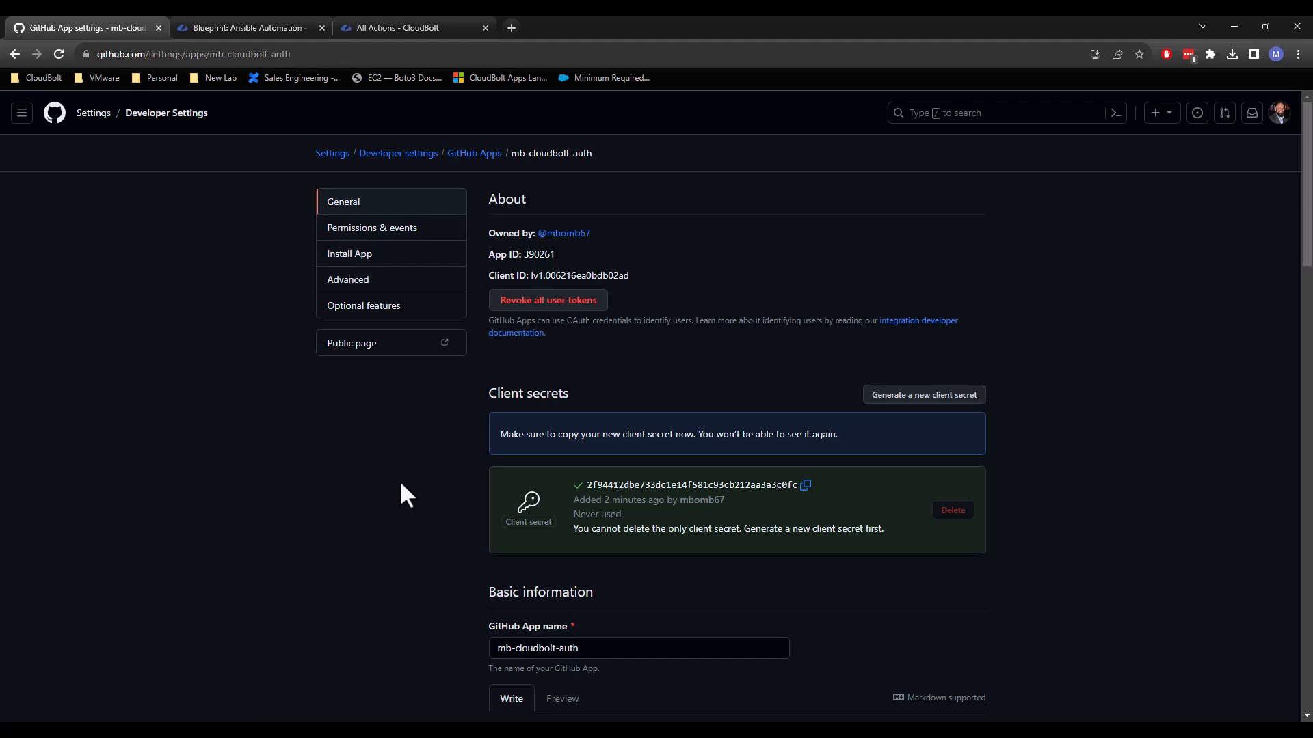
{"action": "scroll", "coordinate": [403, 493], "scroll_direction": "down", "scroll_amount": 1}
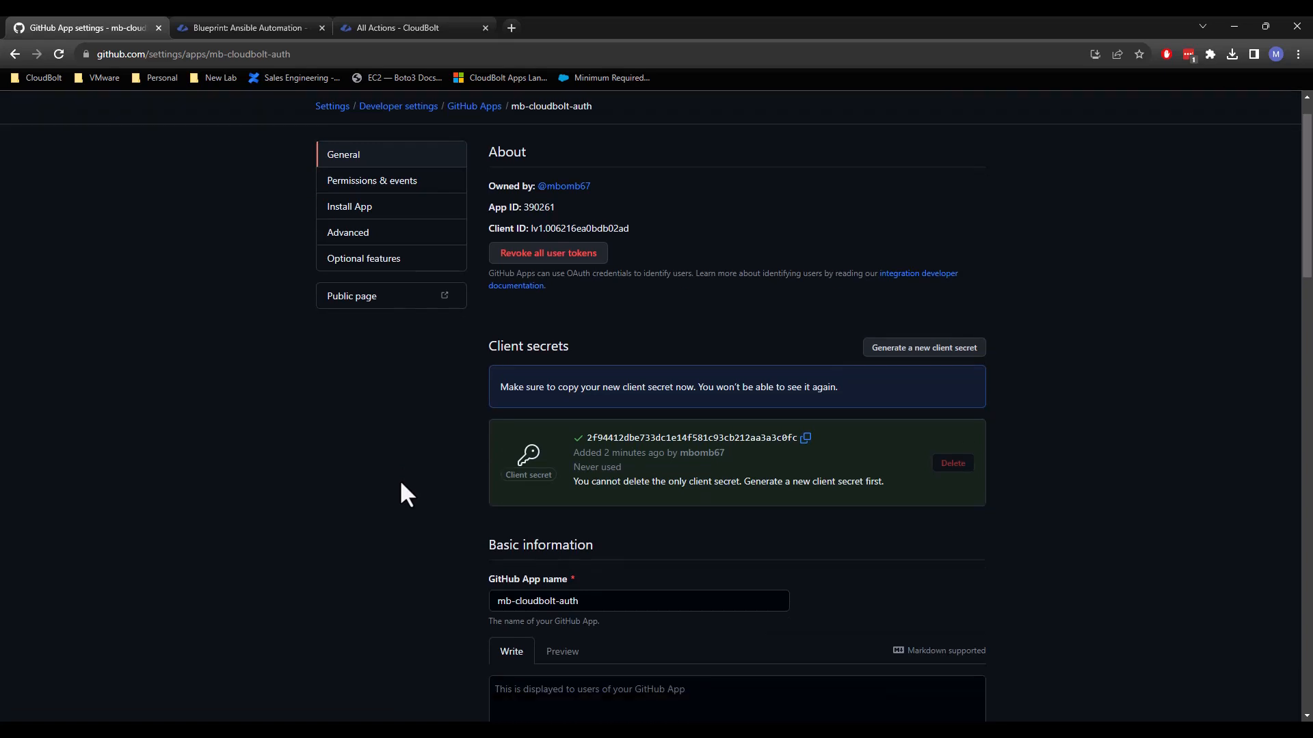
{"action": "scroll", "coordinate": [404, 493], "scroll_direction": "up", "scroll_amount": 1}
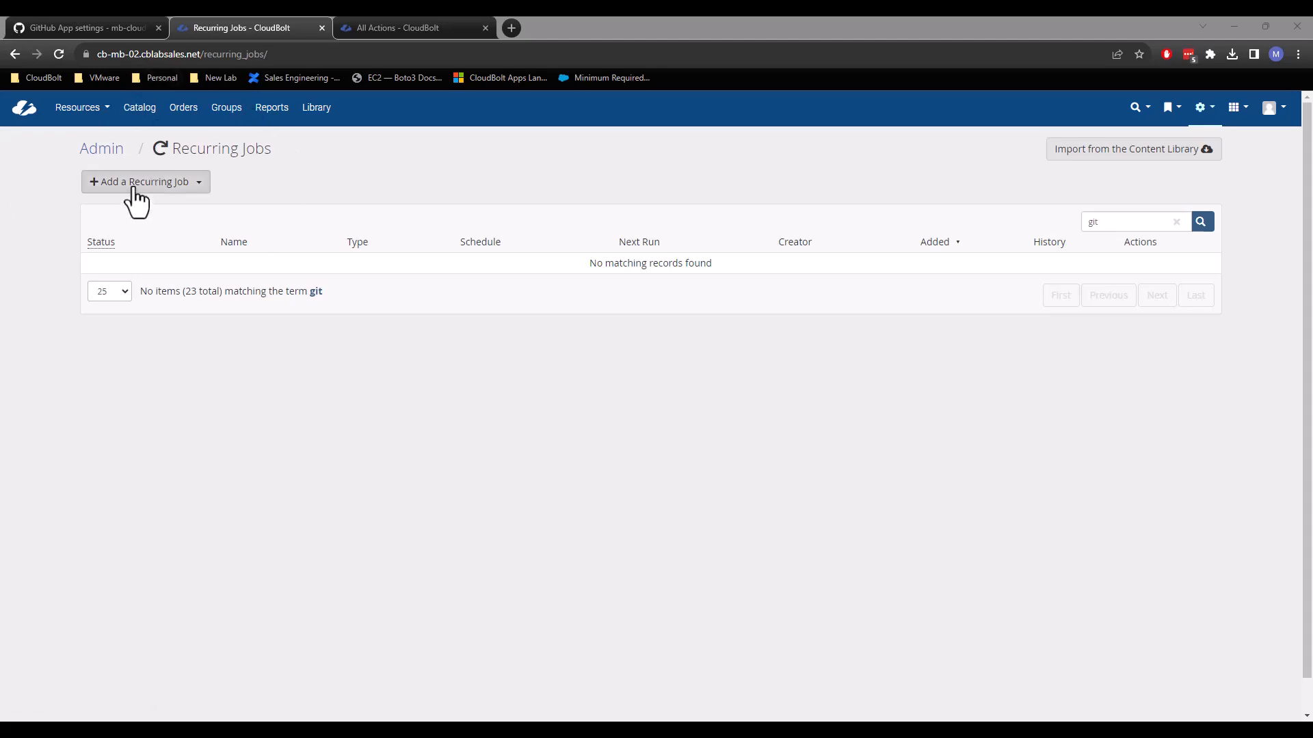
- Switch to CloudBolt and open the Recurring Jobs administration page
{"action": "left_click", "coordinate": [1210, 106]}
{"action": "left_click", "coordinate": [998, 362]}
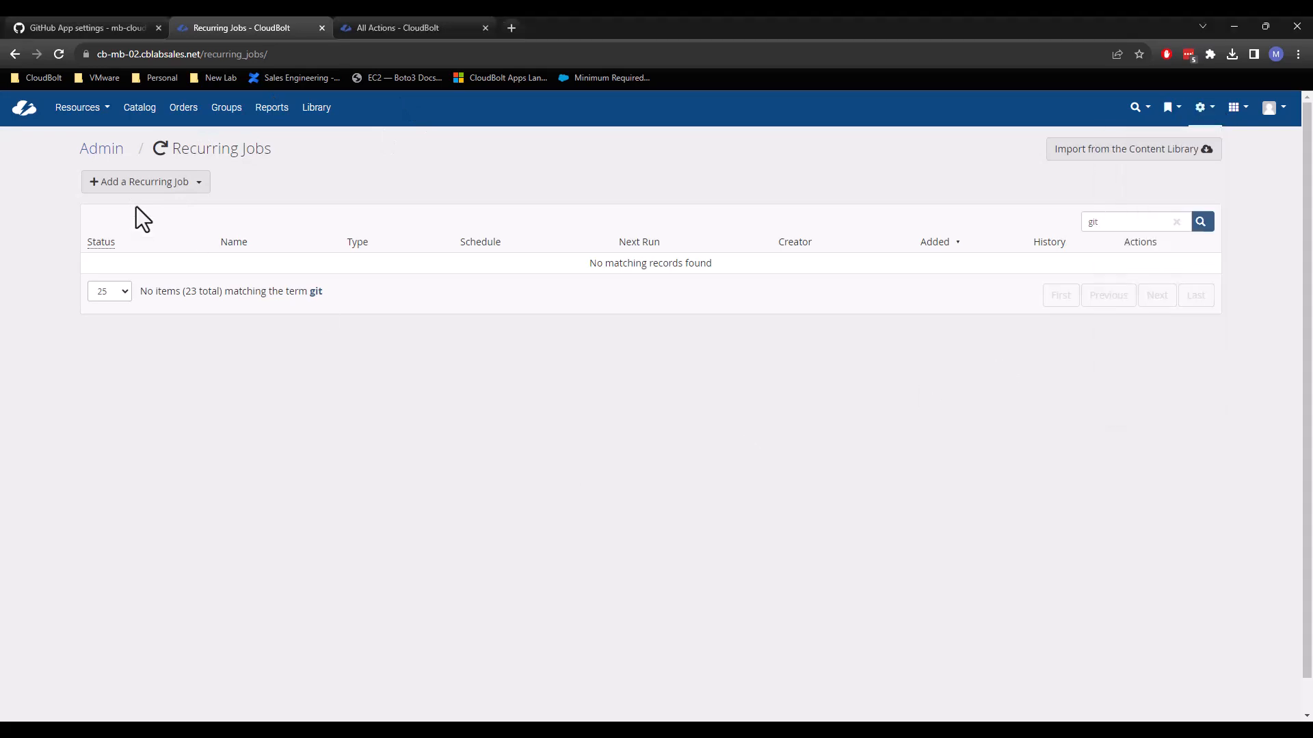
{"action": "left_click", "coordinate": [144, 183]}
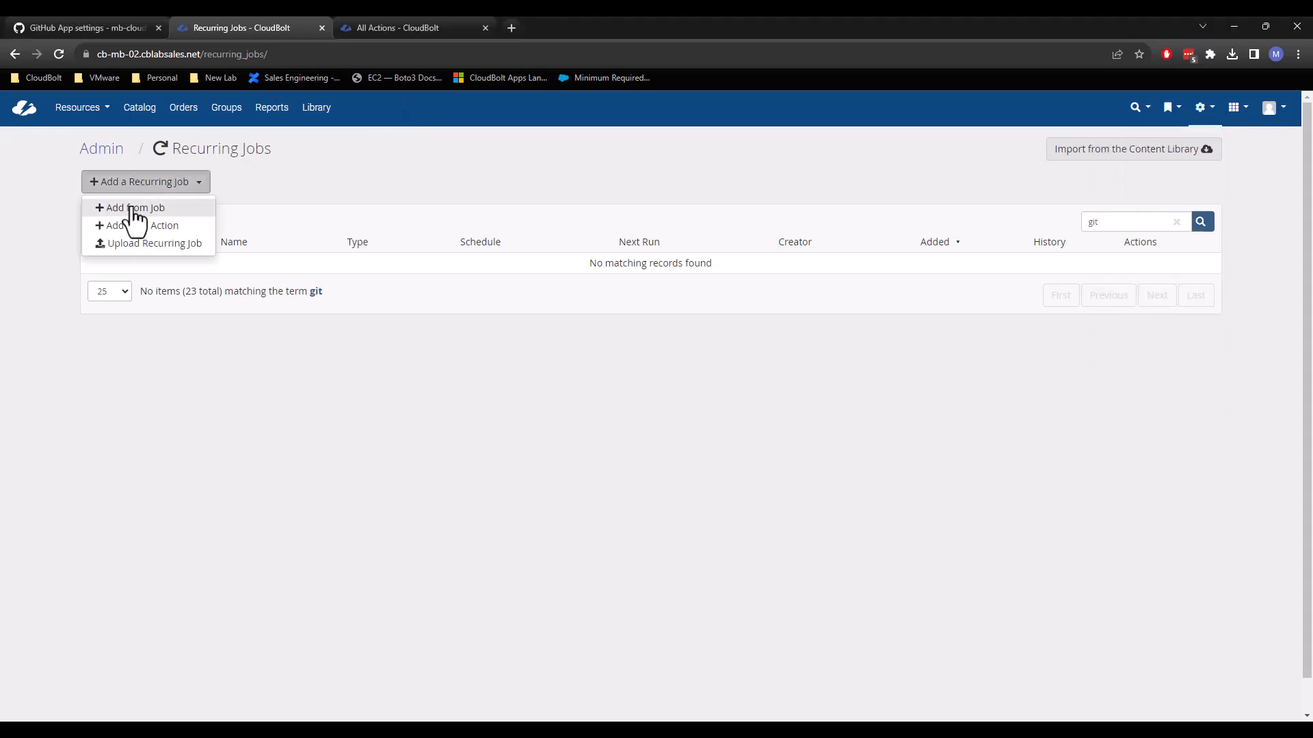
{"action": "left_click", "coordinate": [134, 208]}
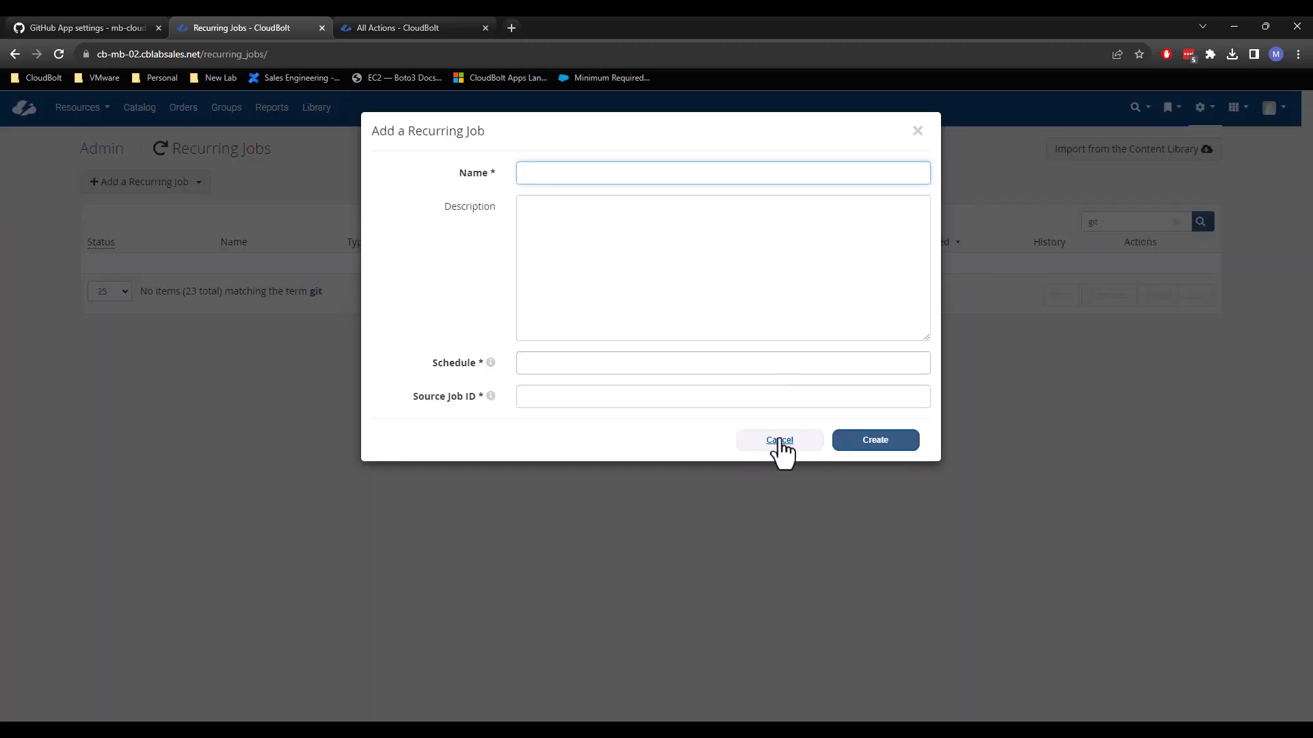
{"action": "left_click", "coordinate": [779, 444]}
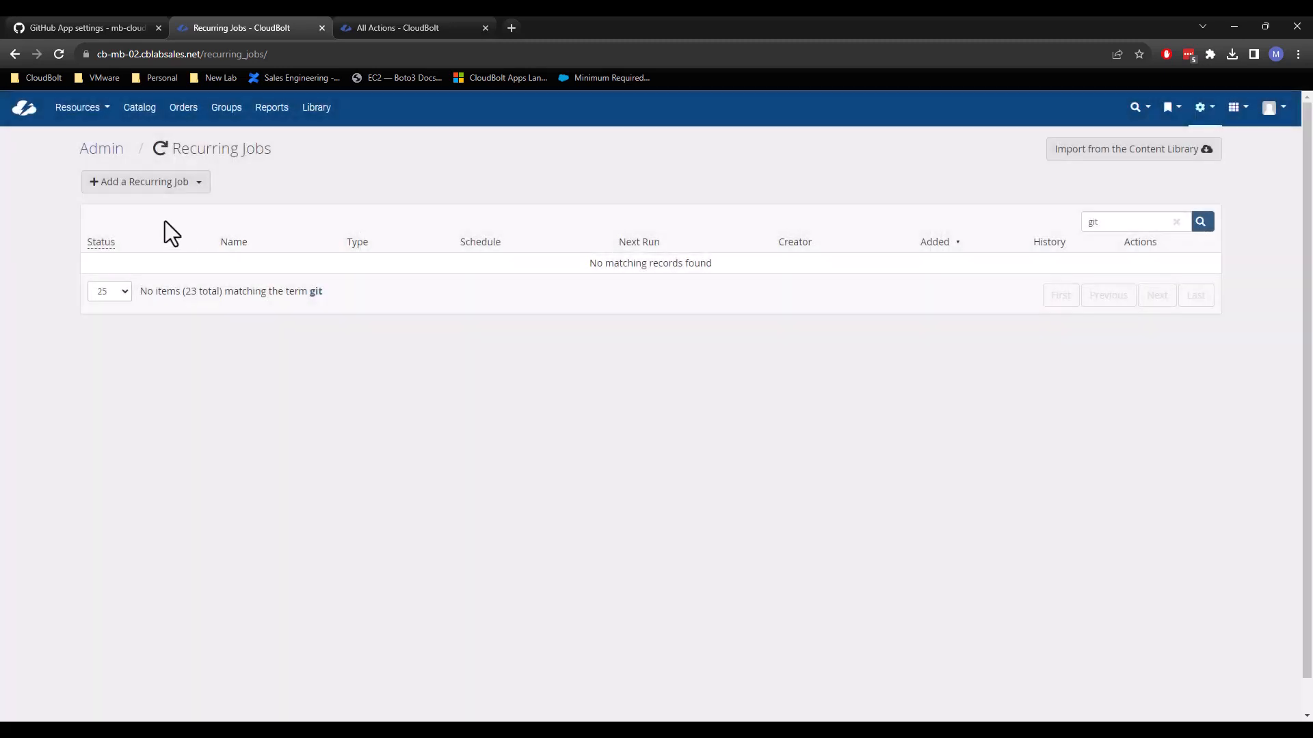
- Add an action-based recurring job with a new CloudBolt plug-in named "Synch Git Repo with GitHub App"
{"action": "left_click", "coordinate": [164, 184]}
{"action": "left_click", "coordinate": [150, 227]}
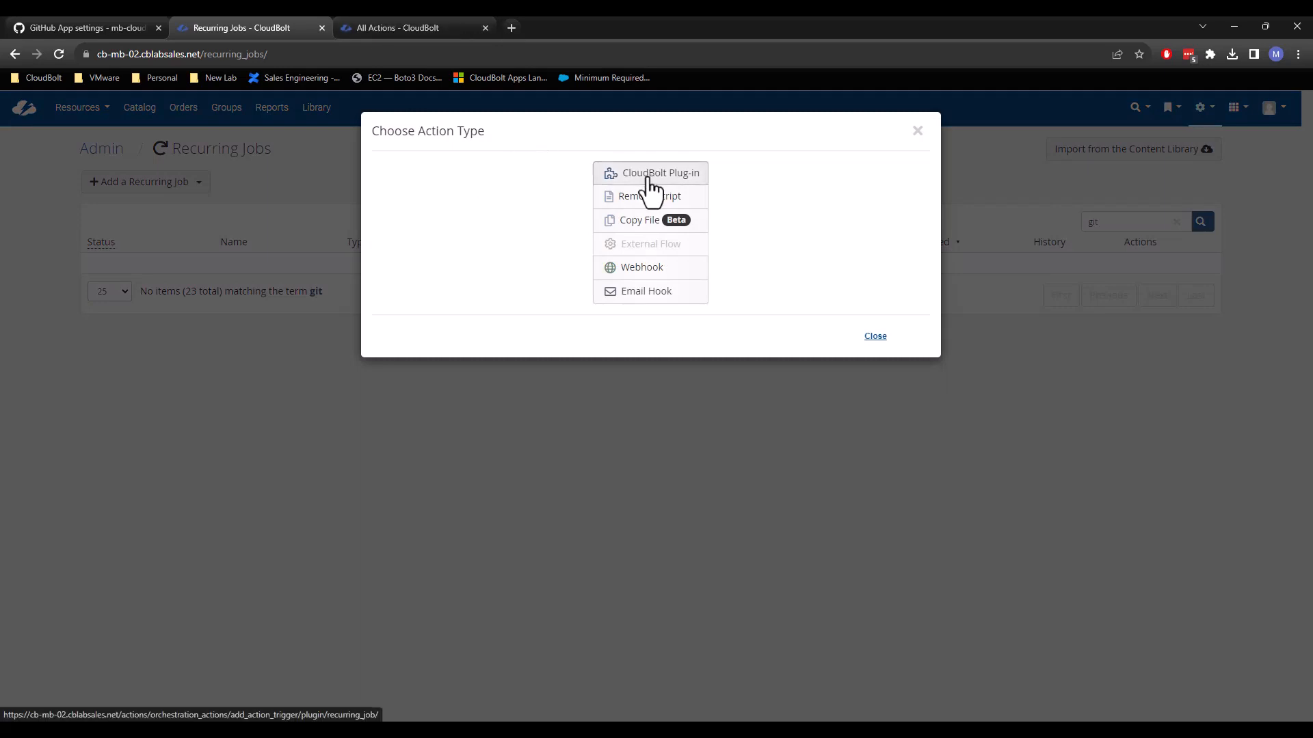
{"action": "left_click", "coordinate": [646, 176]}
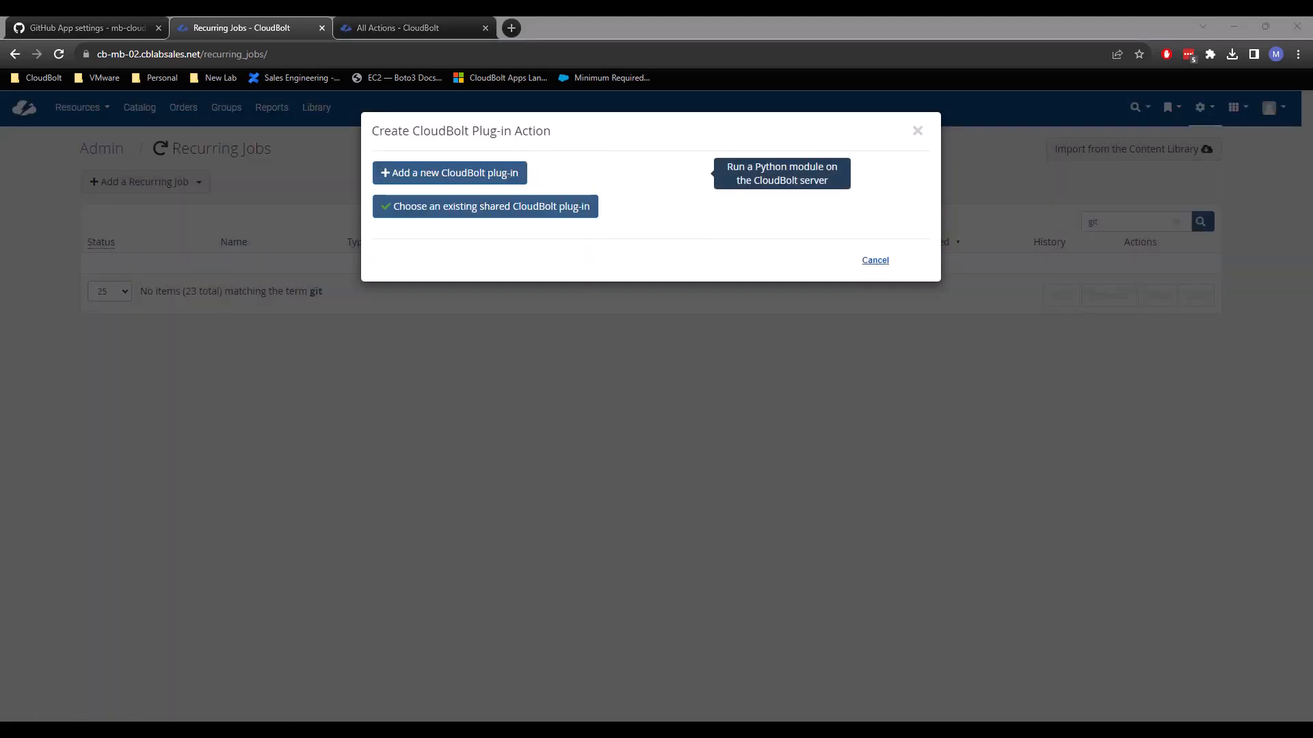
{"action": "left_click", "coordinate": [454, 180]}
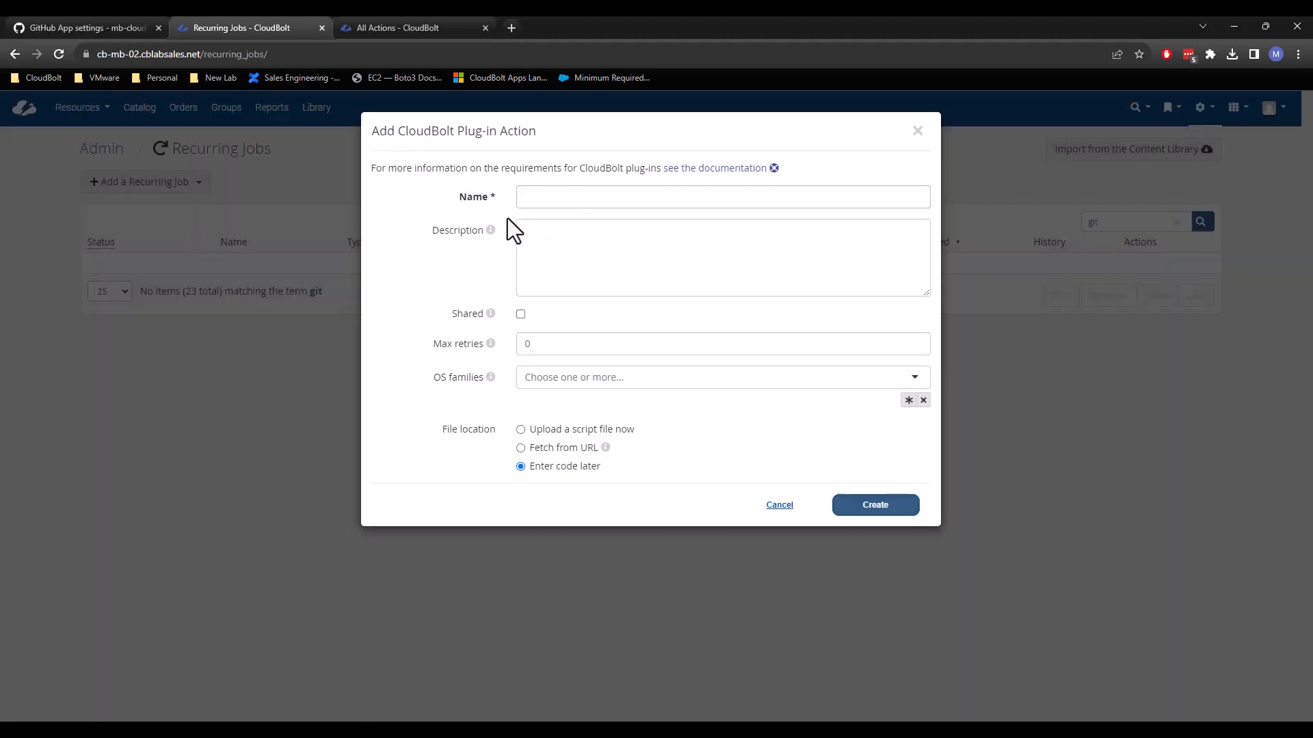
{"action": "left_click", "coordinate": [562, 197]}
{"action": "type", "text": "Synch Git Repo with GitHub App"}
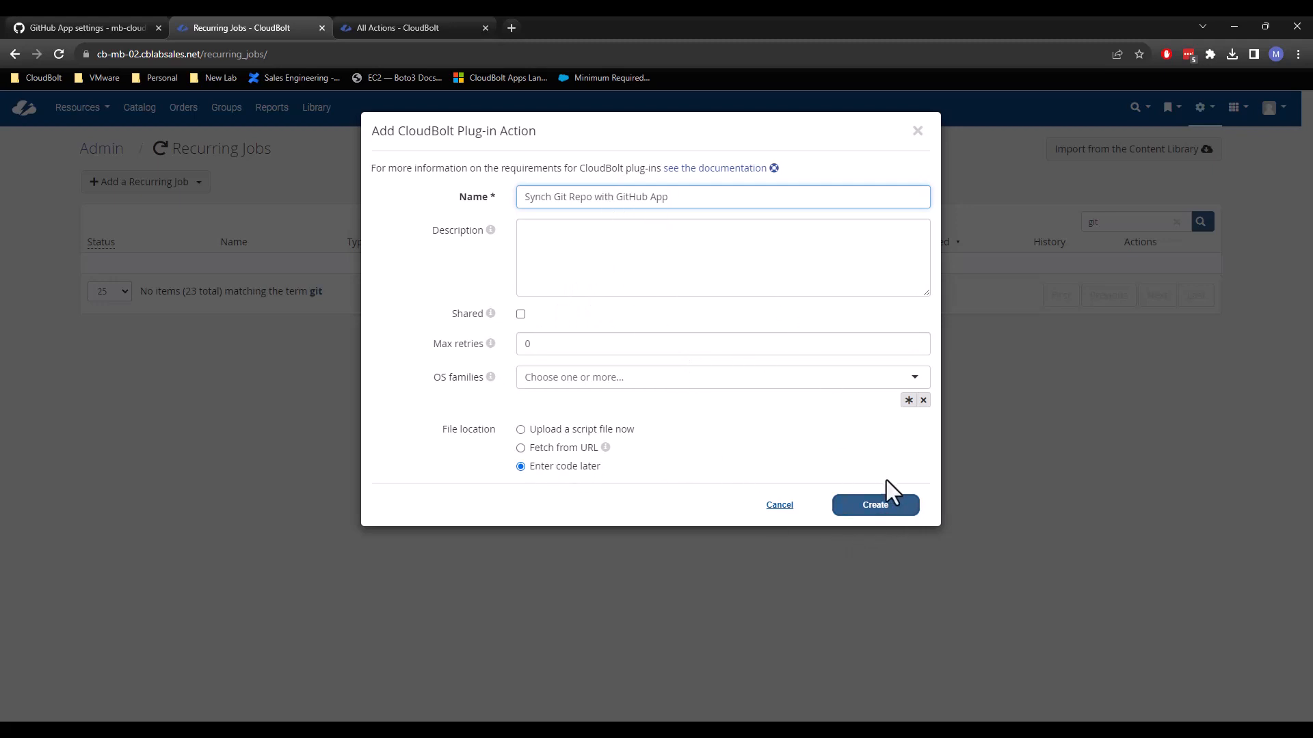
{"action": "left_click", "coordinate": [889, 513]}
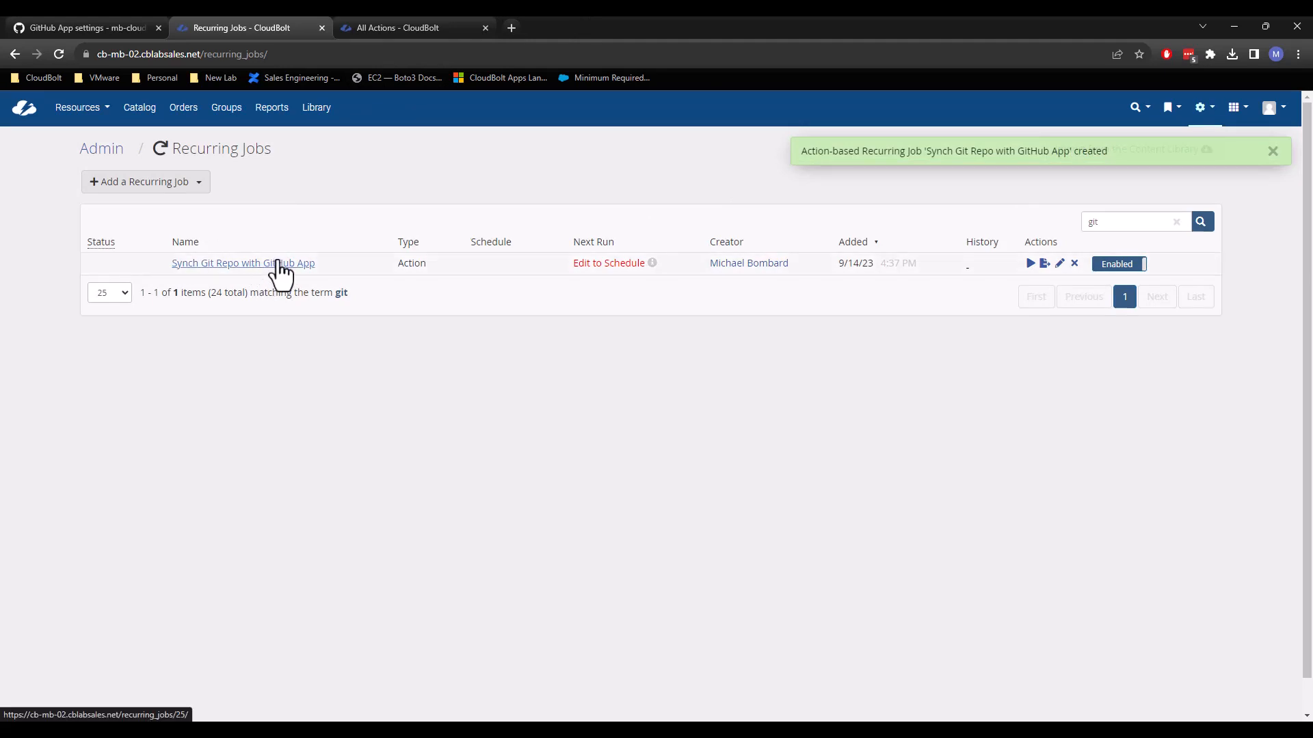
- Open the plug-in action of the Synch Git Repo with GitHub App job, and copy all code from git_app_testing.py in PyCharm
{"action": "left_click", "coordinate": [278, 263]}
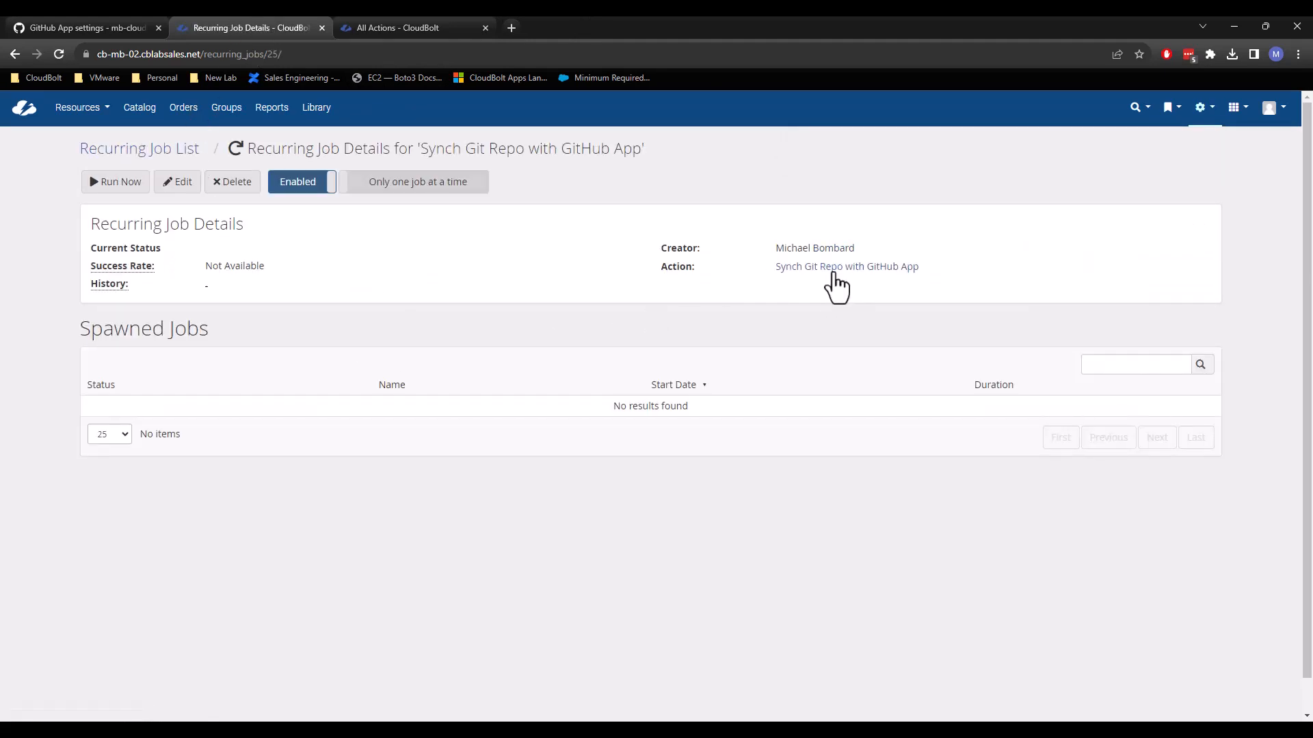
{"action": "left_click", "coordinate": [913, 270]}
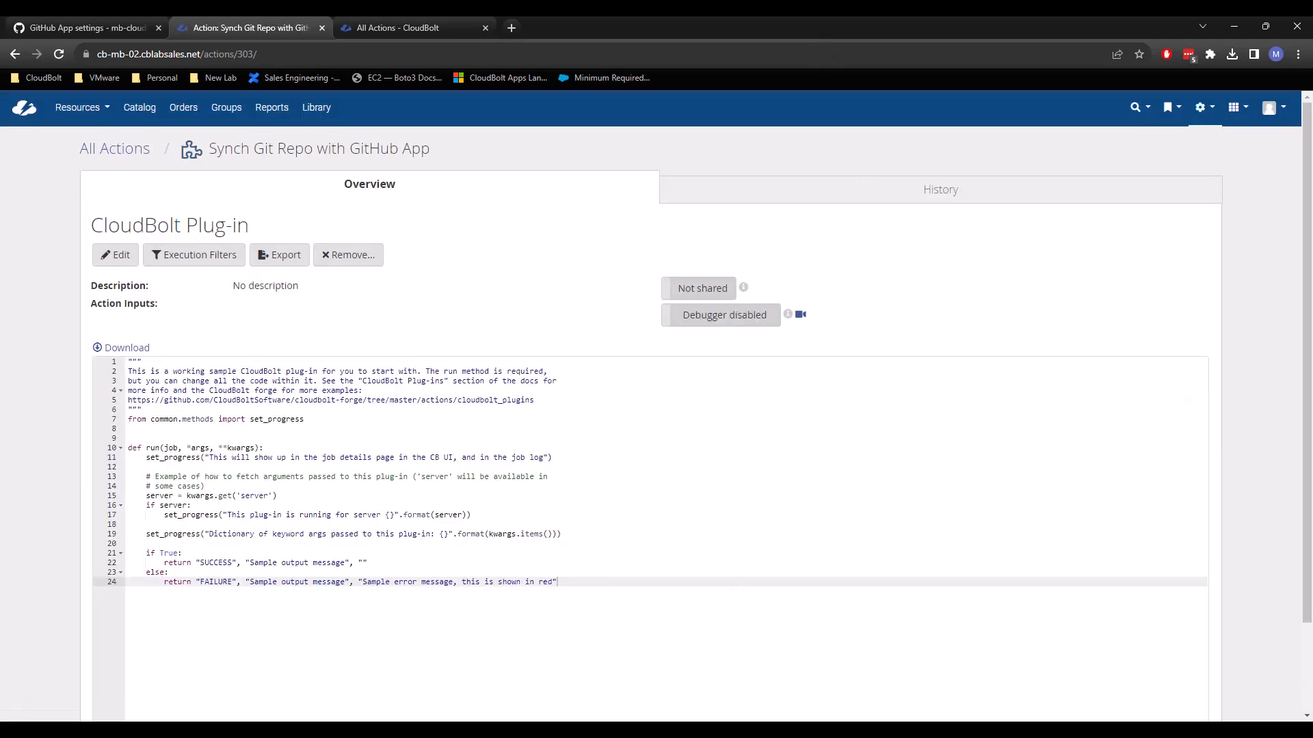
{"action": "left_click", "coordinate": [646, 732]}
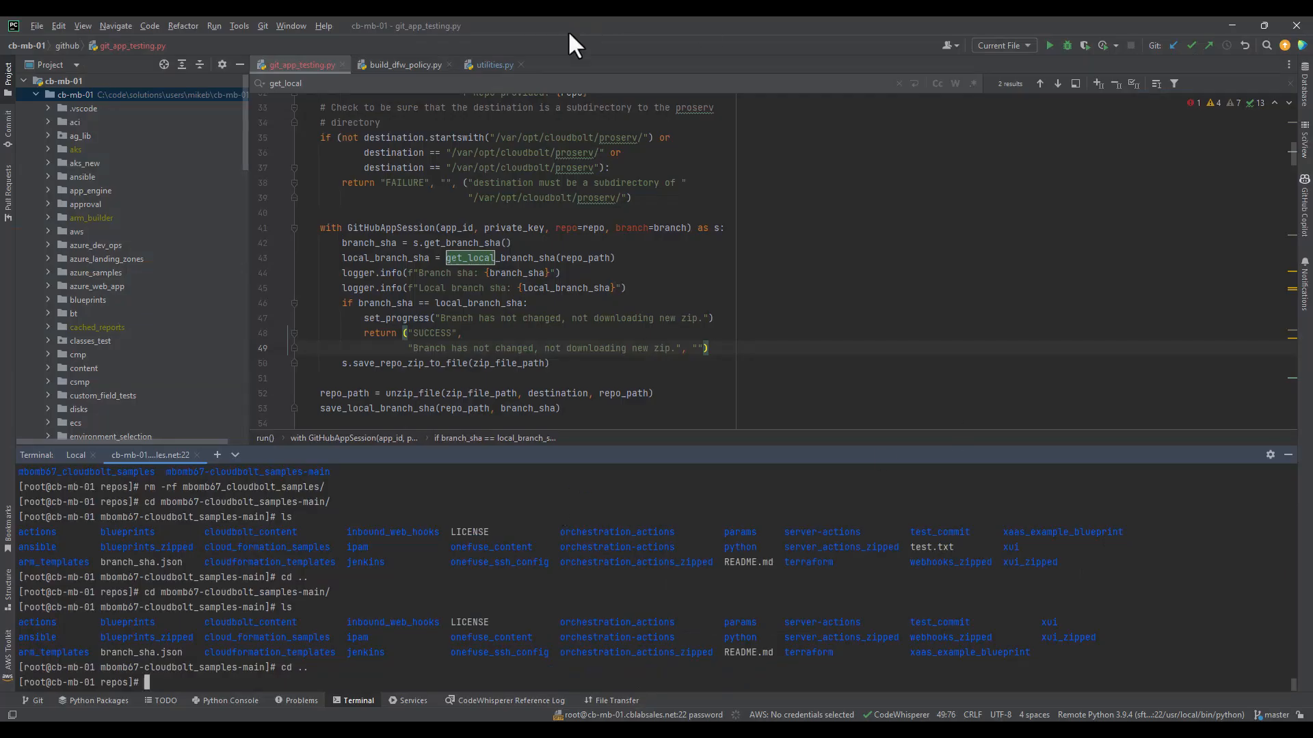
{"action": "left_click", "coordinate": [440, 137]}
{"action": "key", "text": "ctrl+a"}
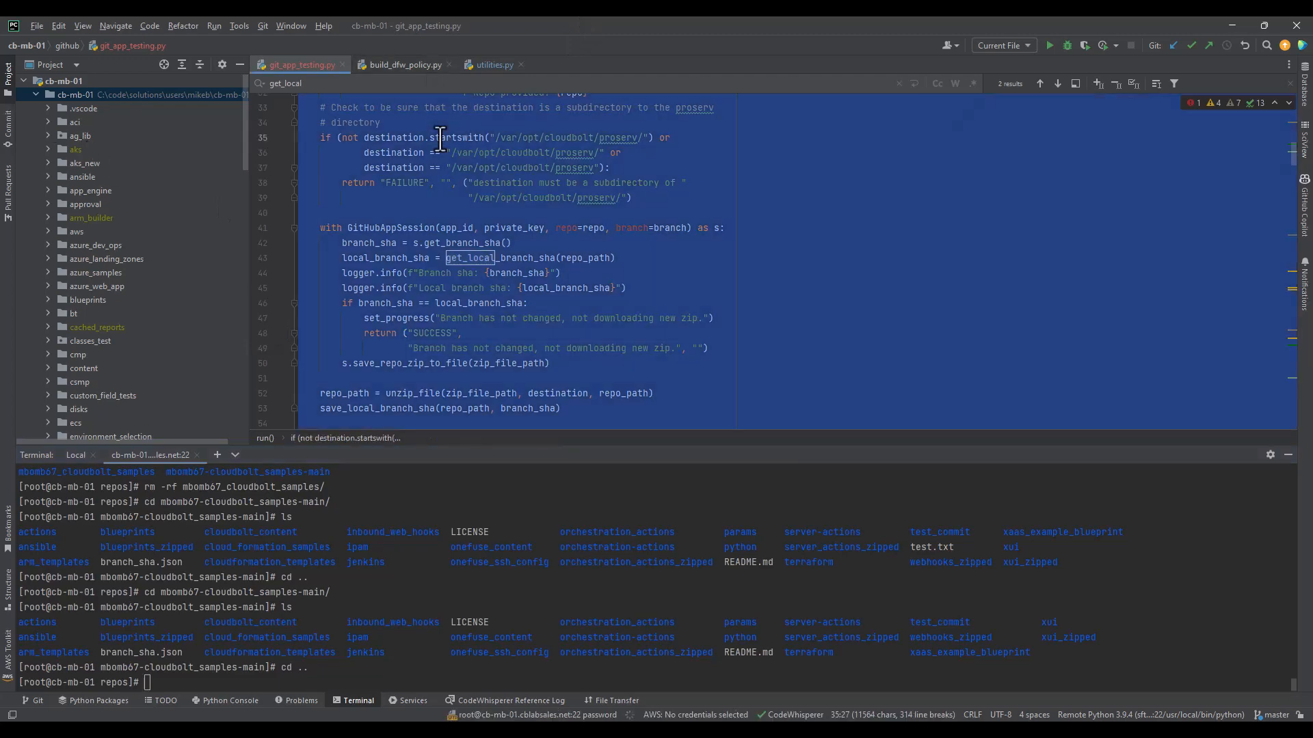
{"action": "left_click", "coordinate": [1228, 26]}
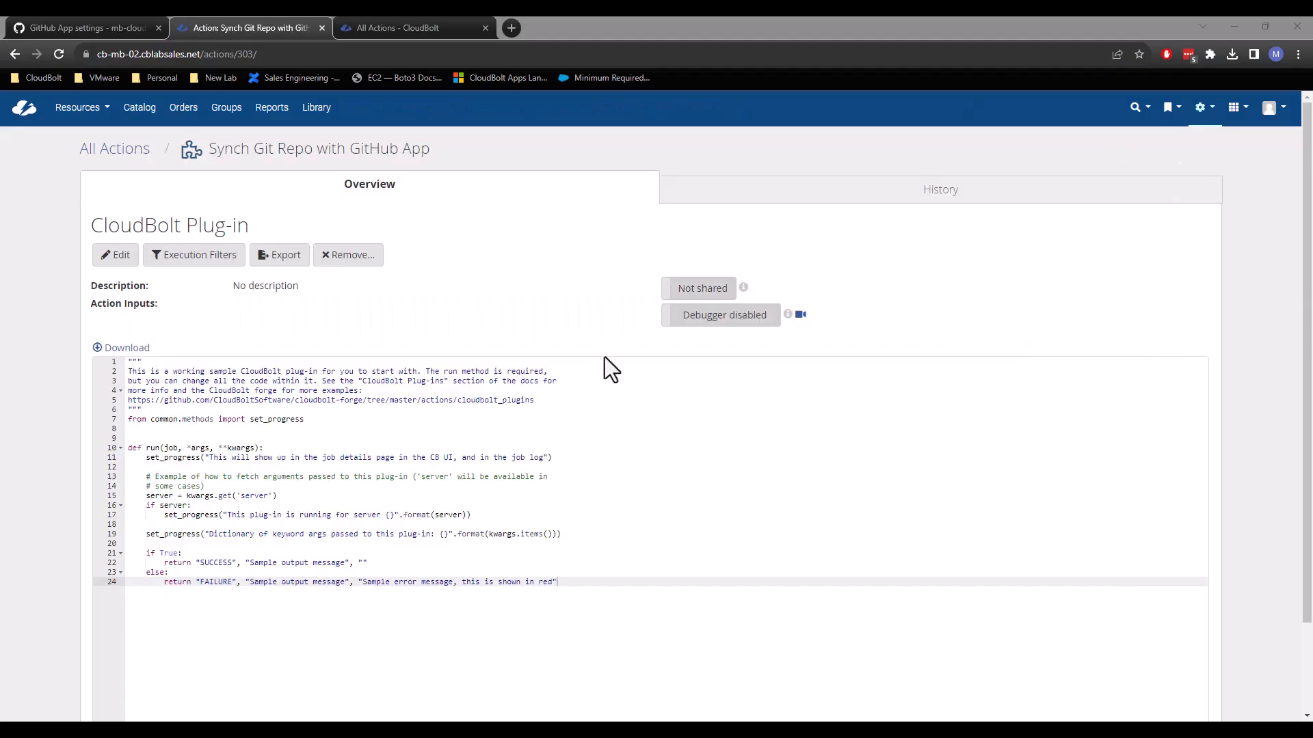
- Replace the plug-in's sample code with the copied git_app_testing.py code and save it
{"action": "left_click", "coordinate": [580, 482]}
{"action": "key", "text": "ctrl+a"}
{"action": "key", "text": "BackSpace"}
{"action": "key", "text": "ctrl+v"}
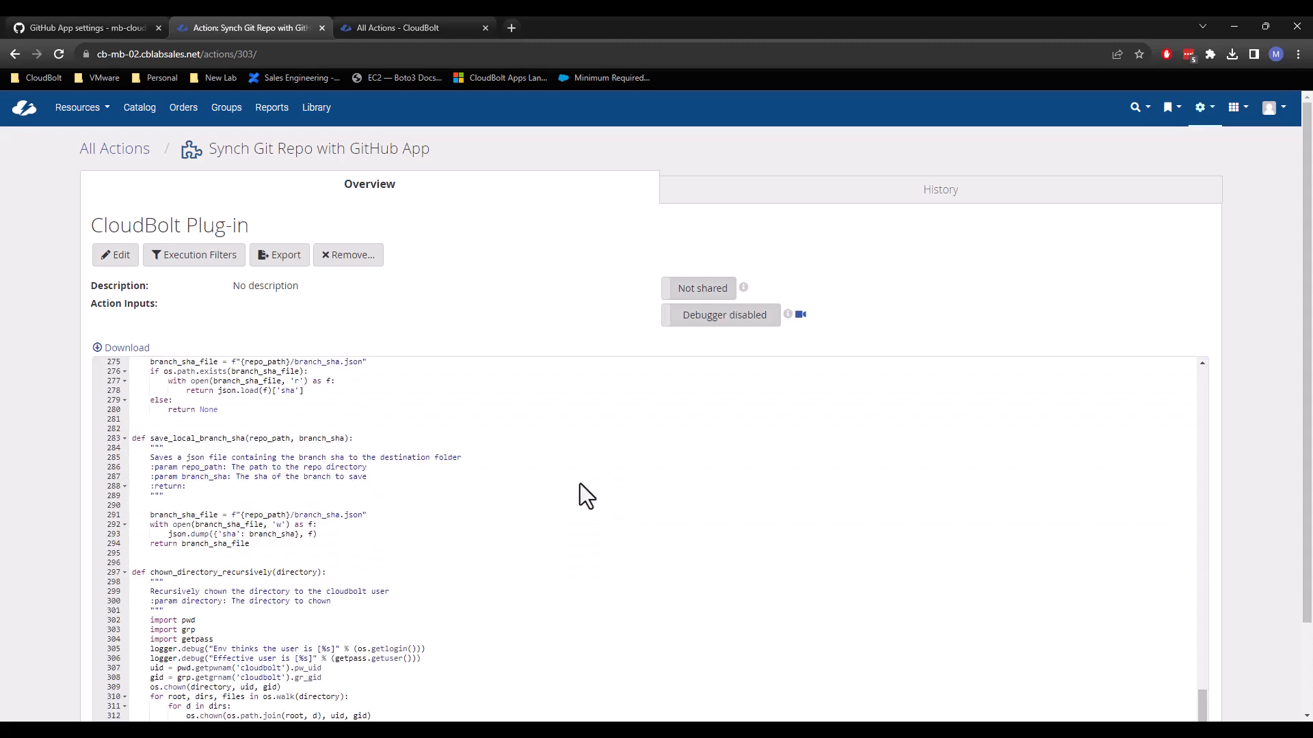
{"action": "scroll", "coordinate": [155, 497], "scroll_direction": "down", "scroll_amount": 1}
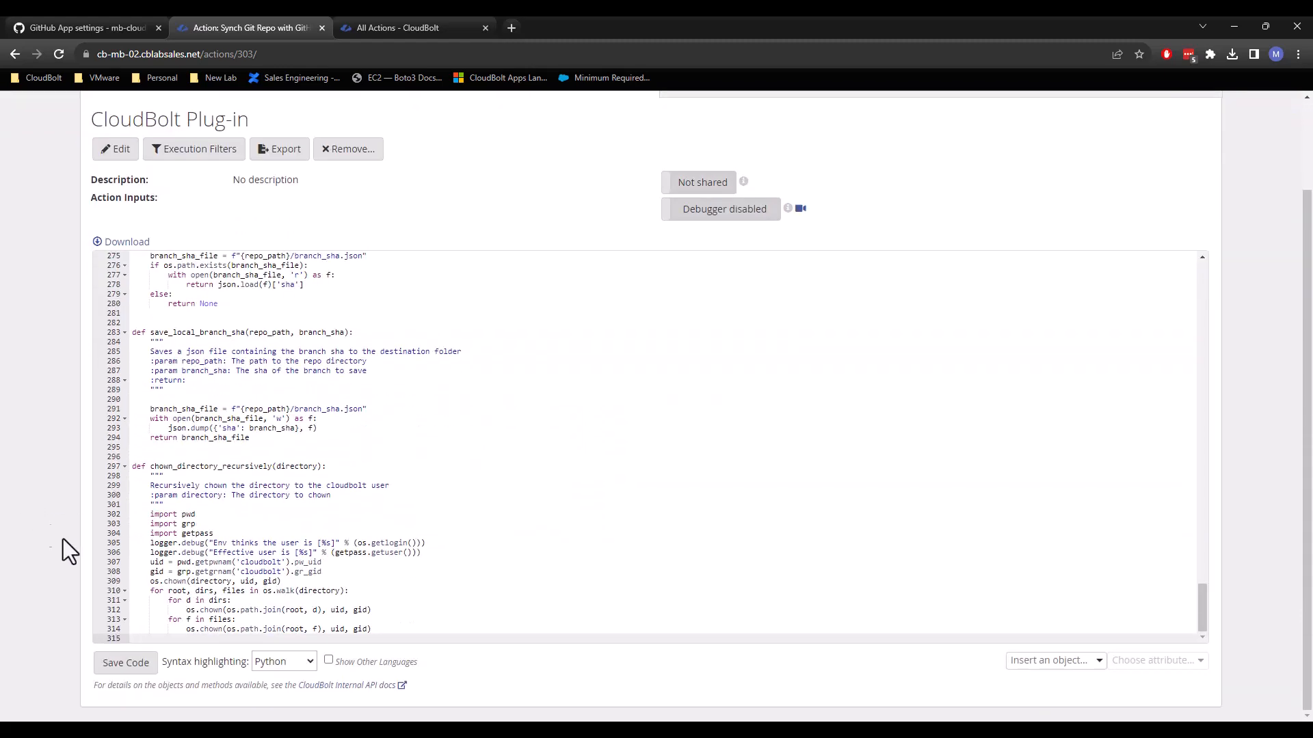
{"action": "left_click", "coordinate": [122, 664]}
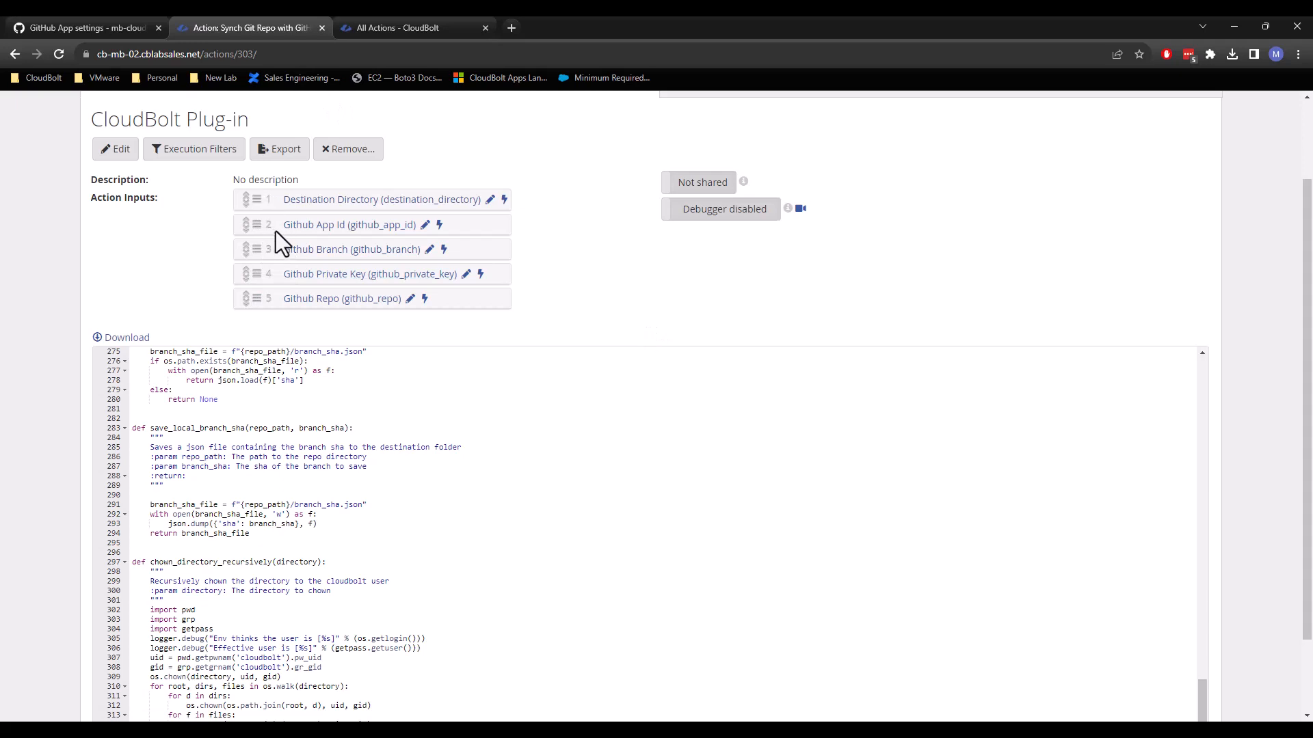
- Reorder the action inputs to Github App Id, Github Private Key, Github Branch, Github Repo, Destination Directory
{"action": "left_click_drag", "start_coordinate": [253, 225], "coordinate": [260, 197]}
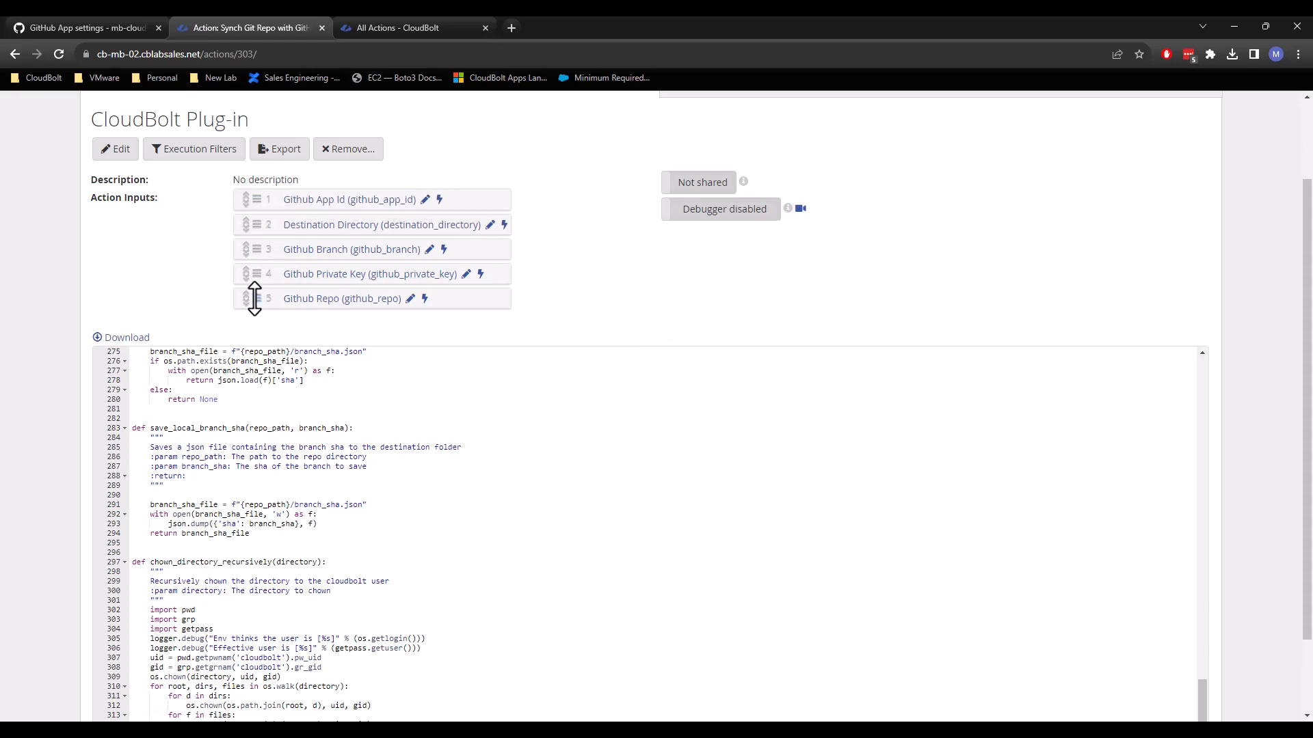
{"action": "left_click_drag", "start_coordinate": [256, 274], "coordinate": [255, 243]}
{"action": "left_click_drag", "start_coordinate": [259, 297], "coordinate": [261, 274]}
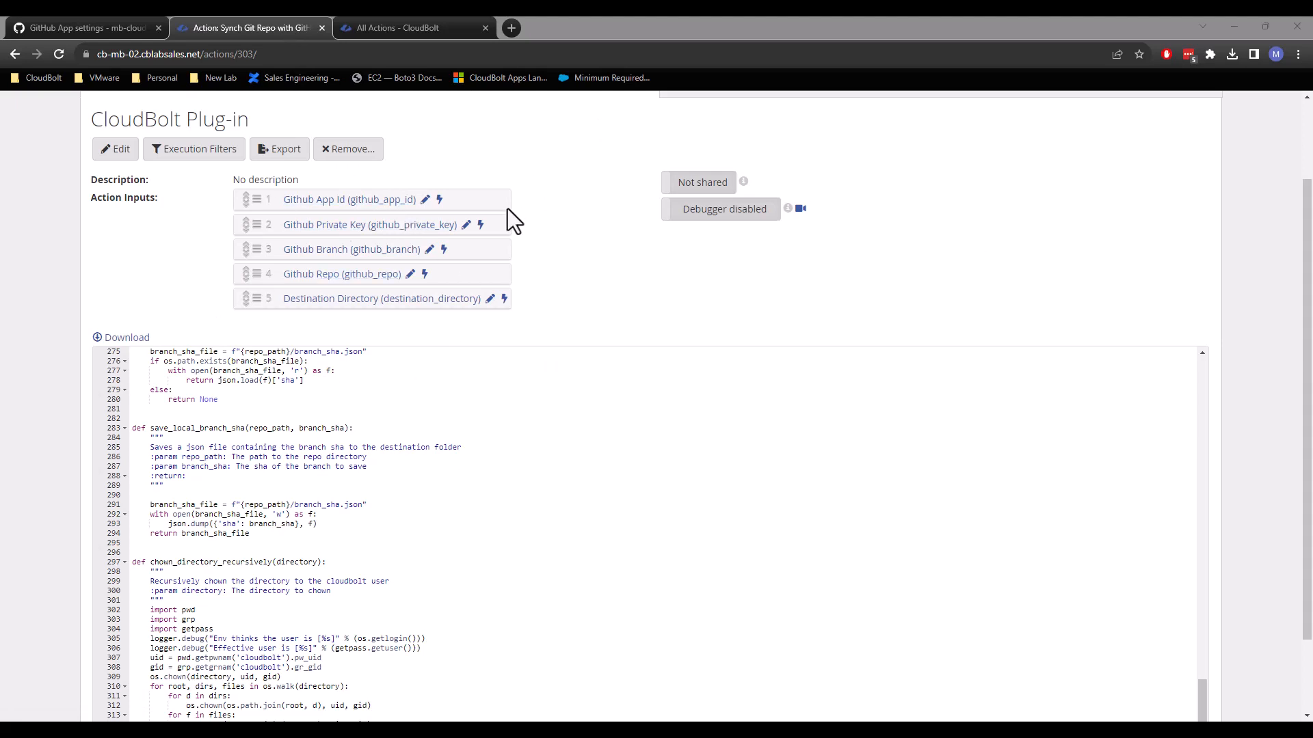
- Change the type of the Github Private Key action input to Password and save it
{"action": "left_click", "coordinate": [466, 229]}
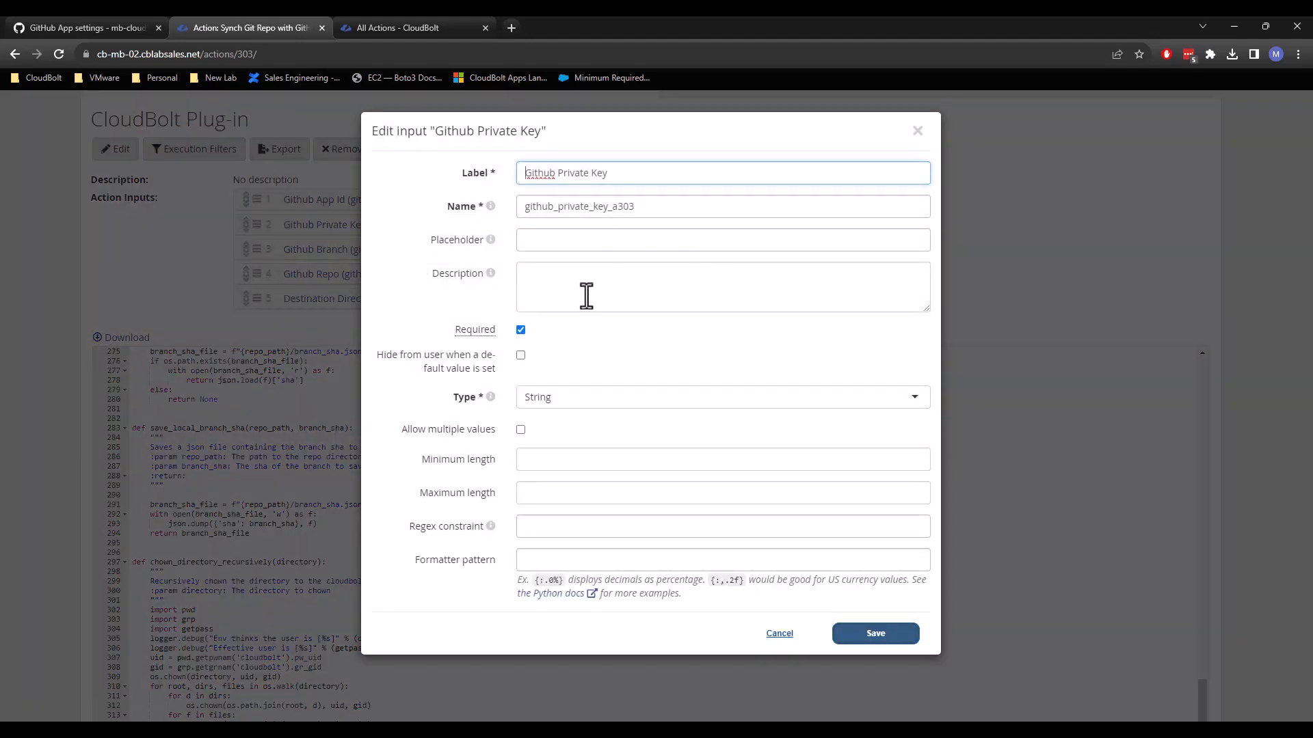
{"action": "left_click", "coordinate": [553, 403]}
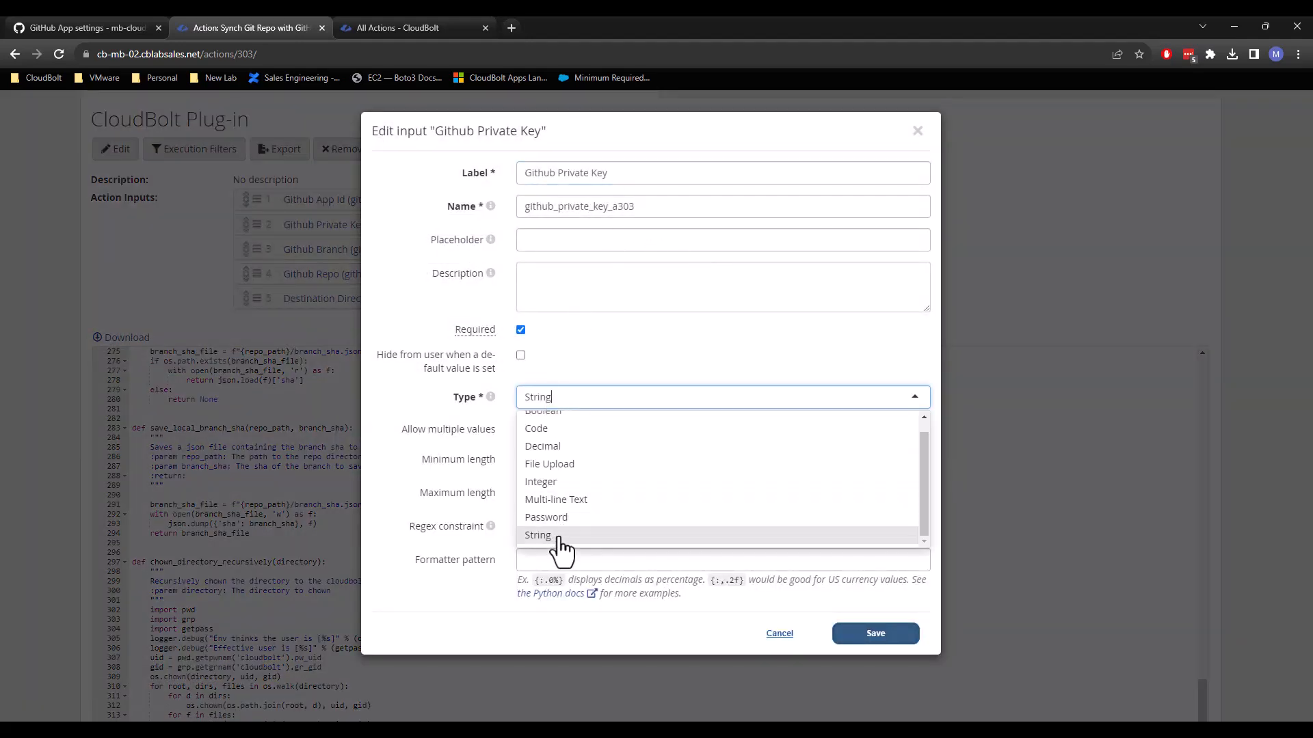
{"action": "left_click", "coordinate": [547, 517]}
{"action": "left_click", "coordinate": [888, 611]}
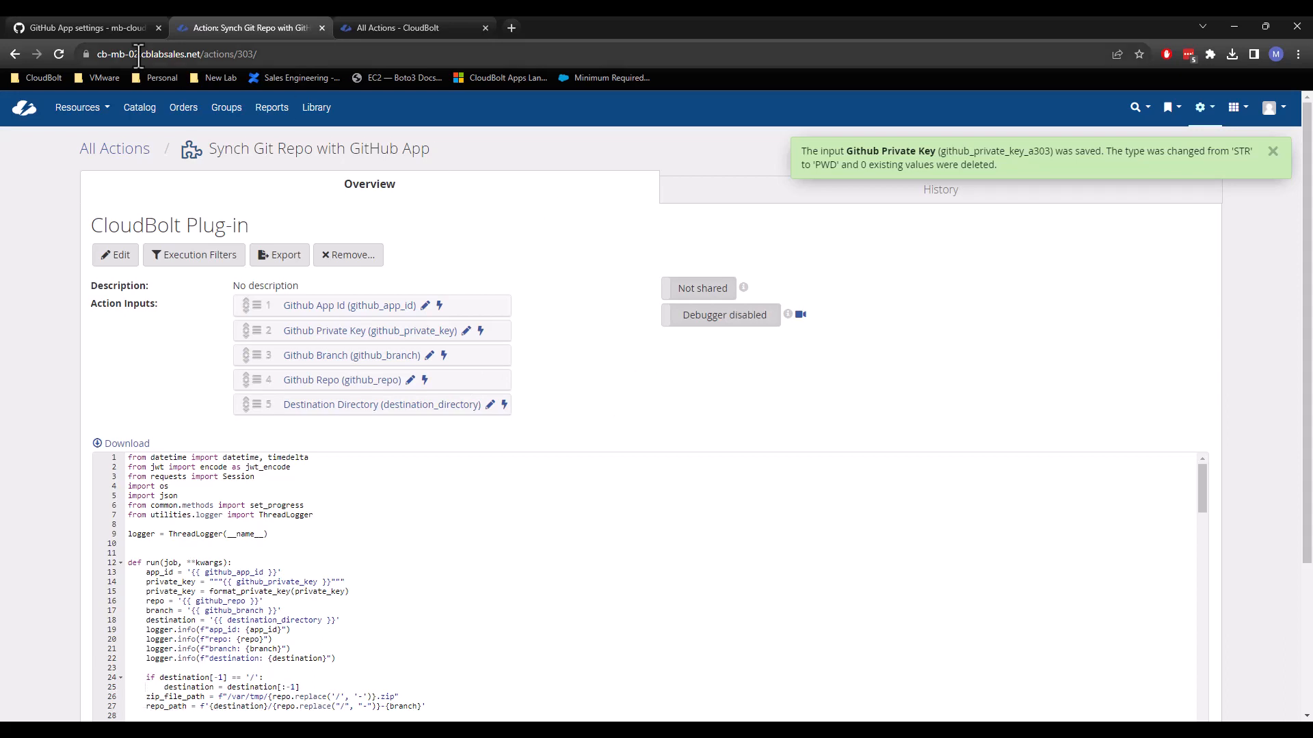
- Return to the Synch Git Repo with GitHub App recurring job, edit it, and set the default Github App Id to 390261
{"action": "left_click", "coordinate": [15, 54]}
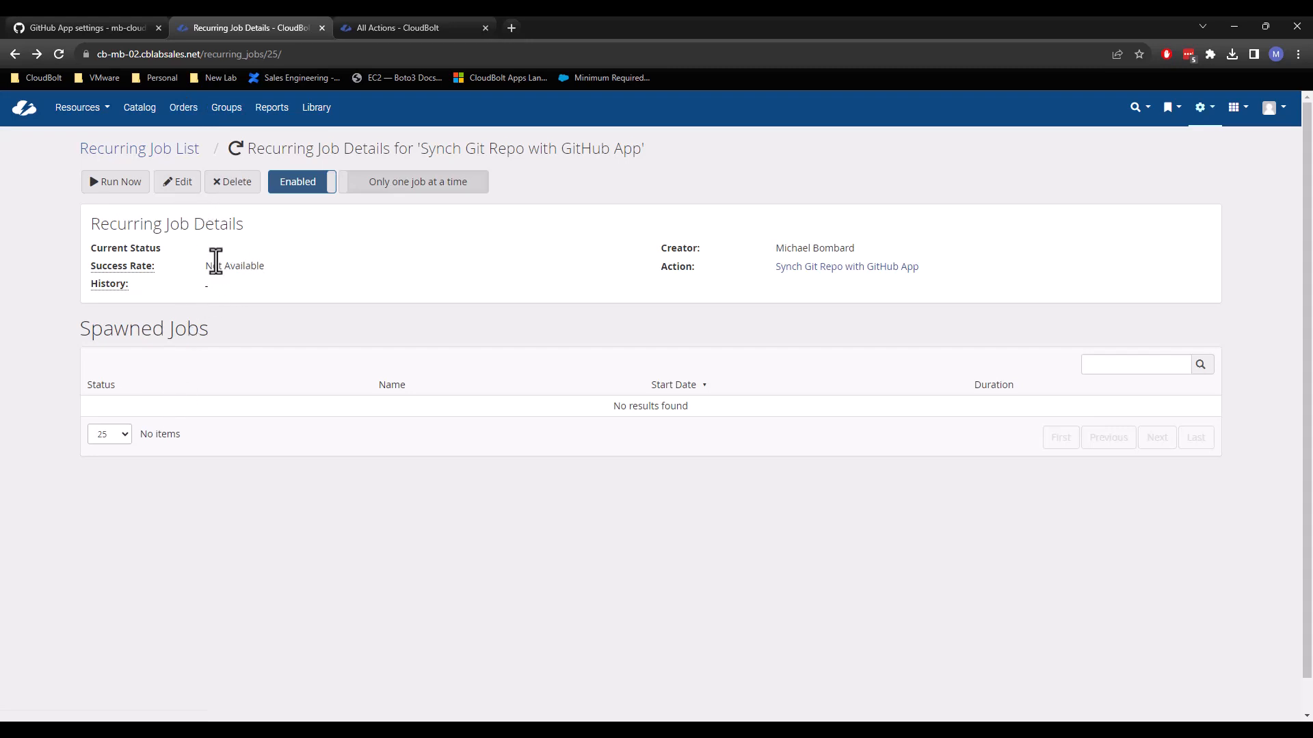
{"action": "left_click", "coordinate": [185, 189]}
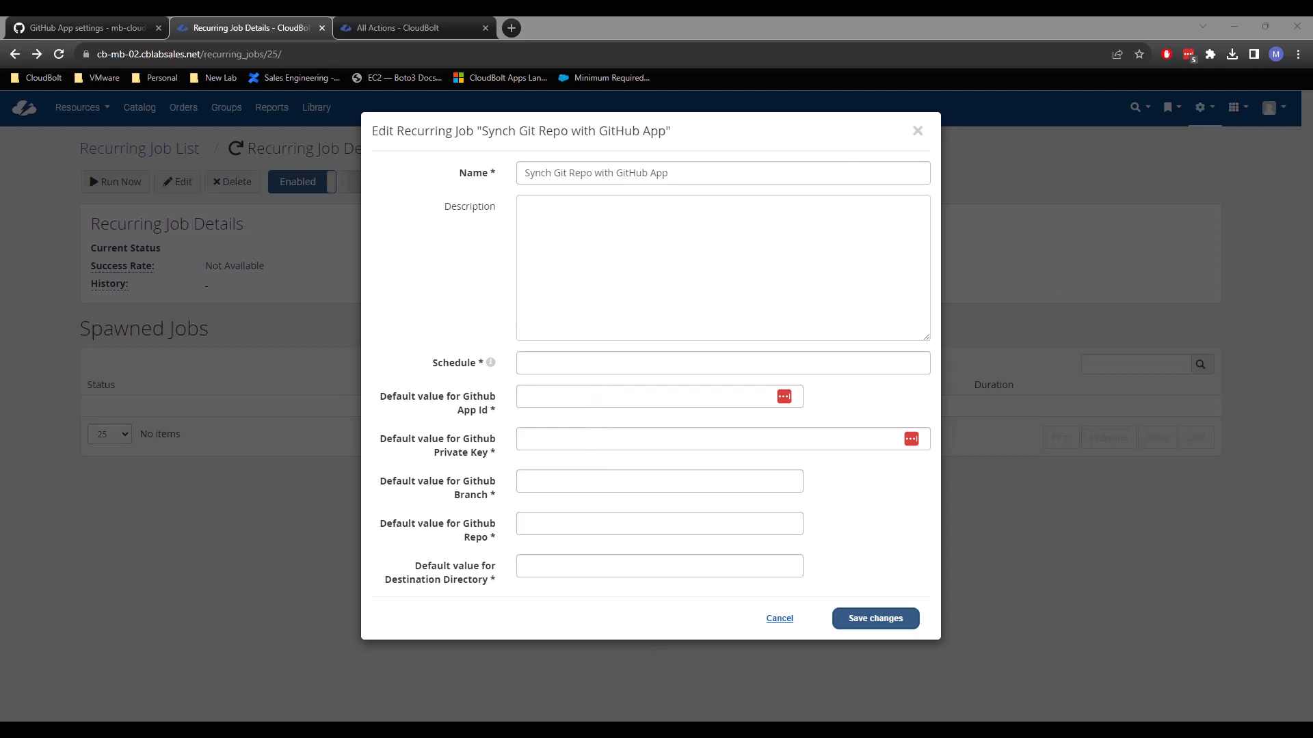
{"action": "left_click", "coordinate": [554, 396]}
{"action": "type", "text": "390261"}
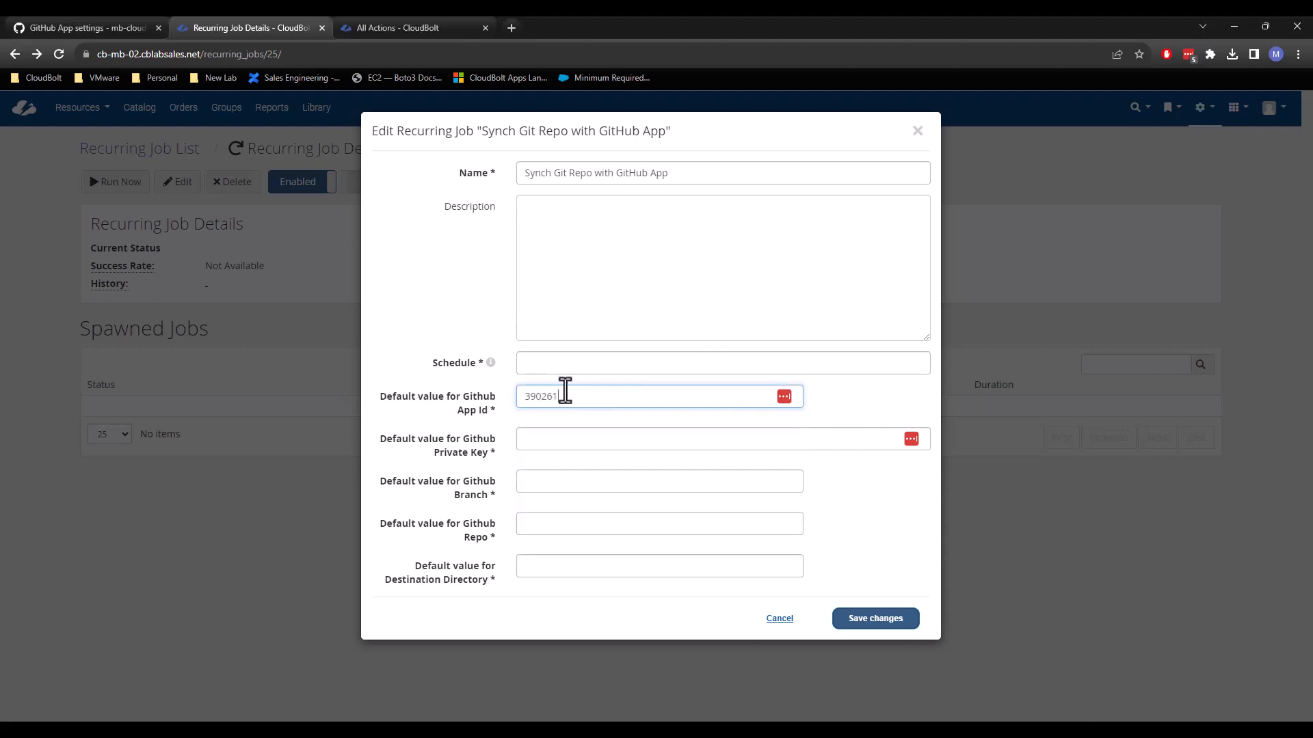
- Paste the GitHub App's private key as the default value for Github Private Key
{"action": "left_click", "coordinate": [595, 446]}
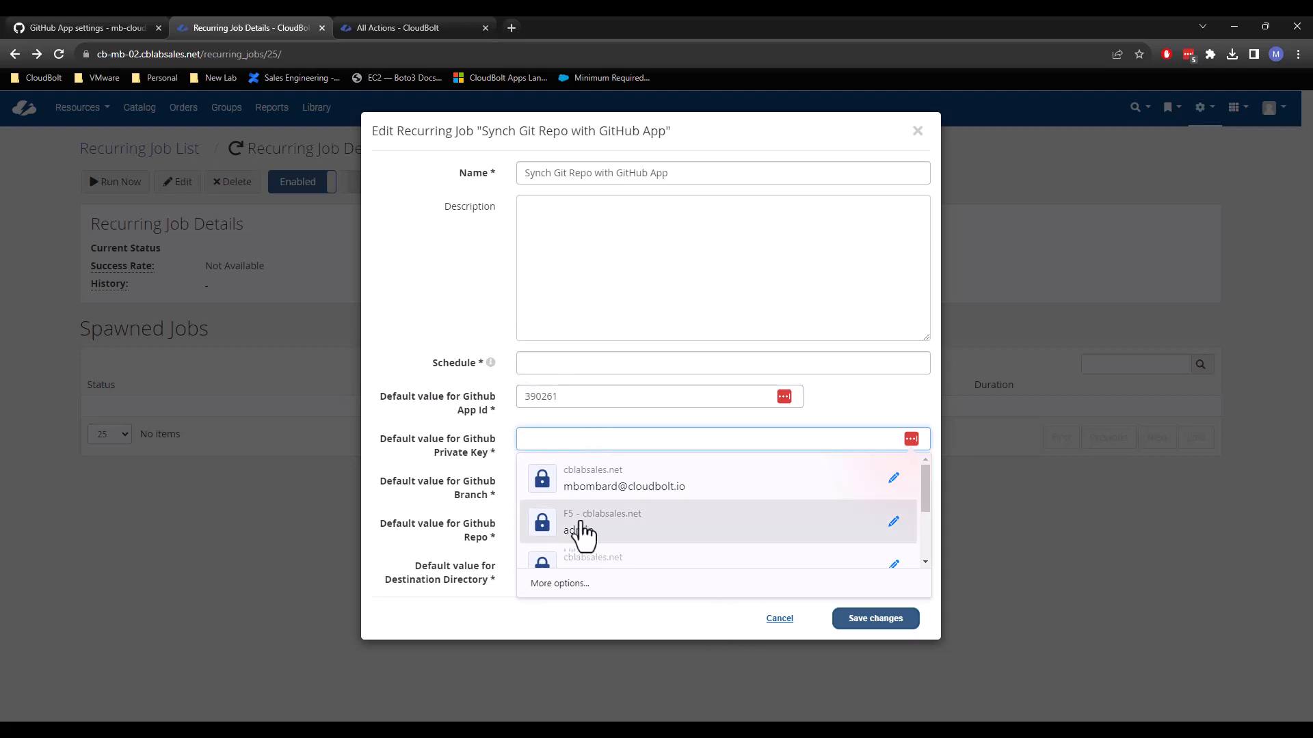
{"action": "left_click", "coordinate": [494, 635]}
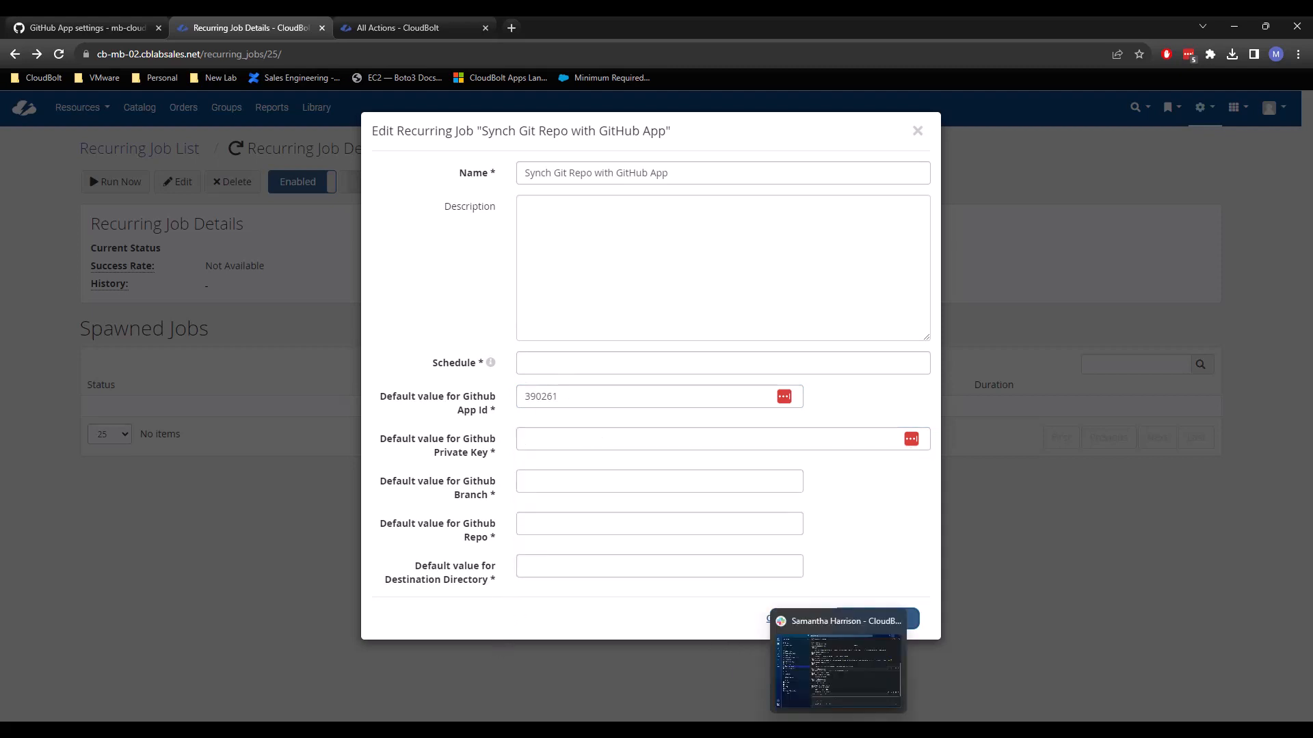
{"action": "left_click", "coordinate": [838, 730]}
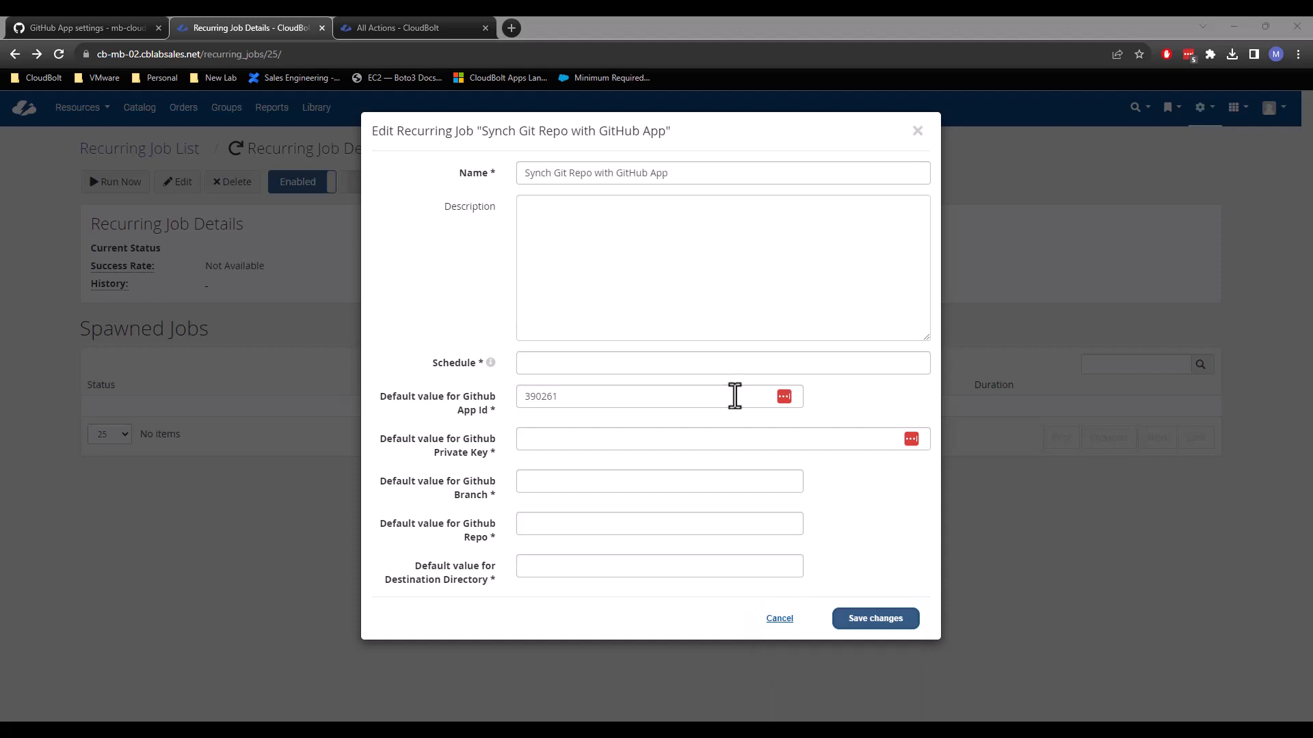
{"action": "left_click", "coordinate": [526, 439]}
{"action": "key", "text": "ctrl+v"}
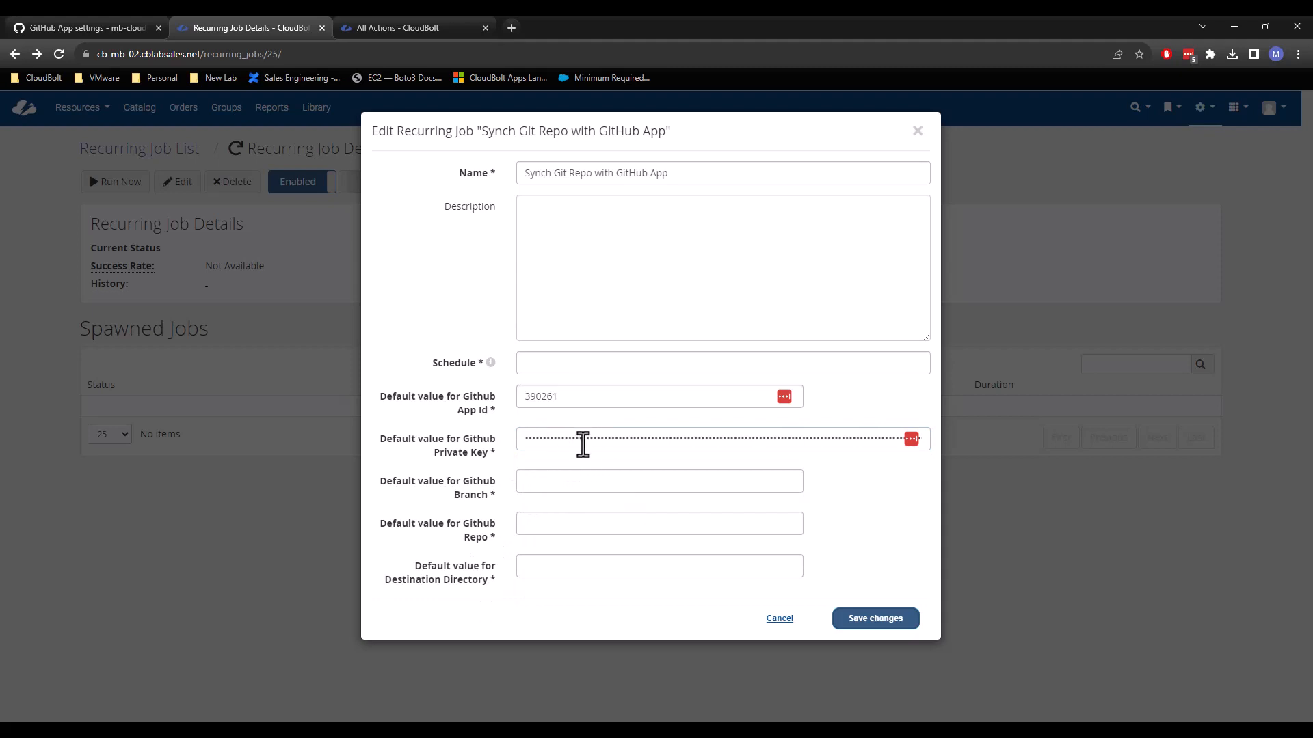
- Set the default Github Branch to main and the default Github Repo to mbomb67/cloudbolt_samples
{"action": "left_click", "coordinate": [571, 486]}
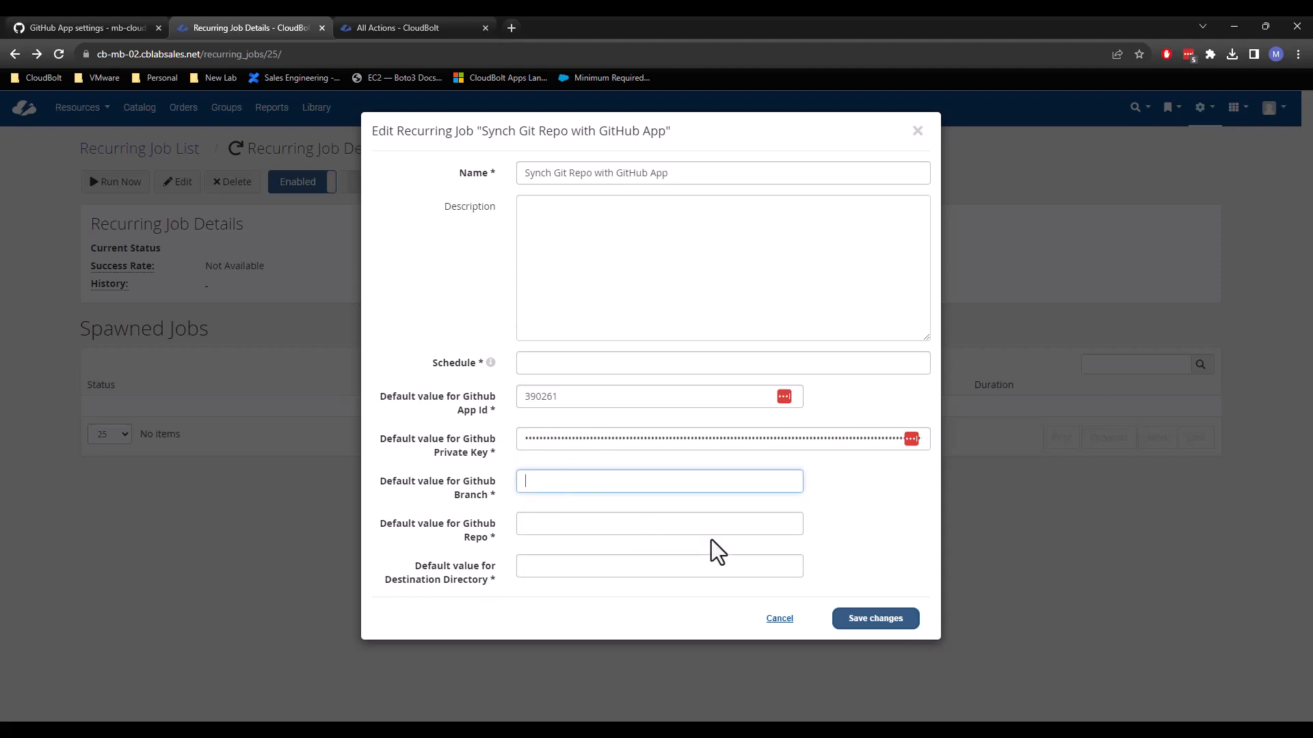
{"action": "type", "text": "main"}
{"action": "left_click", "coordinate": [600, 531]}
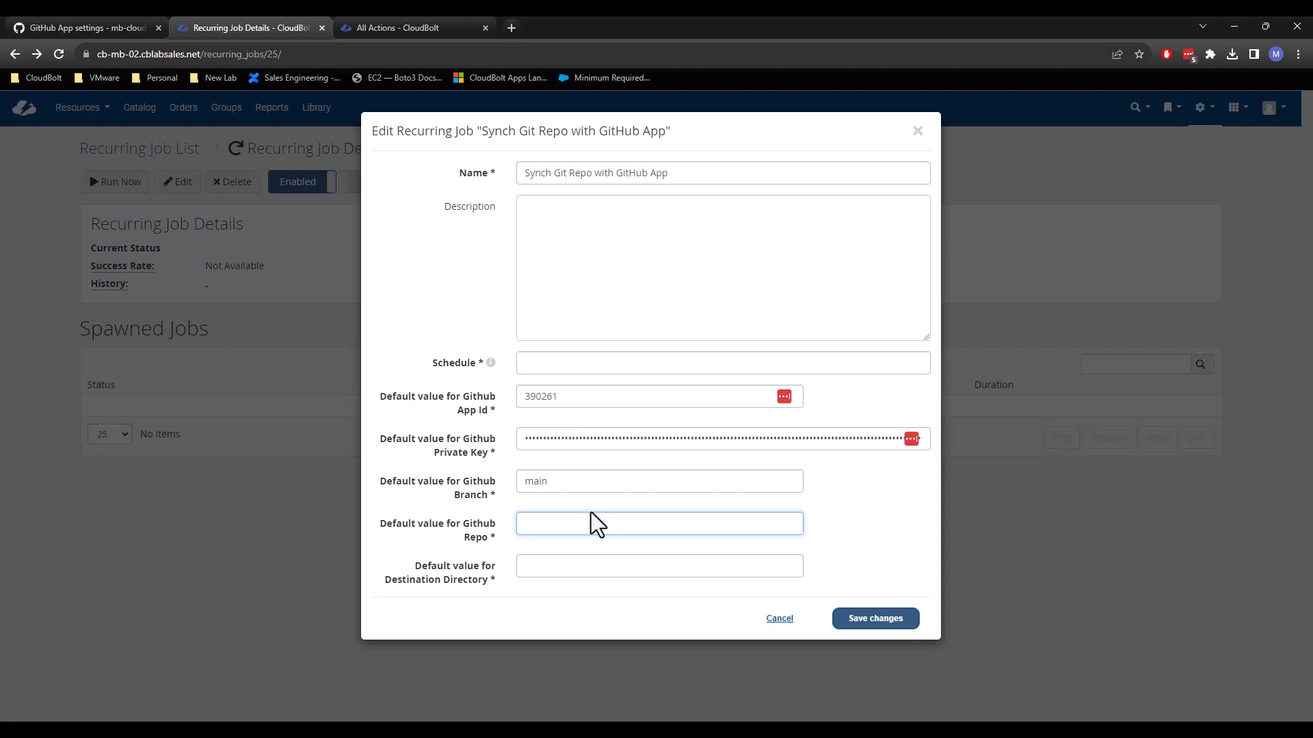
{"action": "type", "text": "mbomb67/cloudbolt_samples"}
{"action": "key", "text": "Tab"}
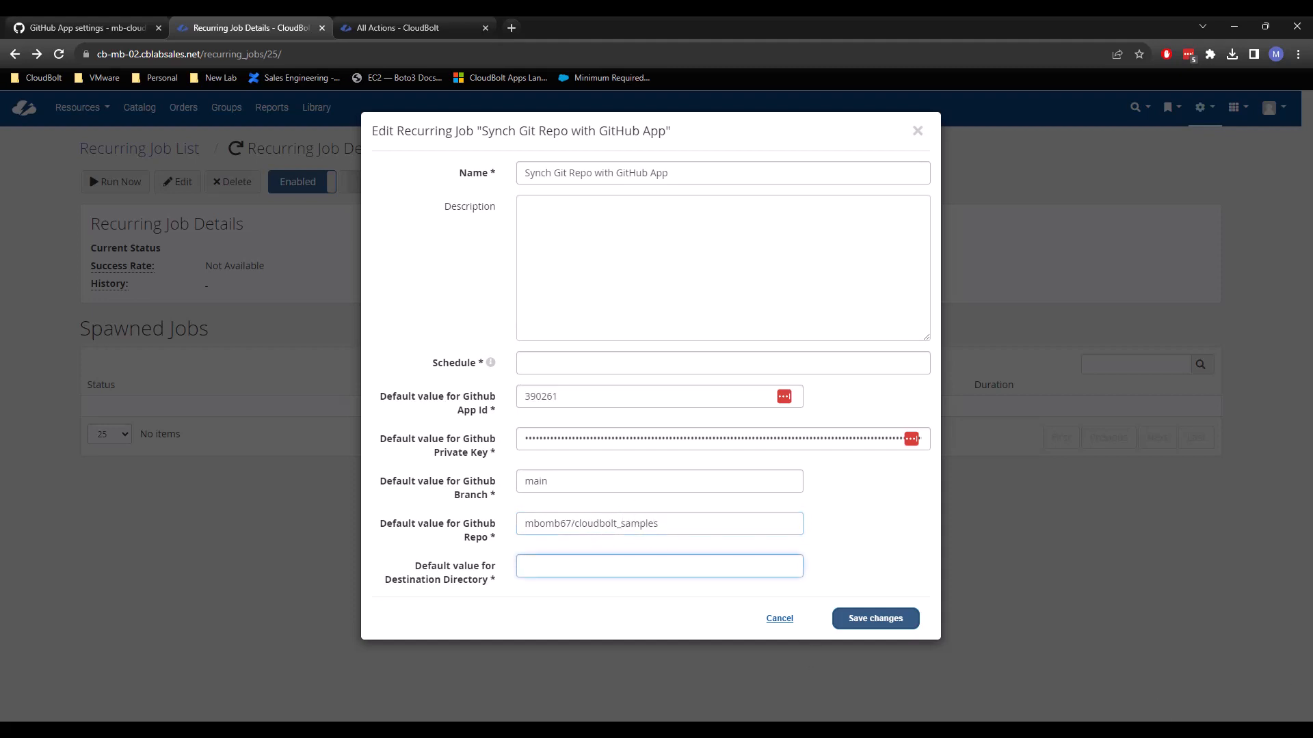
- Switch to PyCharm's cb-mb-01 terminal, go up to the proserv directory, print its path and list its contents
{"action": "key", "text": "super+d"}
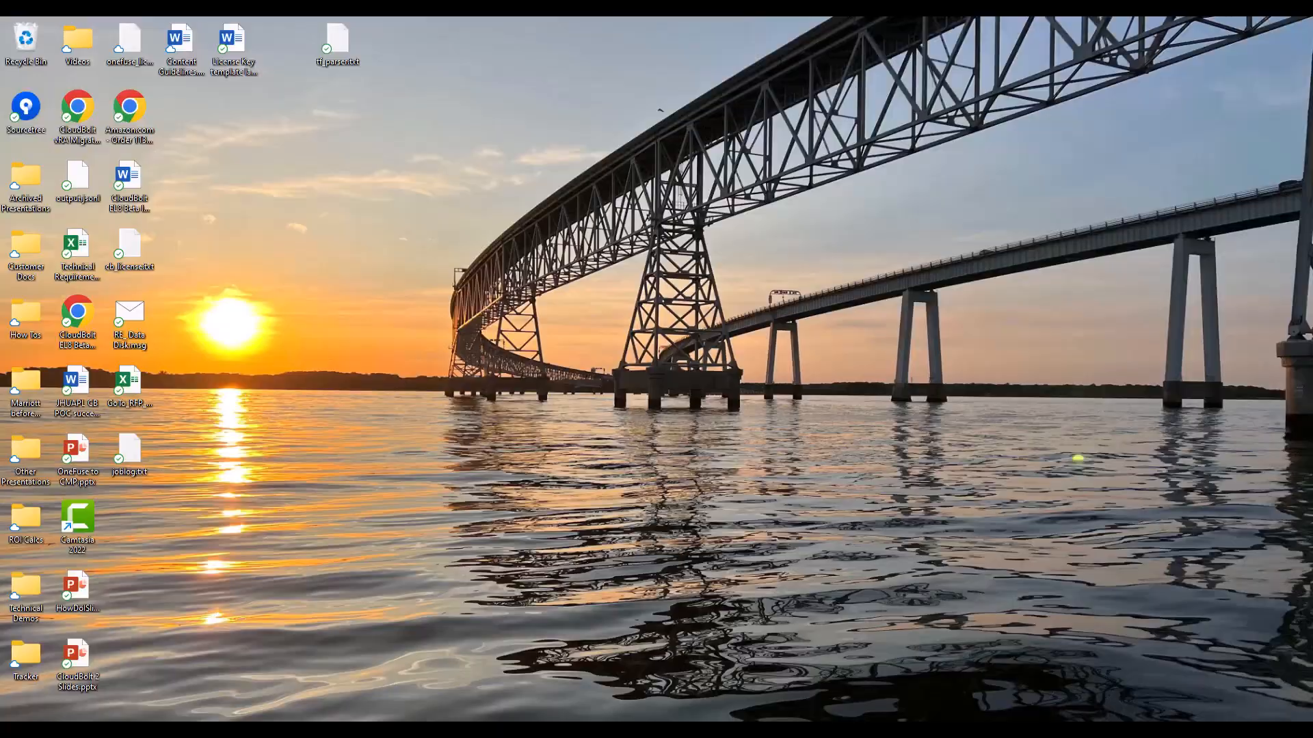
{"action": "key", "text": "super+d"}
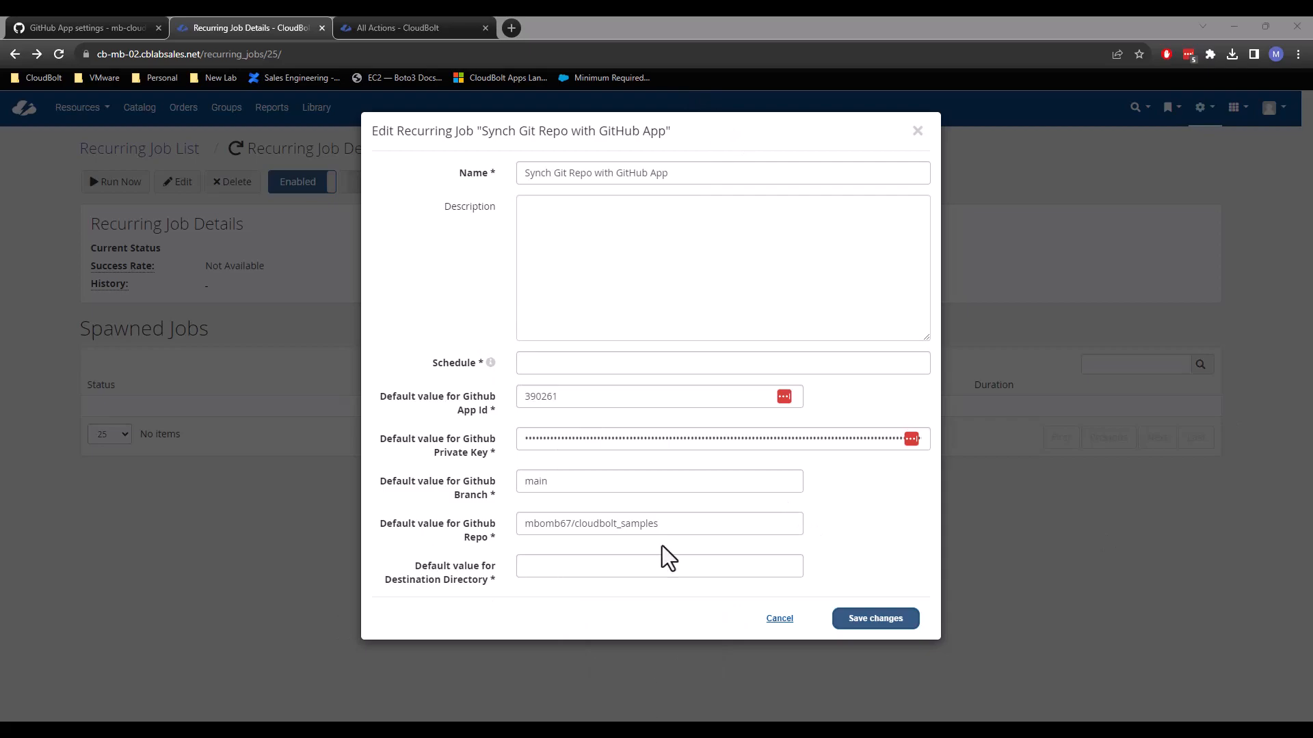
{"action": "key", "text": "alt+Tab"}
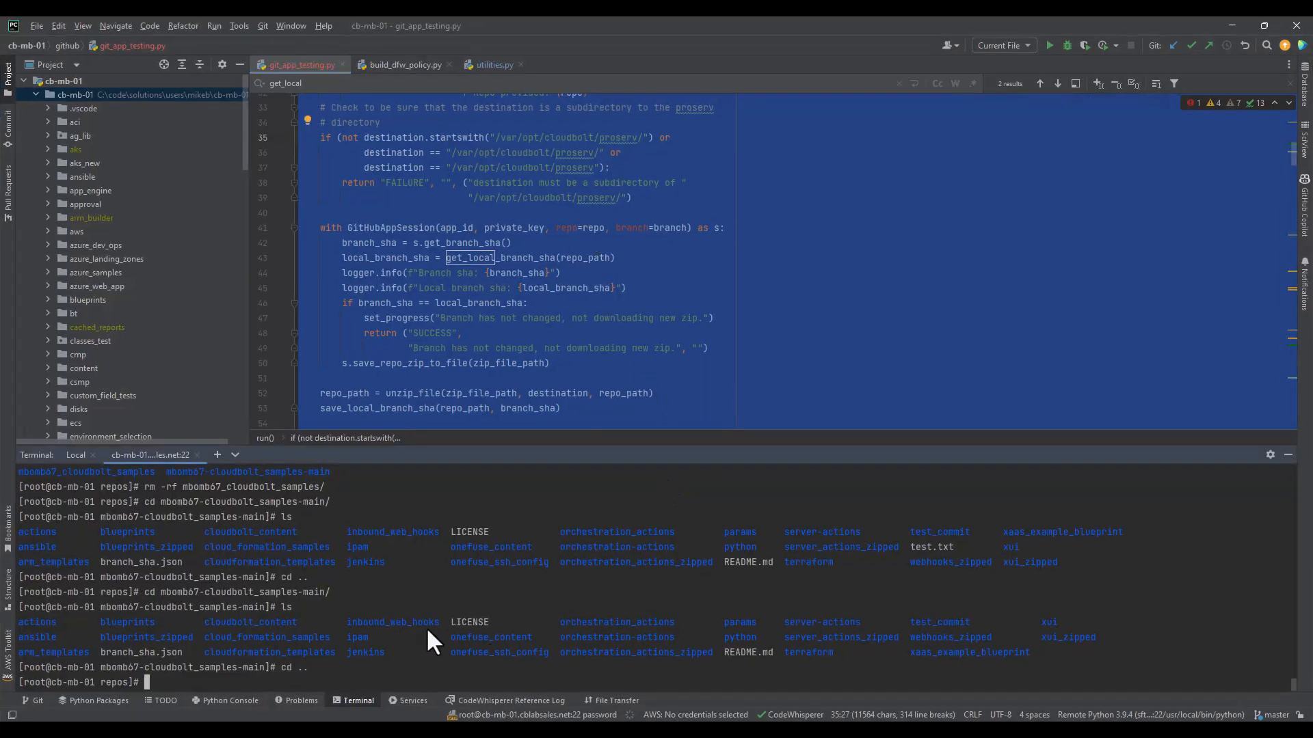
{"action": "type", "text": "cd .."}
{"action": "key", "text": "Return"}
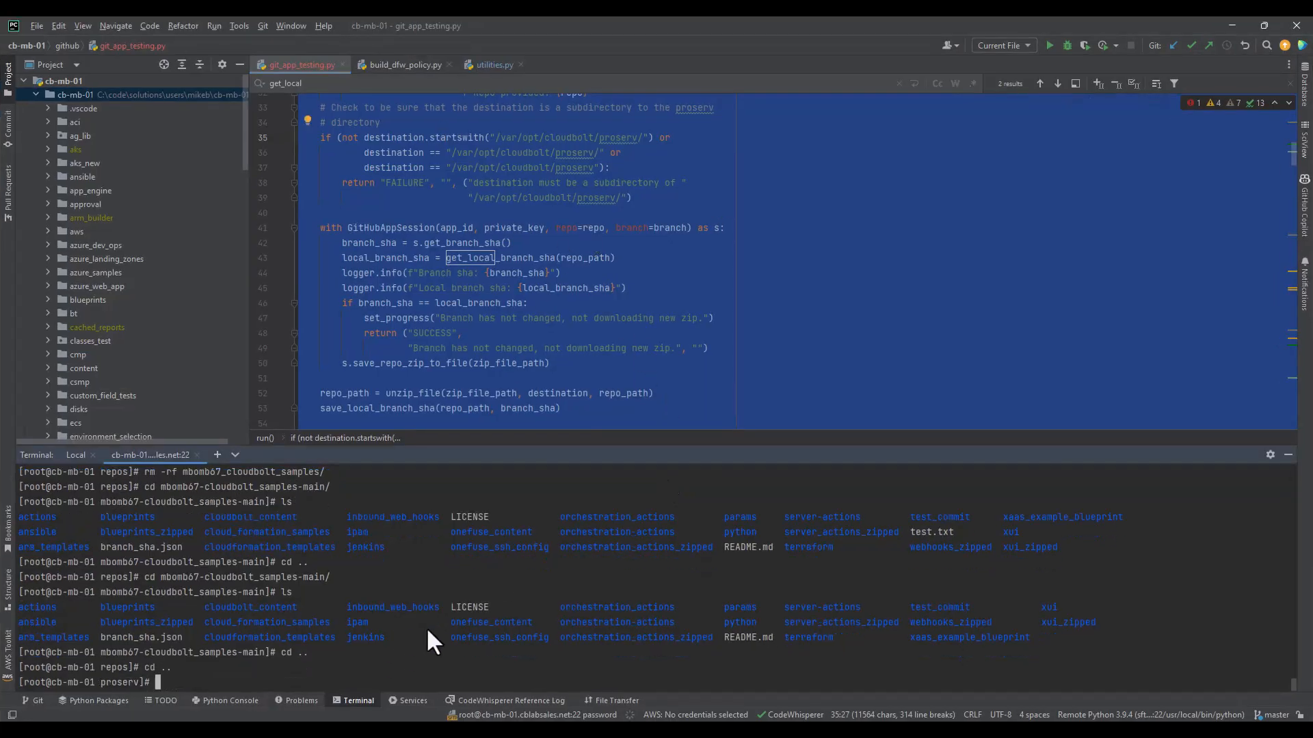
{"action": "type", "text": "pwd"}
{"action": "key", "text": "Return"}
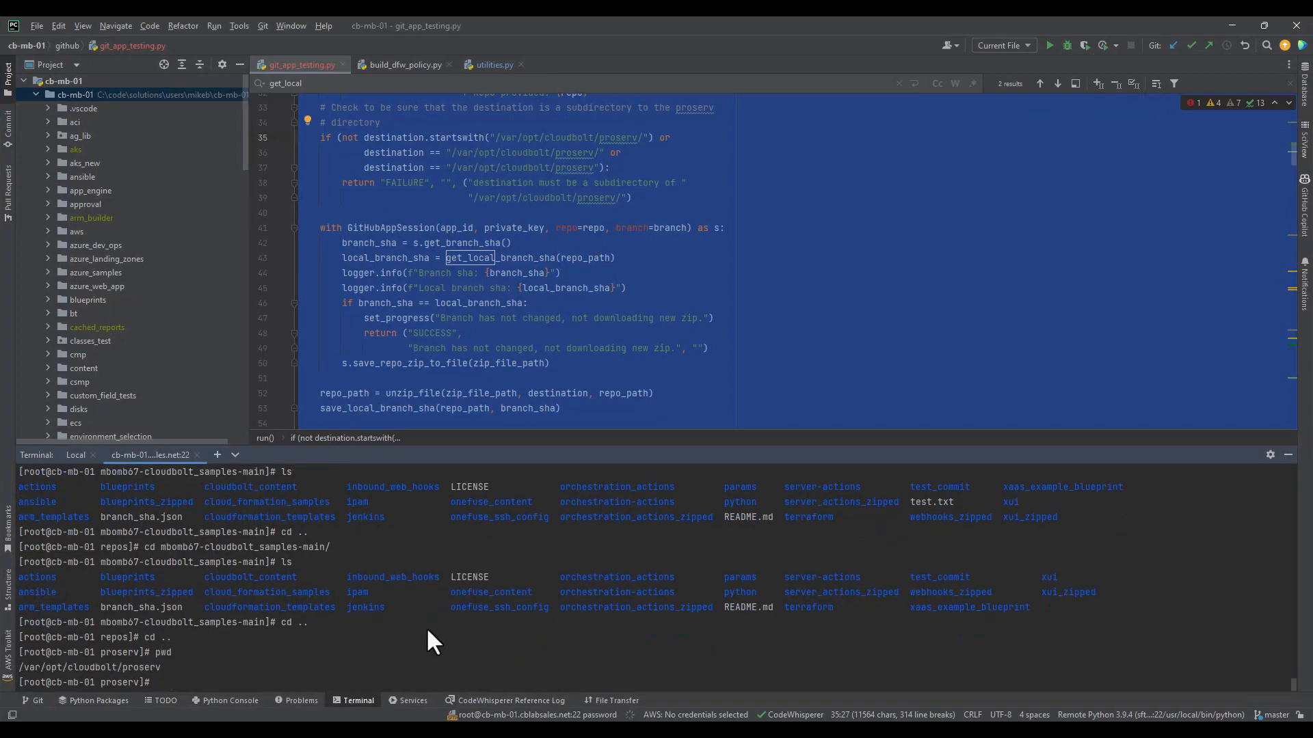
{"action": "type", "text": "ls"}
{"action": "key", "text": "Return"}
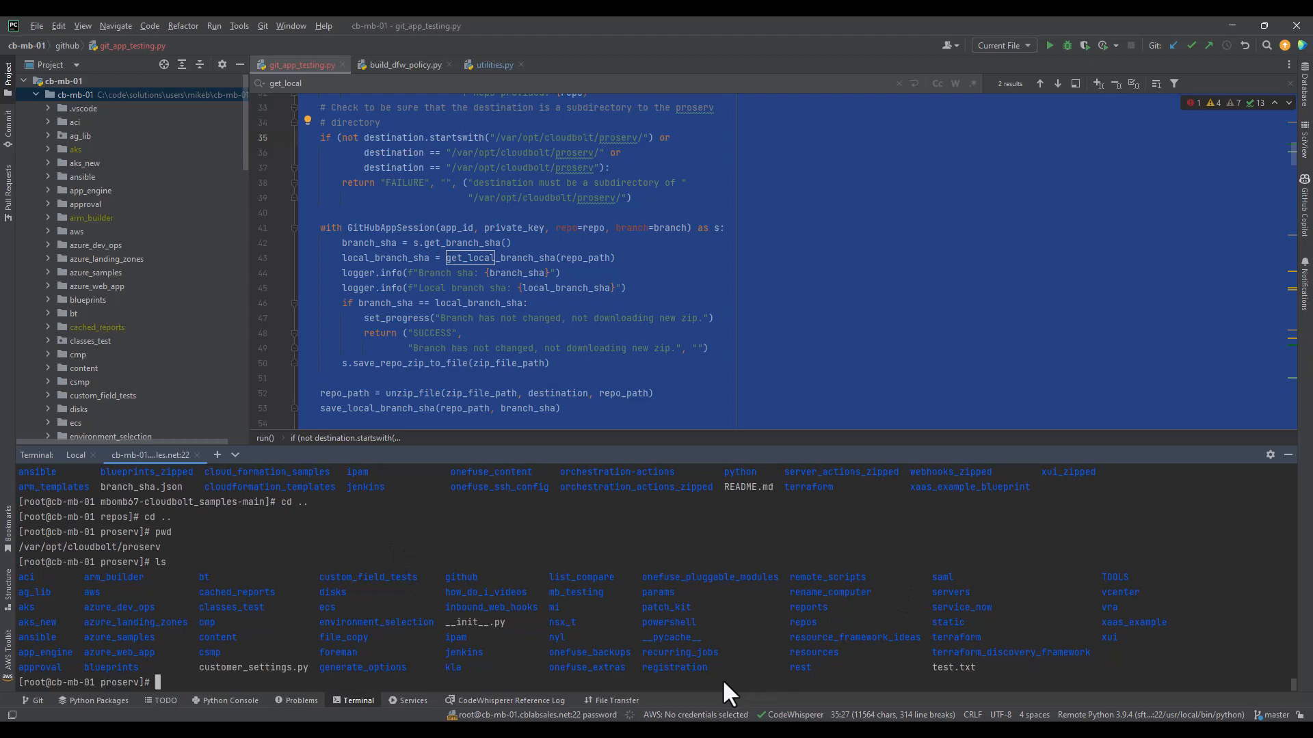
- Start an SSH terminal session on cb-mb-02, change to /var/opt/cloudbolt/proserv/ and list its contents
{"action": "left_click", "coordinate": [235, 455]}
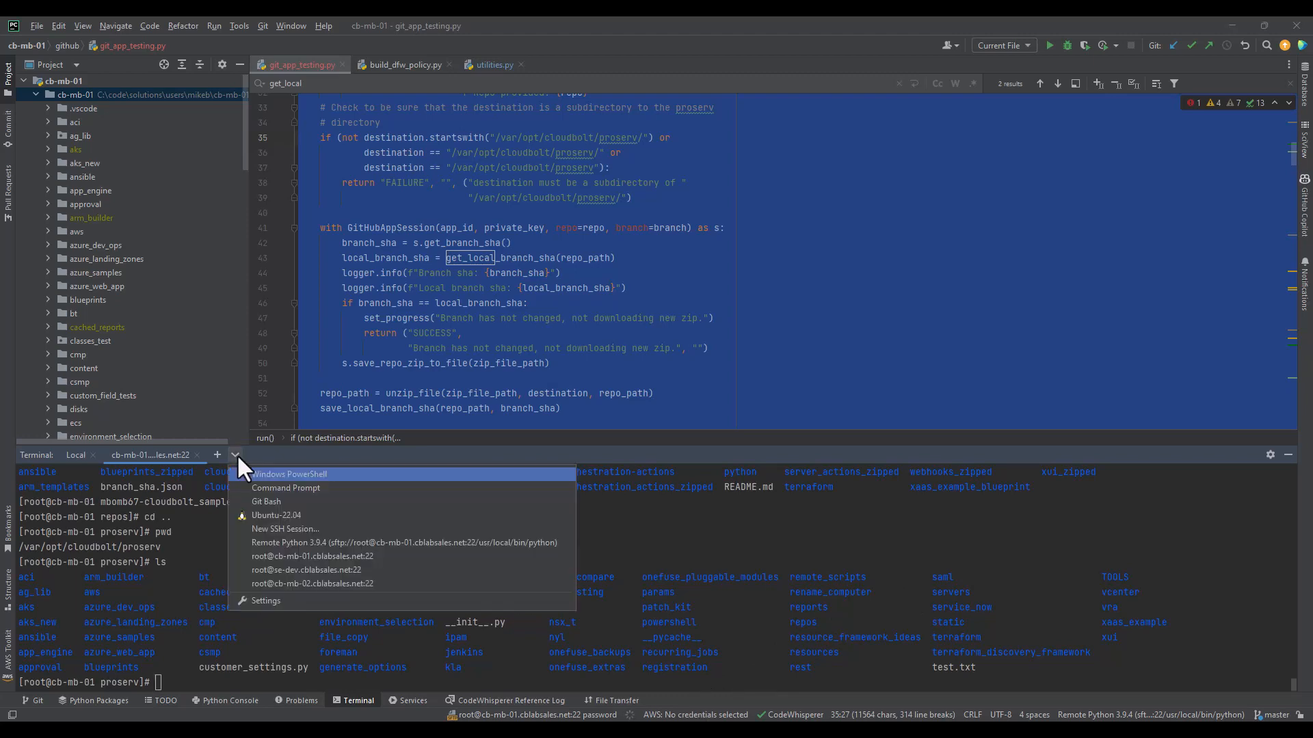
{"action": "left_click", "coordinate": [314, 584]}
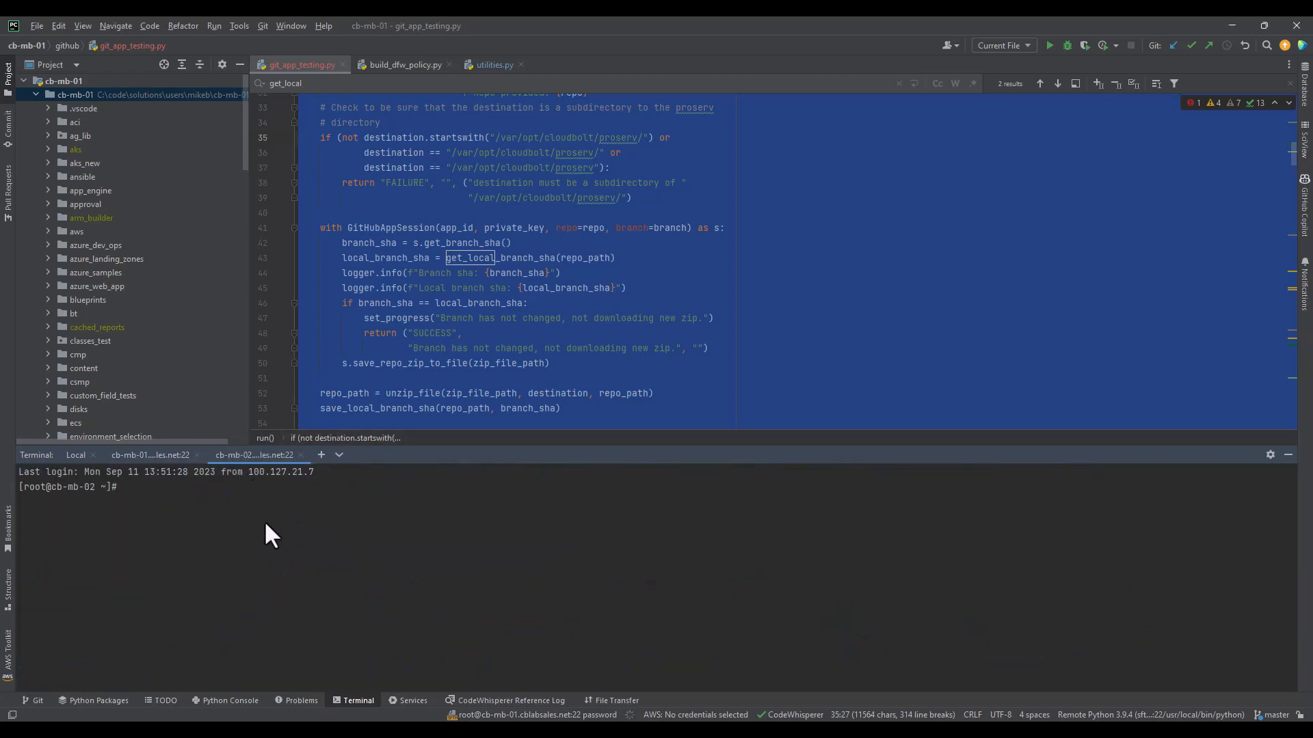
{"action": "type", "text": "cd /var/opt/cloudbolt/proserv/"}
{"action": "key", "text": "Return"}
{"action": "type", "text": "ls"}
{"action": "key", "text": "Return"}
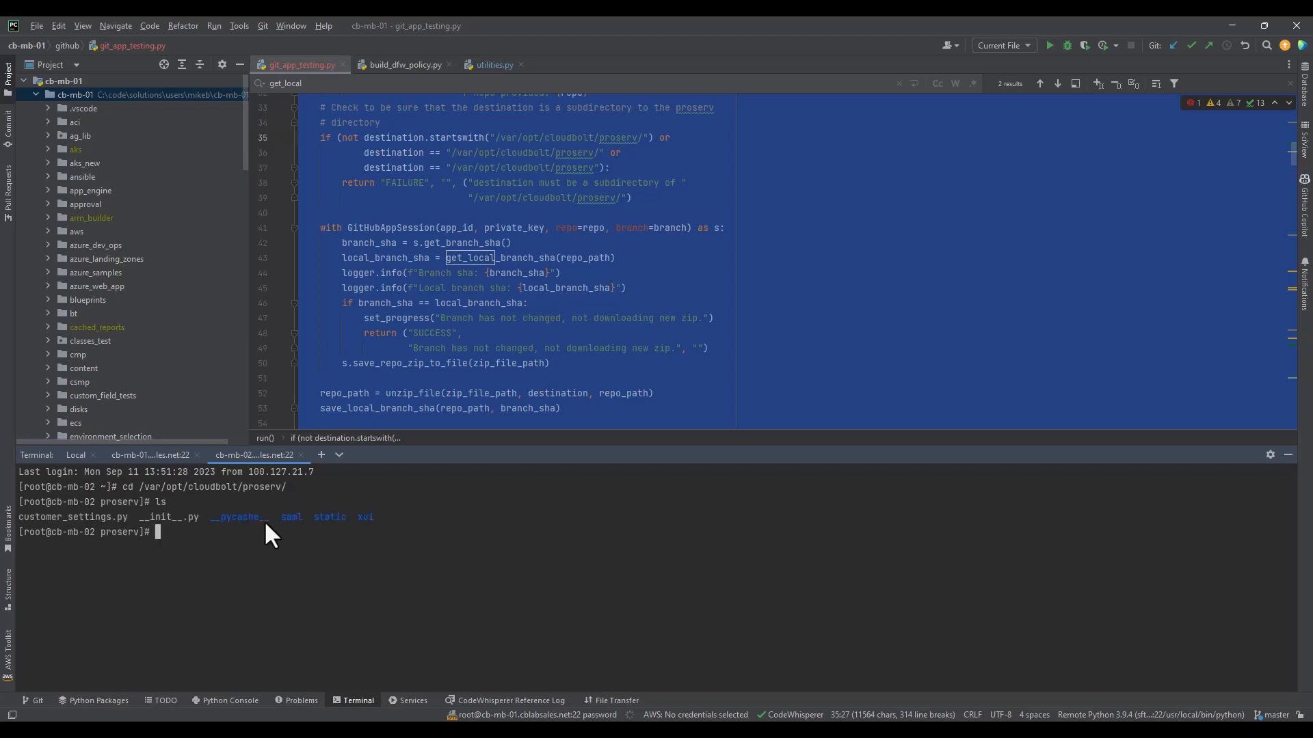
{"action": "type", "text": "mkdir"}
{"action": "key", "text": "BackSpace"}
{"action": "key", "text": "BackSpace"}
{"action": "key", "text": "BackSpace"}
{"action": "key", "text": "BackSpace"}
{"action": "key", "text": "BackSpace"}
{"action": "key", "text": "BackSpace"}
- List the proserv directory on cb-mb-02 again and look through the cb-mb-01 project folders
{"action": "type", "text": "ls"}
{"action": "key", "text": "Return"}
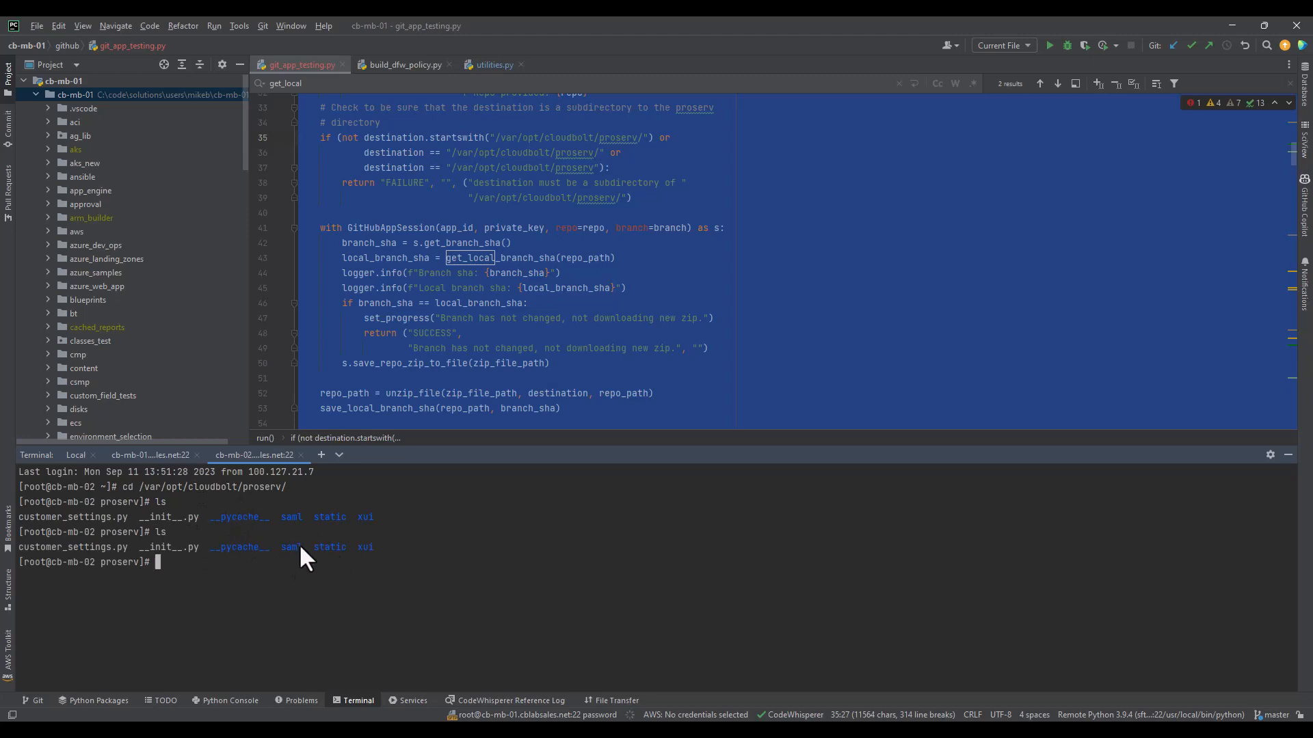
{"action": "scroll", "coordinate": [110, 150], "scroll_direction": "down", "scroll_amount": 6}
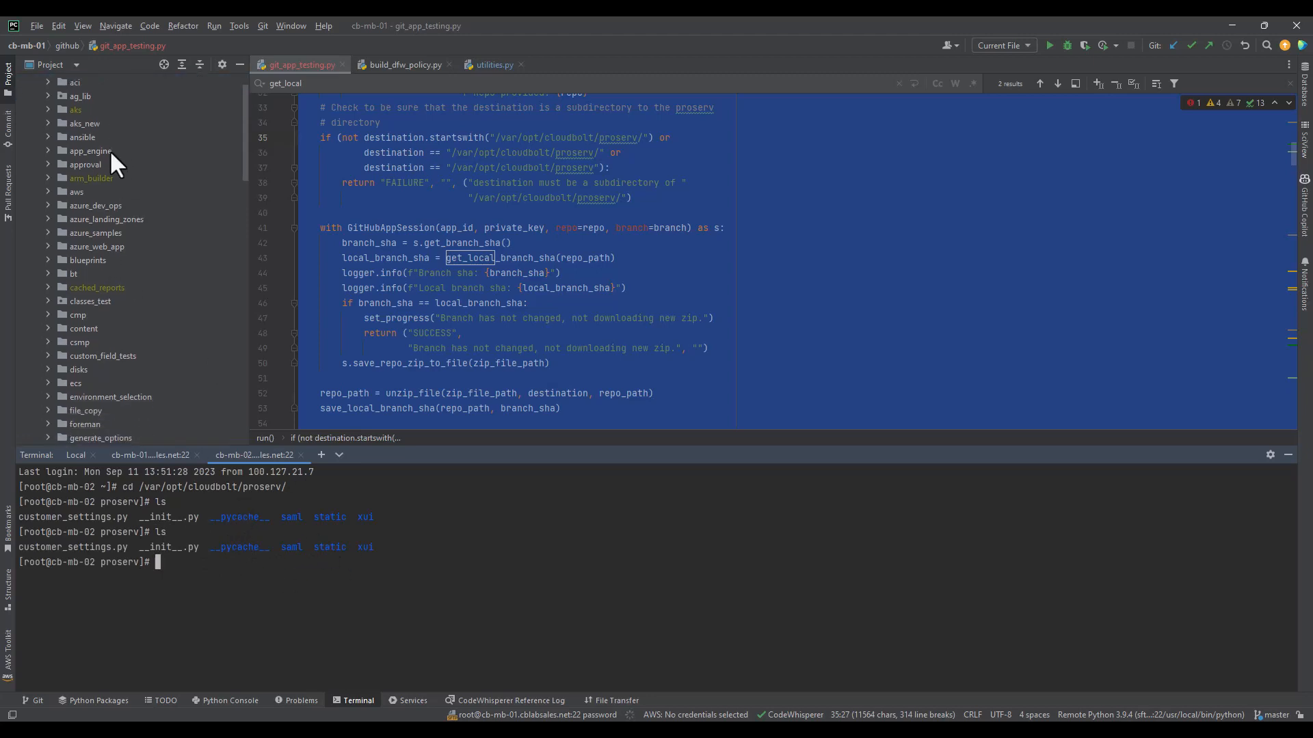
{"action": "left_click", "coordinate": [47, 243]}
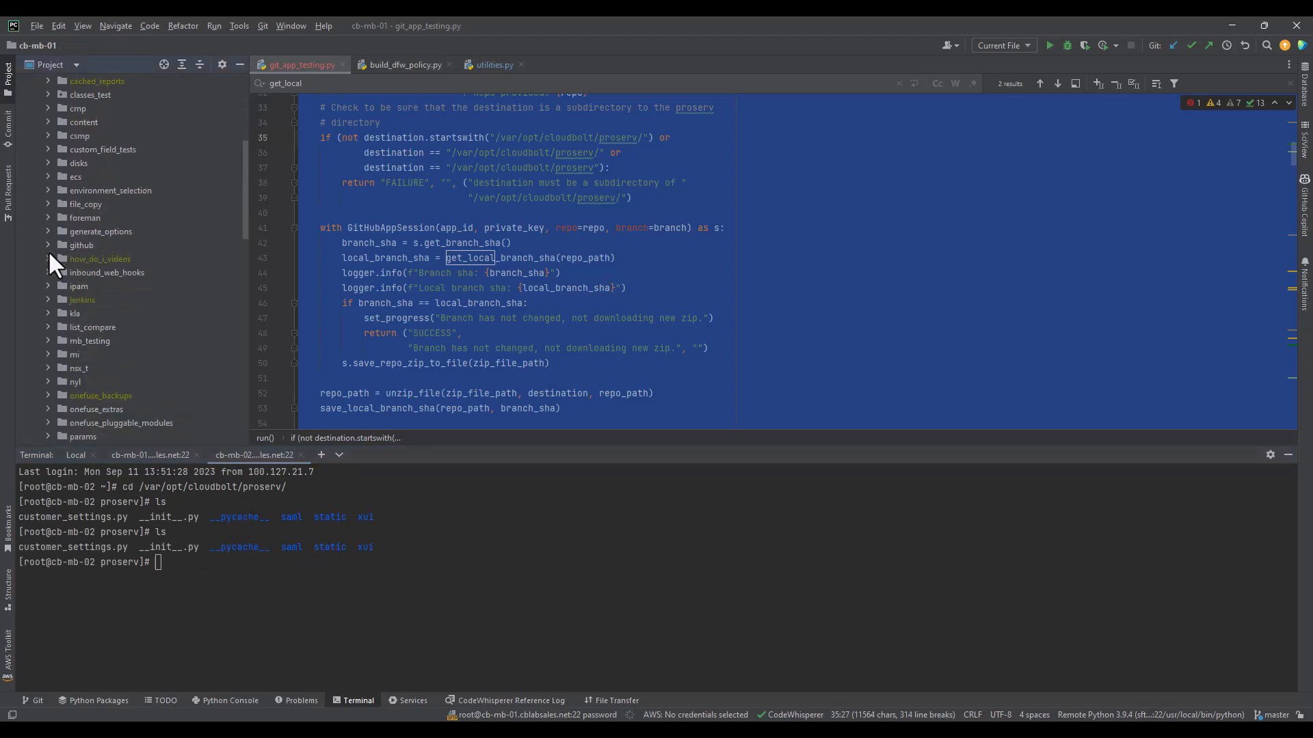
{"action": "scroll", "coordinate": [81, 331], "scroll_direction": "down", "scroll_amount": 2}
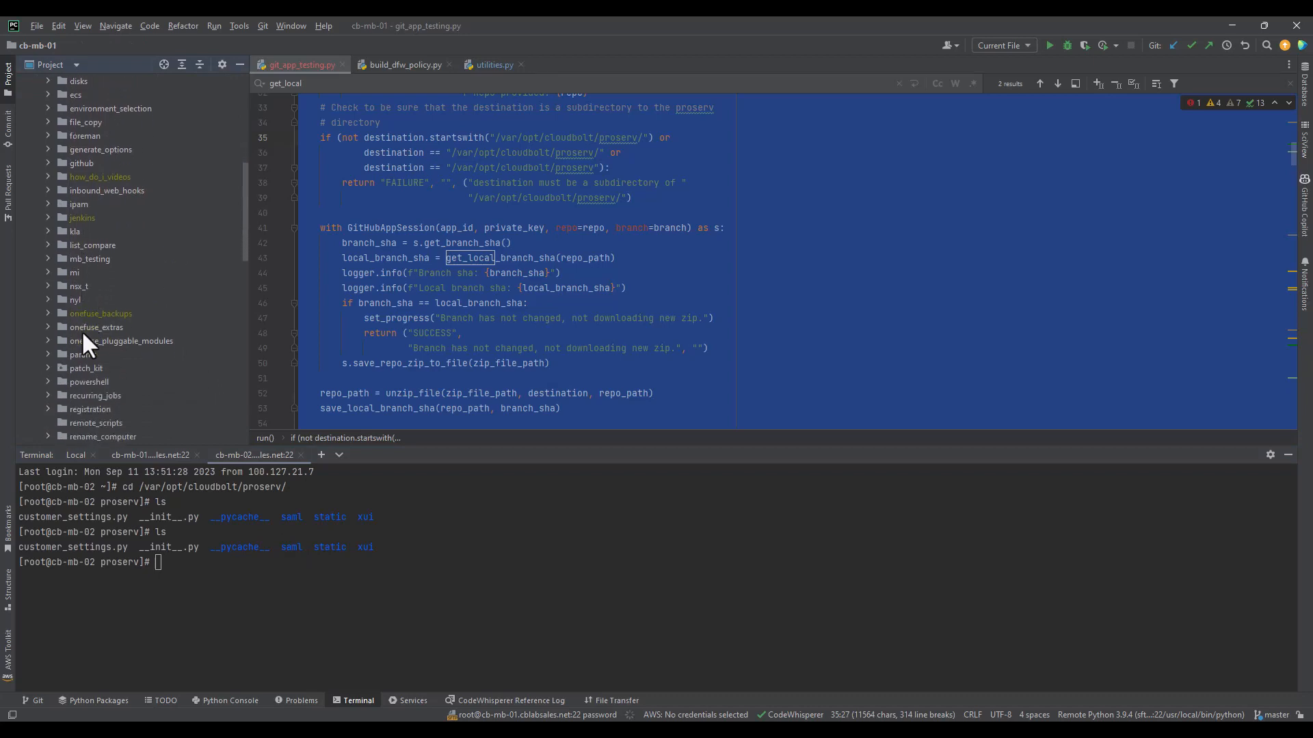
{"action": "scroll", "coordinate": [81, 330], "scroll_direction": "up", "scroll_amount": 7}
{"action": "left_click", "coordinate": [325, 575]}
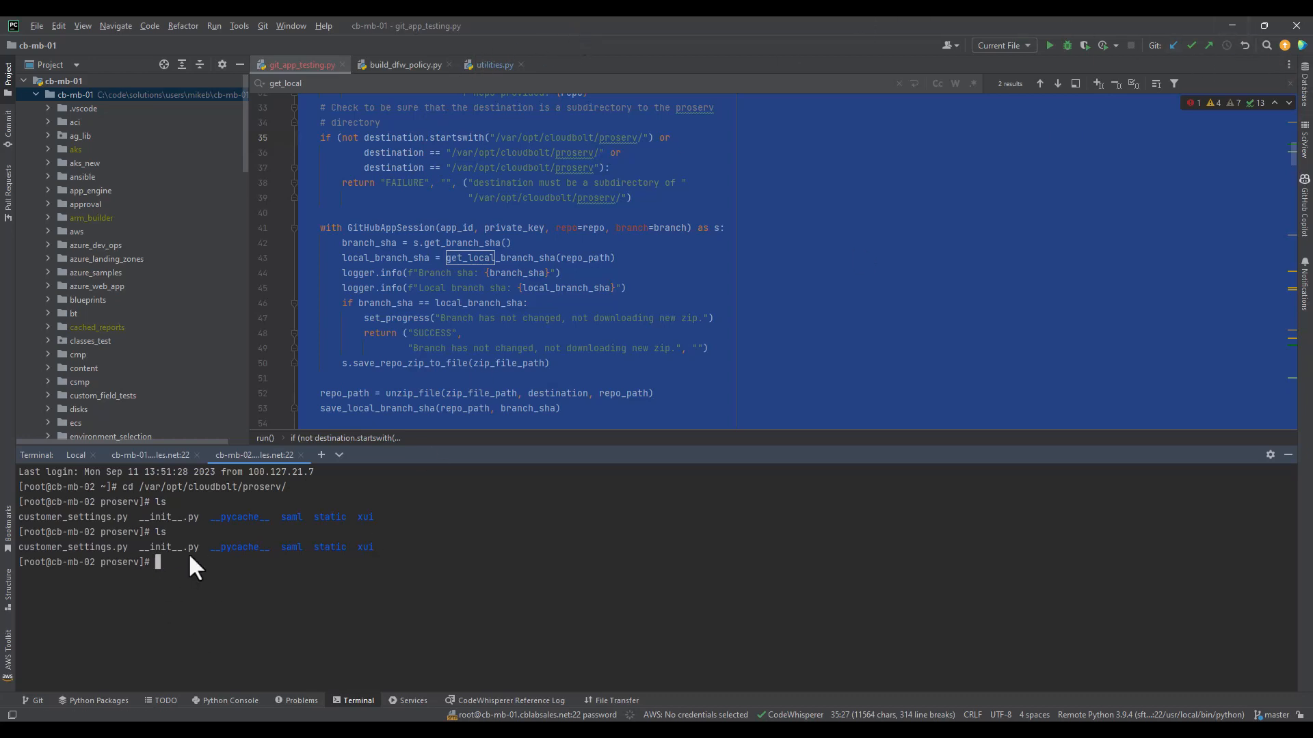
- Copy the proserv path from the cb-mb-02 terminal and set the job's default Destination Directory to /var/opt/cloudbolt/proserv/repos in CloudBolt
{"action": "left_click", "coordinate": [1238, 24]}
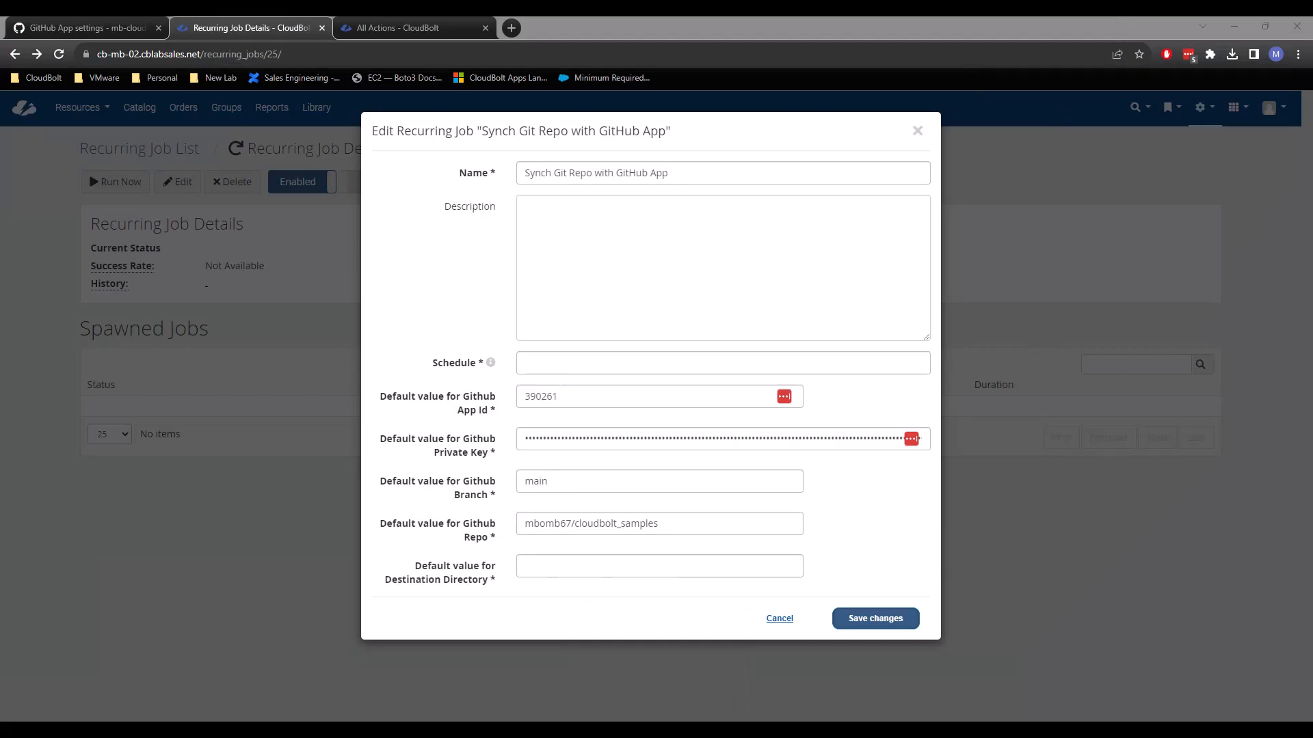
{"action": "left_click", "coordinate": [624, 726]}
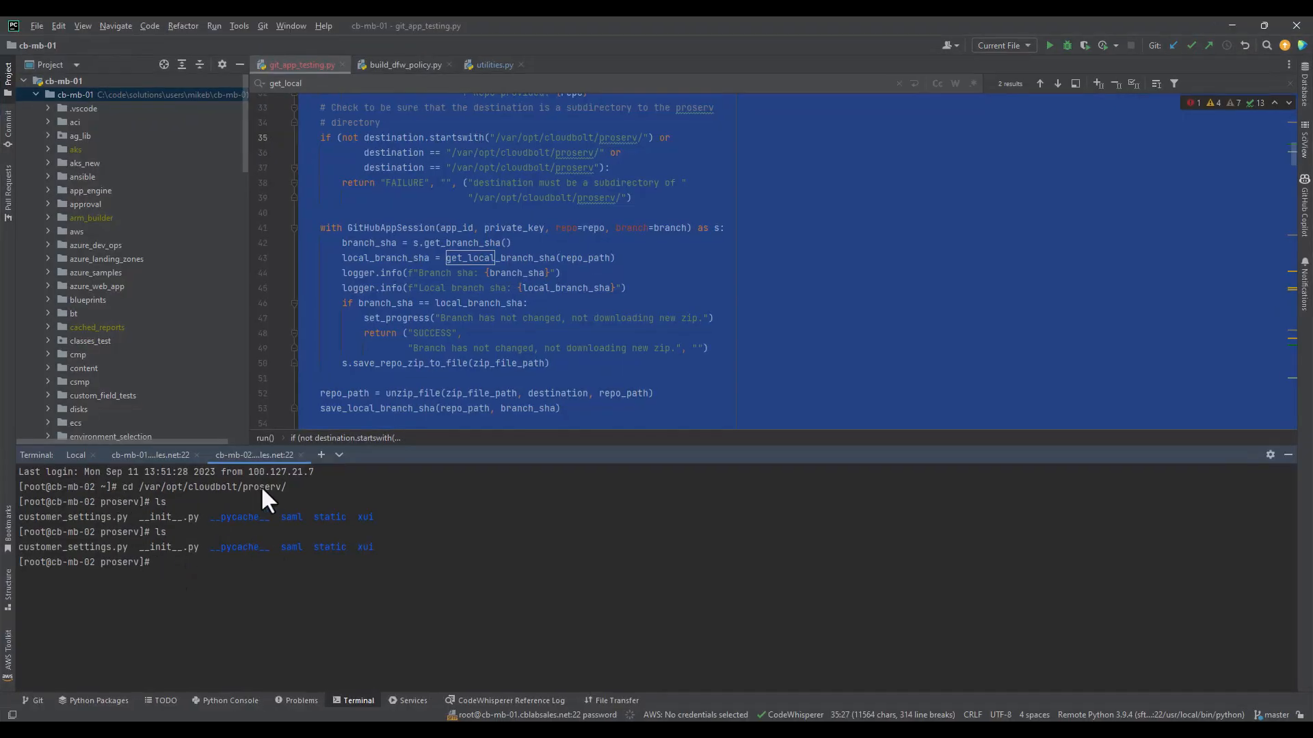
{"action": "left_click_drag", "start_coordinate": [283, 484], "coordinate": [137, 490]}
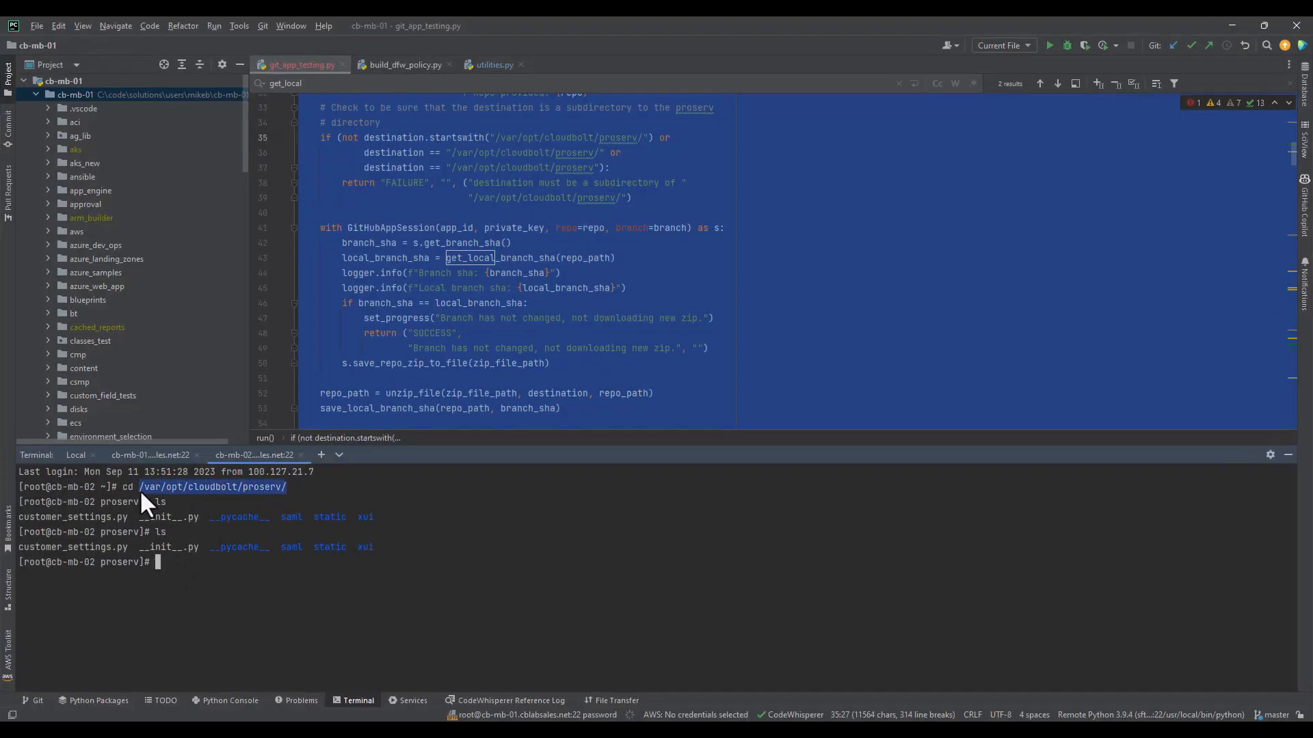
{"action": "key", "text": "ctrl+c"}
{"action": "left_click", "coordinate": [1230, 26]}
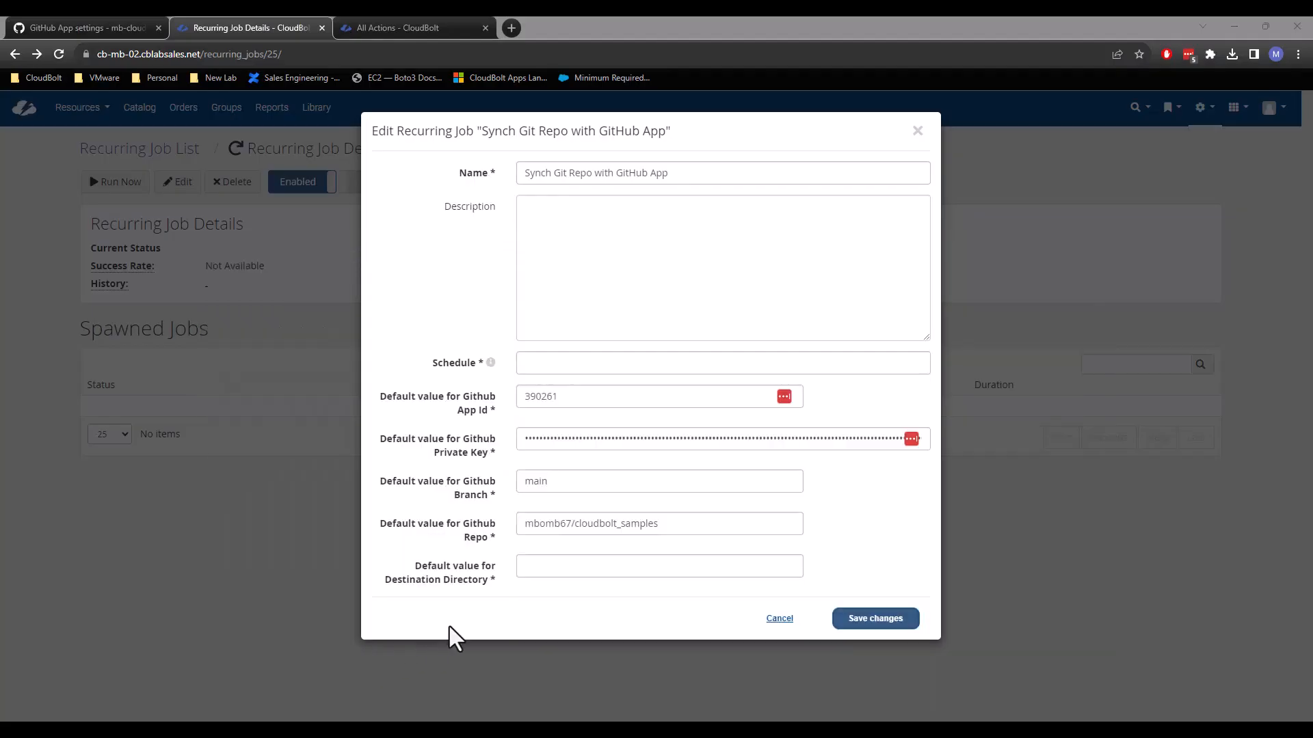
{"action": "left_click", "coordinate": [540, 568]}
{"action": "key", "text": "ctrl+v"}
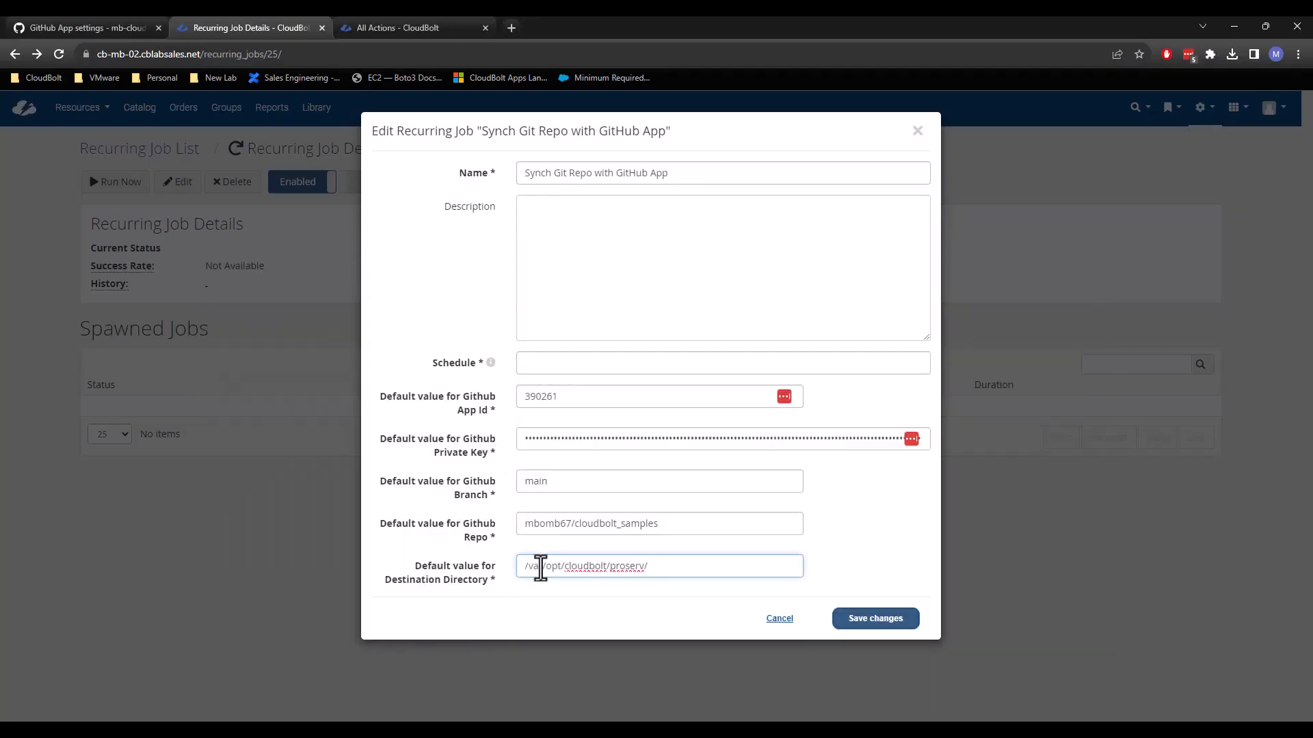
{"action": "type", "text": "repos"}
{"action": "left_click", "coordinate": [901, 542]}
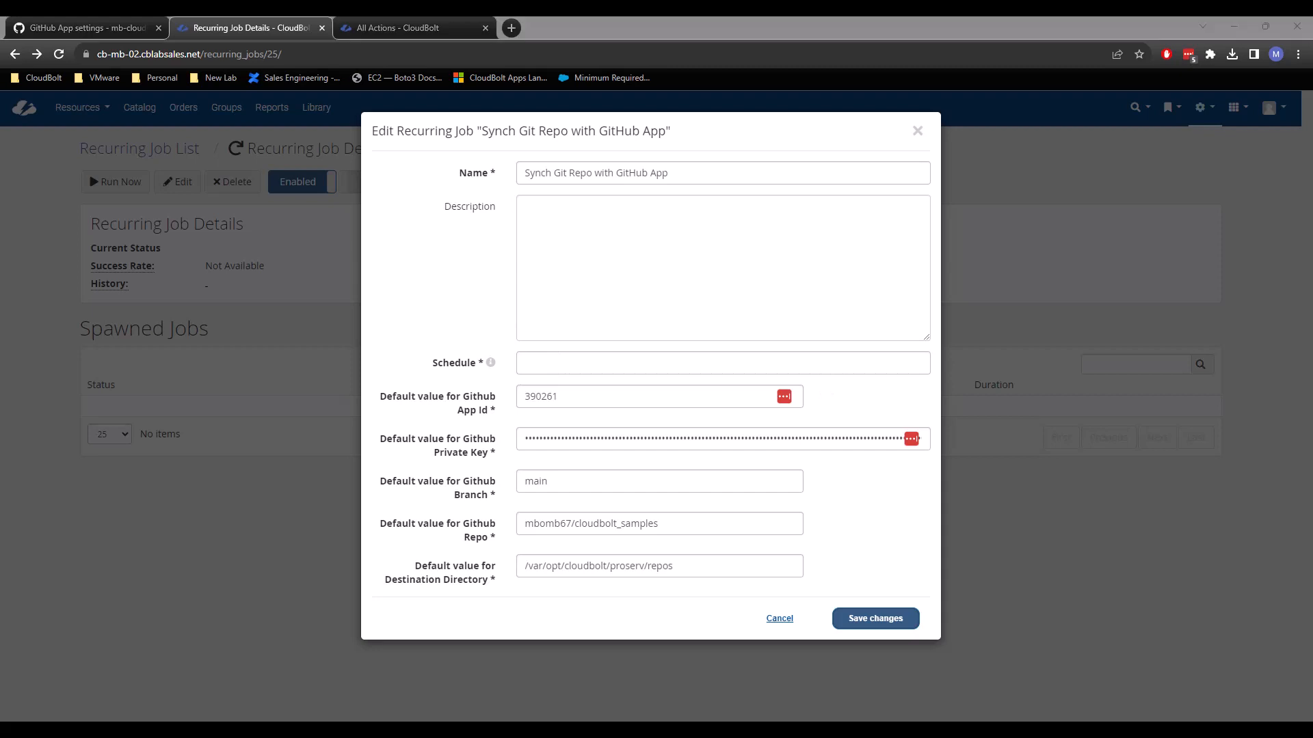
- Set the recurring job's schedule to 0 * * * *, save the changes, and decline storing the credentials in LastPass
{"action": "left_click", "coordinate": [677, 365]}
{"action": "key", "text": "ctrl+v"}
{"action": "left_click", "coordinate": [904, 621]}
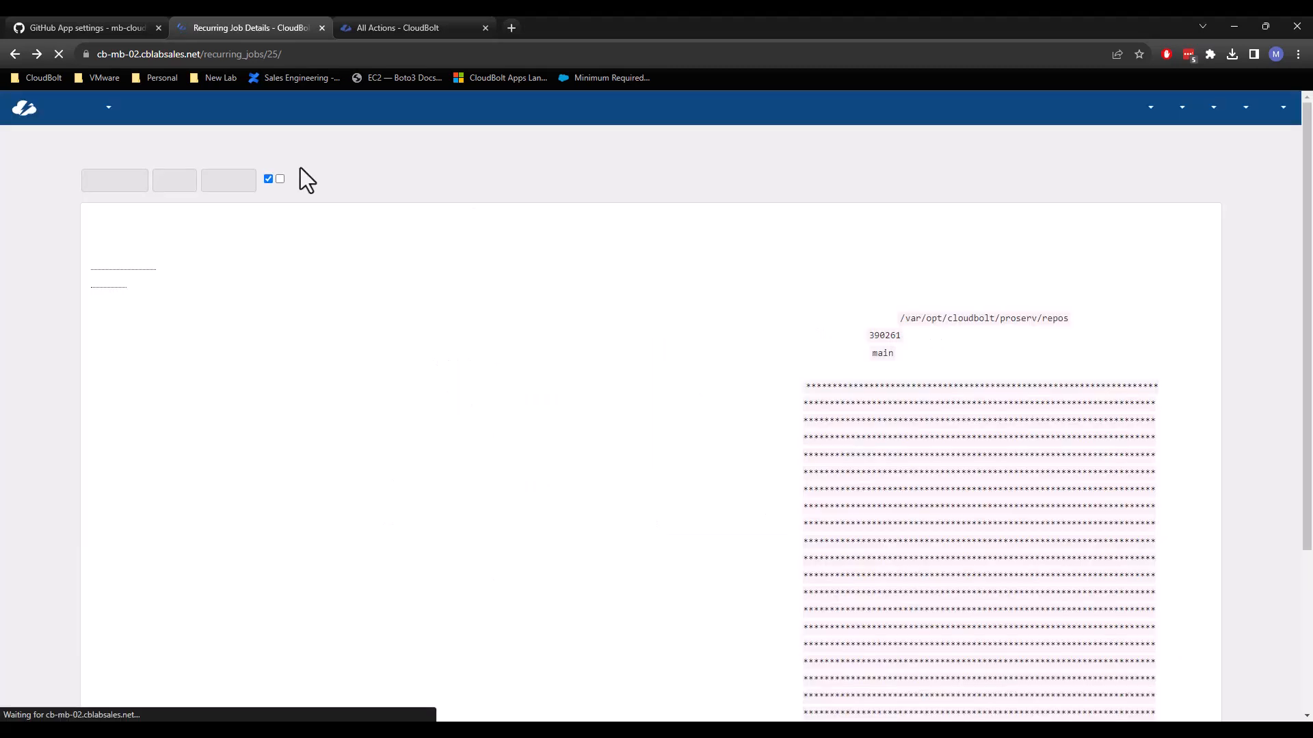
{"action": "left_click", "coordinate": [1166, 212]}
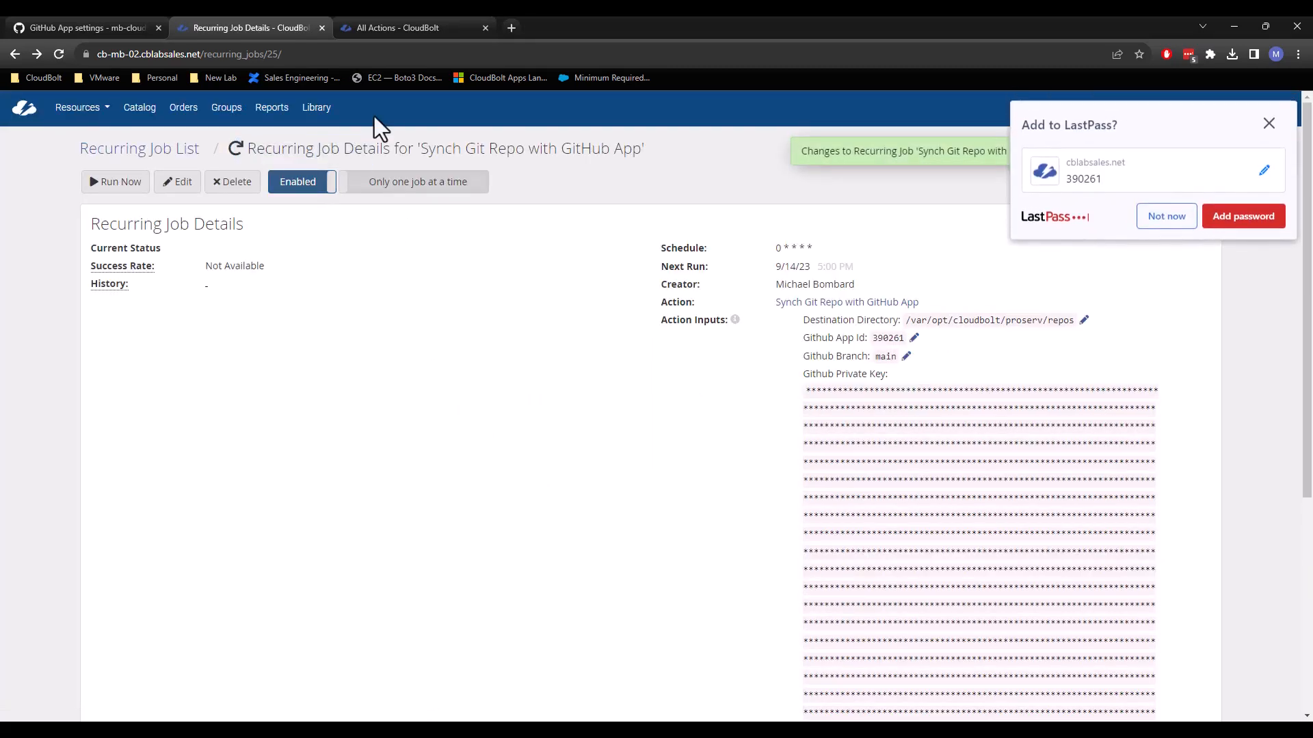
- Disable the 'Synch Git Repo with GitHub App' recurring job and review its name, schedule and action inputs
{"action": "left_click", "coordinate": [294, 188]}
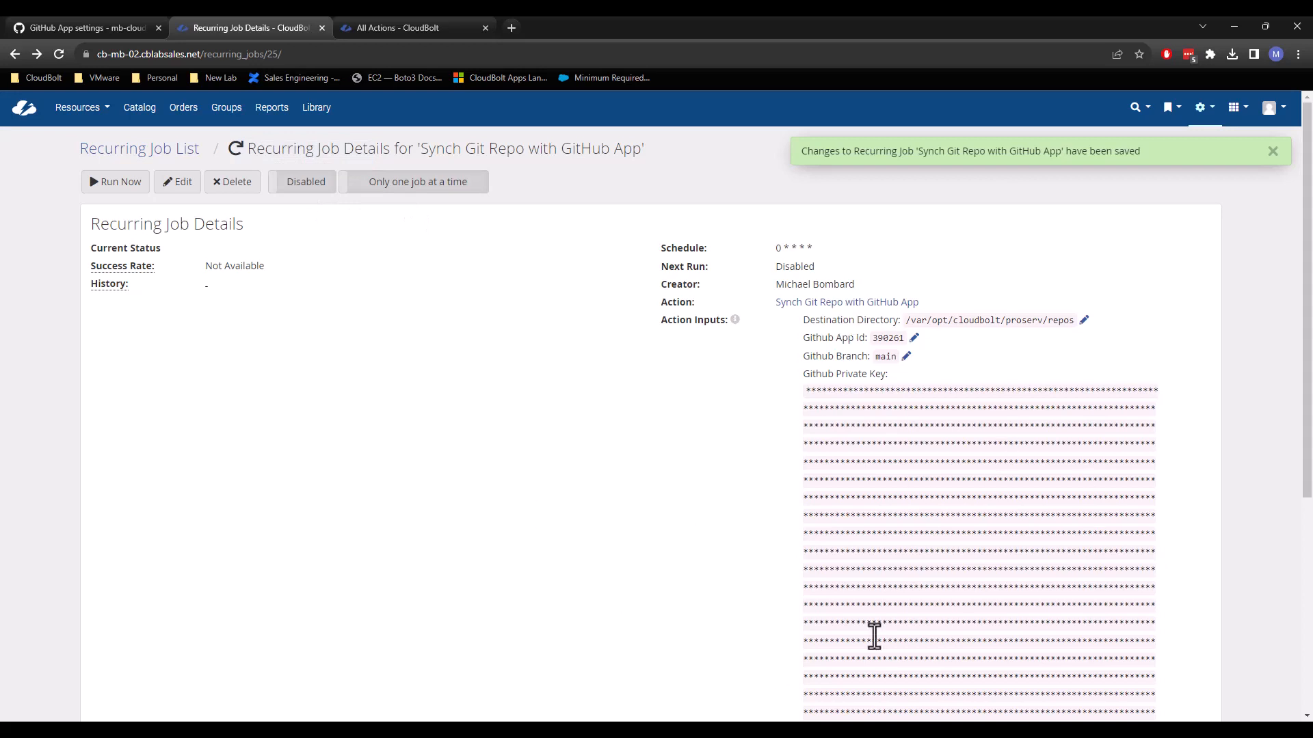
{"action": "scroll", "coordinate": [516, 410], "scroll_direction": "down", "scroll_amount": 1}
{"action": "scroll", "coordinate": [342, 287], "scroll_direction": "up", "scroll_amount": 1}
{"action": "scroll", "coordinate": [904, 331], "scroll_direction": "down", "scroll_amount": 2}
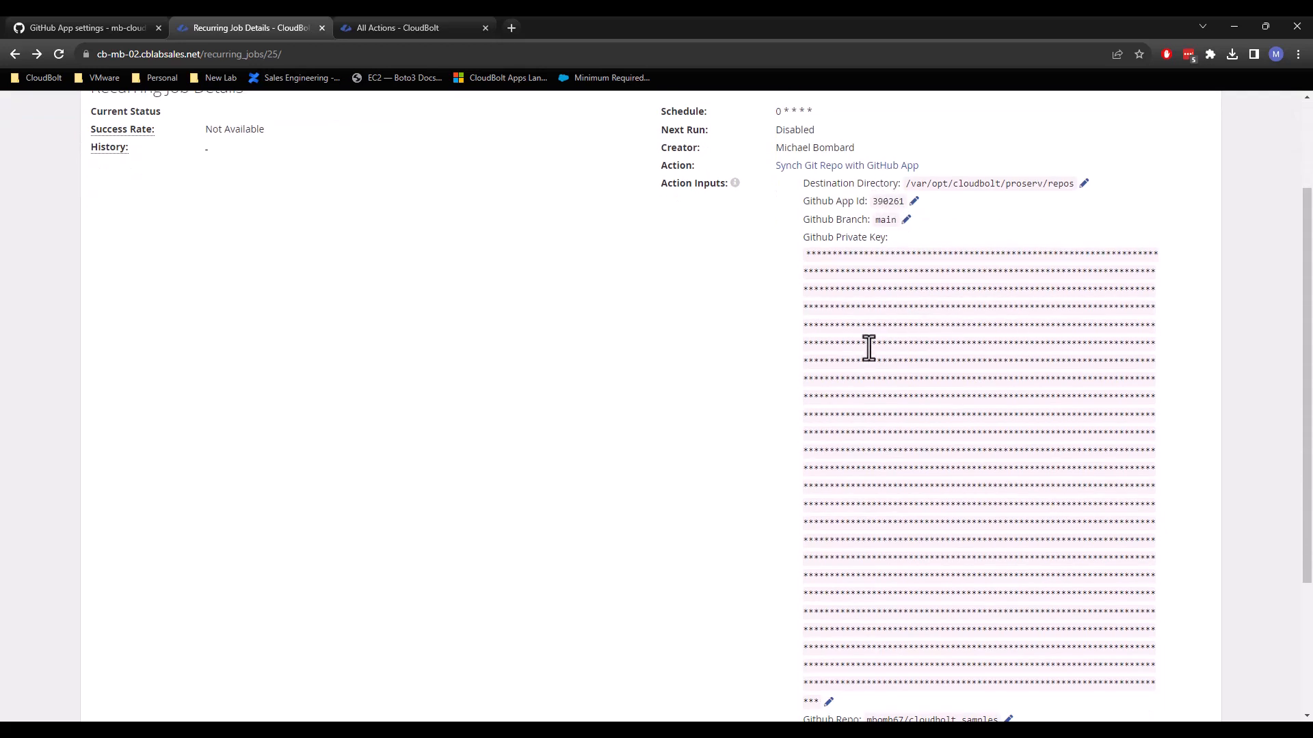
{"action": "scroll", "coordinate": [872, 356], "scroll_direction": "down", "scroll_amount": 3}
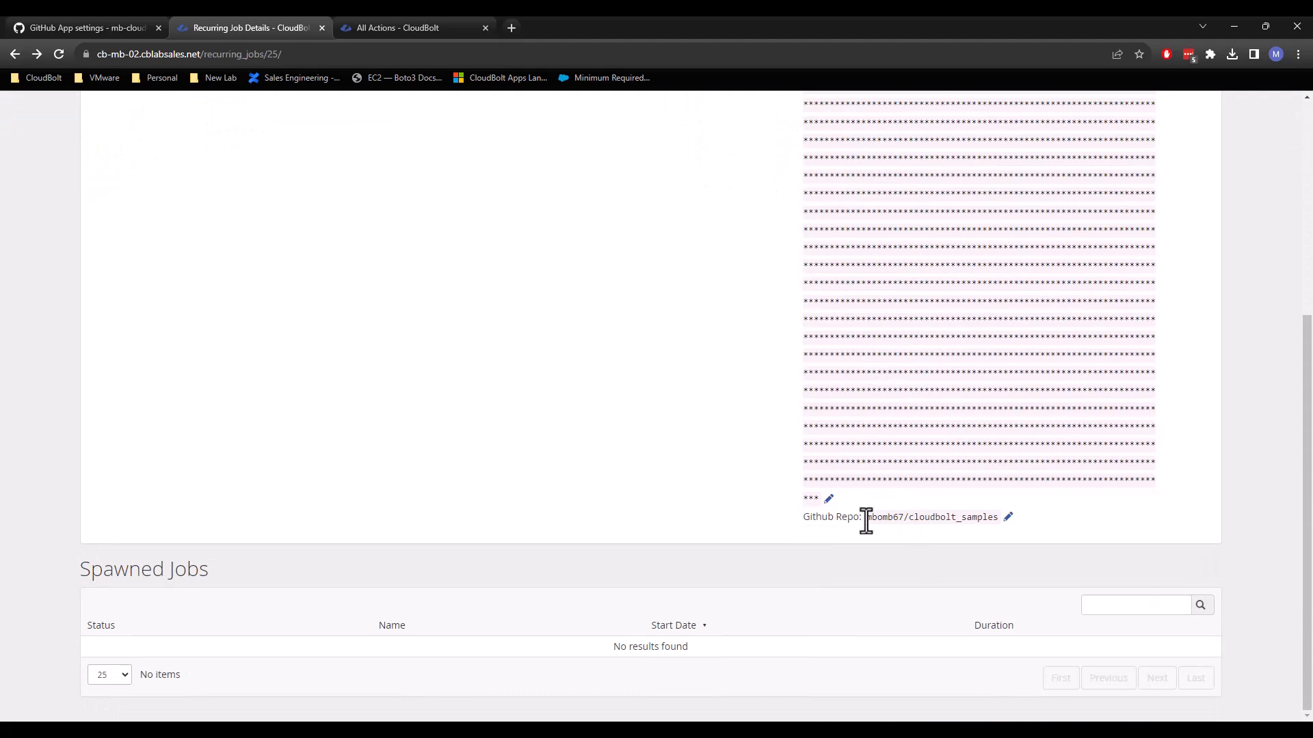
{"action": "scroll", "coordinate": [1068, 519], "scroll_direction": "up", "scroll_amount": 5}
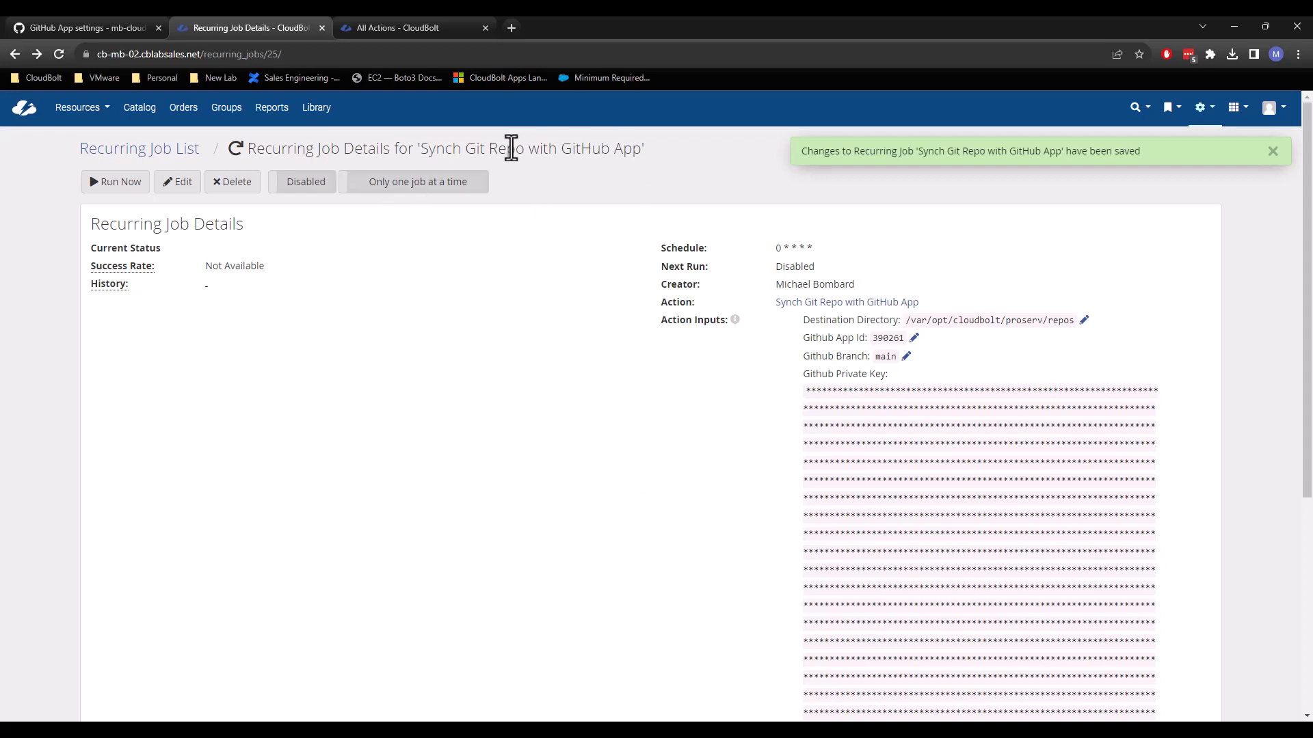
{"action": "left_click_drag", "start_coordinate": [419, 149], "coordinate": [628, 154]}
{"action": "left_click", "coordinate": [628, 154]}
{"action": "scroll", "coordinate": [726, 547], "scroll_direction": "down", "scroll_amount": 8}
{"action": "scroll", "coordinate": [733, 535], "scroll_direction": "up", "scroll_amount": 2}
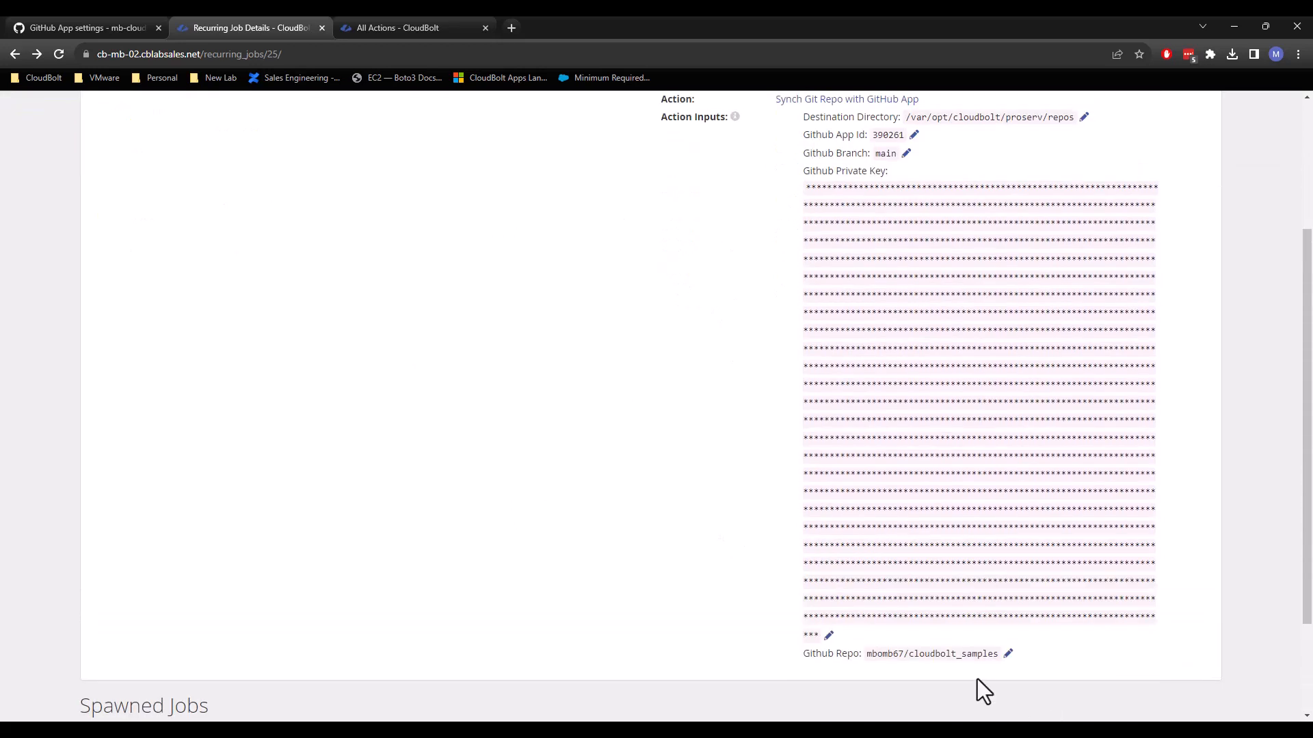
{"action": "scroll", "coordinate": [760, 511], "scroll_direction": "up", "scroll_amount": 3}
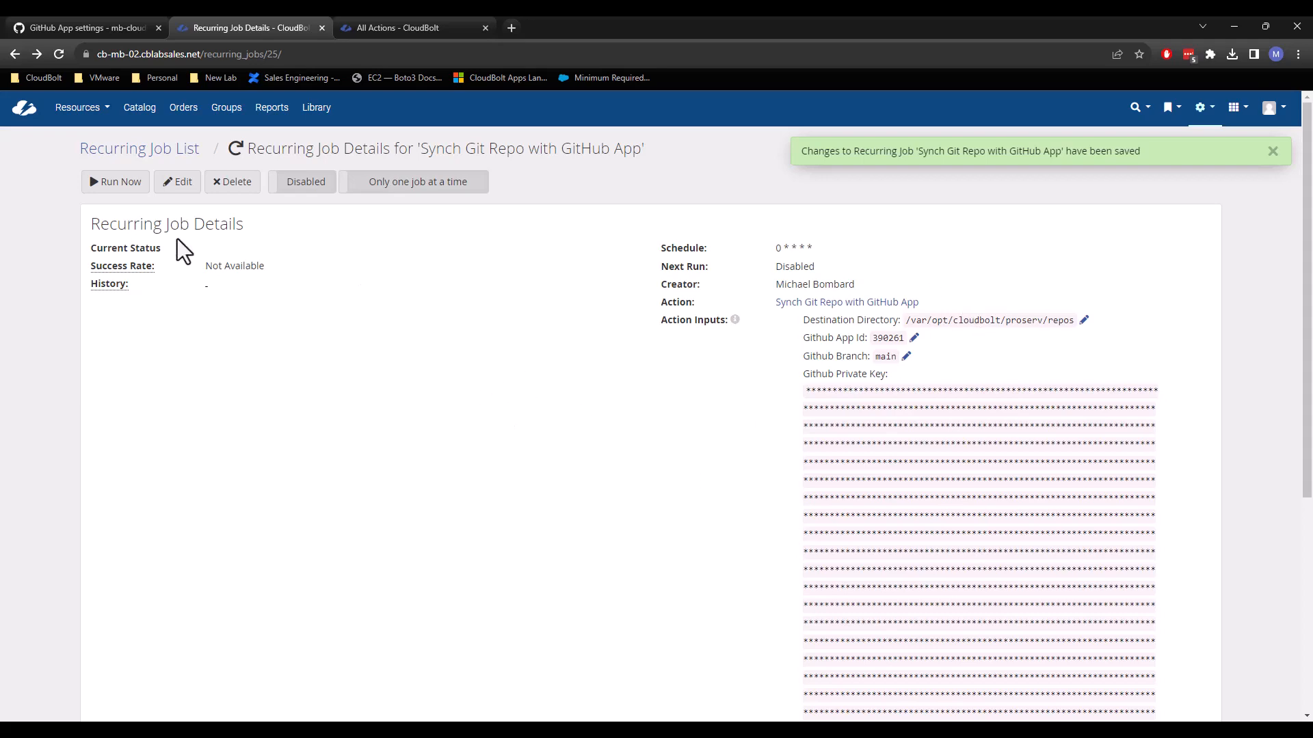
{"action": "scroll", "coordinate": [445, 315], "scroll_direction": "down", "scroll_amount": 10}
{"action": "scroll", "coordinate": [470, 387], "scroll_direction": "up", "scroll_amount": 10}
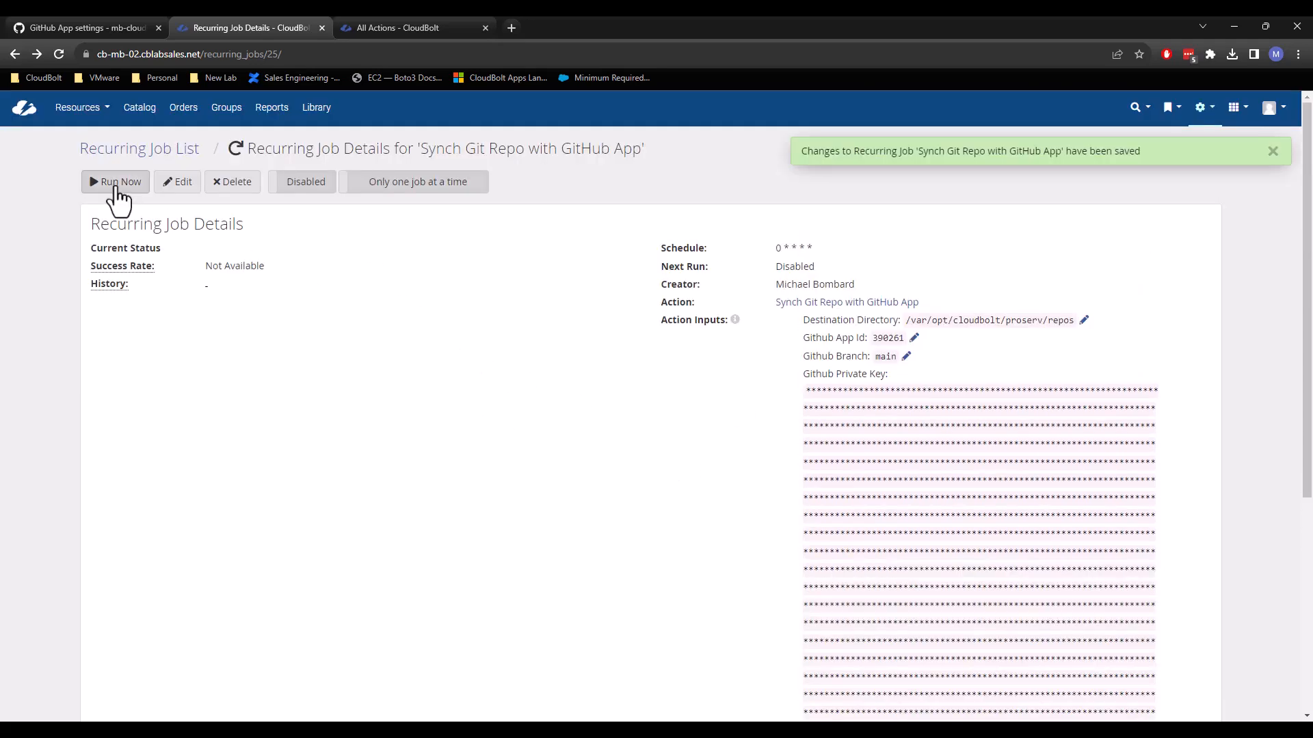
- Run the disabled recurring job immediately, confirm the execution, and open the spawned job's details
{"action": "left_click", "coordinate": [115, 186]}
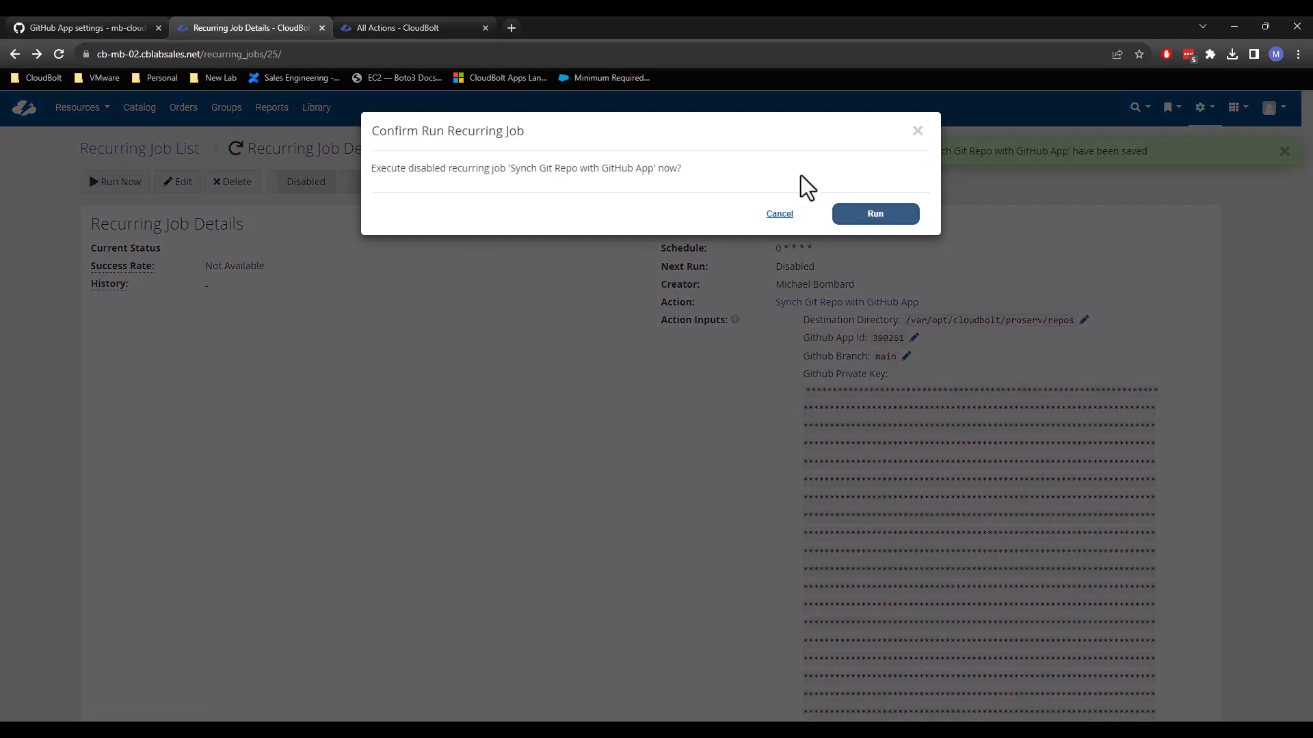
{"action": "left_click", "coordinate": [875, 218]}
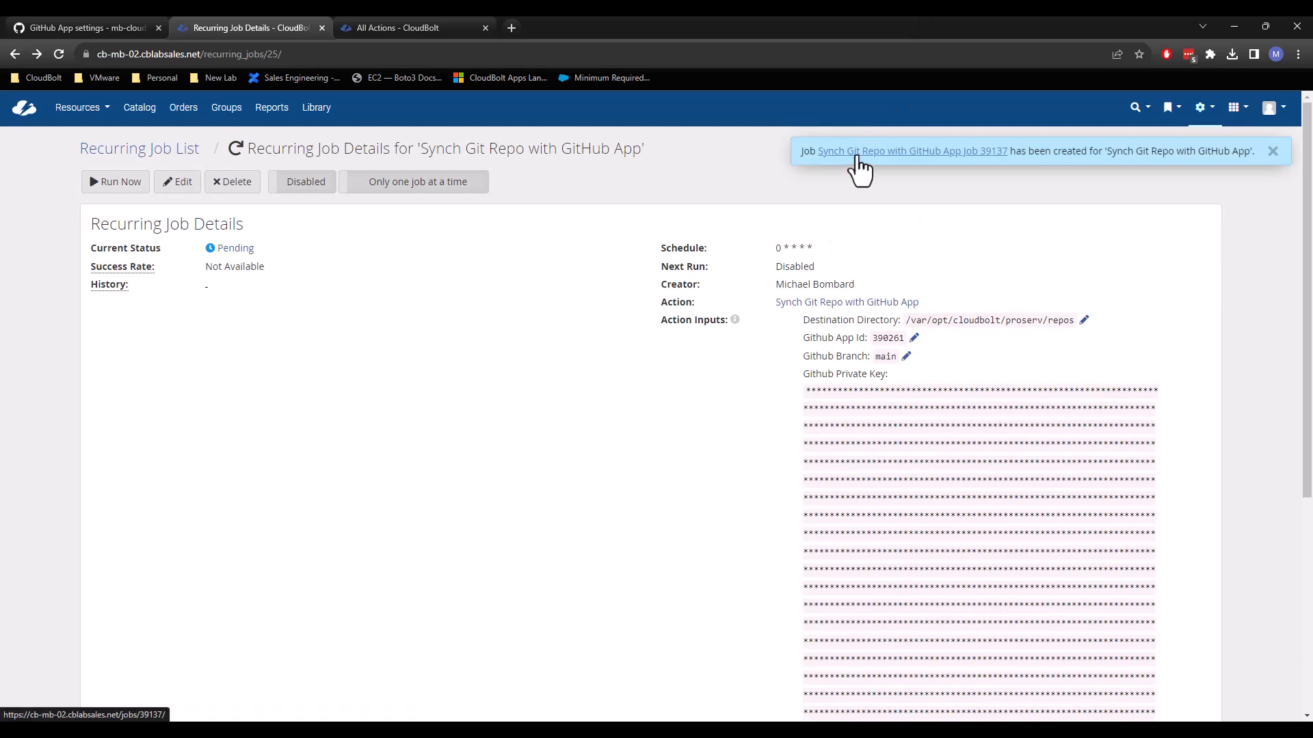
{"action": "left_click", "coordinate": [858, 158]}
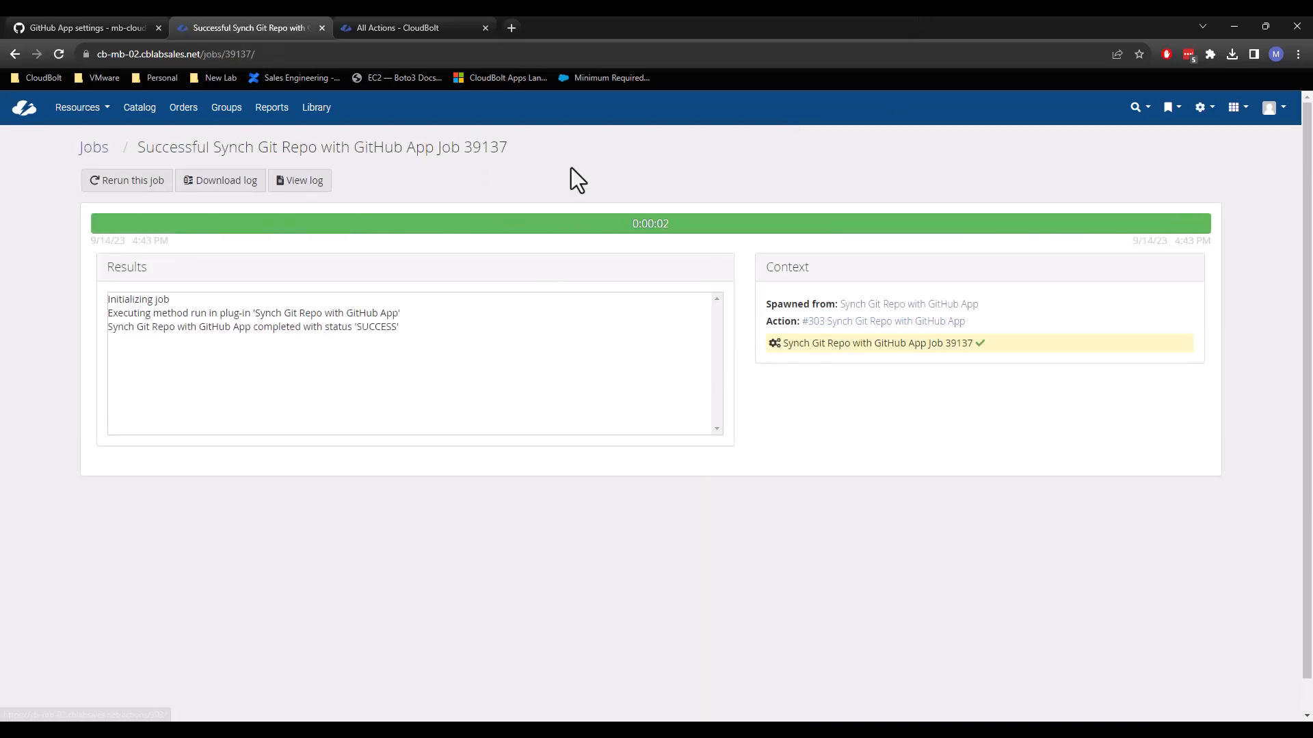
- View the detailed log of the spawned sync job, return to the job's details and rerun it
{"action": "left_click", "coordinate": [293, 184]}
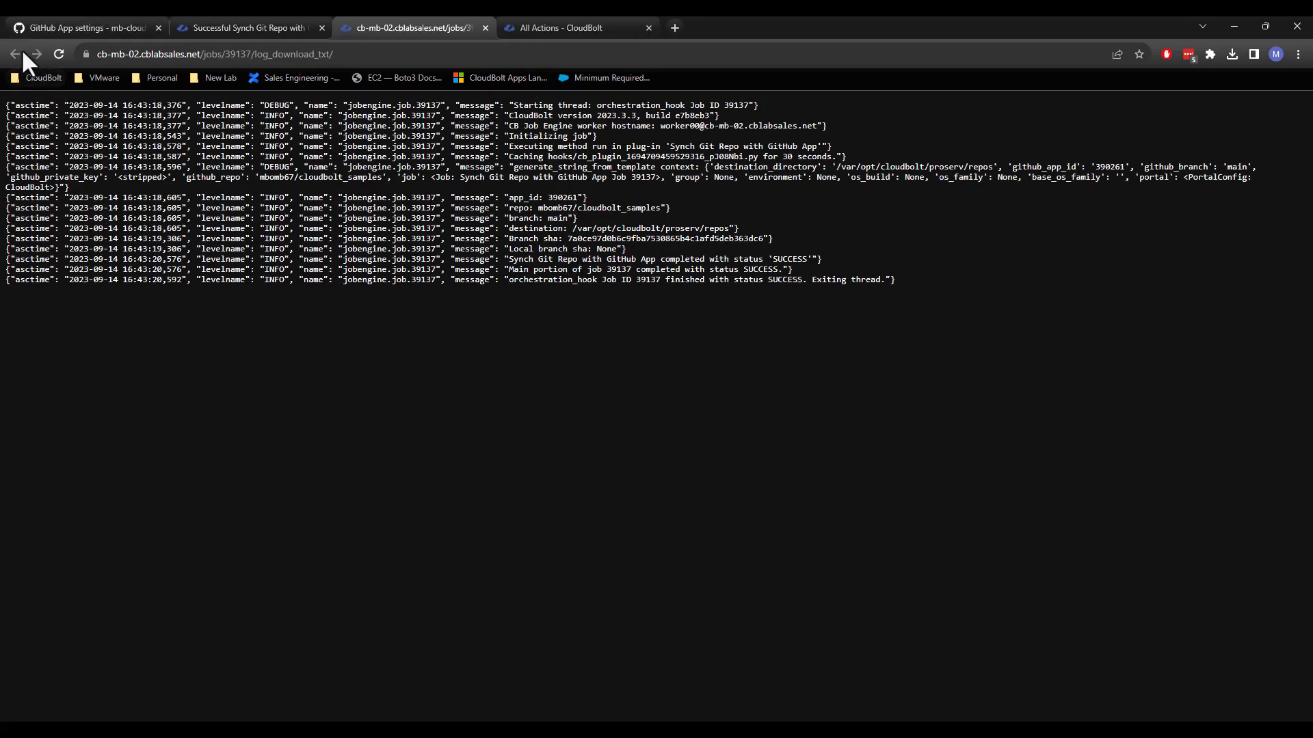
{"action": "left_click", "coordinate": [263, 26]}
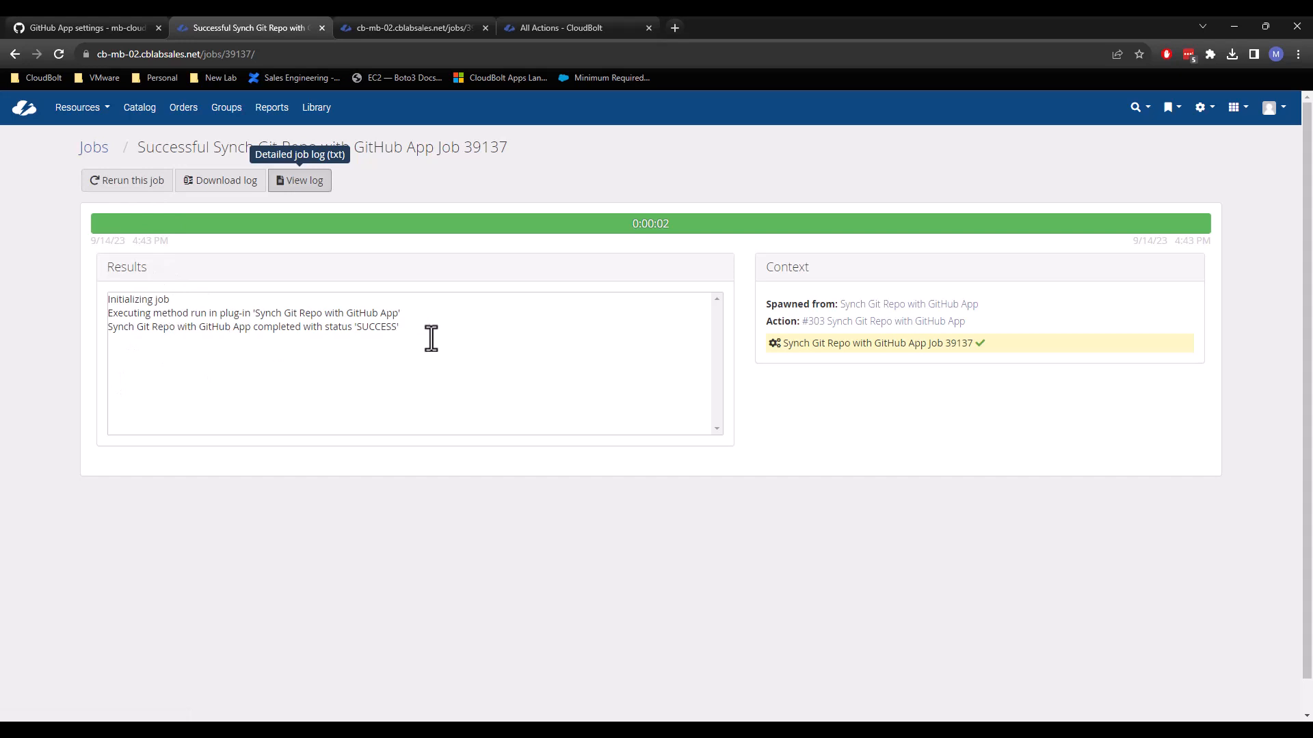
{"action": "left_click", "coordinate": [117, 183]}
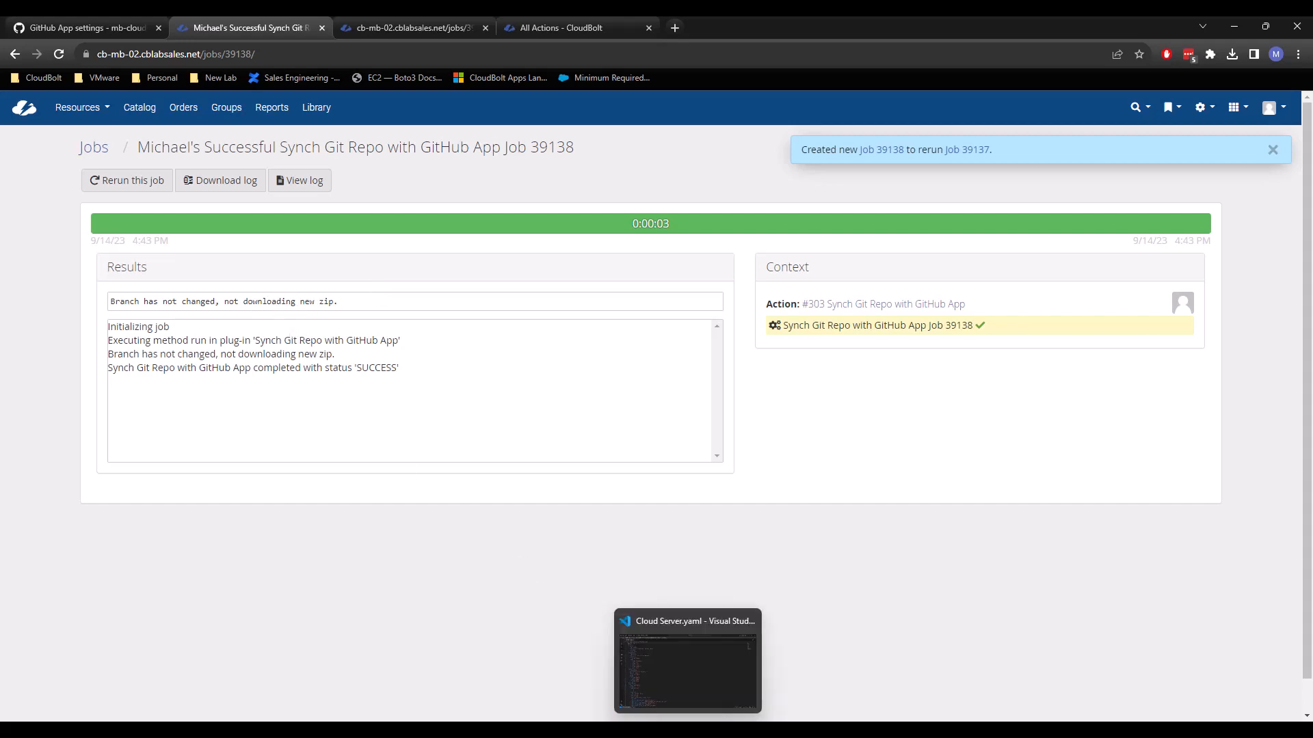
- Switch to the cb-mb-02 terminal in PyCharm and list the proserv directory's contents after the sync
{"action": "left_click", "coordinate": [687, 730]}
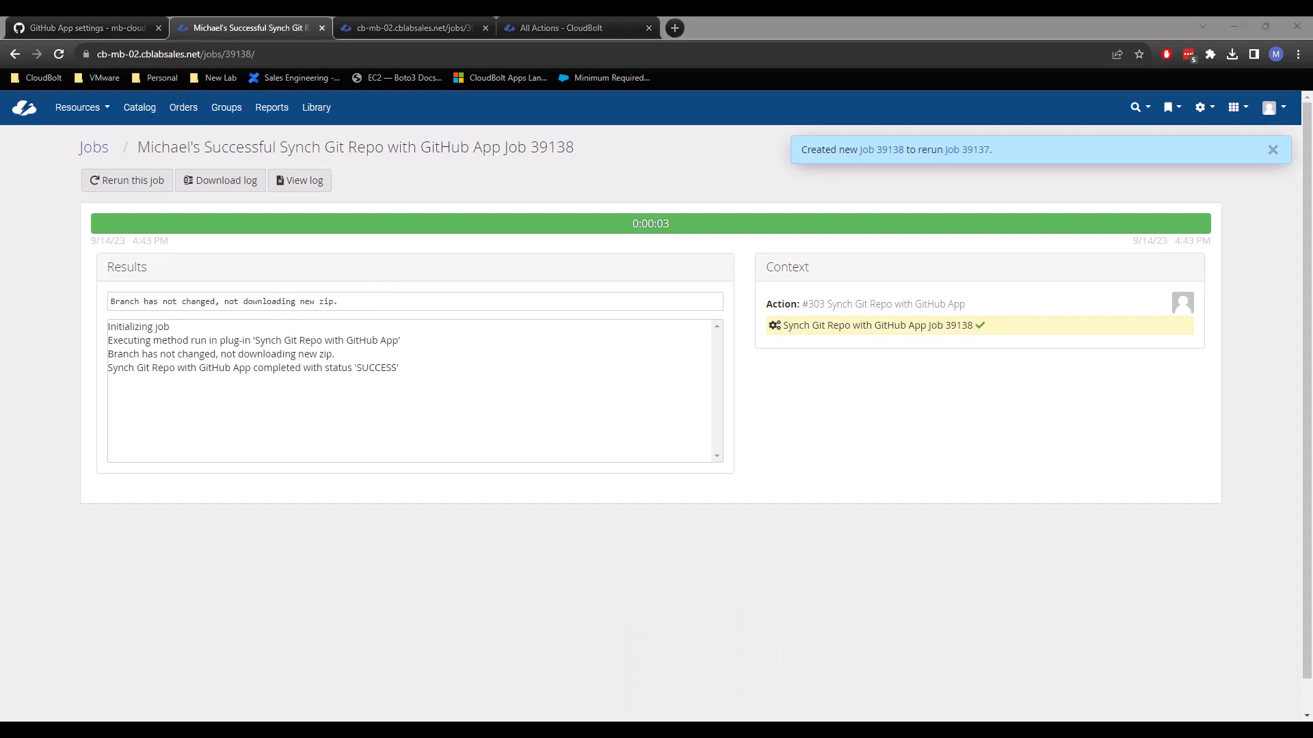
{"action": "double_click", "coordinate": [669, 558]}
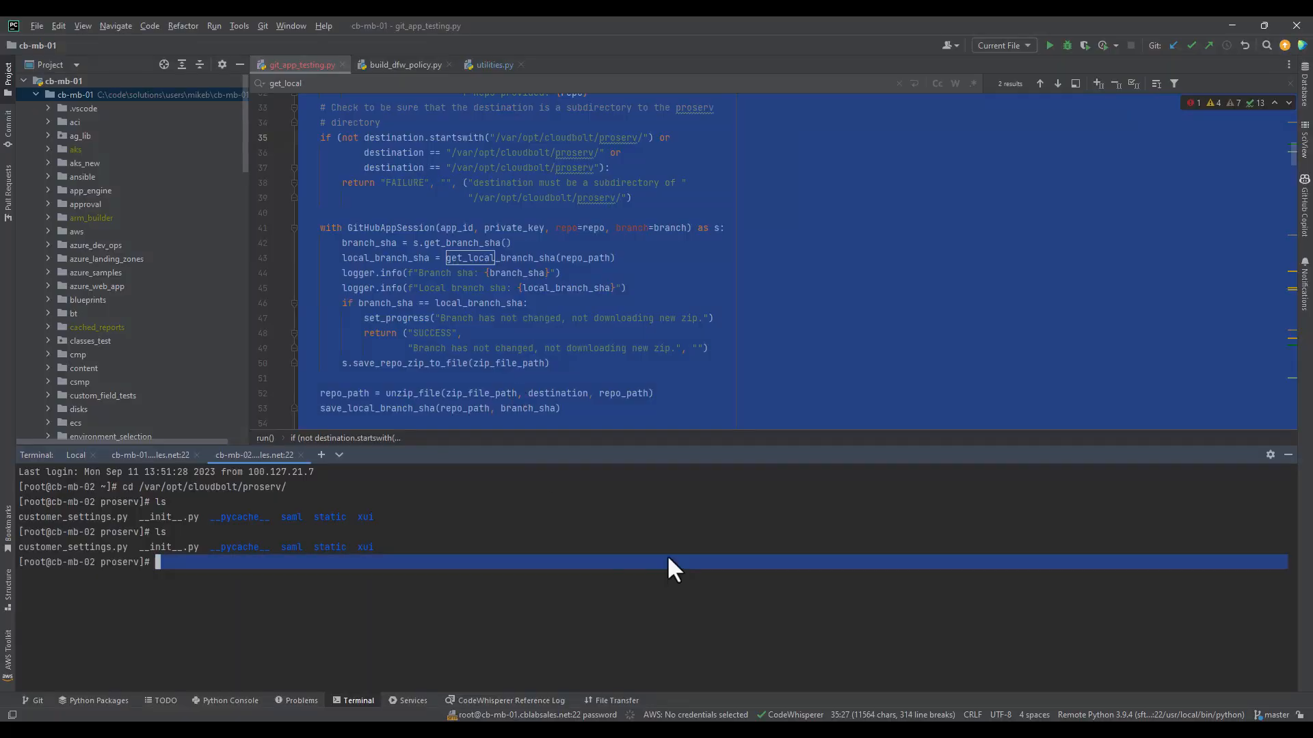
{"action": "type", "text": "ls"}
{"action": "key", "text": "Return"}
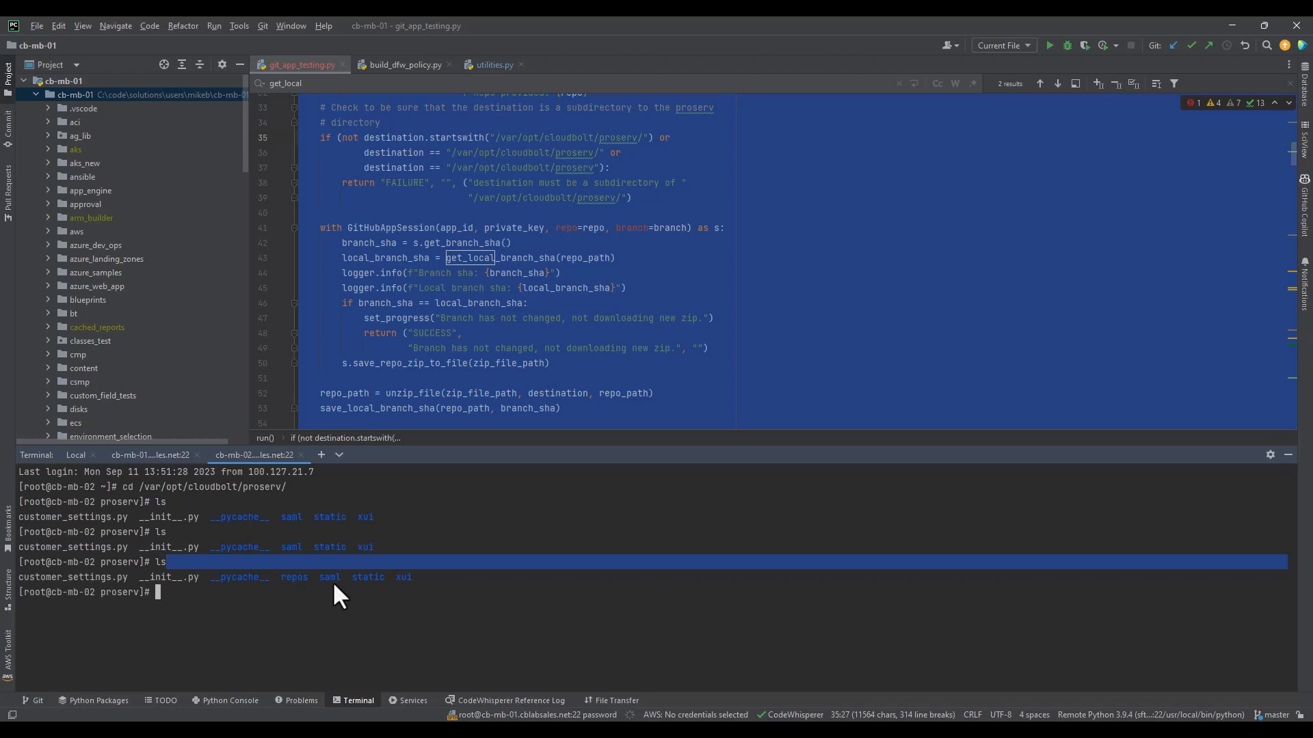
- Change into the repos directory on cb-mb-02 and list its contents
{"action": "type", "text": "repos"}
{"action": "key", "text": "Return"}
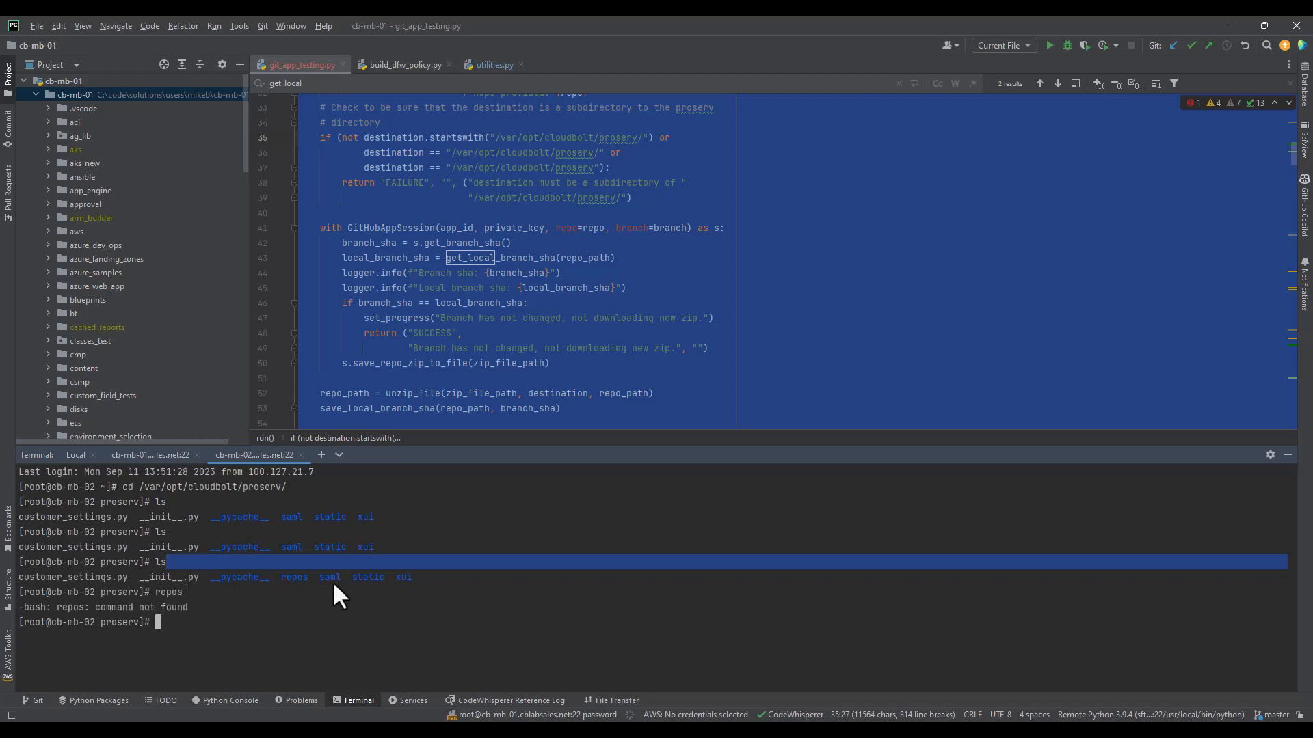
{"action": "type", "text": "cd repo"}
{"action": "key", "text": "Tab"}
{"action": "key", "text": "Return"}
{"action": "type", "text": "ls"}
{"action": "key", "text": "Return"}
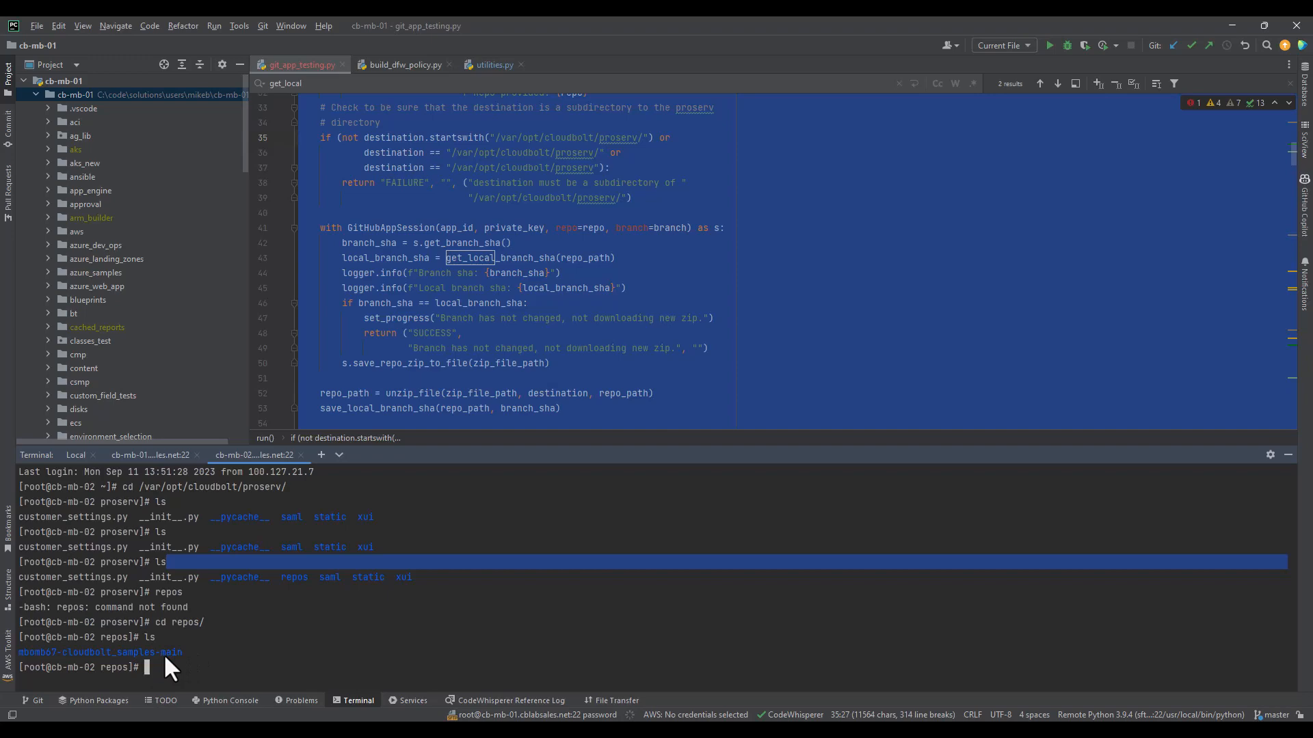
- Examine in git_app_testing.py how repo_path is built from the destination, the repo name with slashes replaced by dashes, and the branch
{"action": "left_click", "coordinate": [814, 224]}
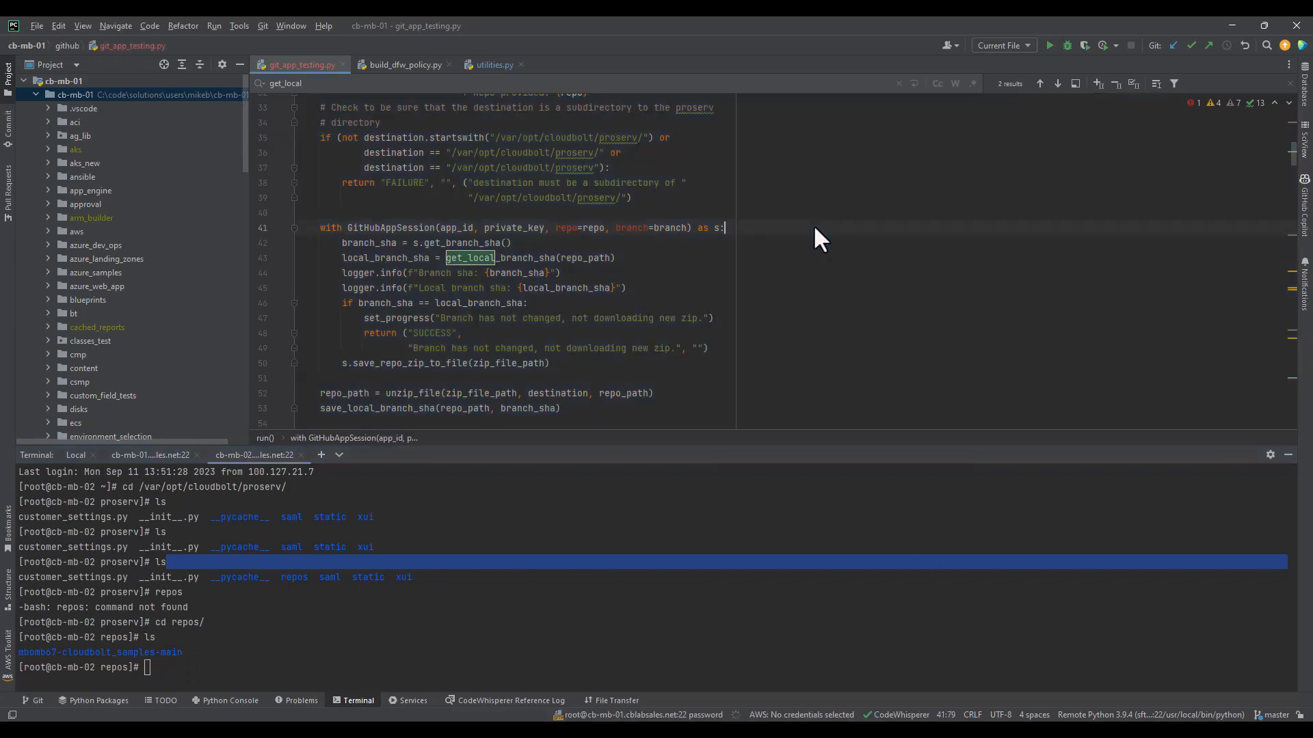
{"action": "scroll", "coordinate": [814, 224], "scroll_direction": "up", "scroll_amount": 9}
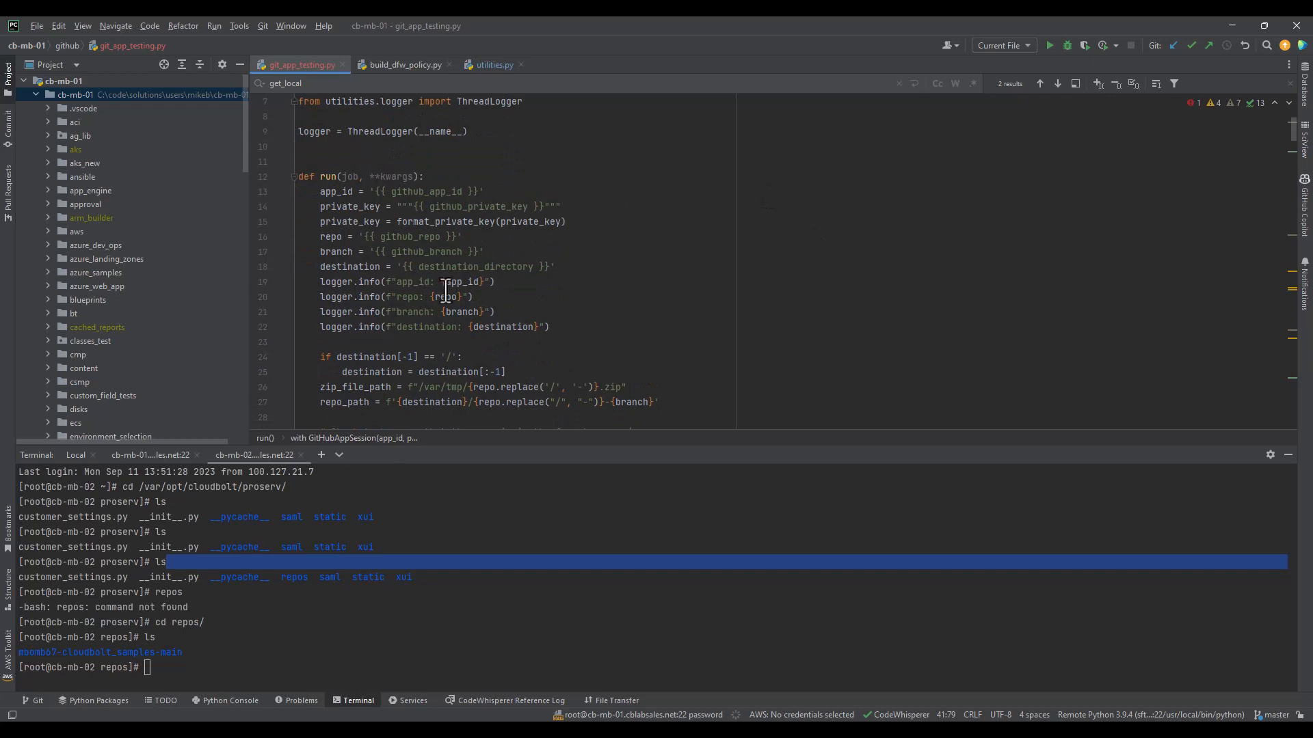
{"action": "scroll", "coordinate": [581, 400], "scroll_direction": "down", "scroll_amount": 1}
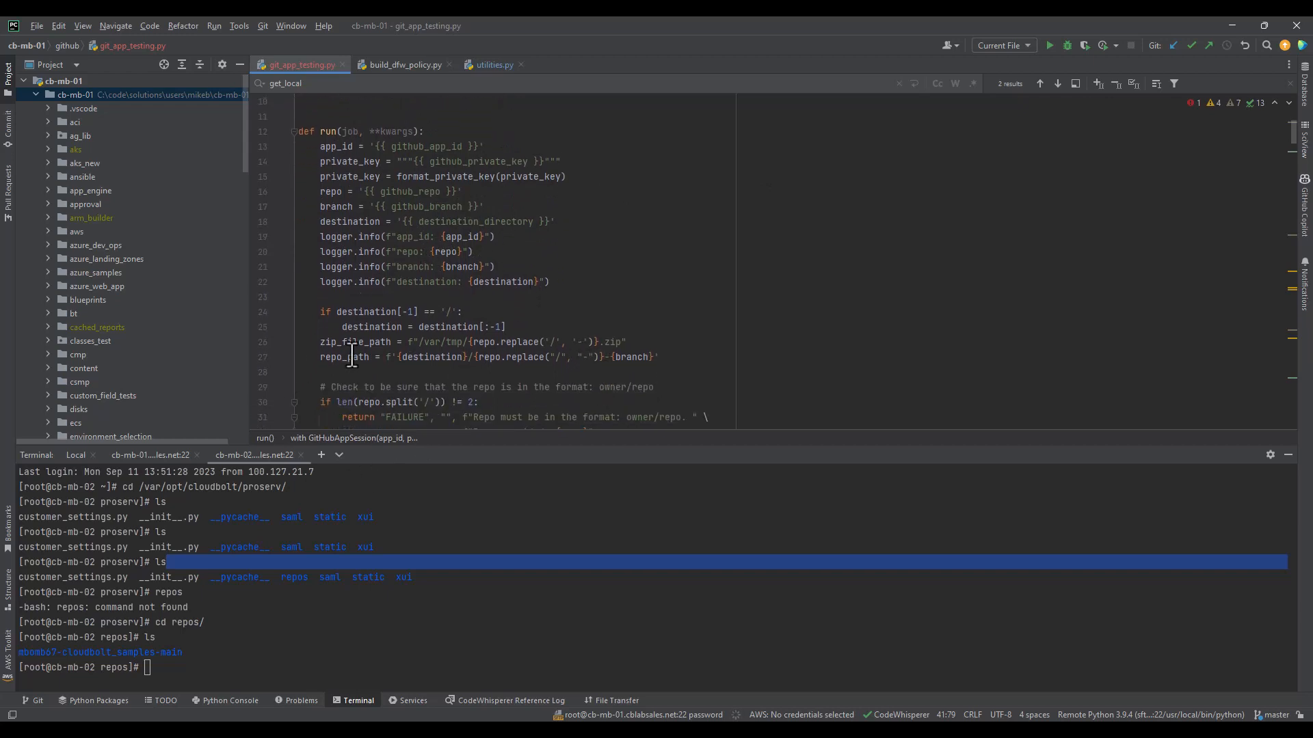
{"action": "left_click_drag", "start_coordinate": [320, 359], "coordinate": [369, 362]}
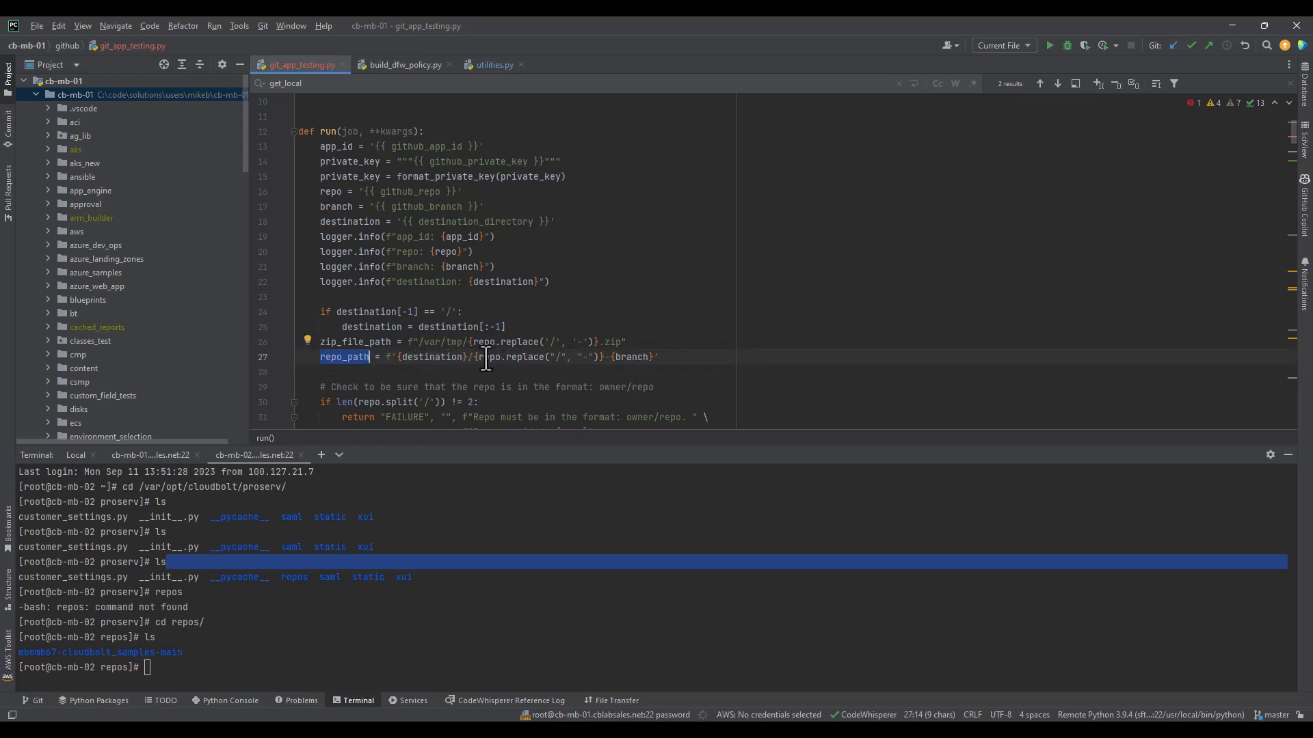
{"action": "mouse_move", "coordinate": [486, 360]}
{"action": "left_click_drag", "start_coordinate": [560, 357], "coordinate": [554, 357]}
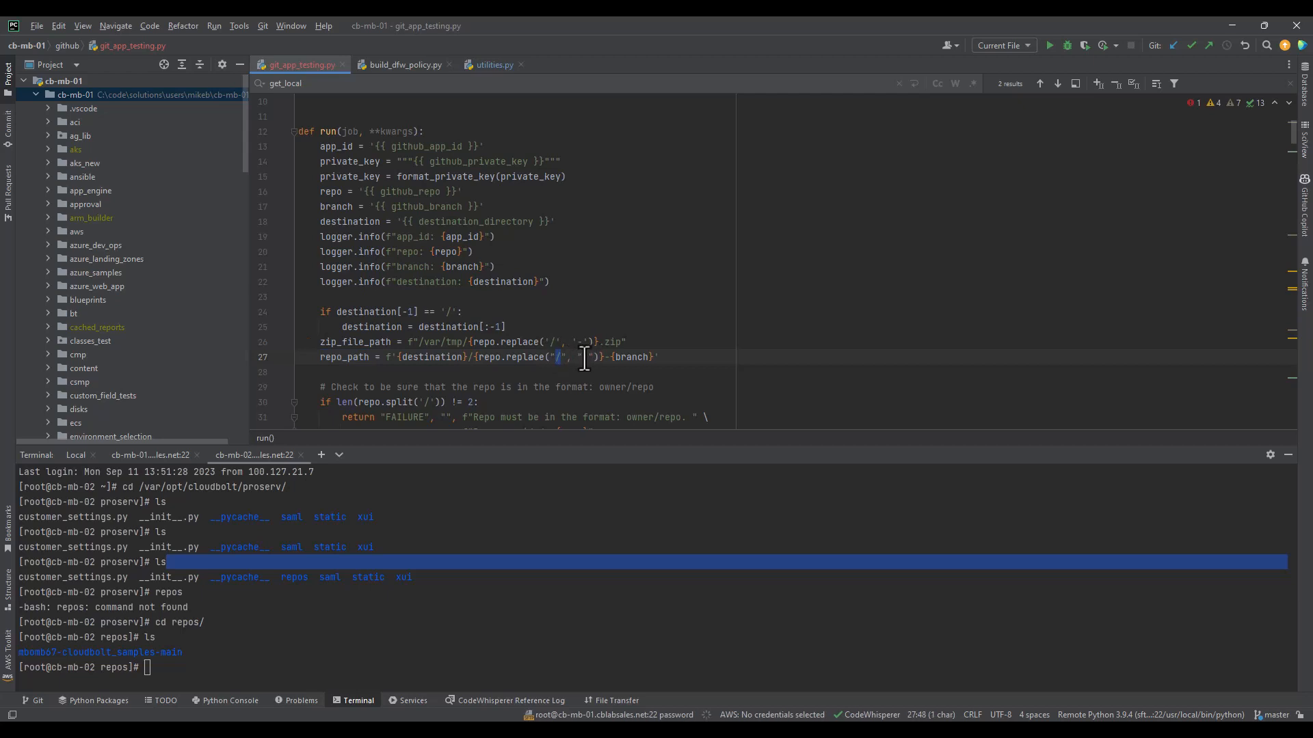
{"action": "left_click", "coordinate": [584, 357]}
{"action": "left_click", "coordinate": [618, 372]}
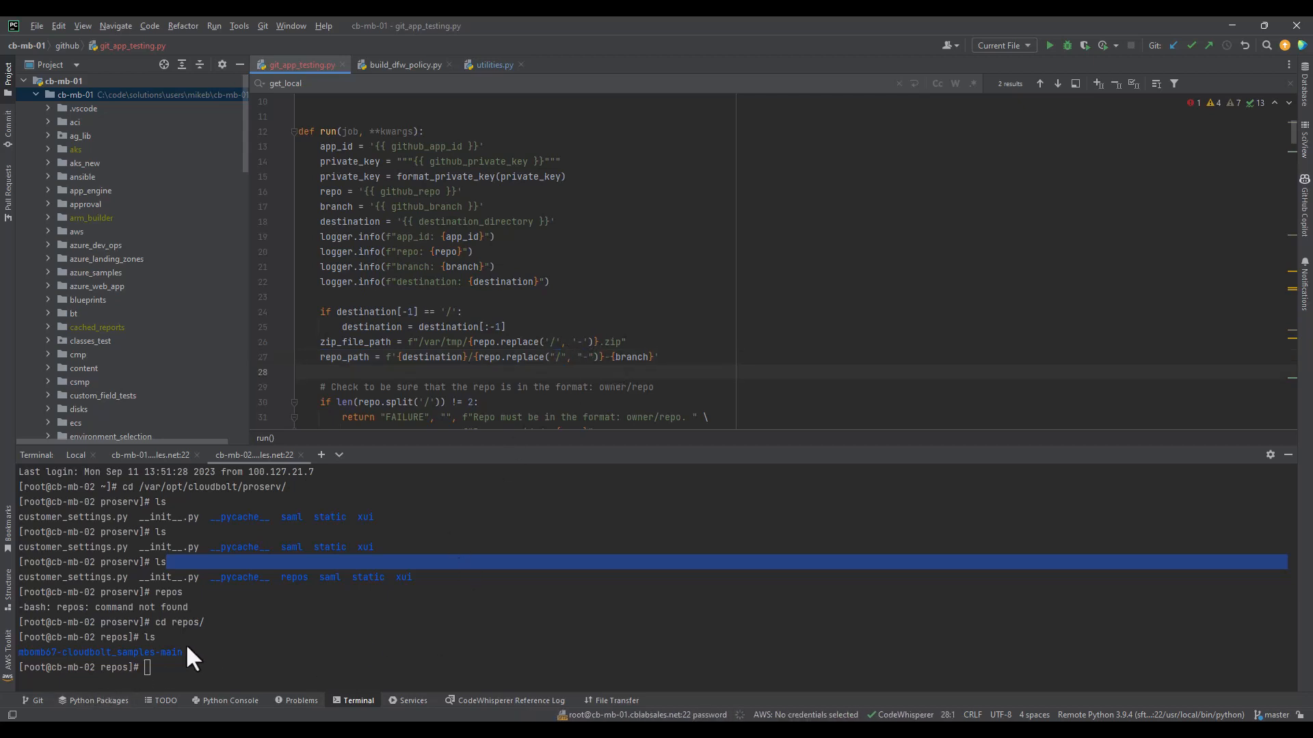
- Change into the synced cloudbolt_samples-main repository folder on cb-mb-02 and list its contents
{"action": "left_click", "coordinate": [203, 661]}
{"action": "type", "text": "cd "}
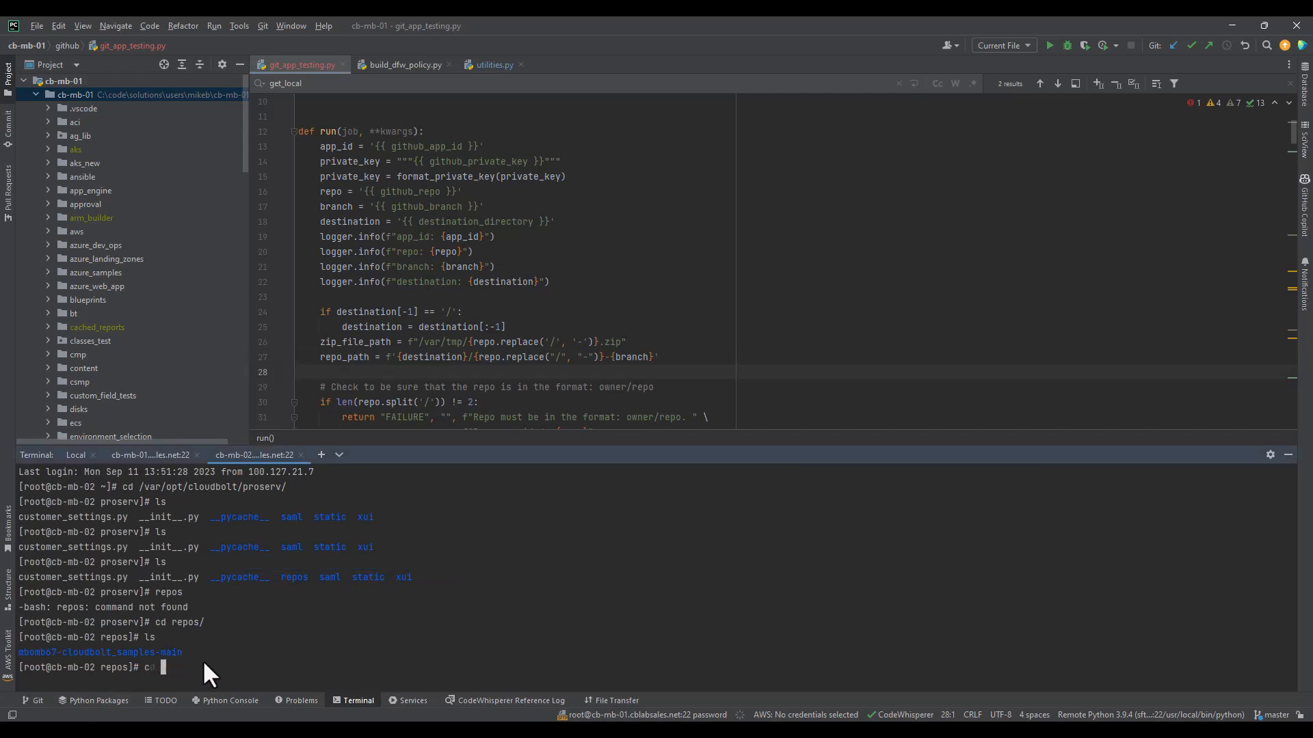
{"action": "type", "text": "mbo"}
{"action": "key", "text": "Tab"}
{"action": "key", "text": "Return"}
{"action": "type", "text": "ls"}
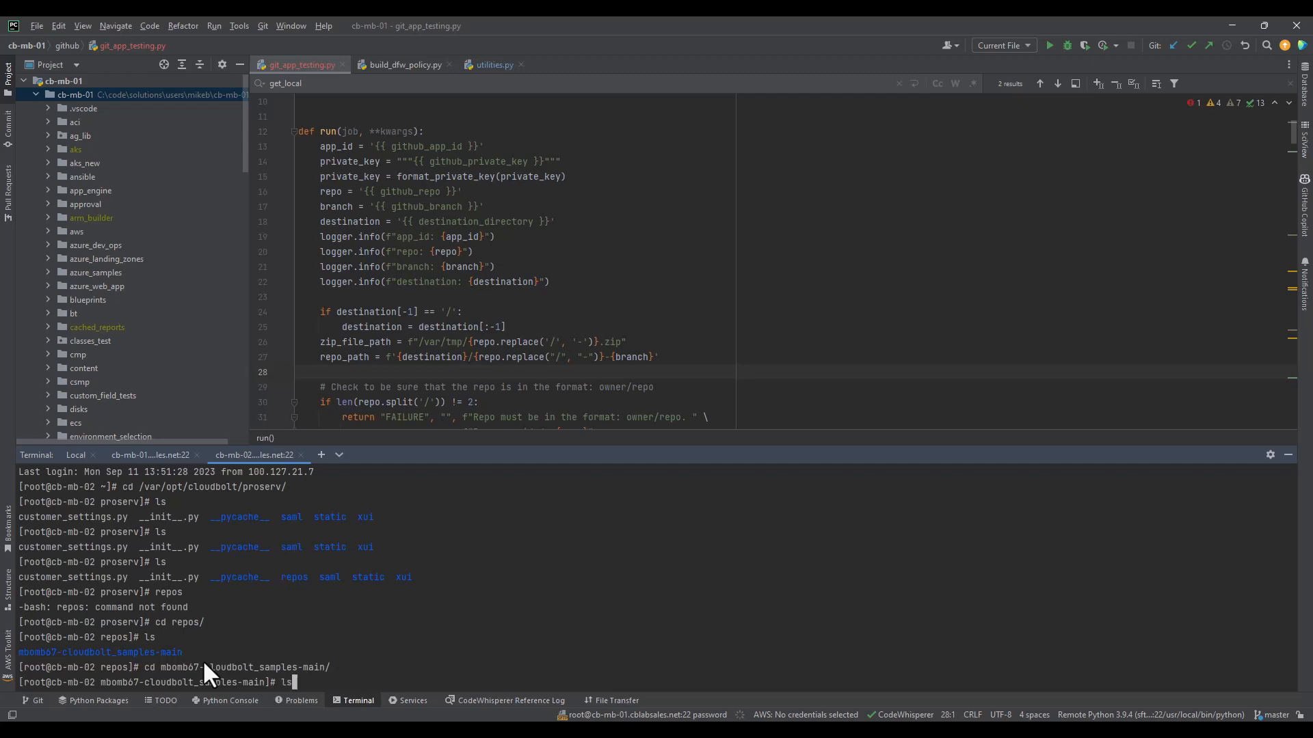
{"action": "key", "text": "Return"}
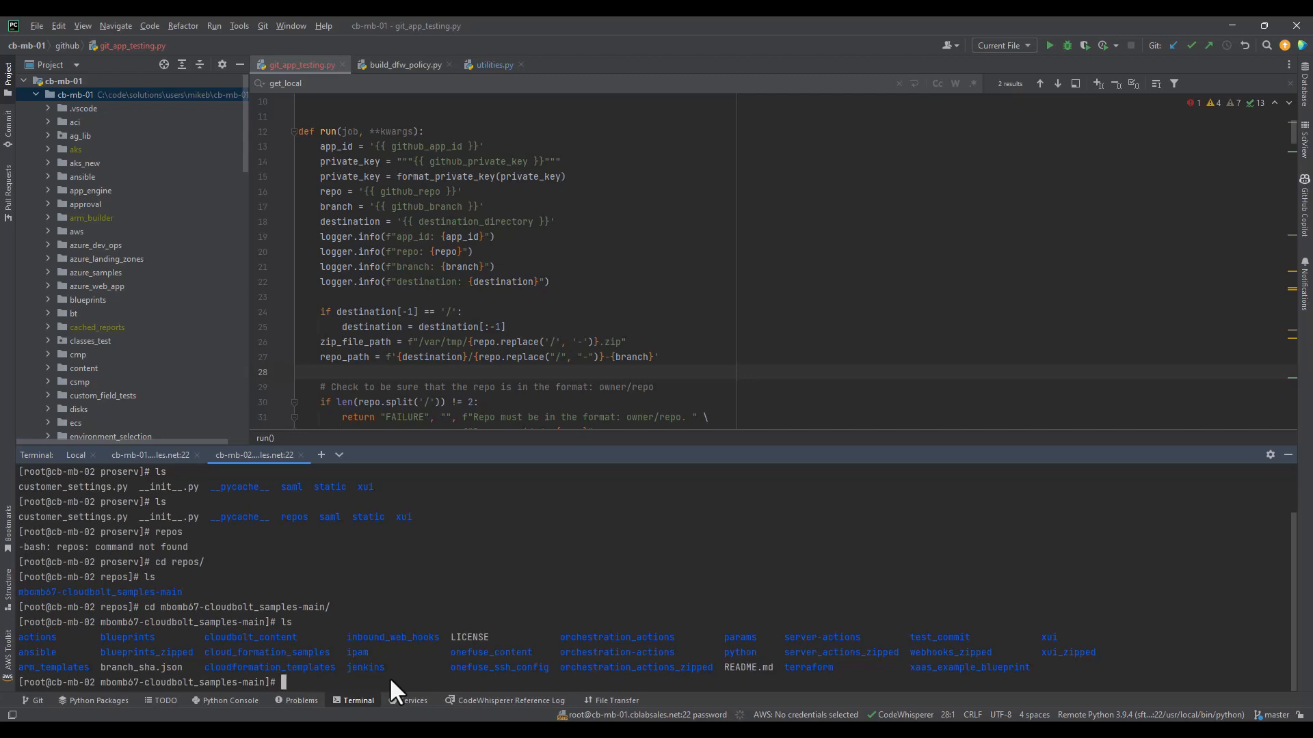
- Point out branch_sha.json in the synced repository, go back up to the repos directory and list its contents
{"action": "left_click_drag", "start_coordinate": [101, 667], "coordinate": [178, 670]}
{"action": "left_click", "coordinate": [182, 670]}
{"action": "type", "text": "d .."}
{"action": "key", "text": "Return"}
{"action": "type", "text": "ls"}
{"action": "key", "text": "Return"}
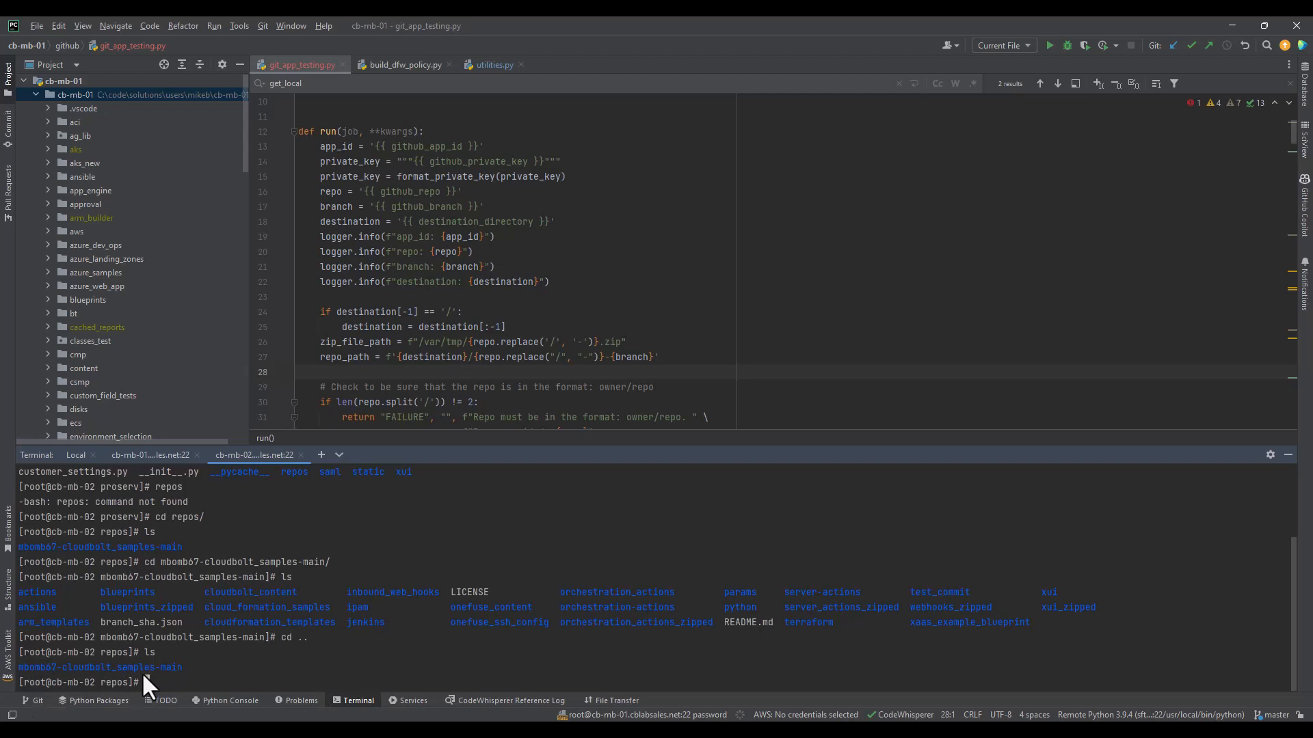
{"action": "double_click", "coordinate": [159, 686]}
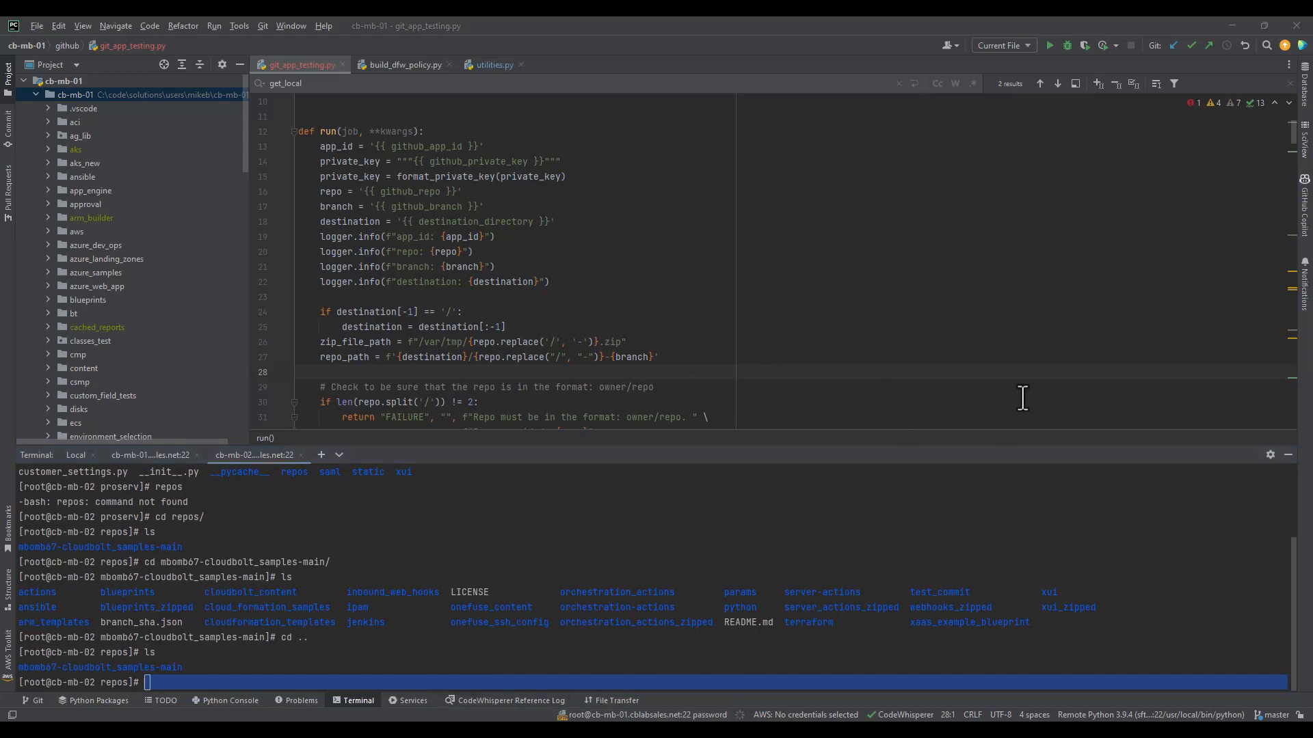
- Switch to File Explorer and open the local cloudbolt_samples folder under C:\code
{"action": "key", "text": "super+e"}
{"action": "scroll", "coordinate": [419, 376], "scroll_direction": "down", "scroll_amount": 3}
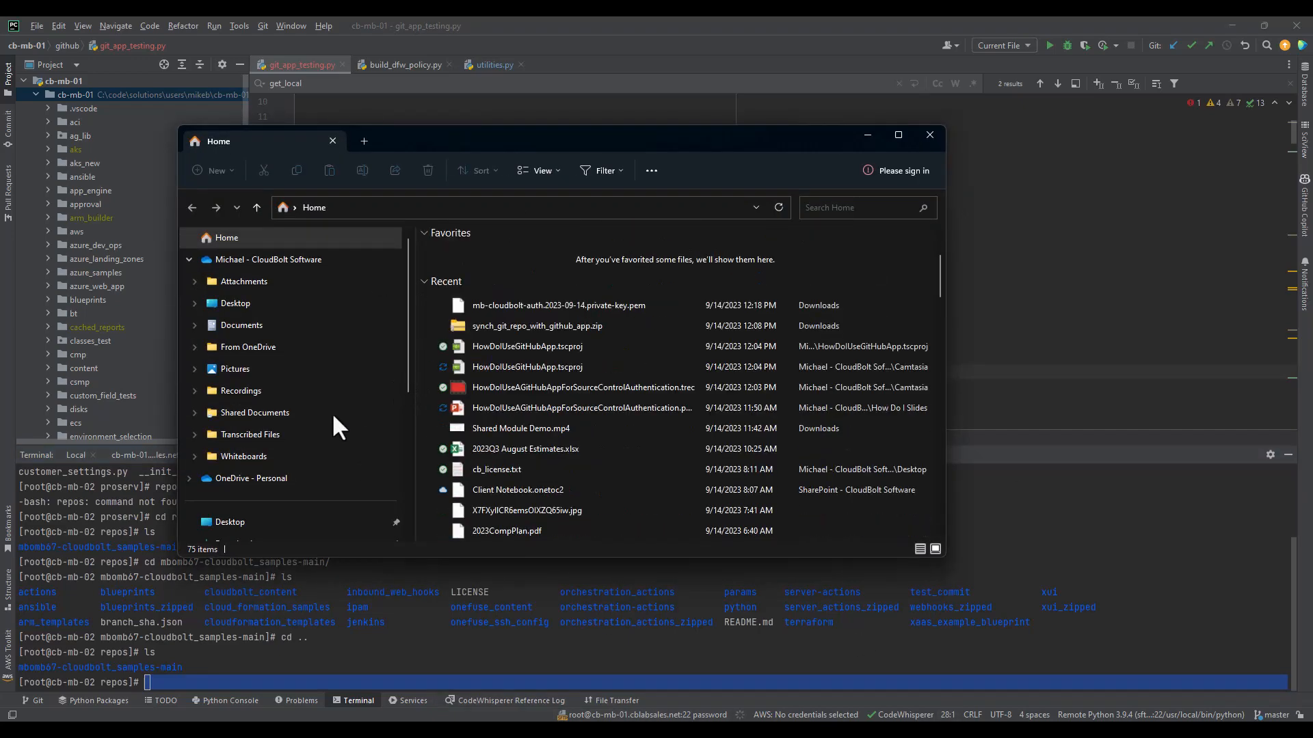
{"action": "scroll", "coordinate": [328, 414], "scroll_direction": "down", "scroll_amount": 10}
{"action": "left_click", "coordinate": [235, 457]}
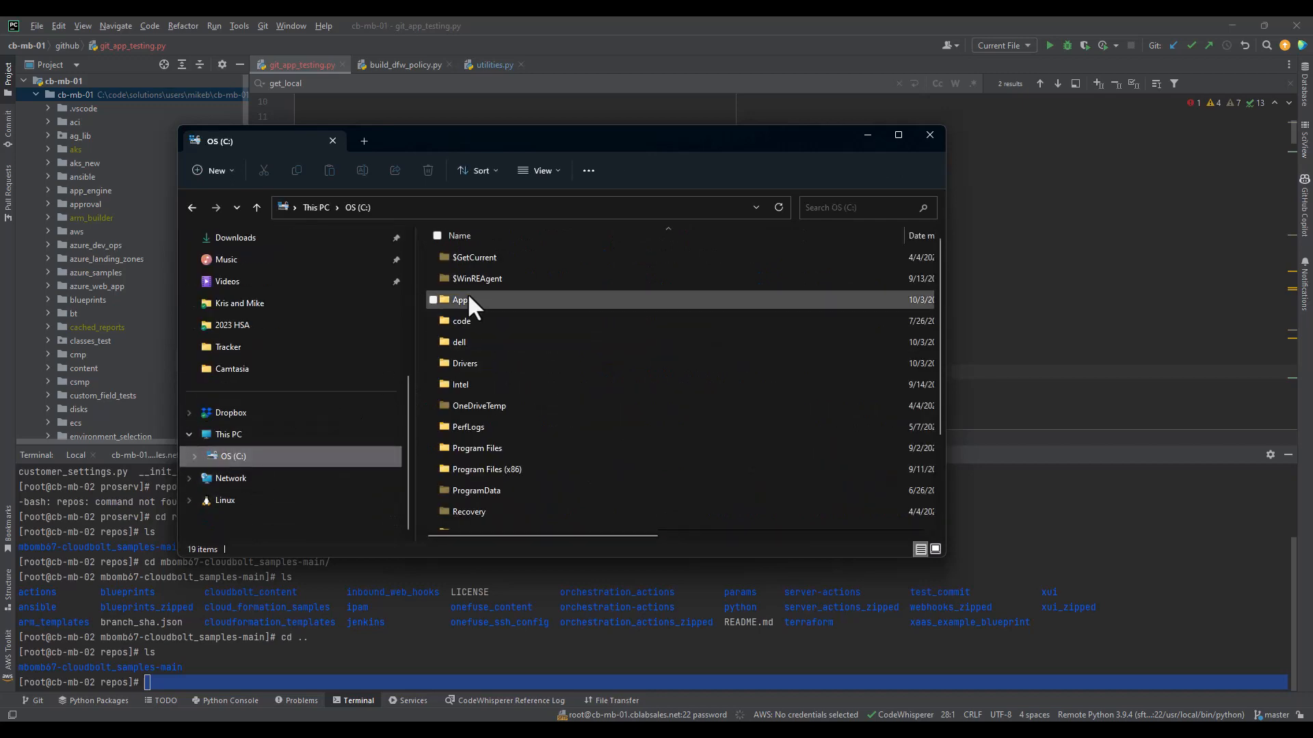
{"action": "double_click", "coordinate": [471, 321]}
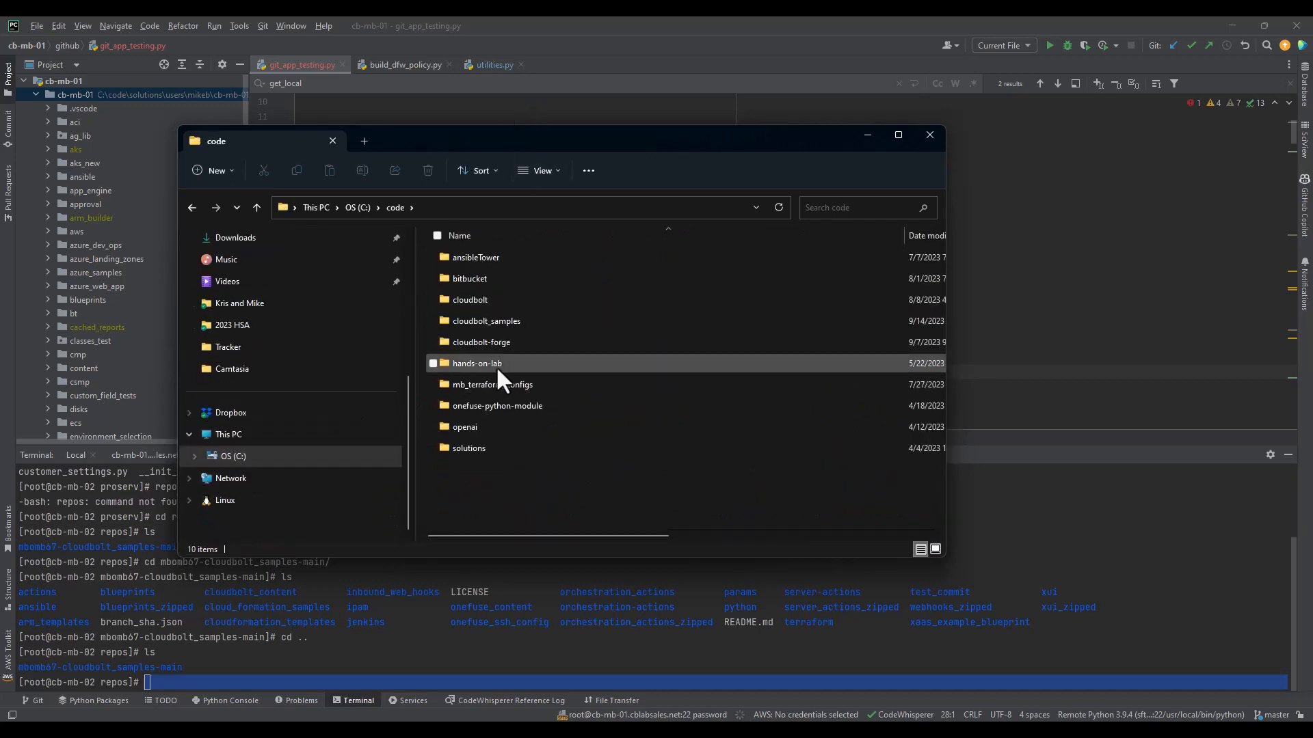
{"action": "double_click", "coordinate": [487, 321]}
{"action": "scroll", "coordinate": [704, 389], "scroll_direction": "down", "scroll_amount": 5}
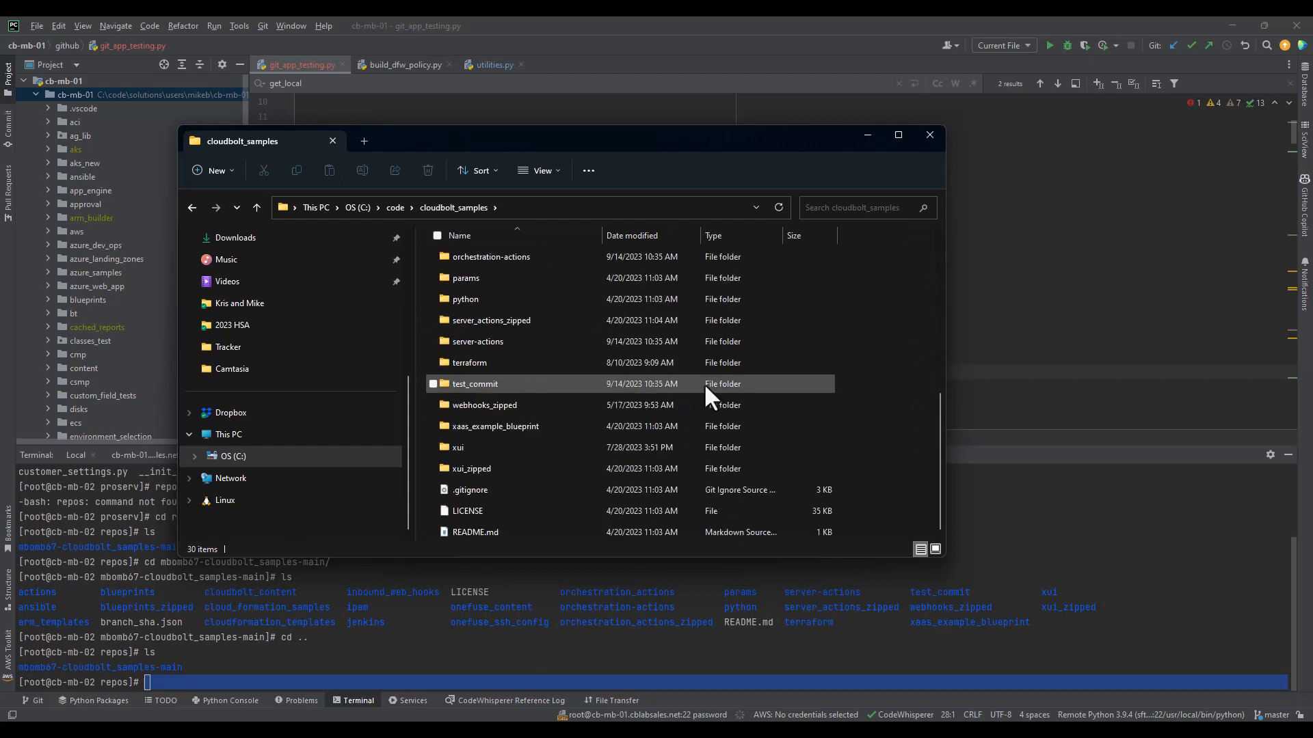
- Create a new text document named test2.txt in the local cloudbolt_samples folder
{"action": "right_click", "coordinate": [895, 493]}
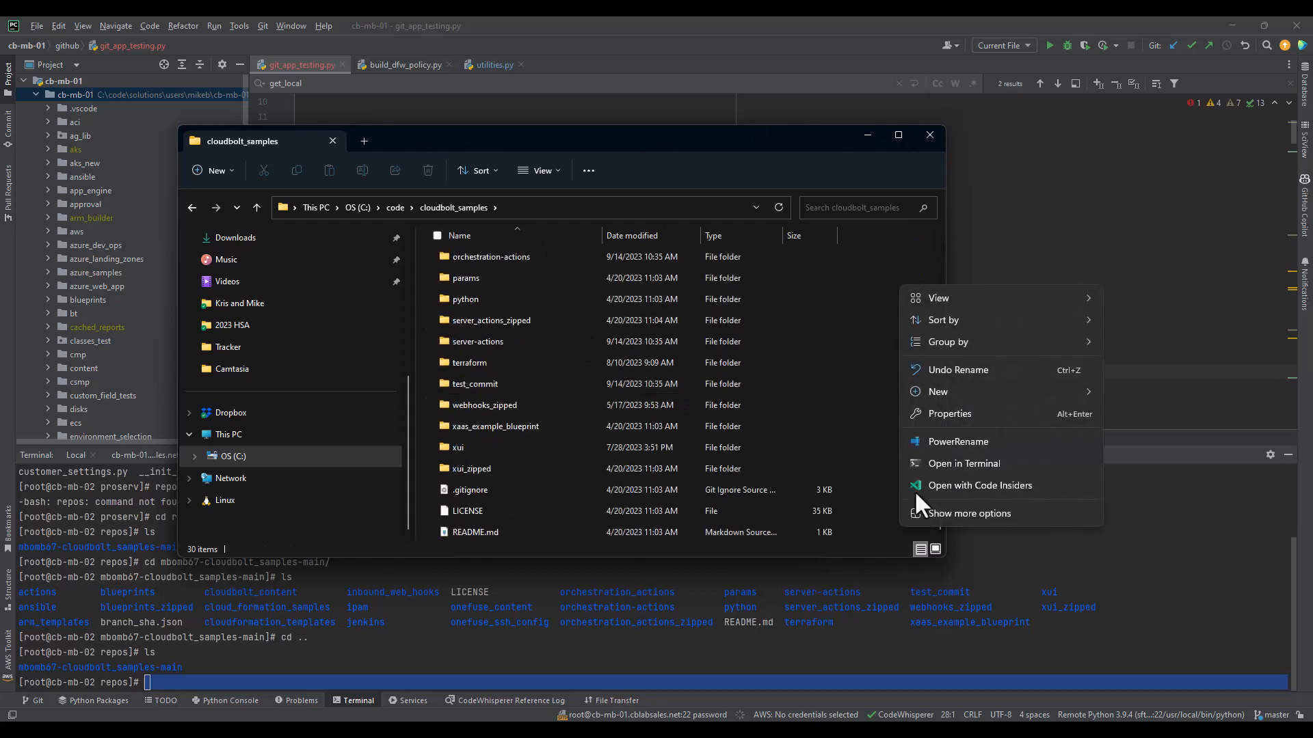
{"action": "mouse_move", "coordinate": [950, 388]}
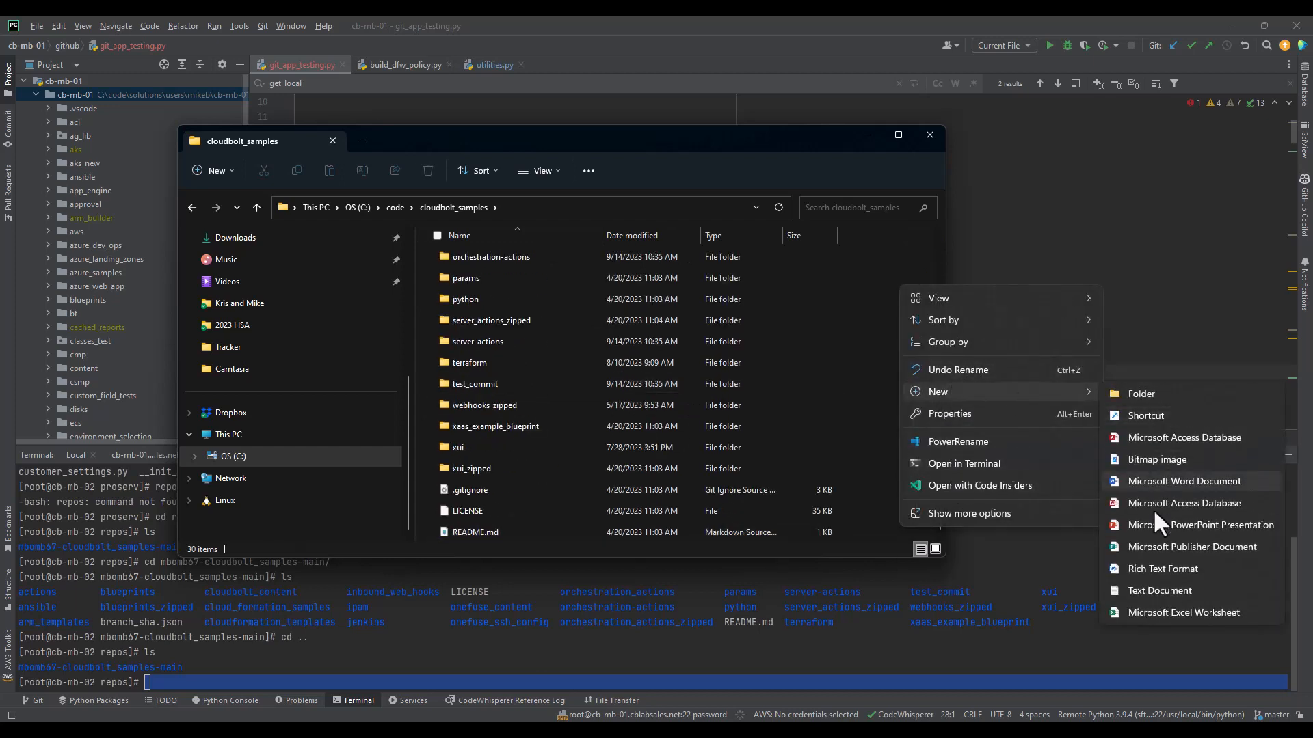
{"action": "left_click", "coordinate": [1139, 591]}
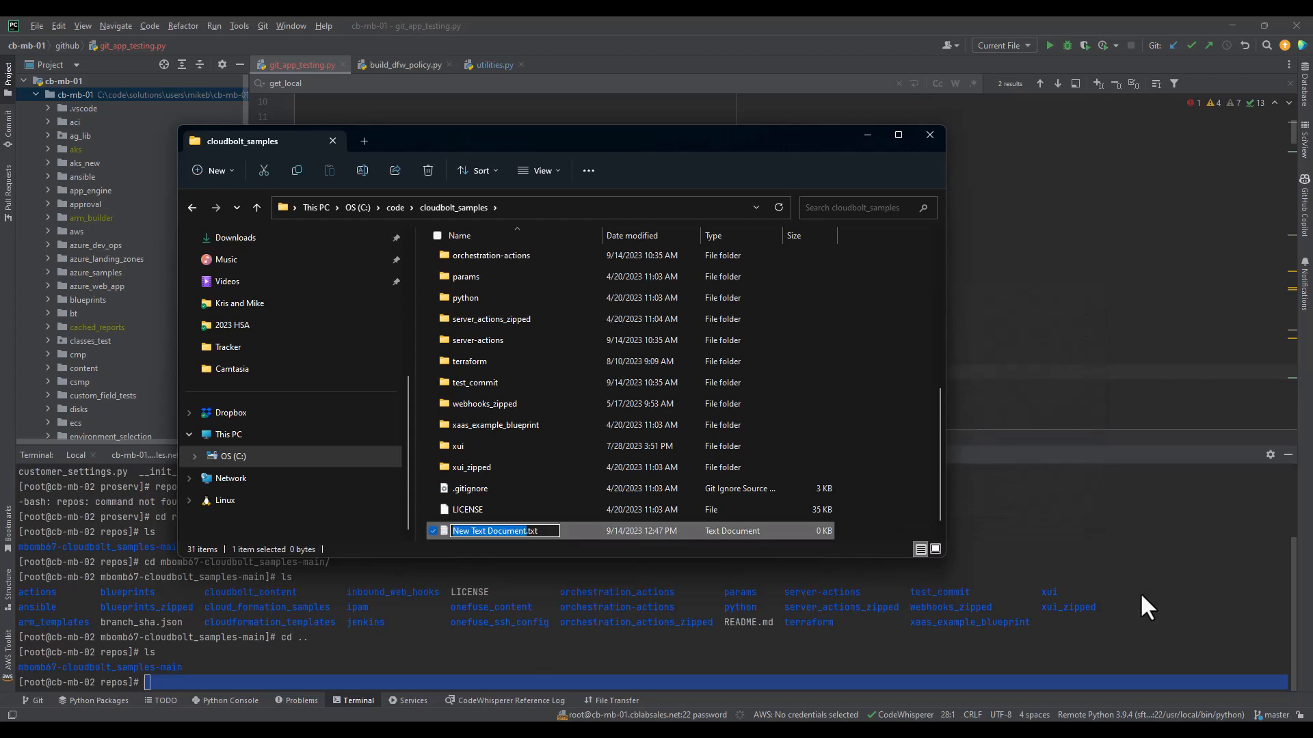
{"action": "type", "text": "test2"}
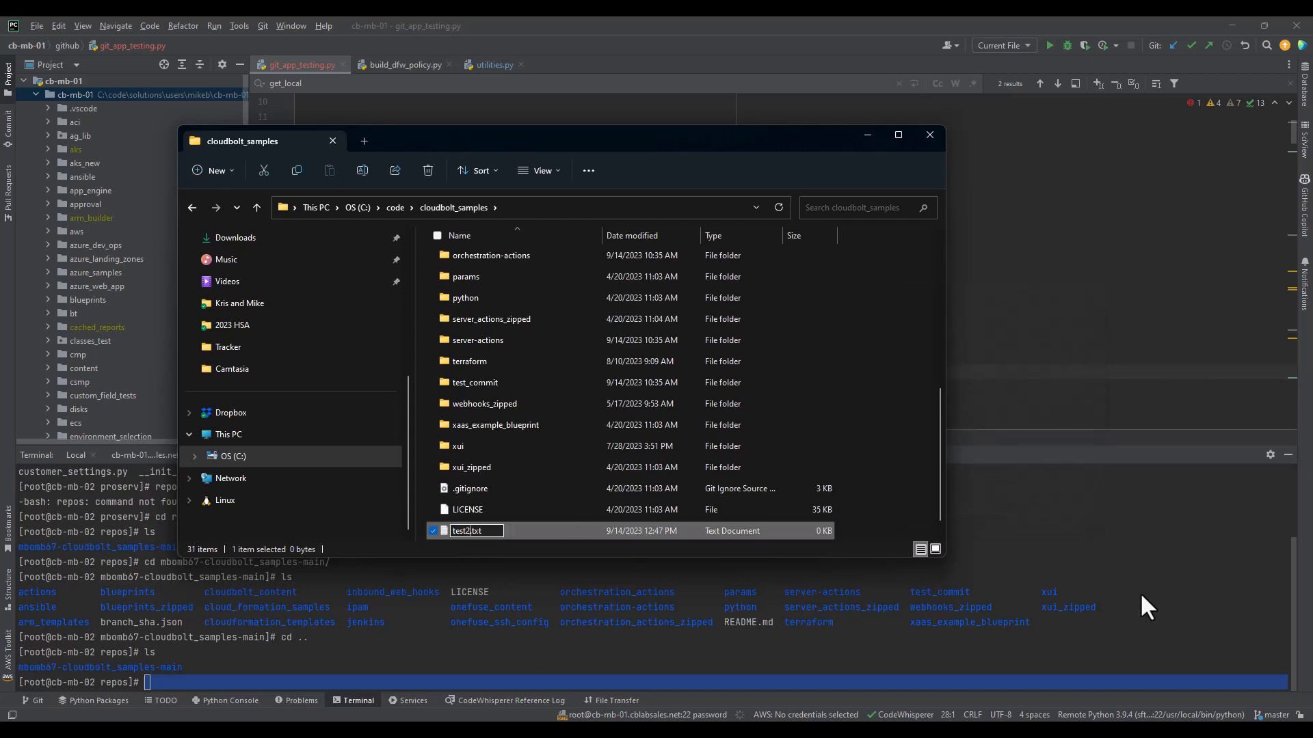
{"action": "key", "text": "Return"}
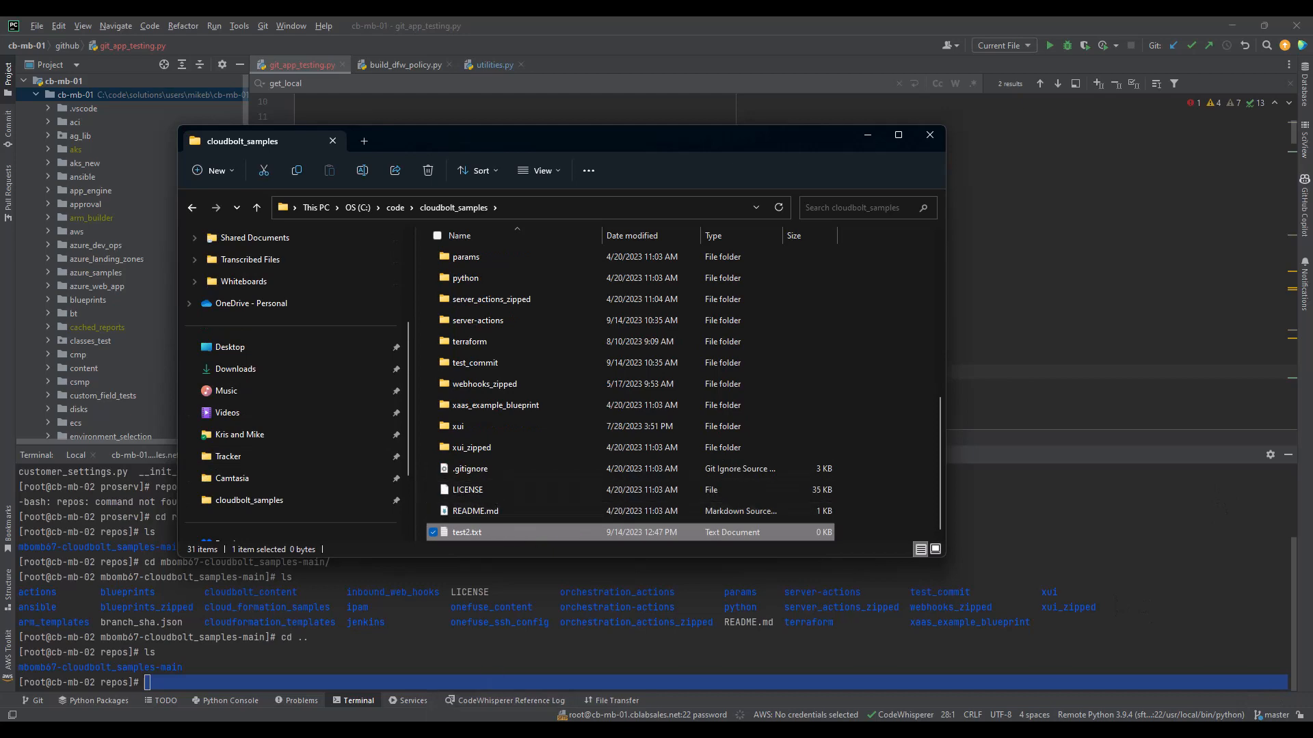
- Switch to GitHub Desktop, commit the new test2.txt to main in cloudbolt_samples and push it to origin
{"action": "key", "text": "super"}
{"action": "type", "text": "gith"}
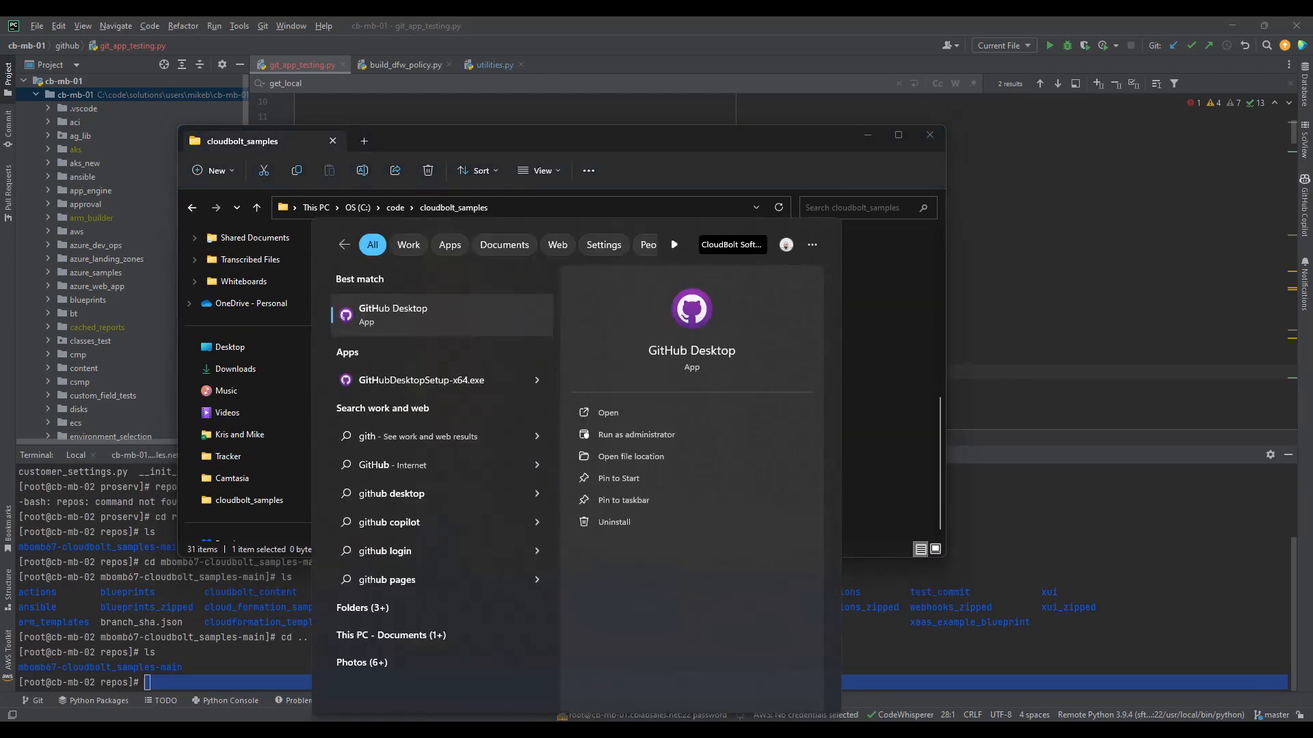
{"action": "key", "text": "Return"}
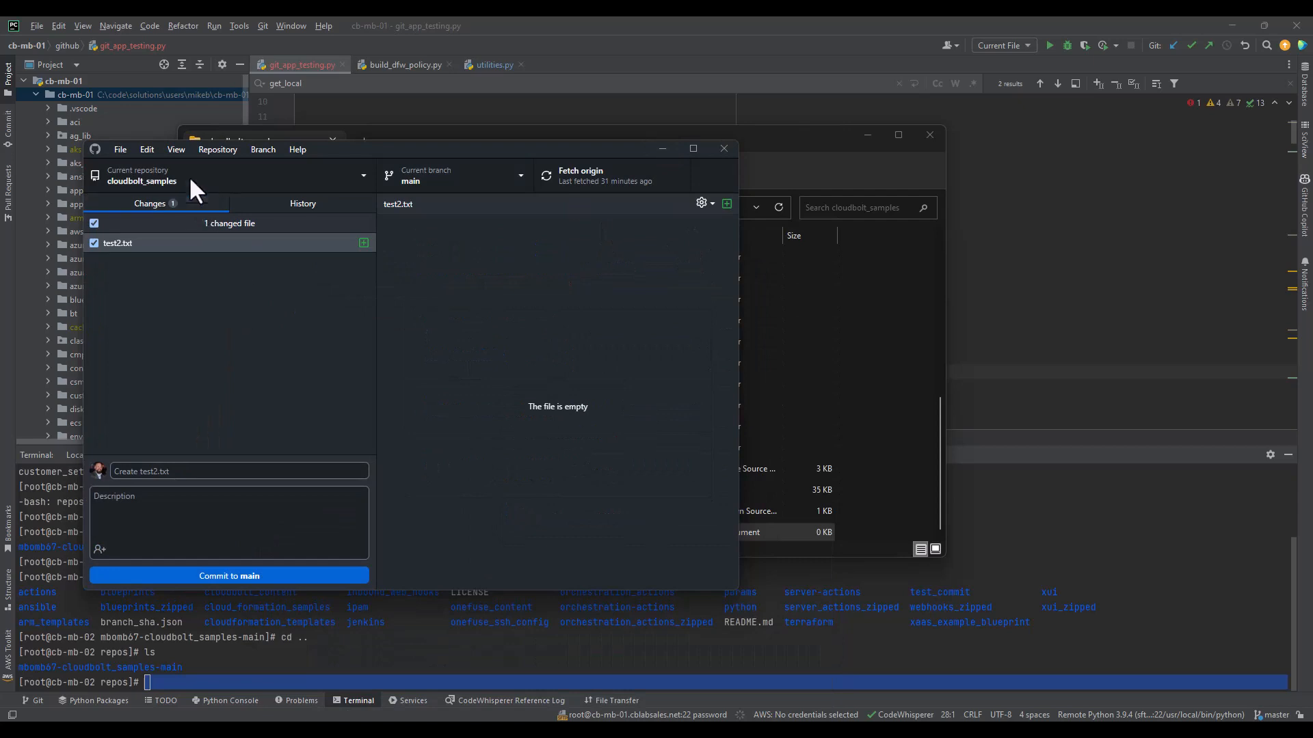
{"action": "left_click", "coordinate": [256, 574]}
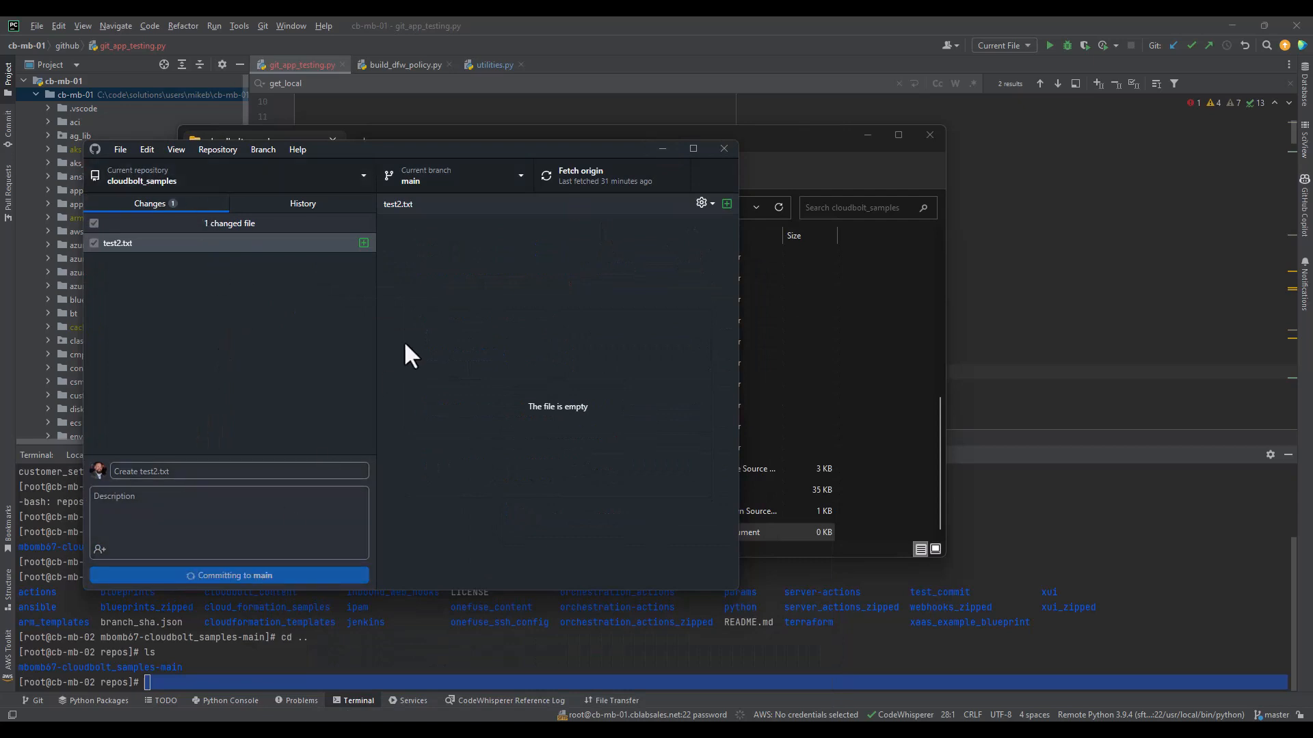
{"action": "left_click", "coordinate": [648, 338]}
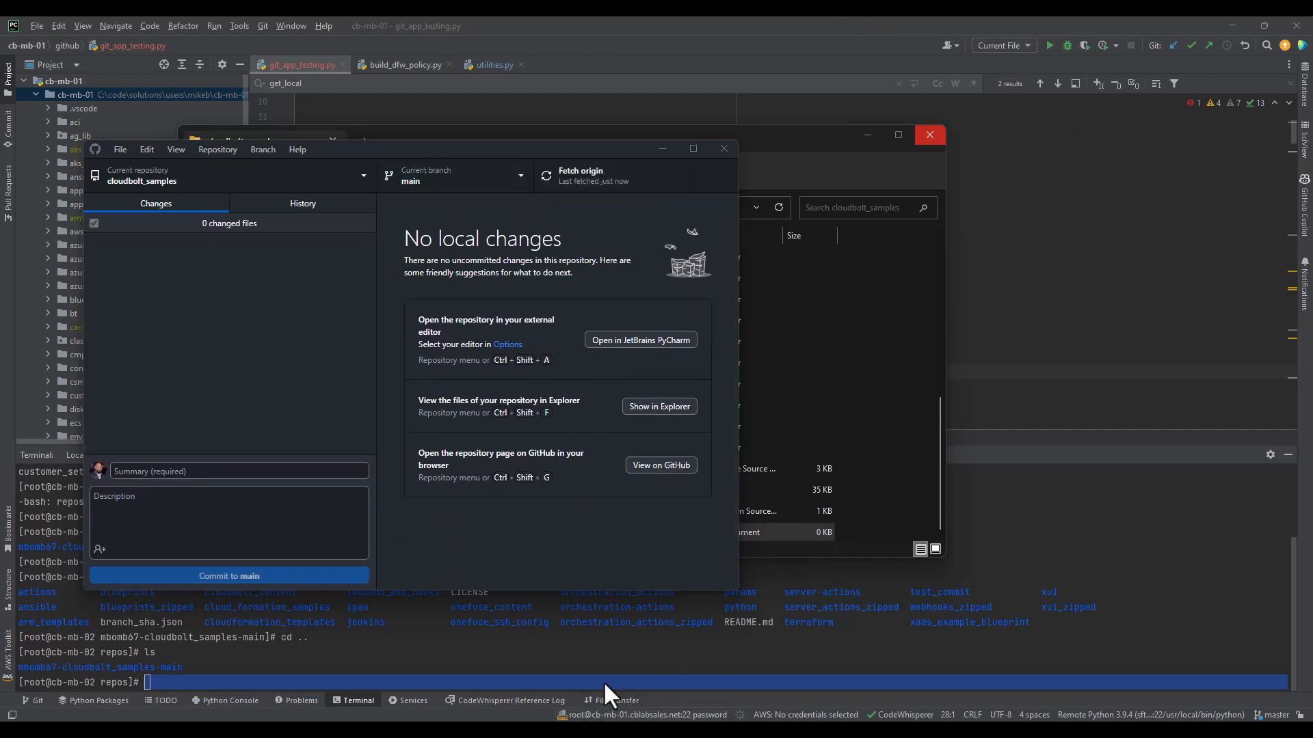
- Switch to CloudBolt in the browser, run the 'Synch Git Repo with GitHub App' recurring job immediately and open the job it creates
{"action": "left_click", "coordinate": [657, 683]}
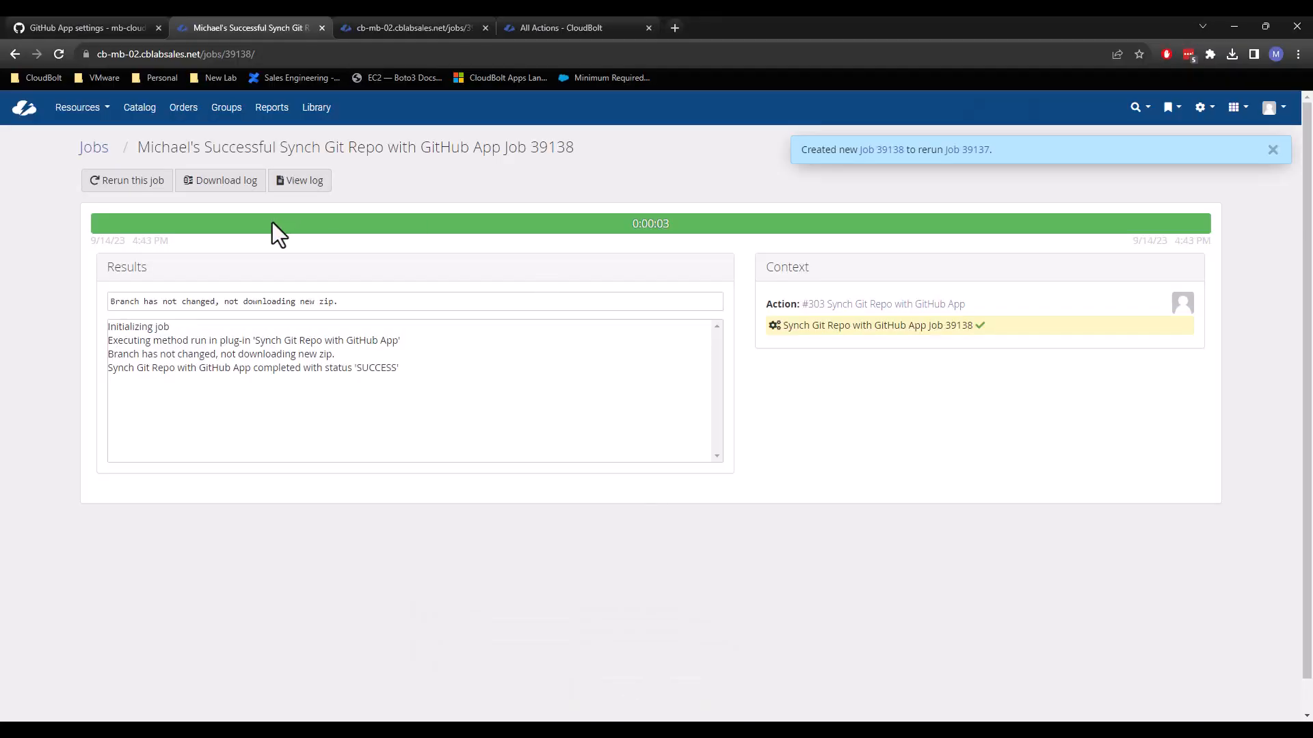
{"action": "left_click", "coordinate": [14, 54]}
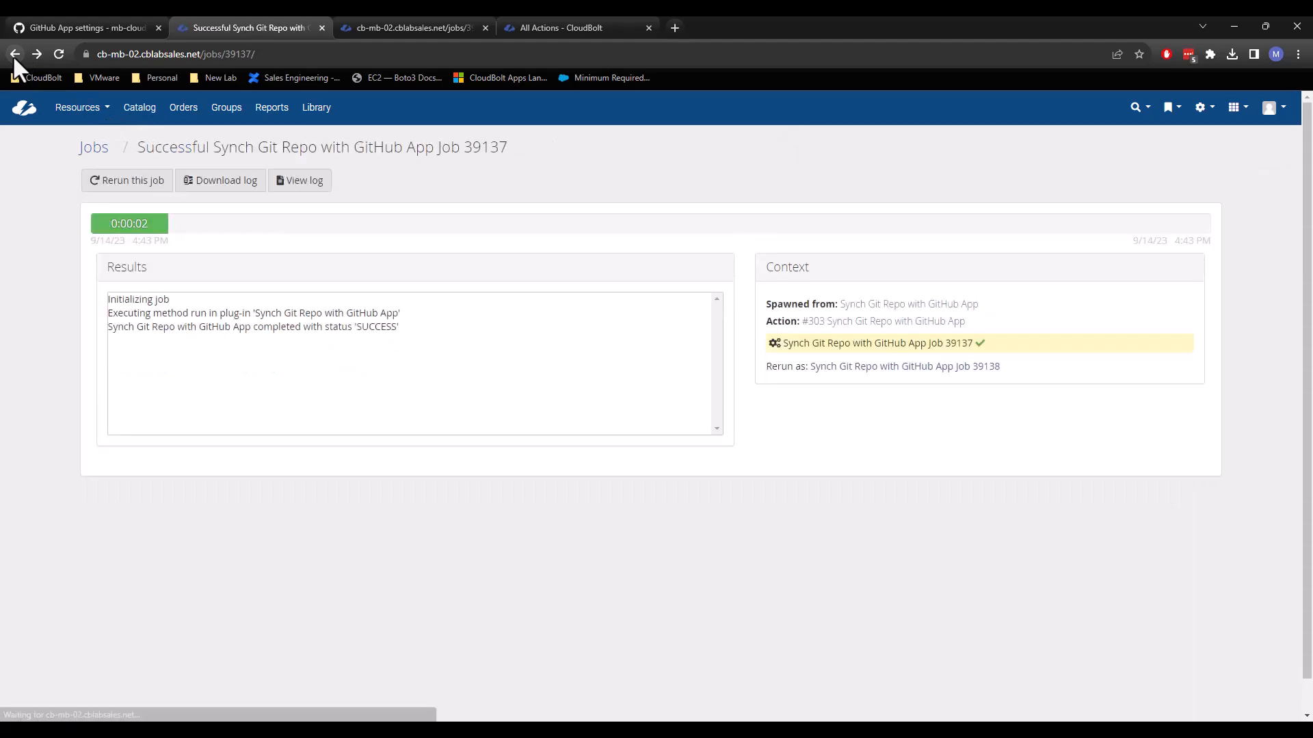
{"action": "left_click", "coordinate": [14, 55]}
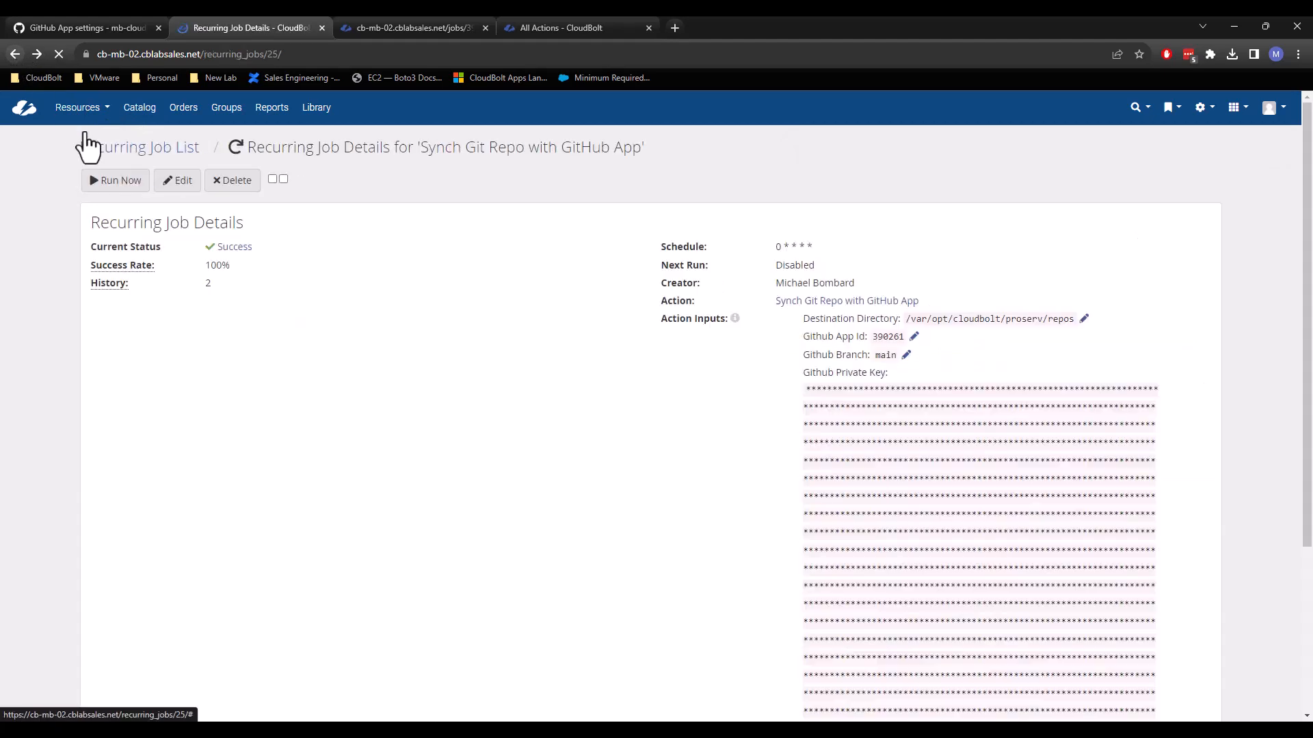
{"action": "left_click", "coordinate": [130, 183]}
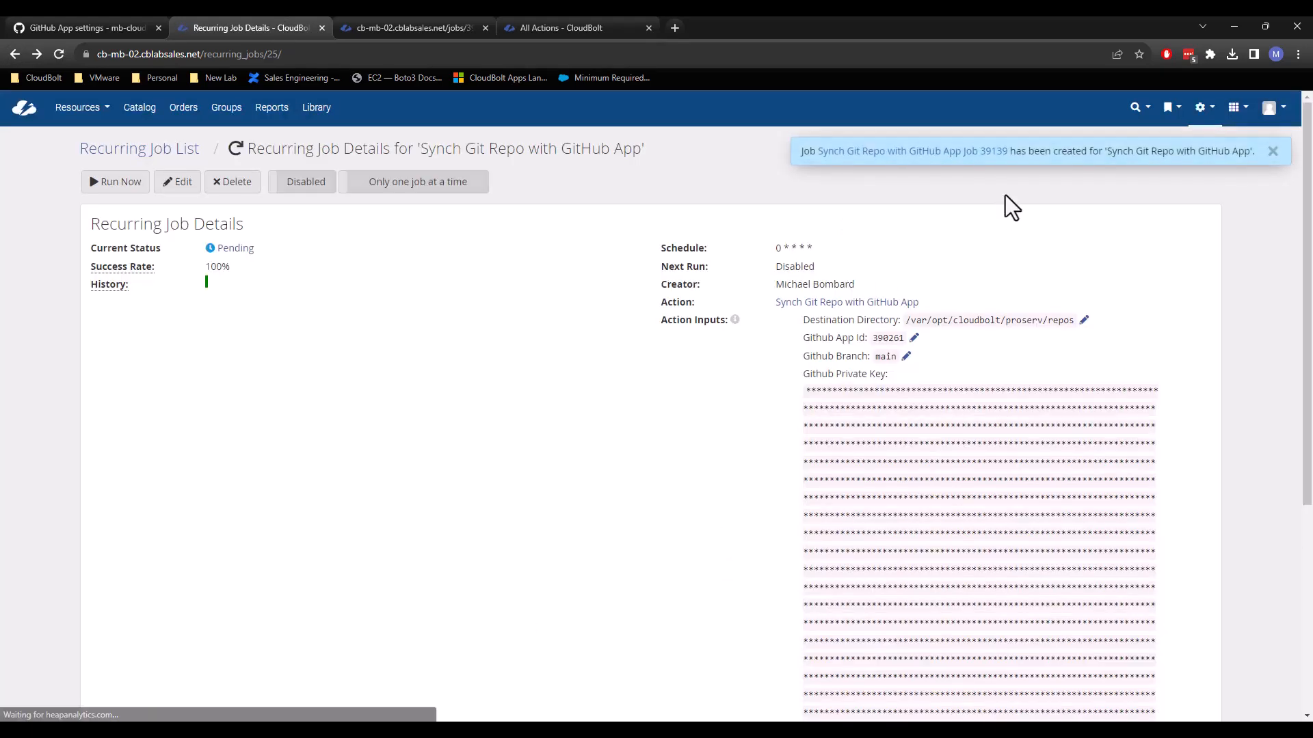
{"action": "left_click", "coordinate": [877, 157]}
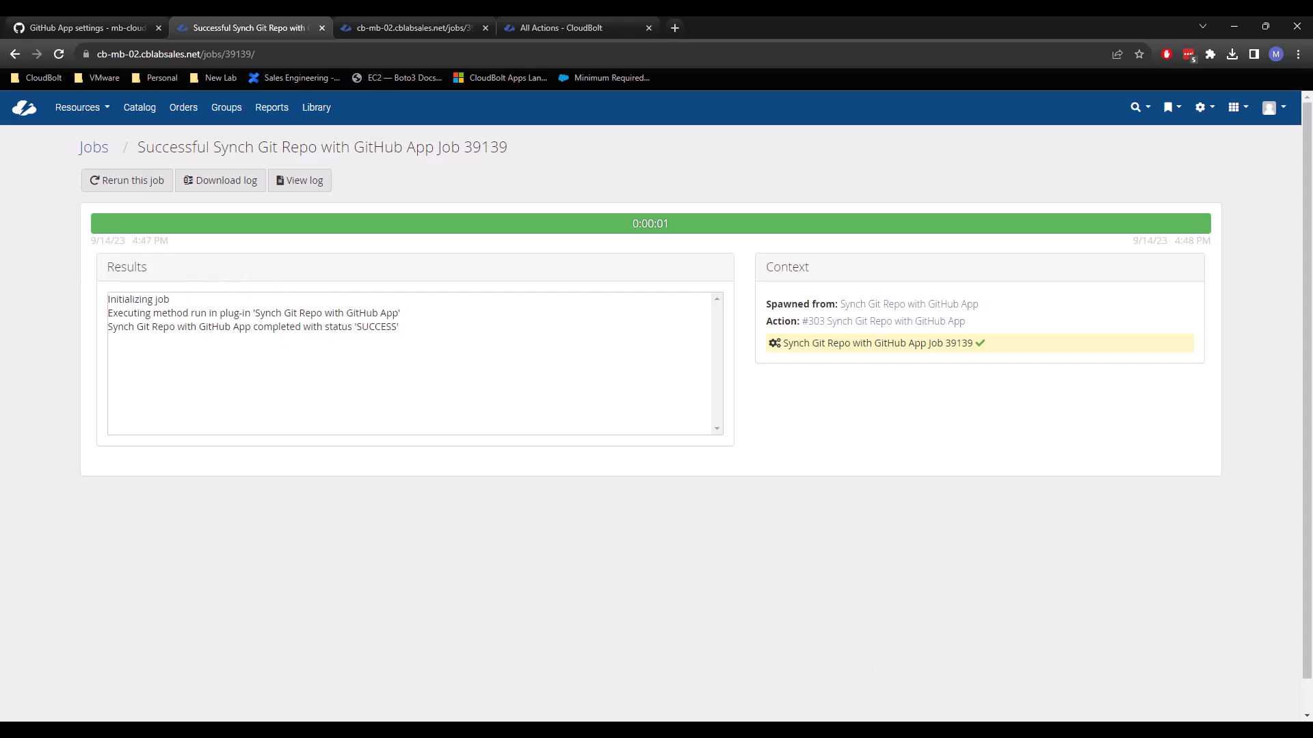
- Return to the cb-mb-02 terminal in PyCharm, list the repos directory, then enter the synced cloudbolt_samples-main folder and list its contents
{"action": "key", "text": "alt+Tab"}
{"action": "double_click", "coordinate": [562, 673]}
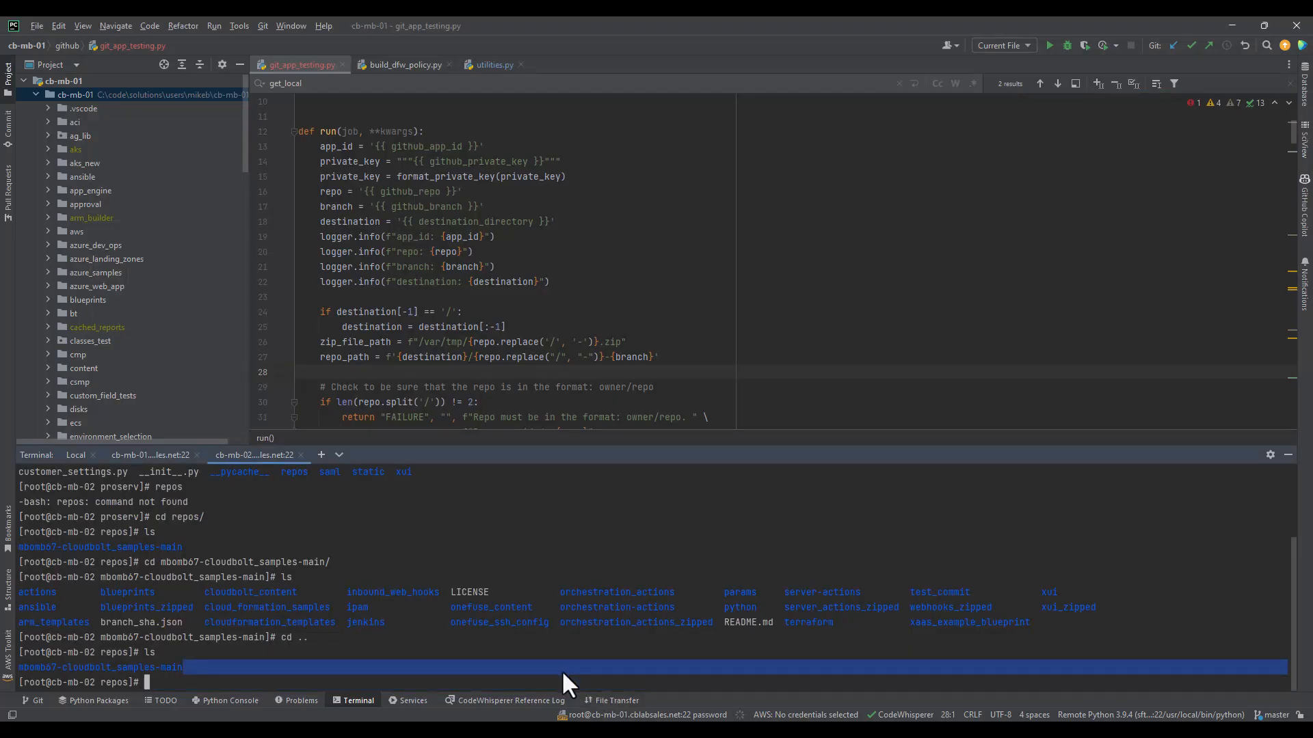
{"action": "type", "text": "ls"}
{"action": "key", "text": "Return"}
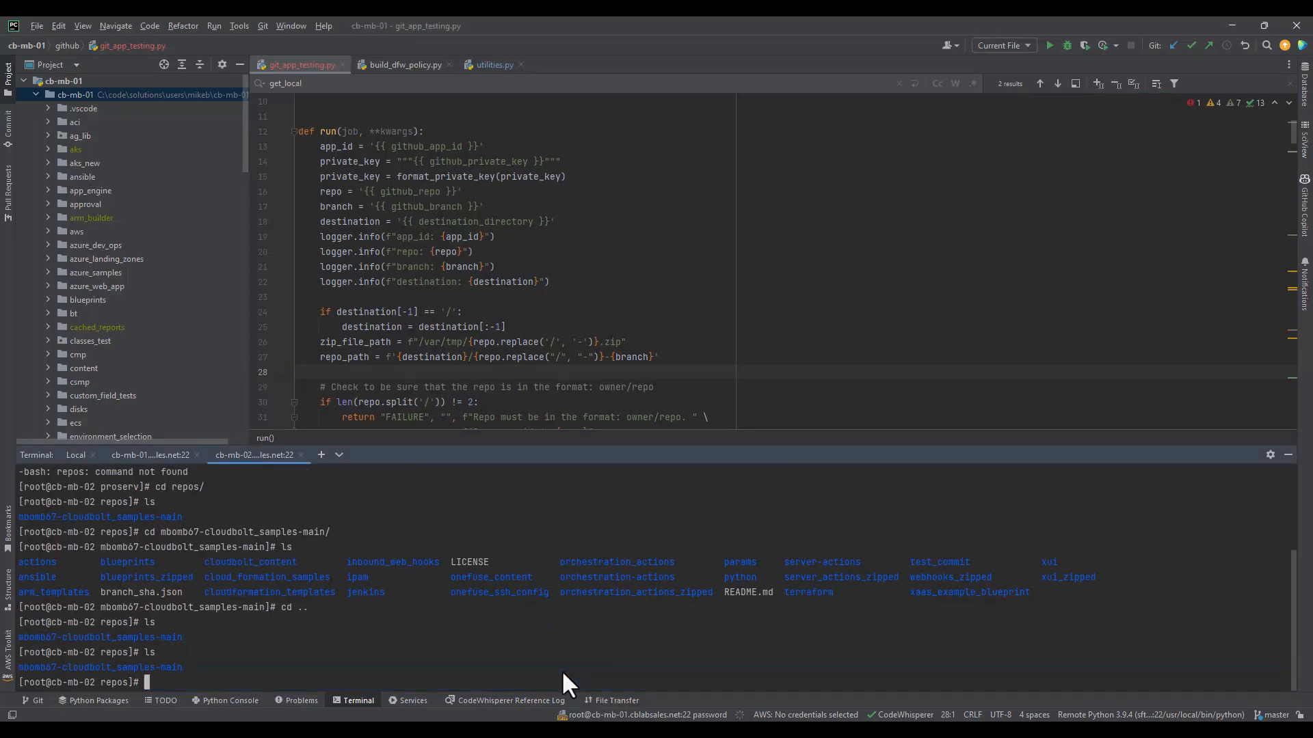
{"action": "type", "text": "cd mb"}
{"action": "key", "text": "Tab"}
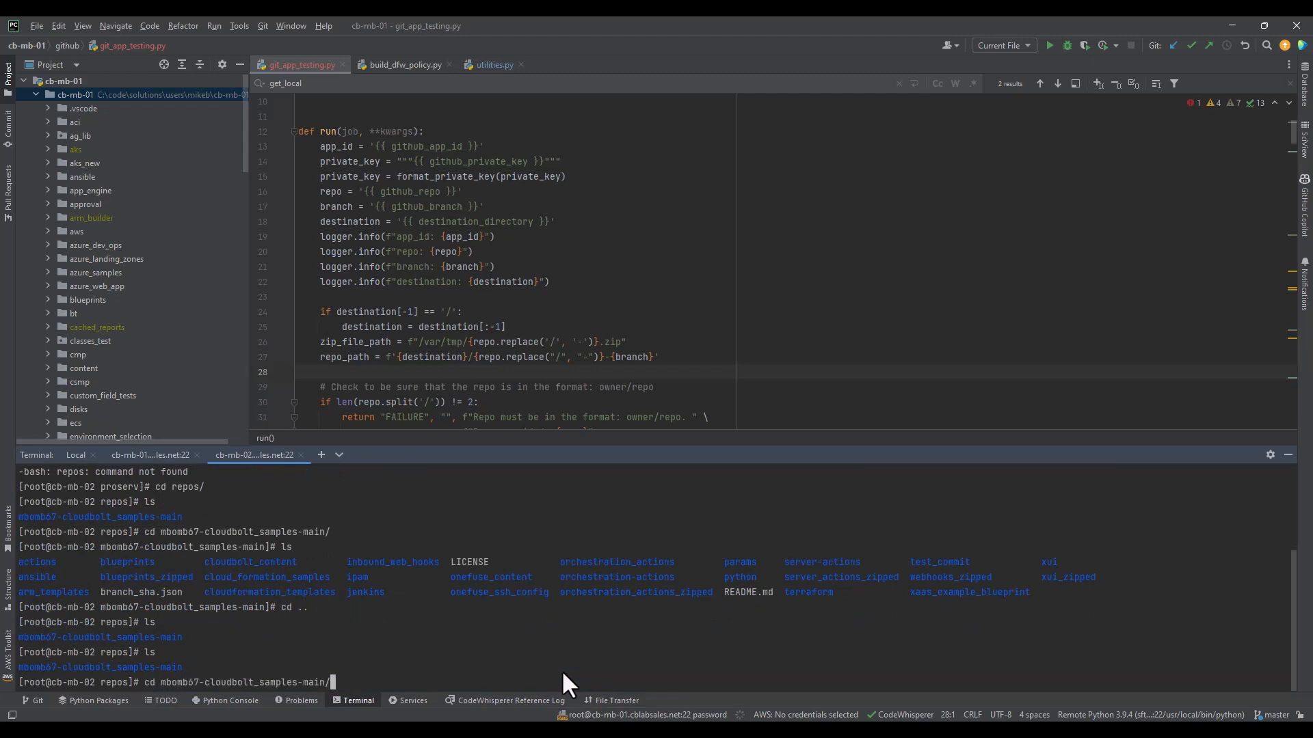
{"action": "key", "text": "Return"}
{"action": "type", "text": "ls"}
{"action": "key", "text": "Return"}
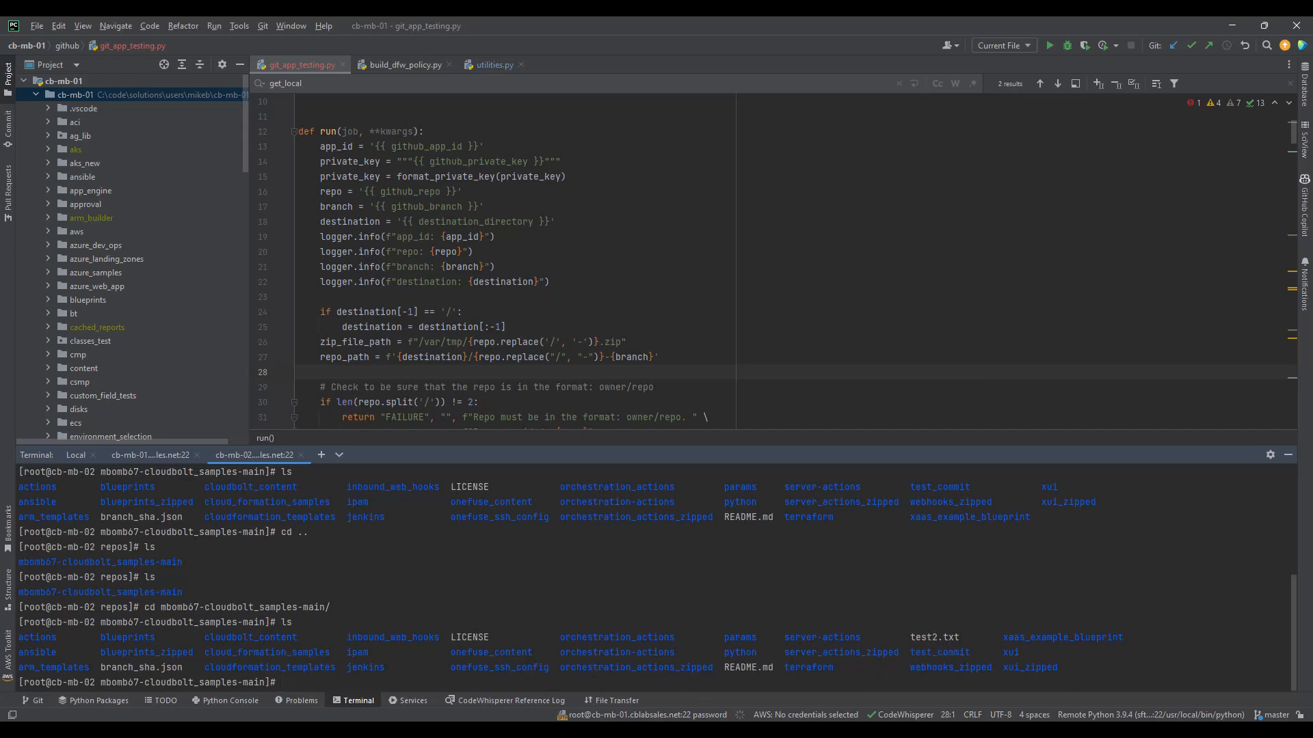
- Switch to File Explorer and delete test2.txt from the local cloudbolt_samples folder
{"action": "left_click", "coordinate": [615, 673]}
{"action": "left_click", "coordinate": [509, 514]}
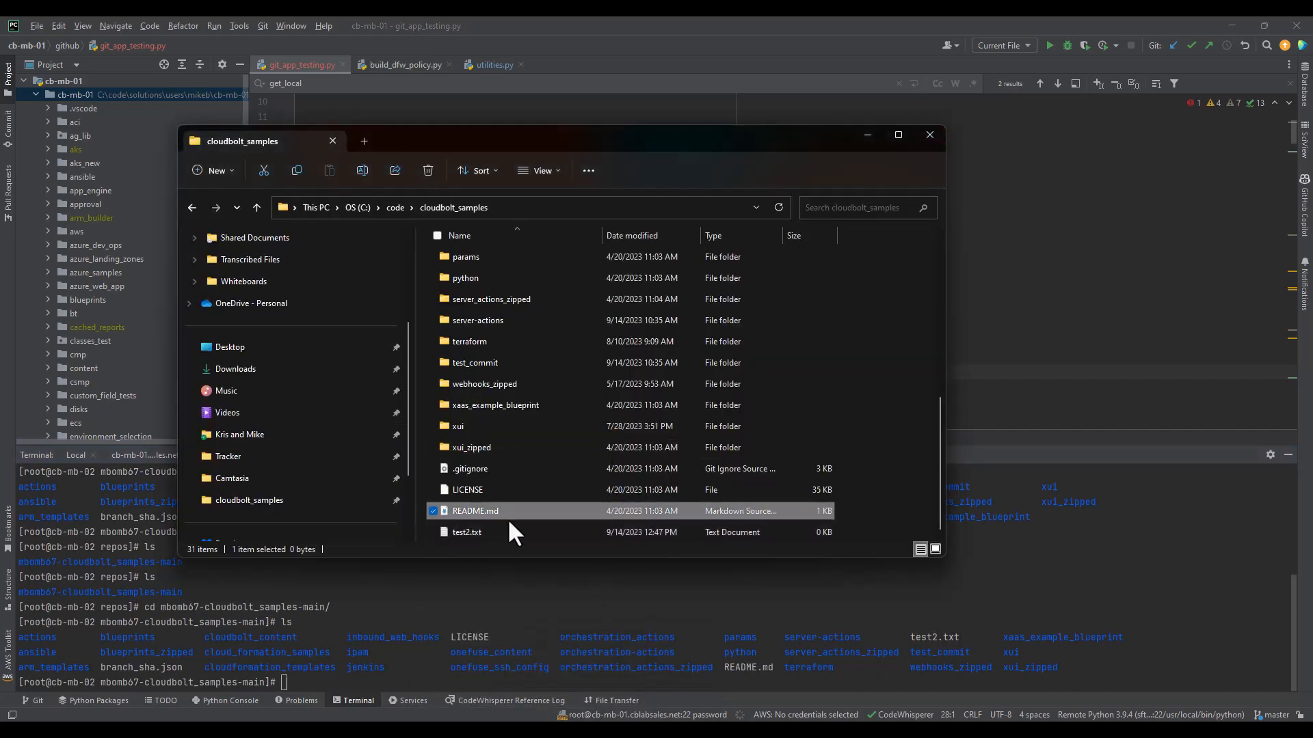
{"action": "left_click", "coordinate": [502, 529]}
{"action": "key", "text": "Delete"}
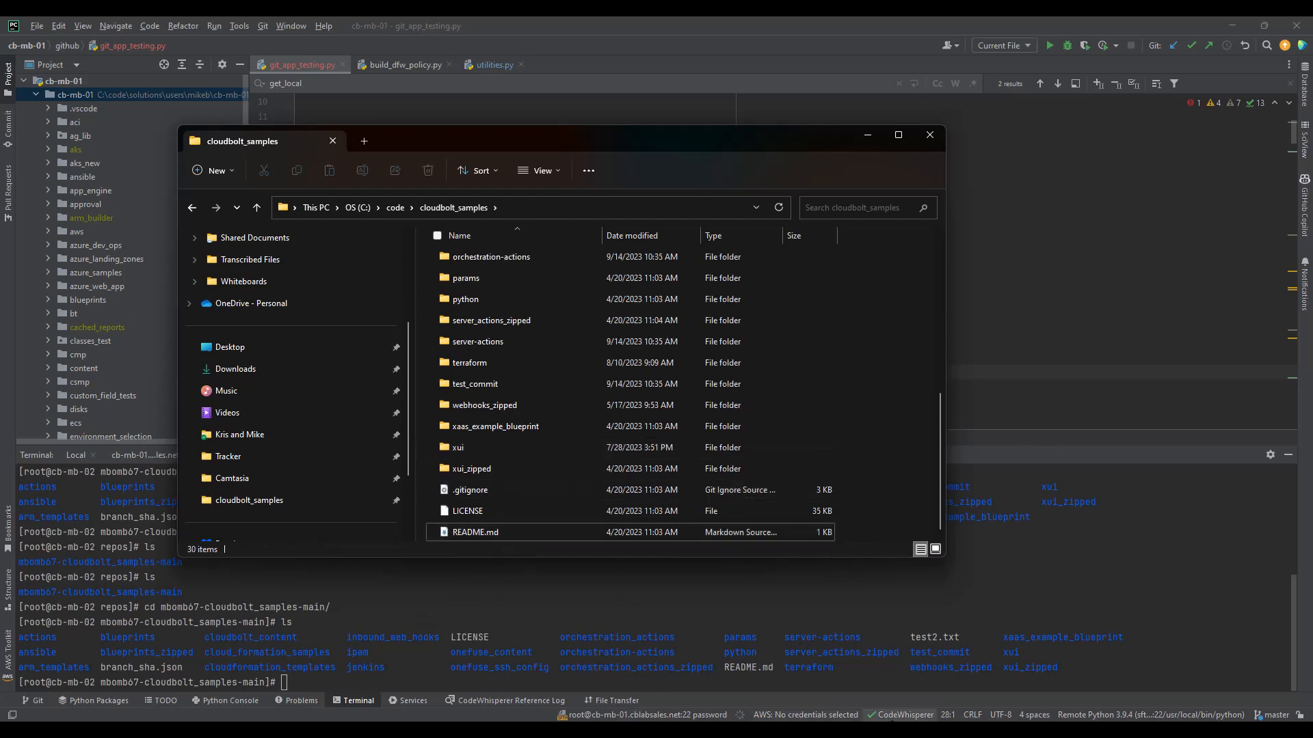
- Switch to GitHub Desktop, commit the deletion of test2.txt to main and push it to origin
{"action": "left_click", "coordinate": [896, 732]}
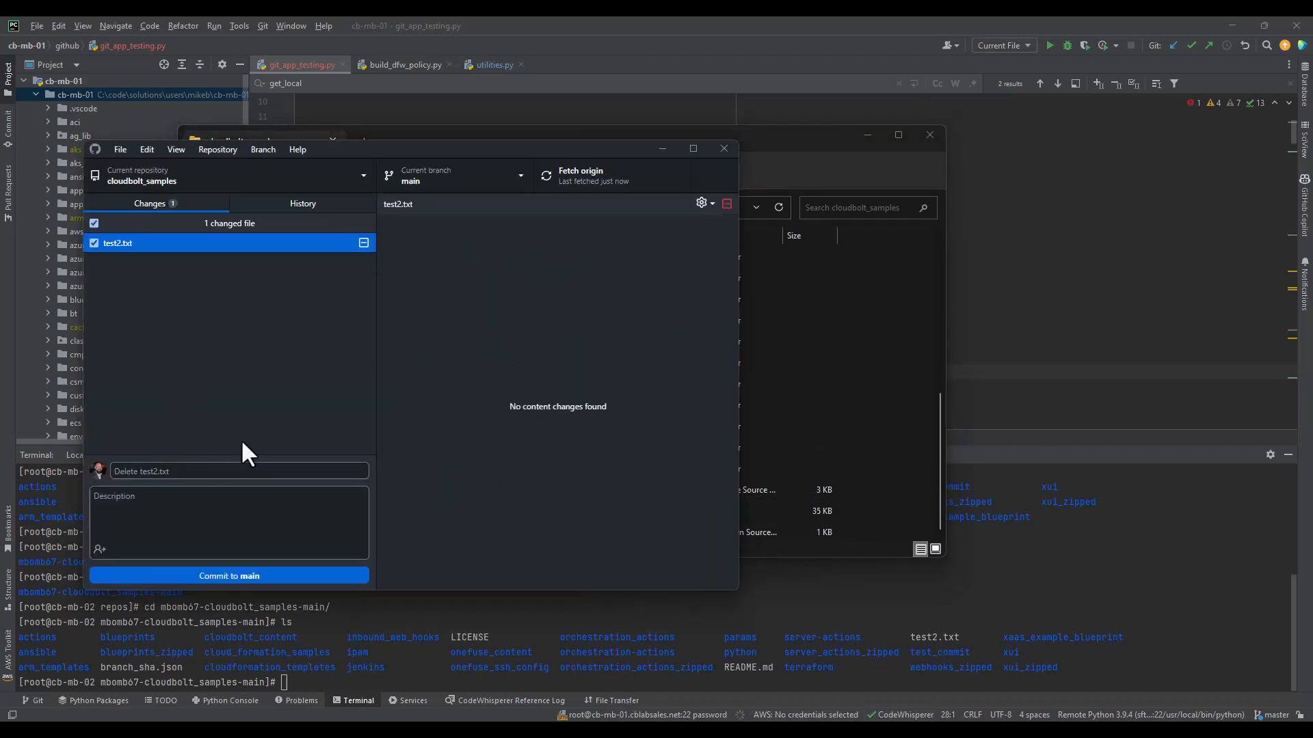
{"action": "left_click", "coordinate": [244, 576]}
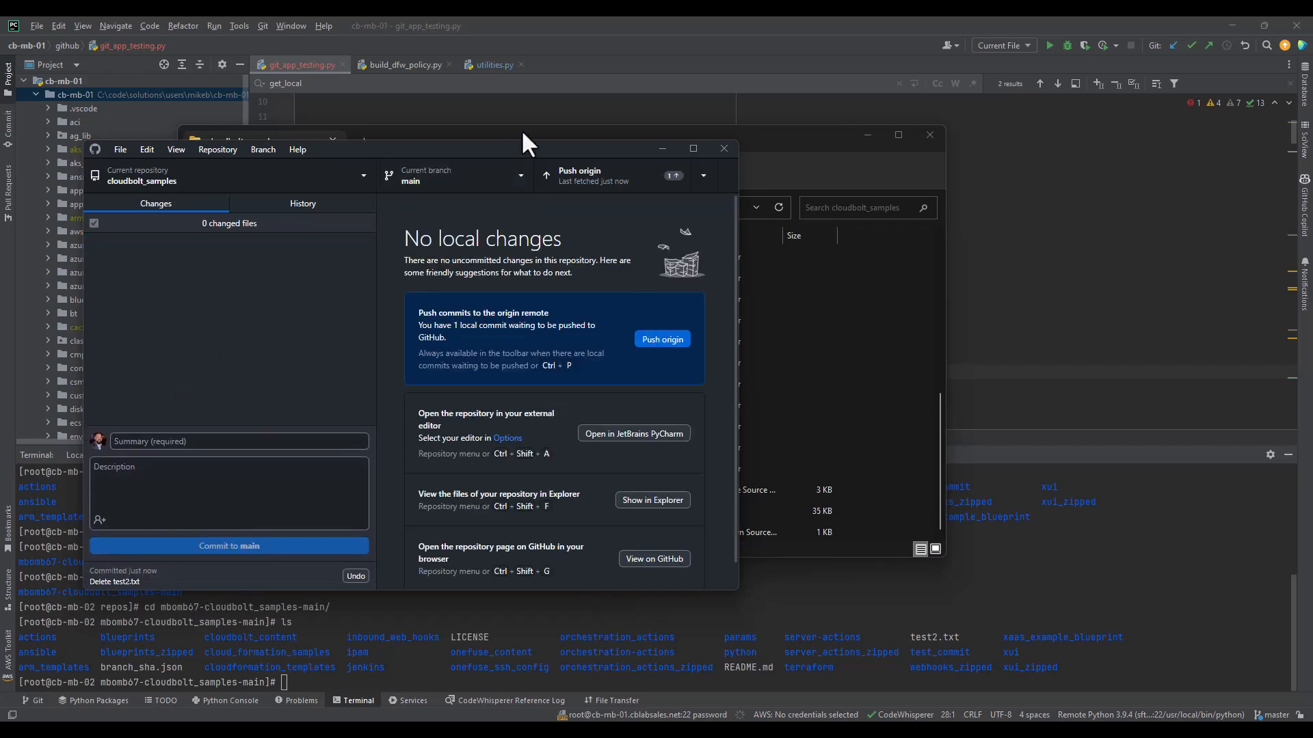
{"action": "left_click", "coordinate": [662, 339]}
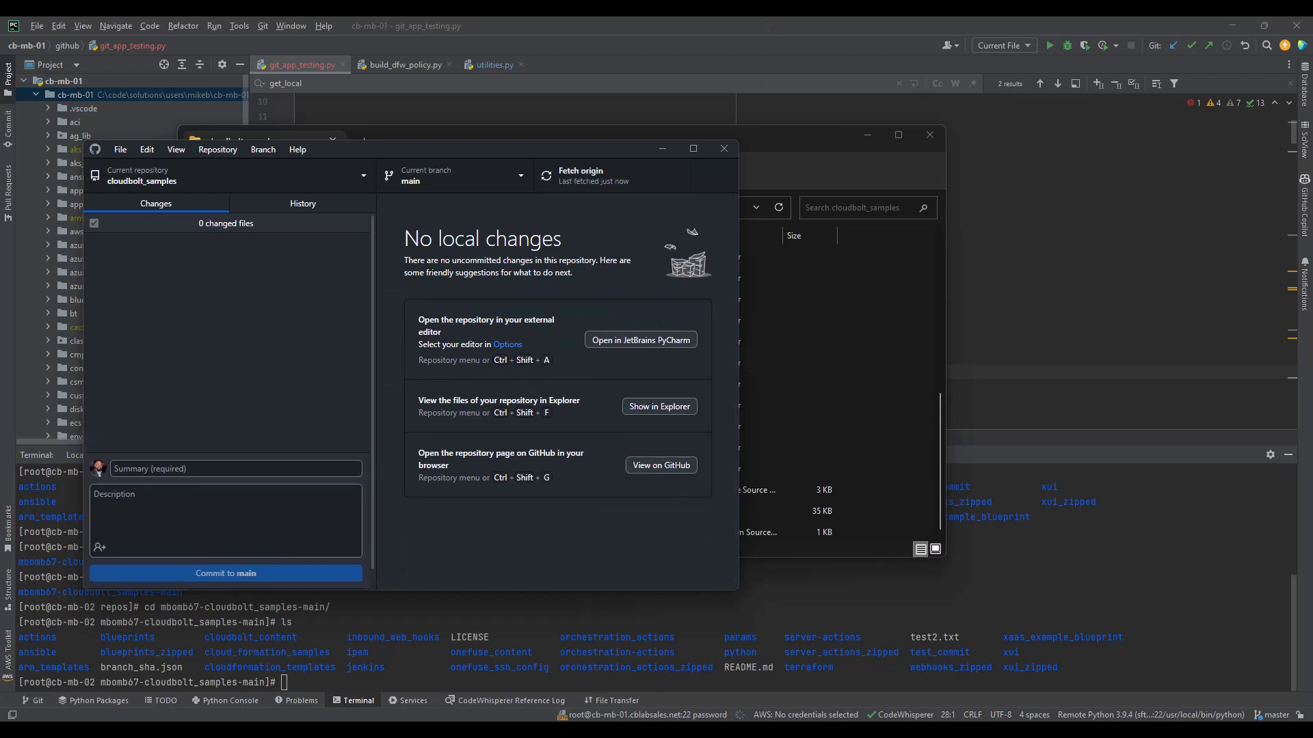
- Back in CloudBolt, run the GitHub App sync recurring job again for the file deletion and open the newly created job
{"action": "left_click", "coordinate": [608, 679]}
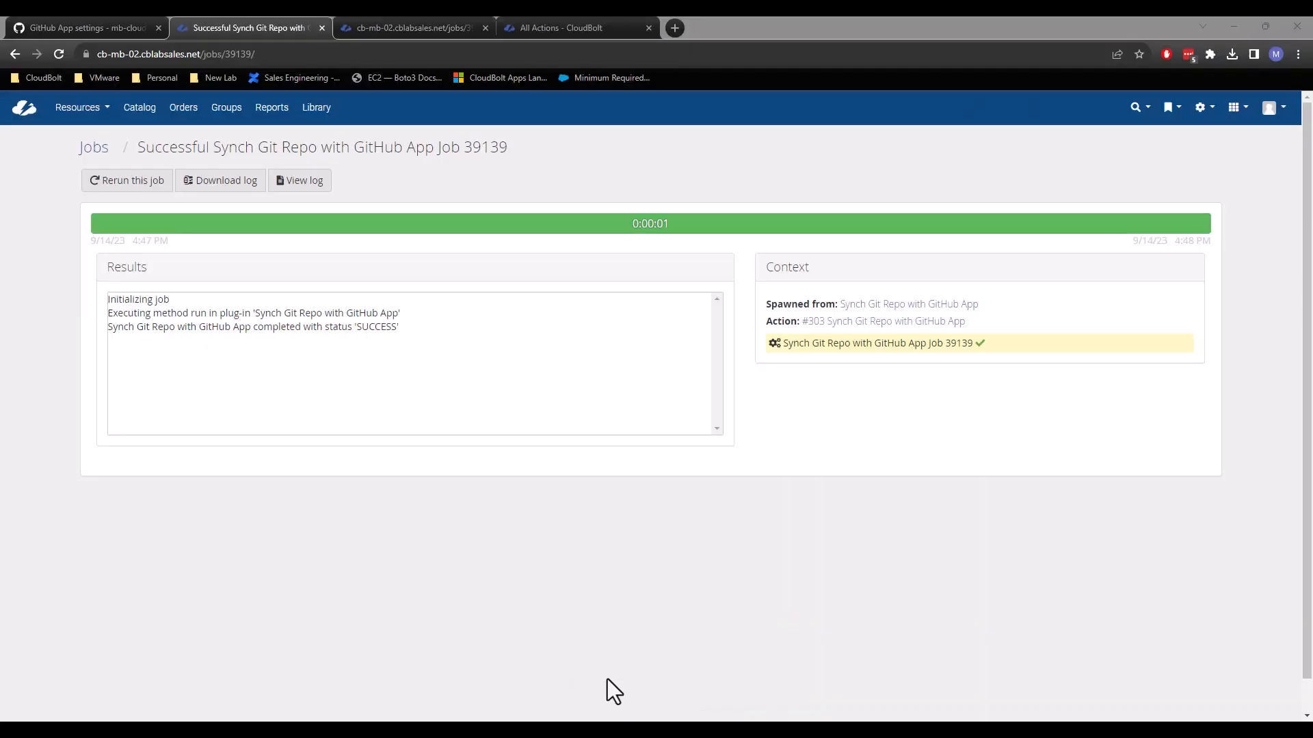
{"action": "left_click", "coordinate": [16, 54]}
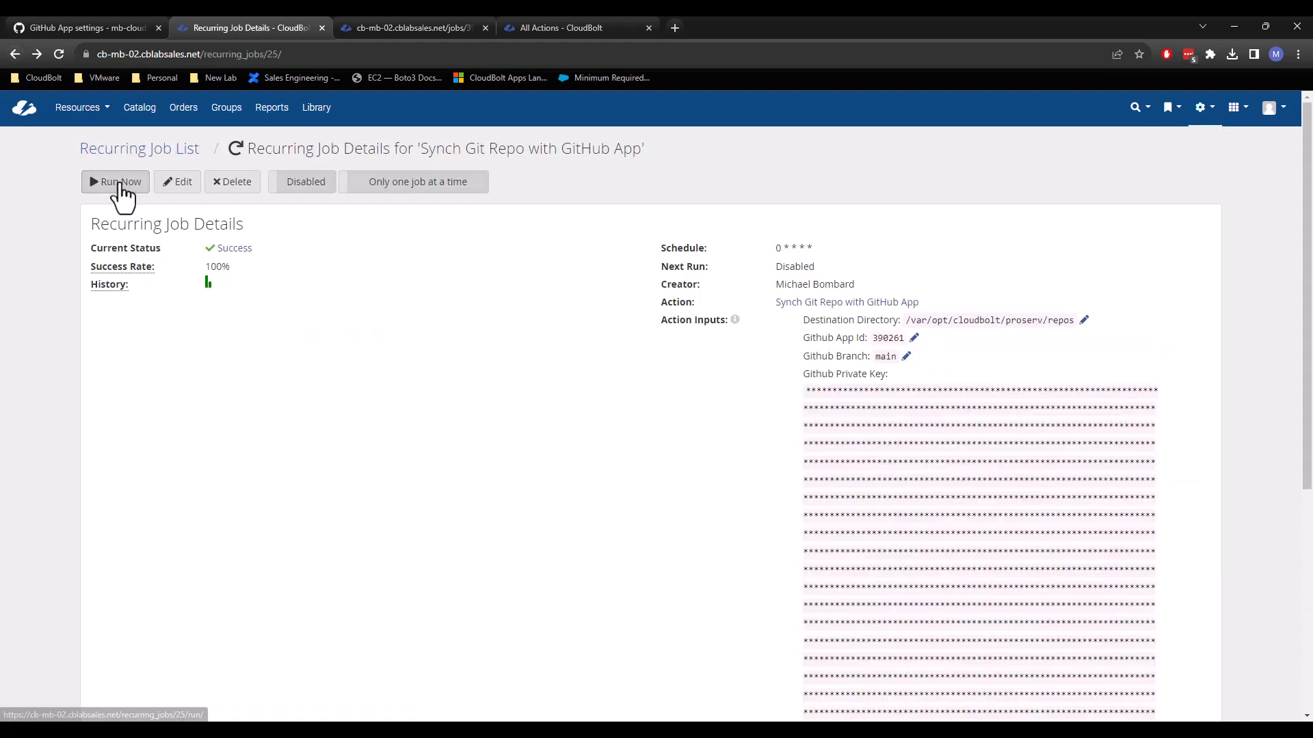
{"action": "left_click", "coordinate": [116, 185]}
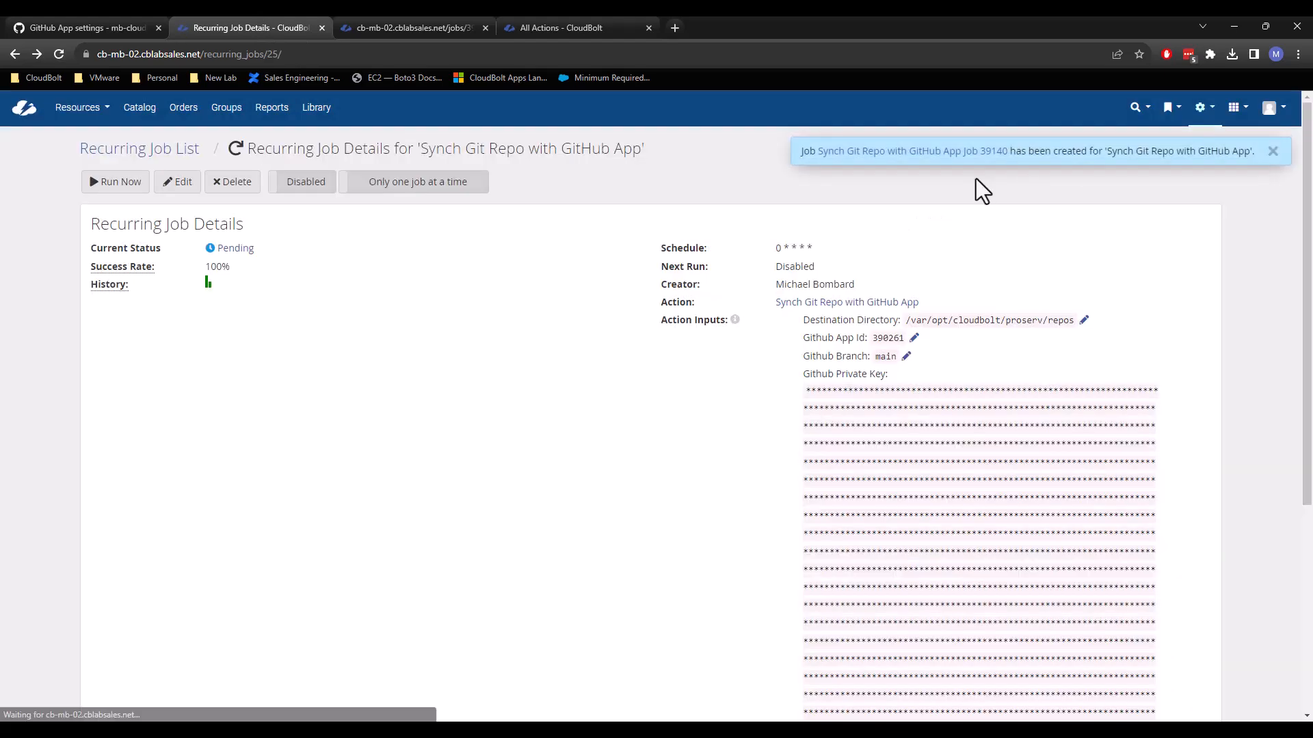
{"action": "left_click", "coordinate": [944, 154]}
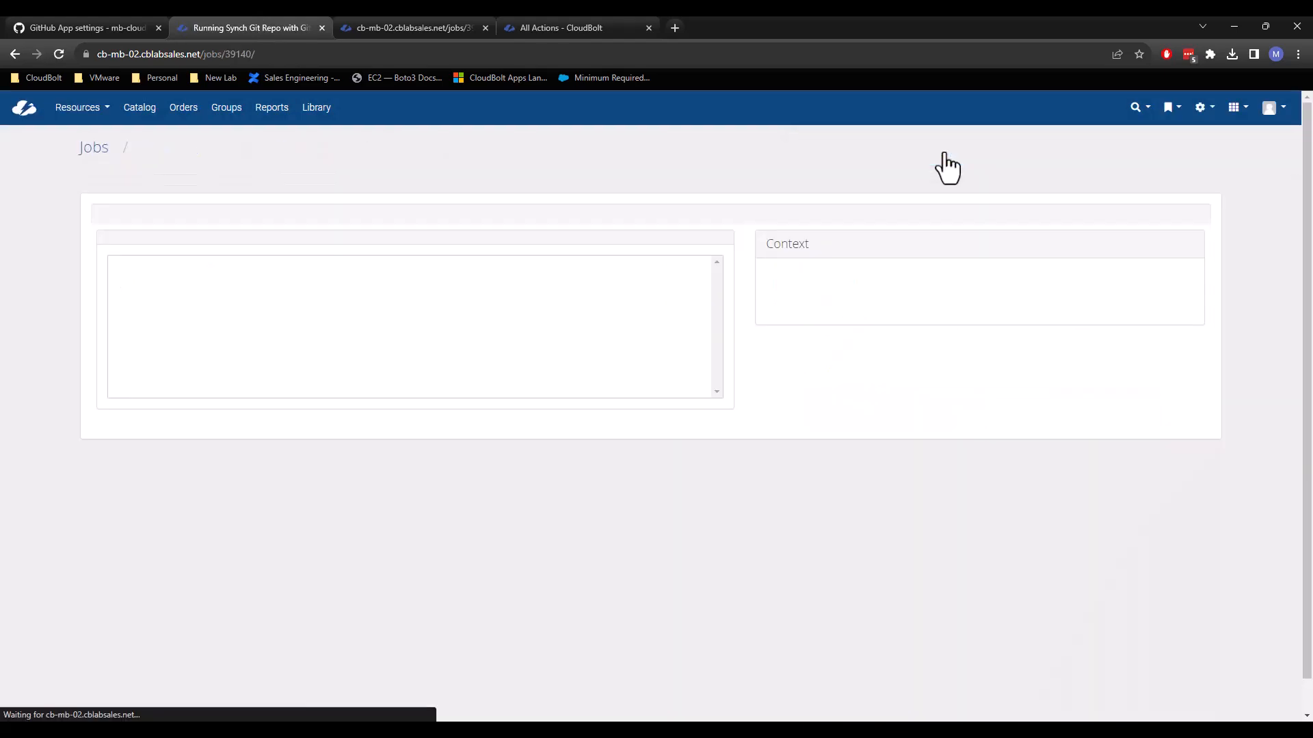
- Return to the cb-mb-02 terminal in PyCharm, list the current synced folder again and go back up to the repos directory
{"action": "left_click", "coordinate": [640, 610]}
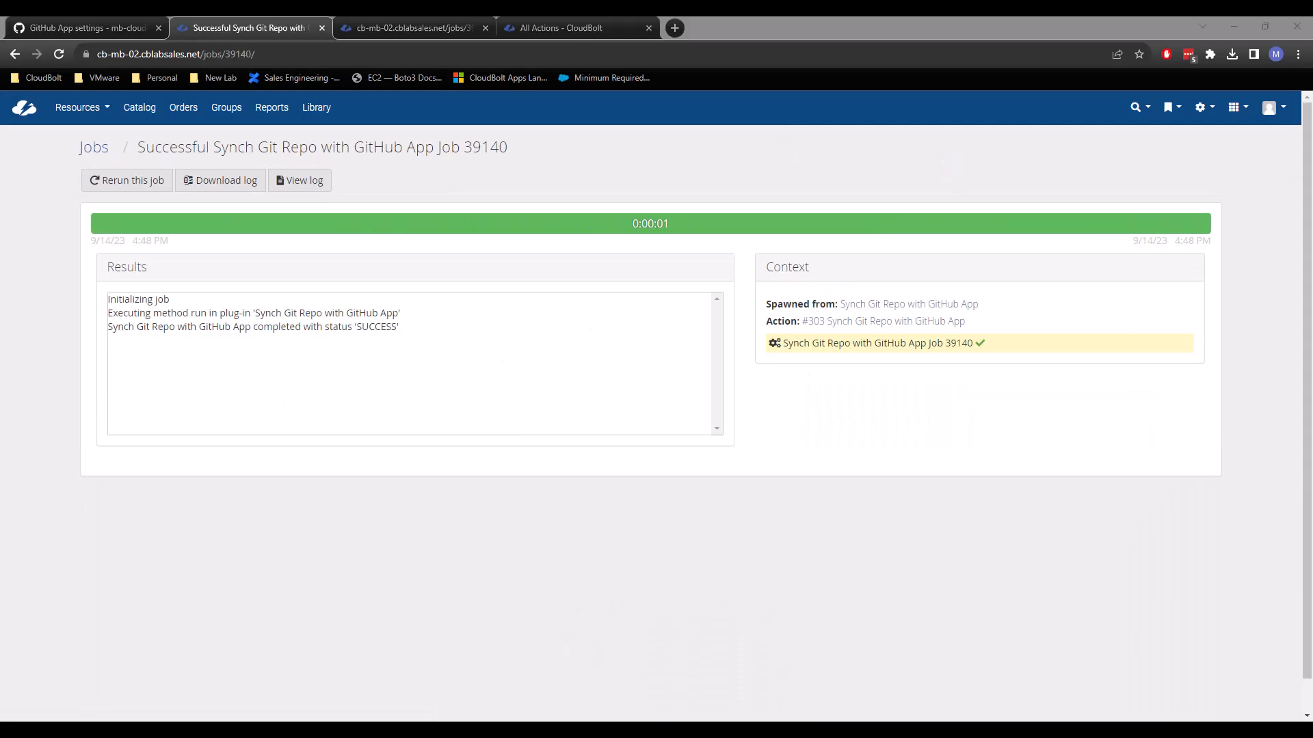
{"action": "type", "text": "ls"}
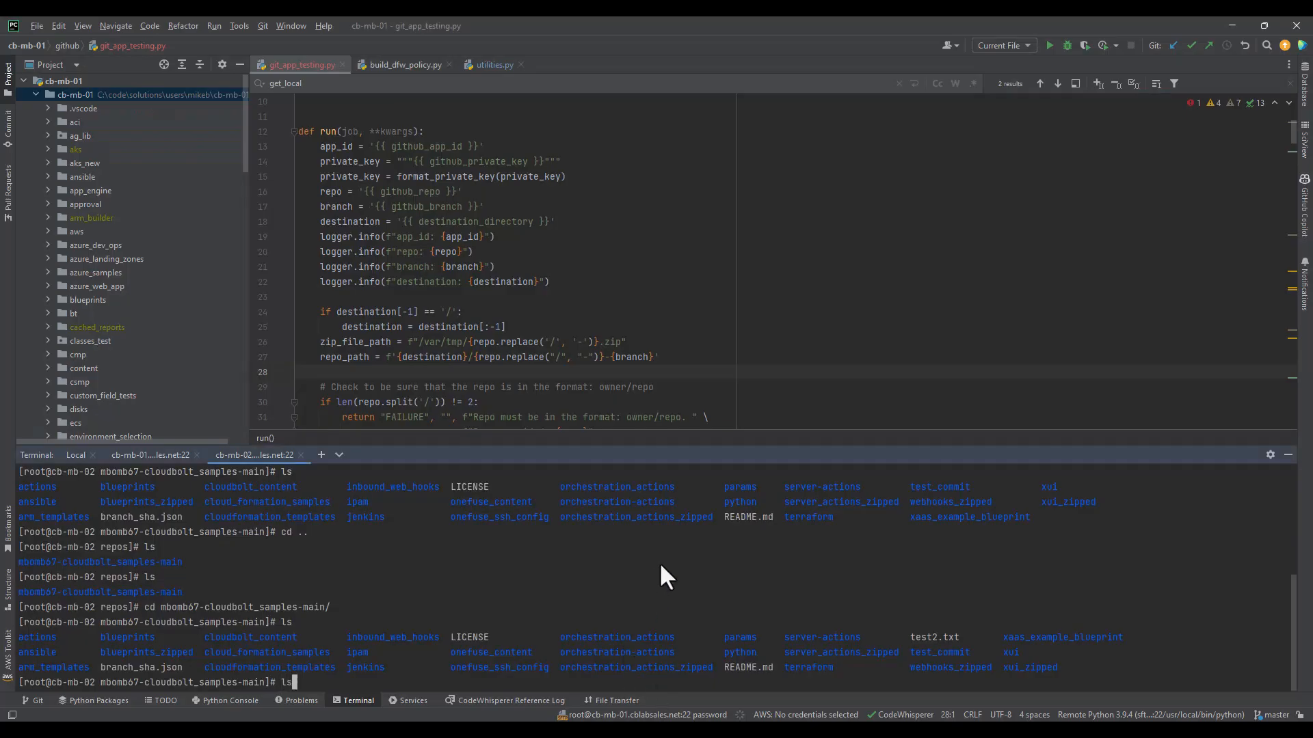
{"action": "key", "text": "Return"}
{"action": "type", "text": "cd .."}
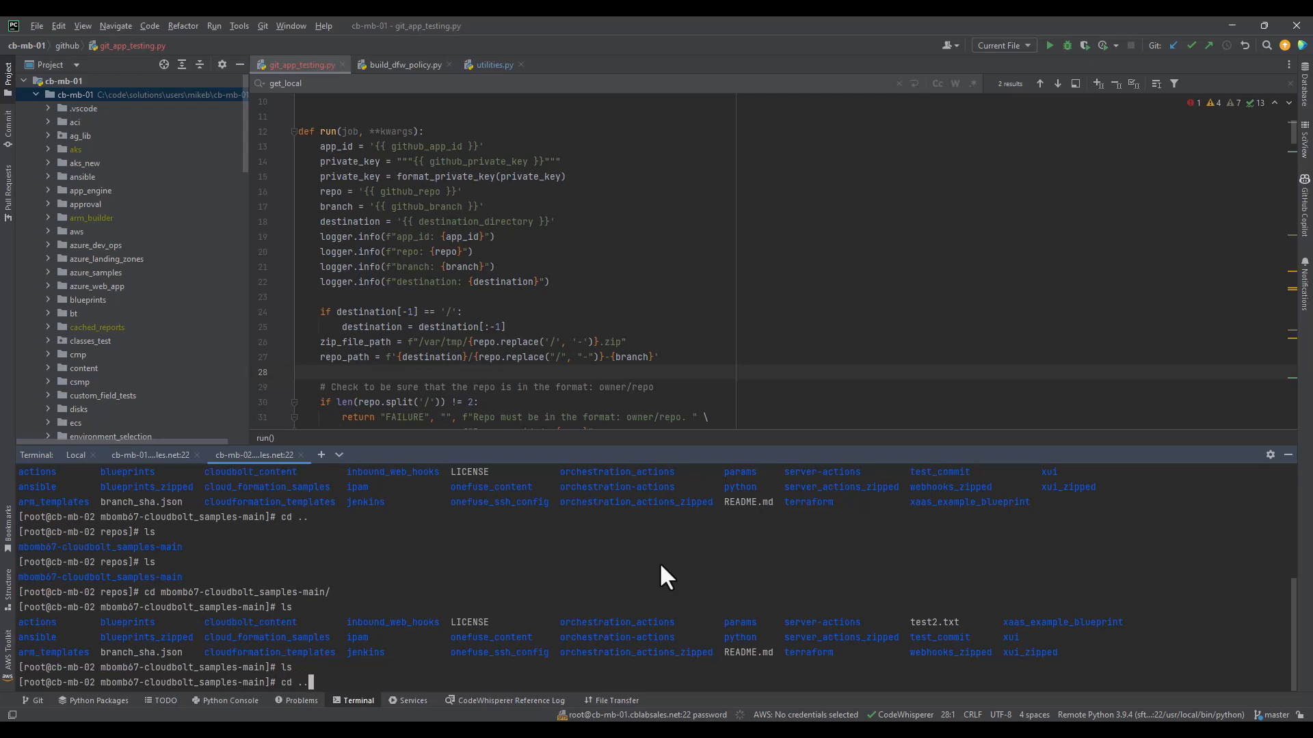
{"action": "key", "text": "Return"}
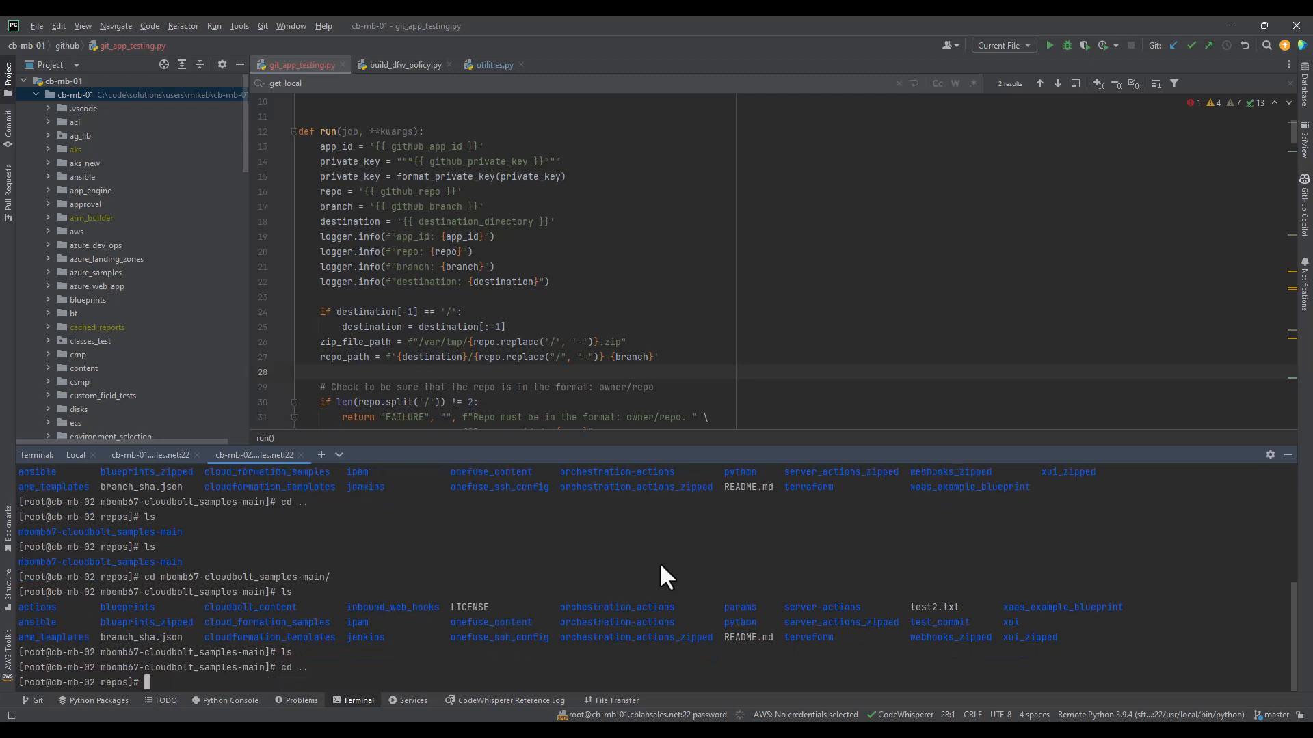
- List the repos directory in the cb-mb-02 terminal, re-enter the synced cloudbolt_samples folder and list its files to check the deletion
{"action": "type", "text": "ls"}
{"action": "key", "text": "Return"}
{"action": "type", "text": "cd mb"}
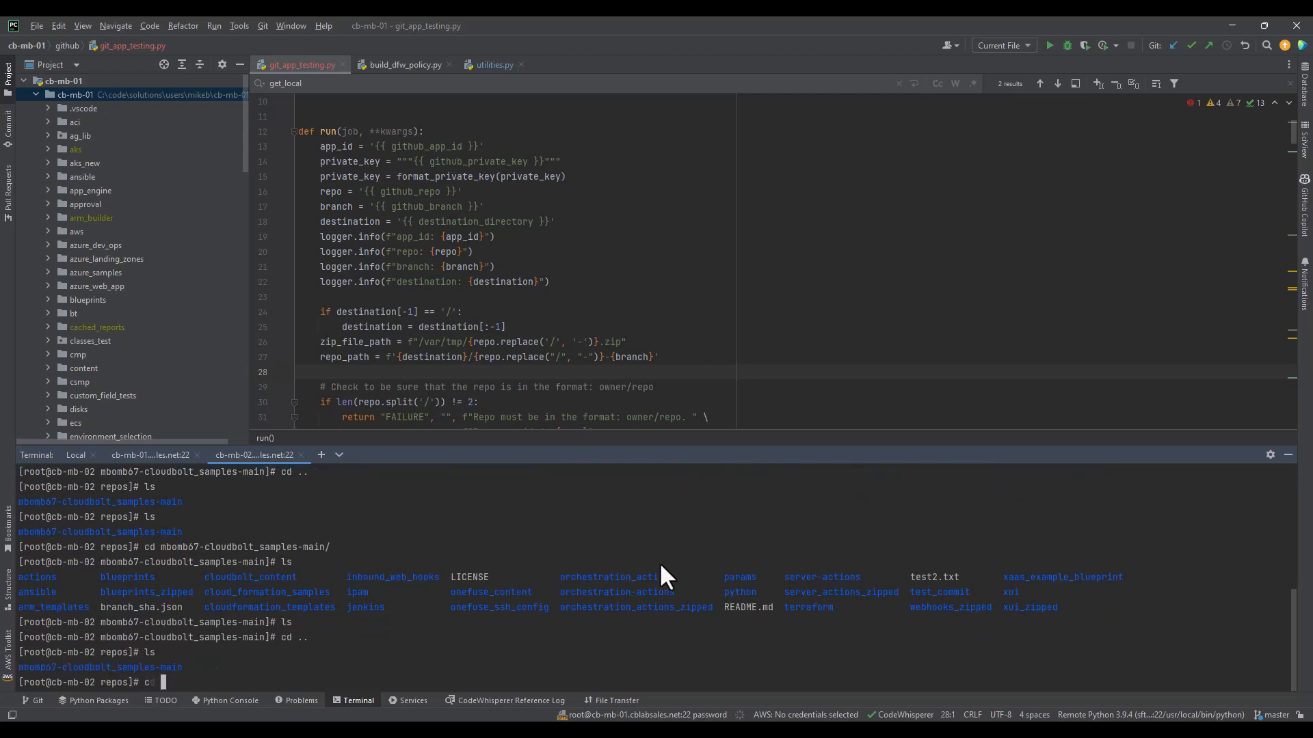
{"action": "key", "text": "Tab"}
{"action": "key", "text": "Return"}
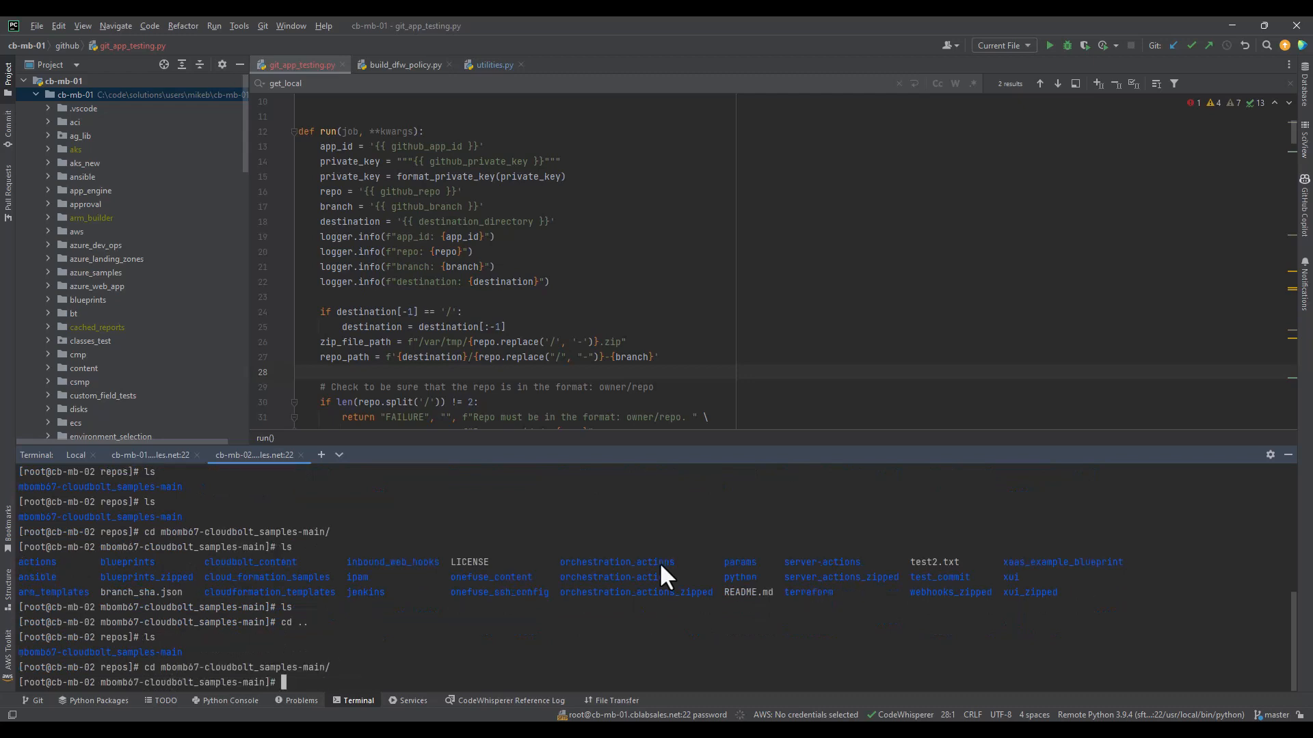
{"action": "type", "text": "ls"}
{"action": "key", "text": "Return"}
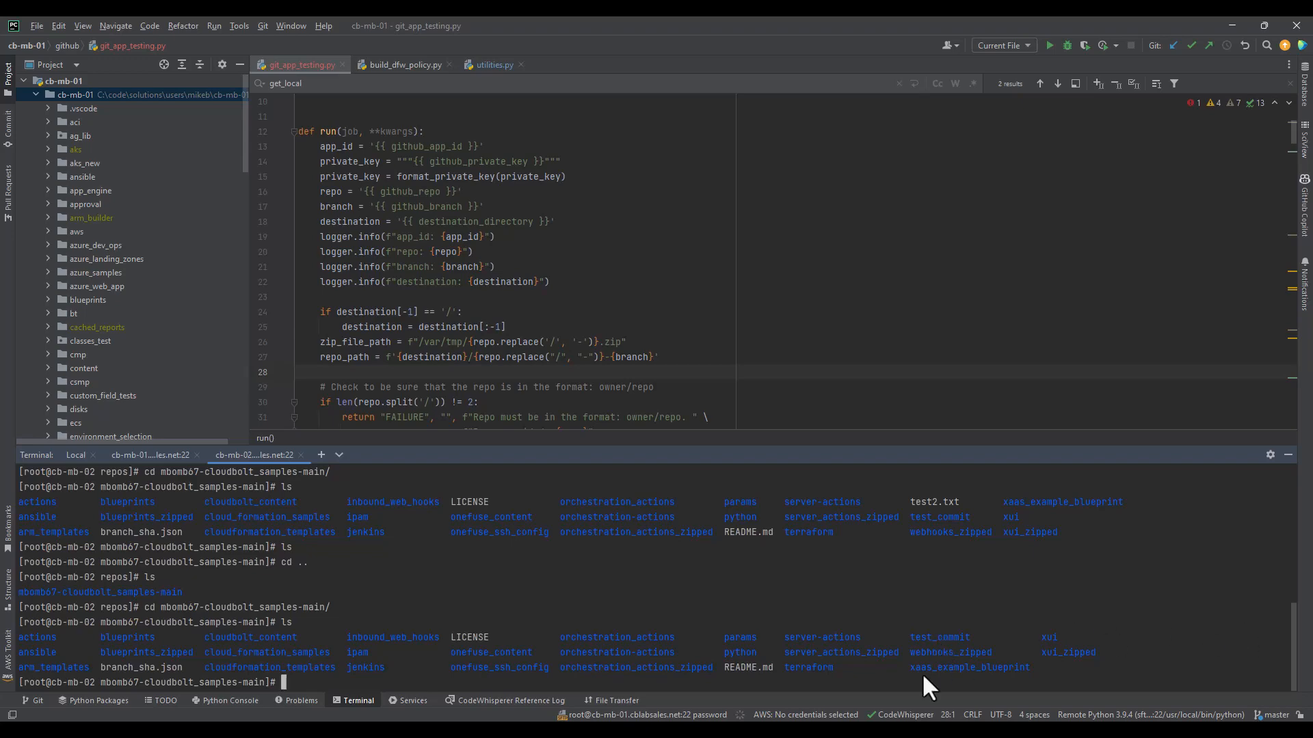
- Switch to CloudBolt in Chrome, return to the Synch Git Repo with GitHub App recurring job's details, enable the job and check its schedule
{"action": "mouse_move", "coordinate": [568, 731]}
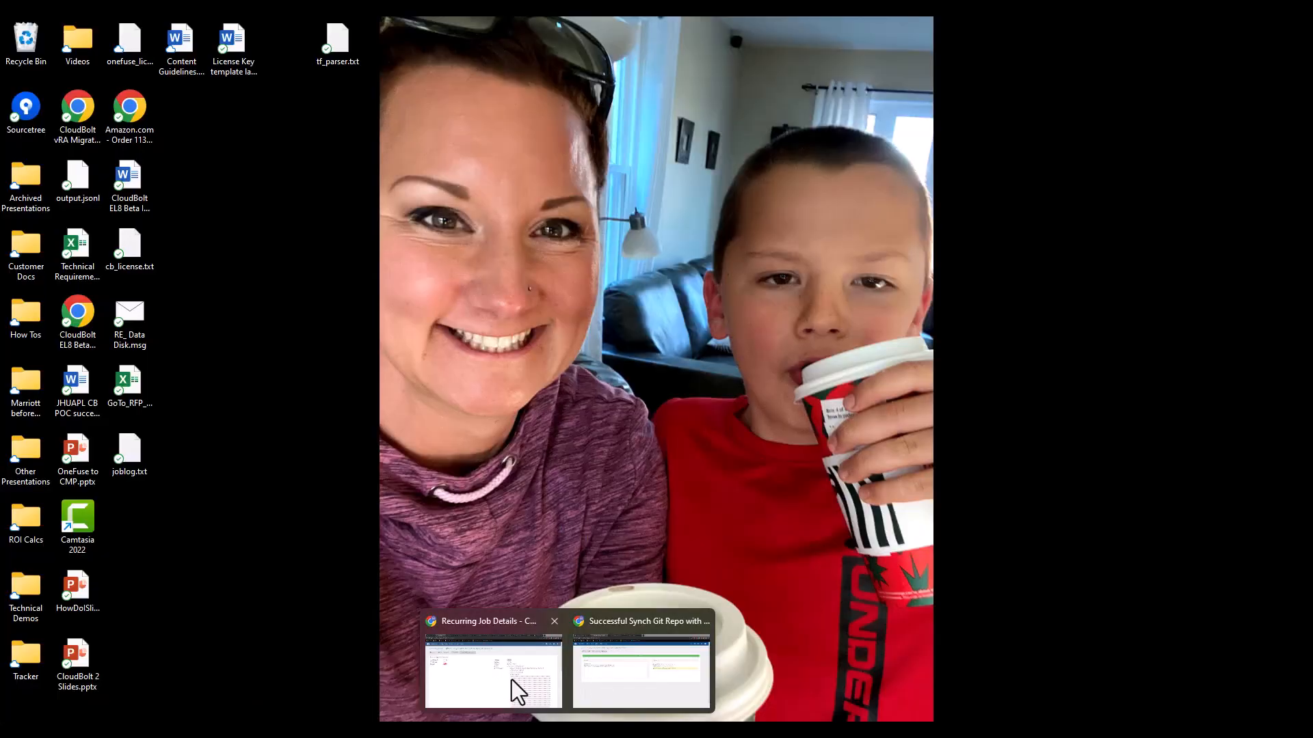
{"action": "left_click", "coordinate": [511, 680]}
{"action": "mouse_move", "coordinate": [568, 731]}
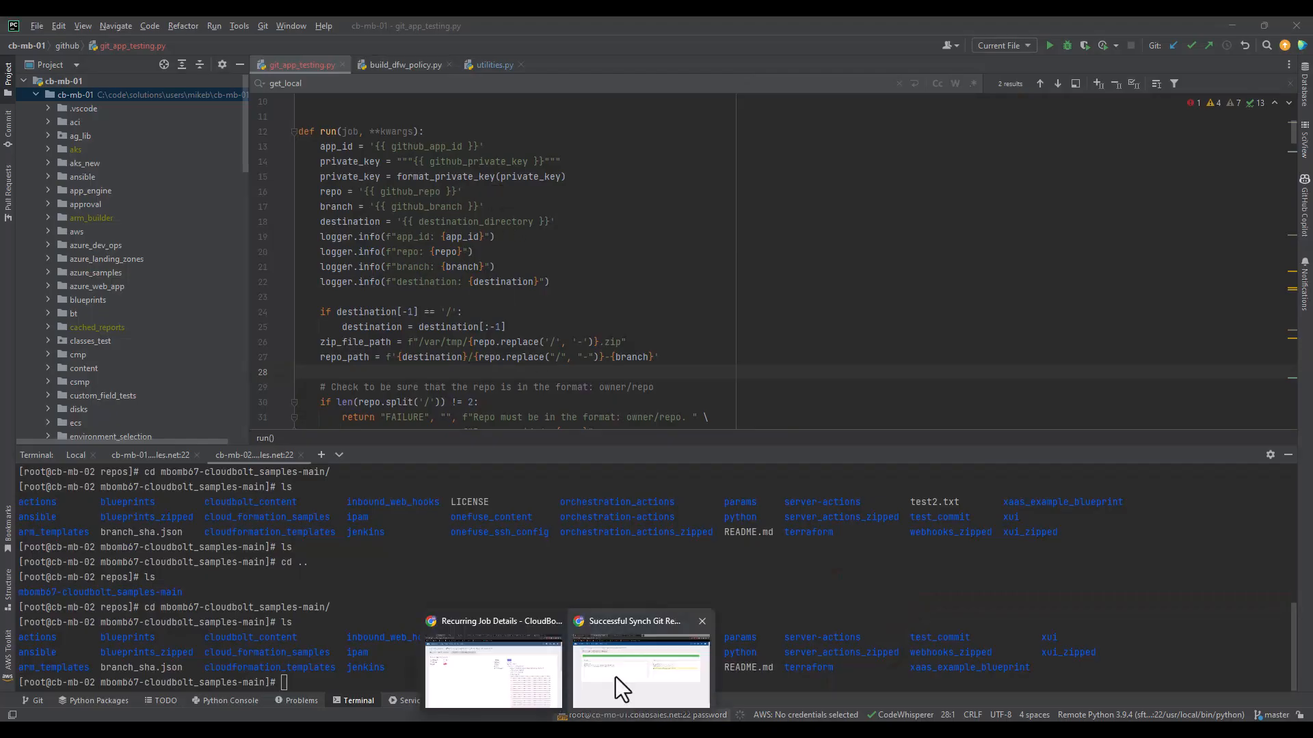
{"action": "left_click", "coordinate": [615, 677]}
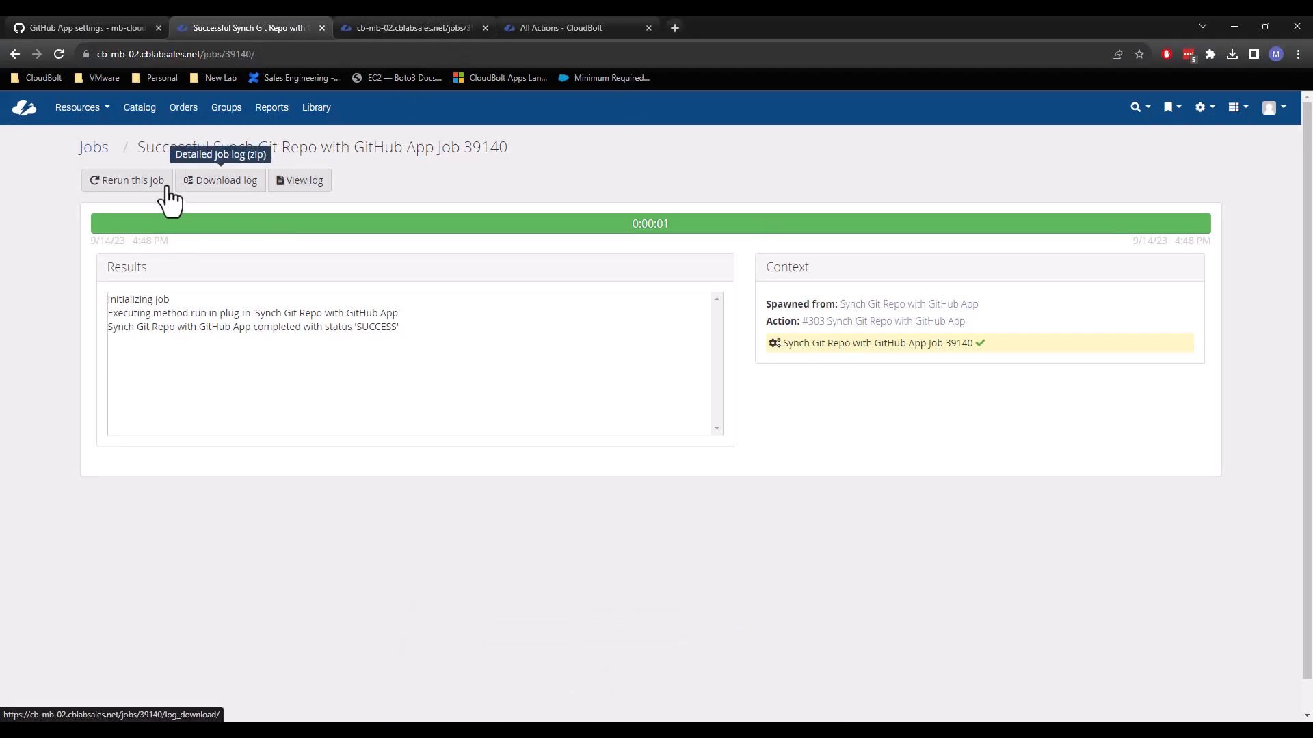
{"action": "left_click", "coordinate": [15, 53]}
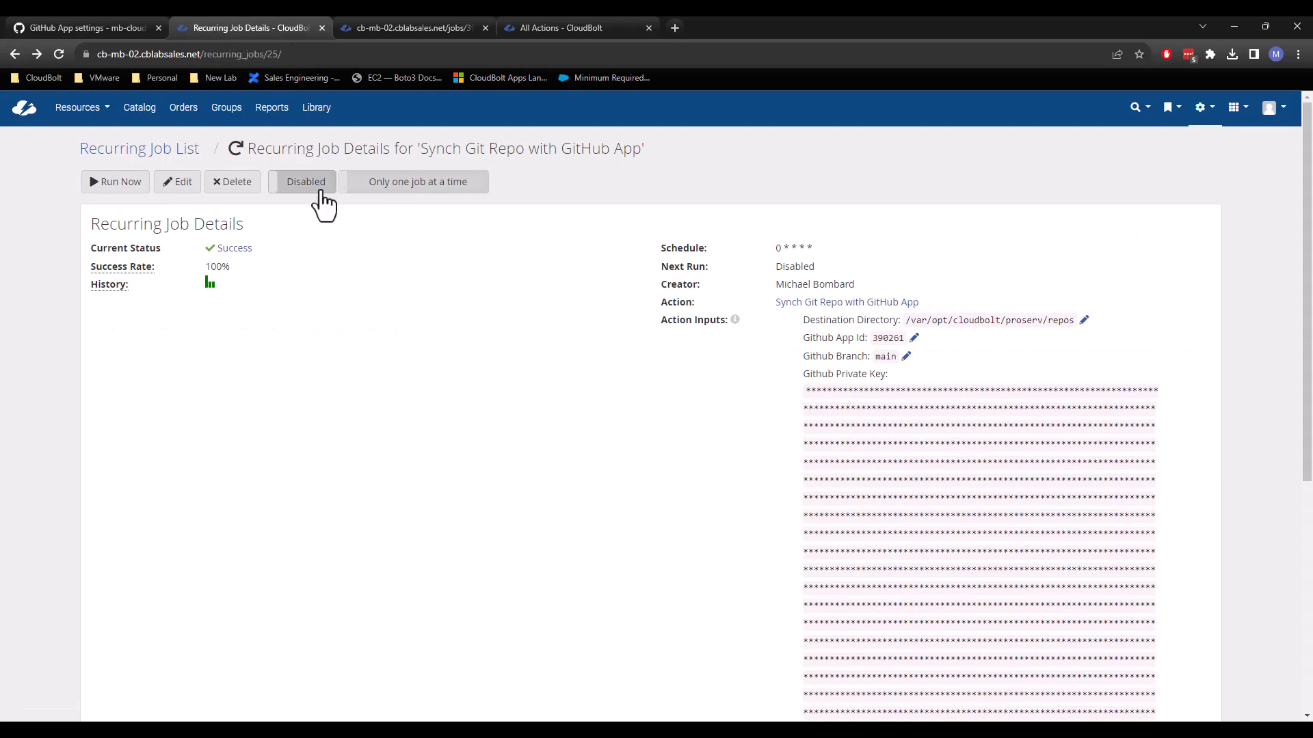
{"action": "left_click", "coordinate": [316, 185]}
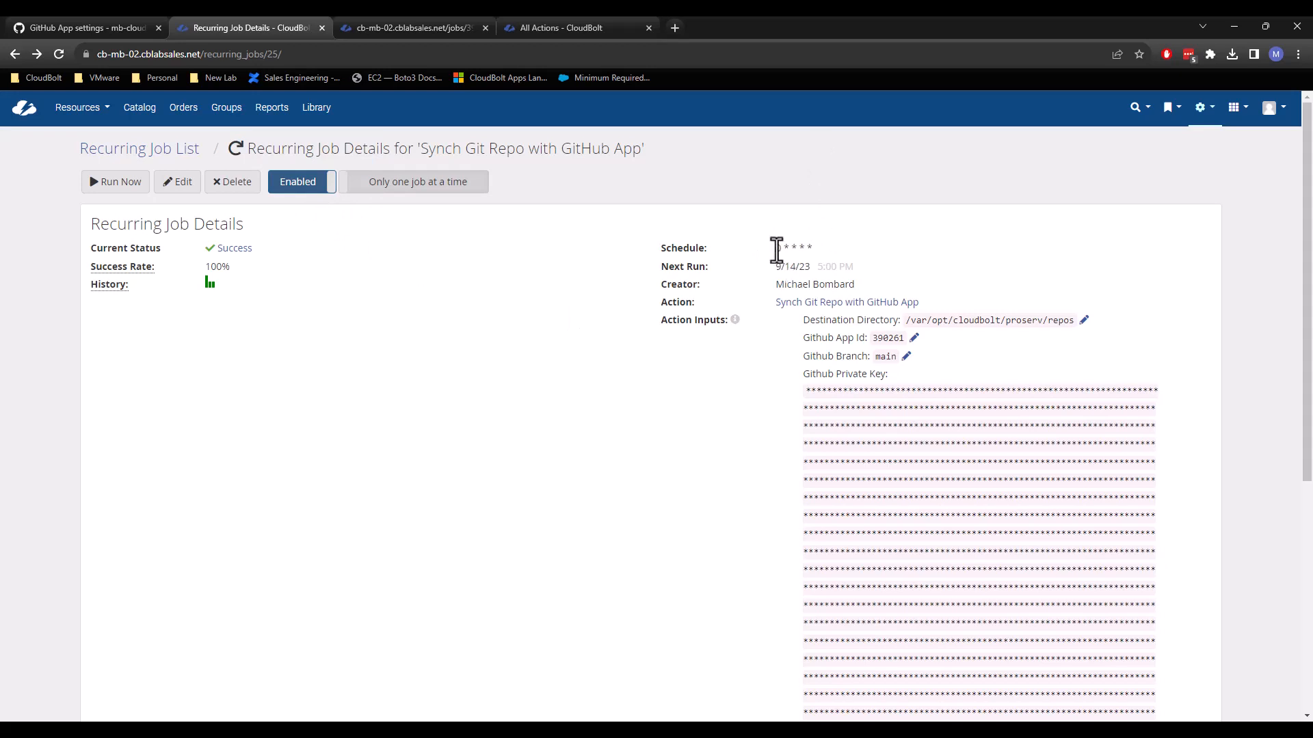
{"action": "left_click_drag", "start_coordinate": [773, 249], "coordinate": [809, 250]}
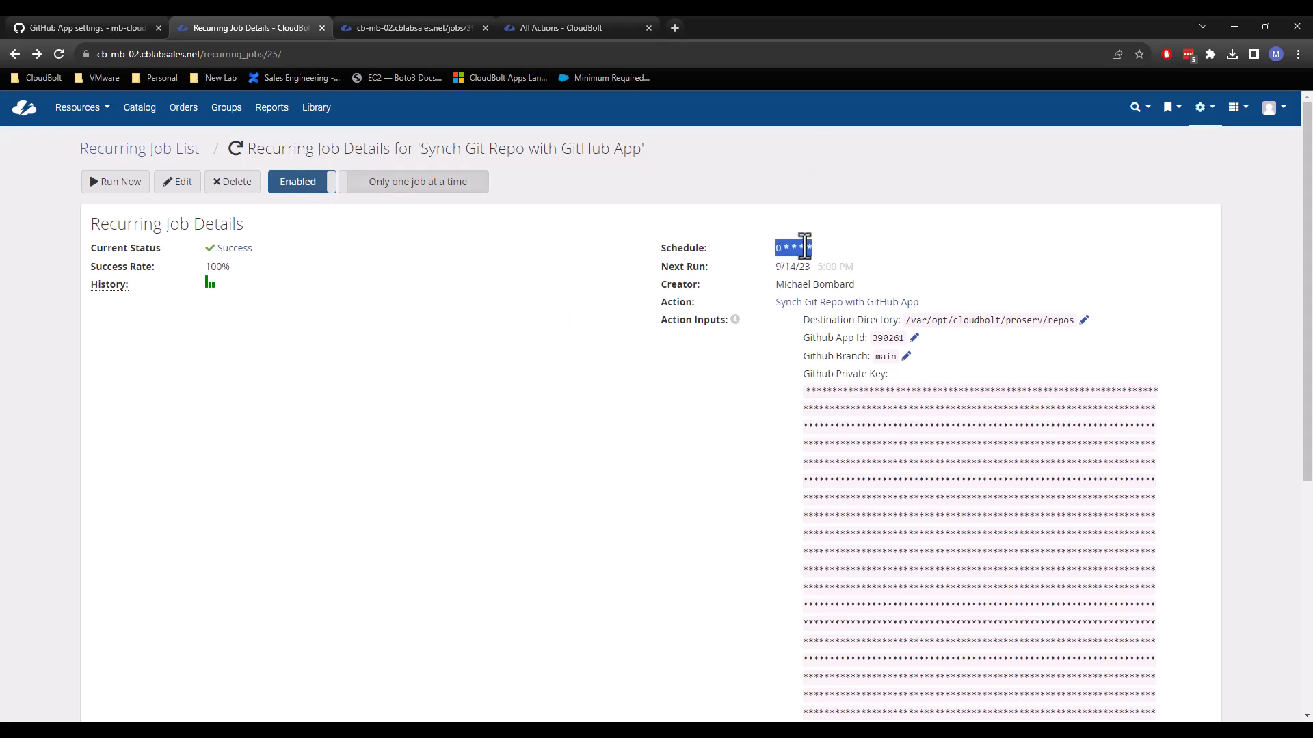
{"action": "left_click", "coordinate": [799, 253]}
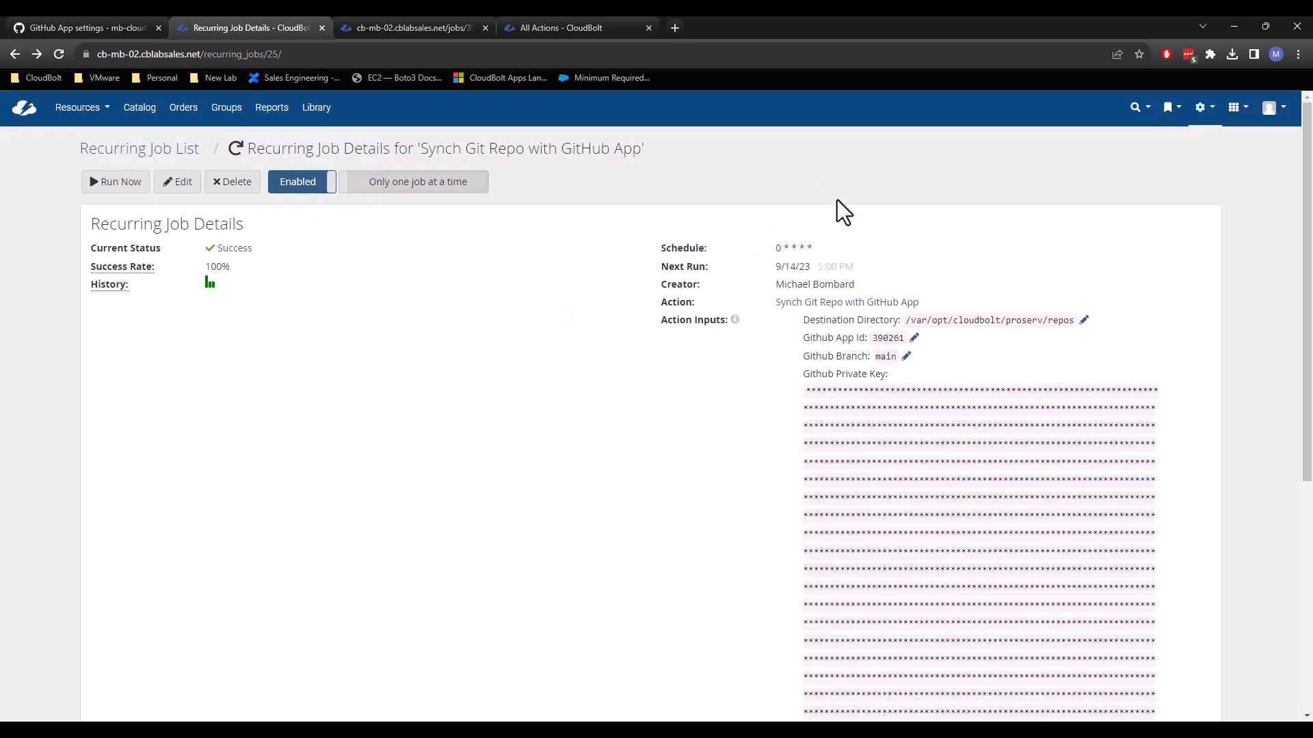
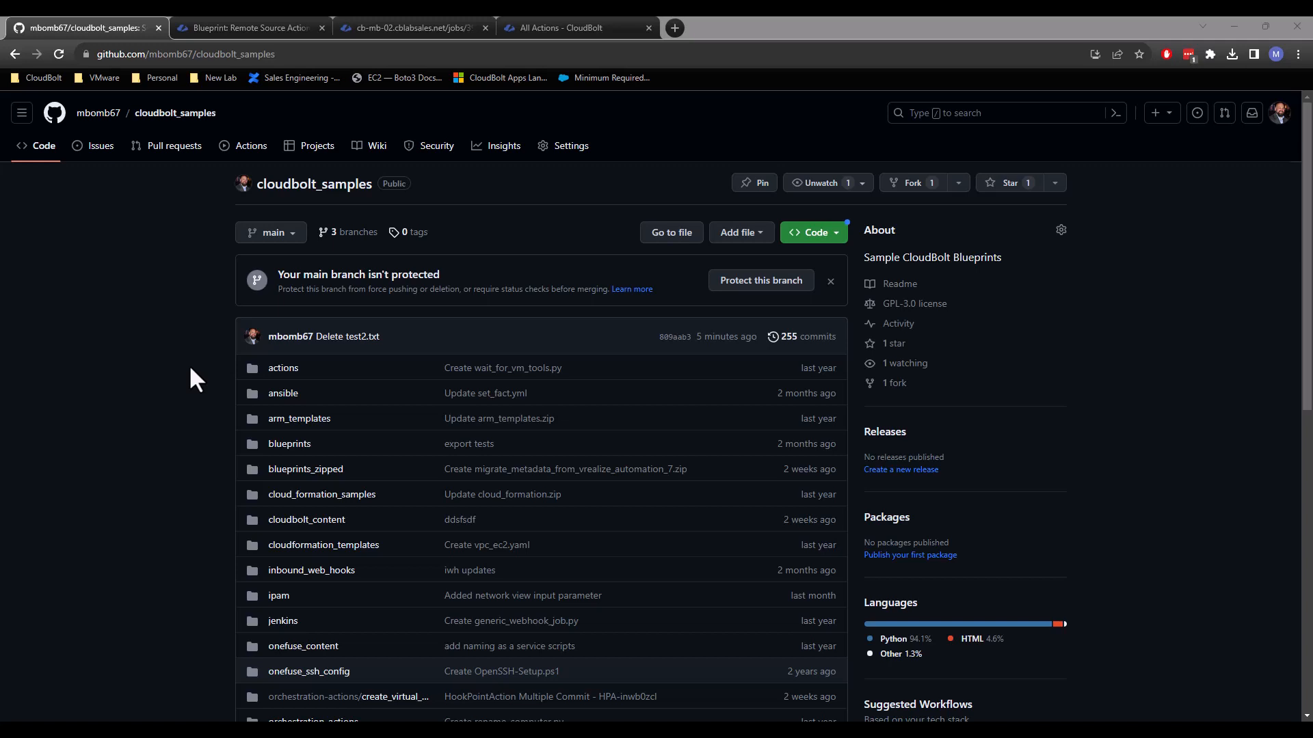
- Browse the cloudbolt_samples repository on GitHub to the Hook for Add Disk in Windows OS folder under server-actions/add_disk_in_windows_os
{"action": "scroll", "coordinate": [190, 369], "scroll_direction": "down", "scroll_amount": 4}
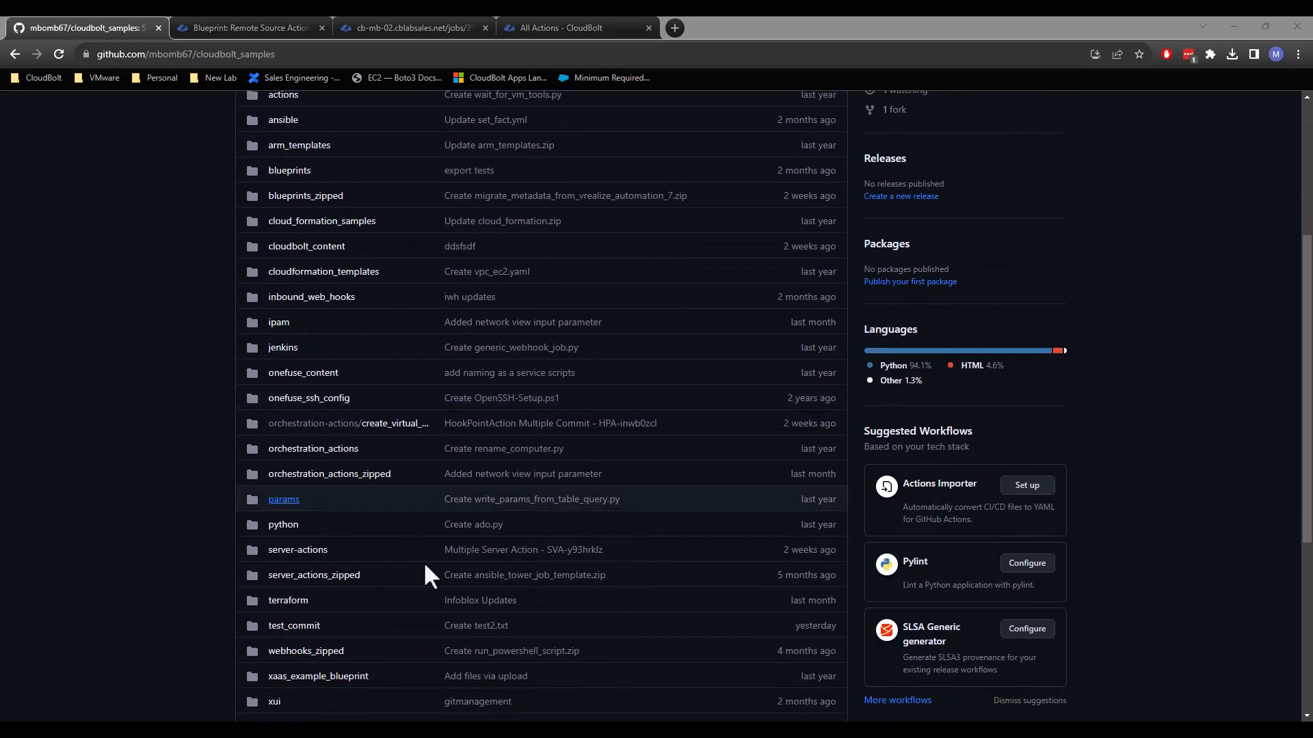
{"action": "left_click", "coordinate": [307, 554]}
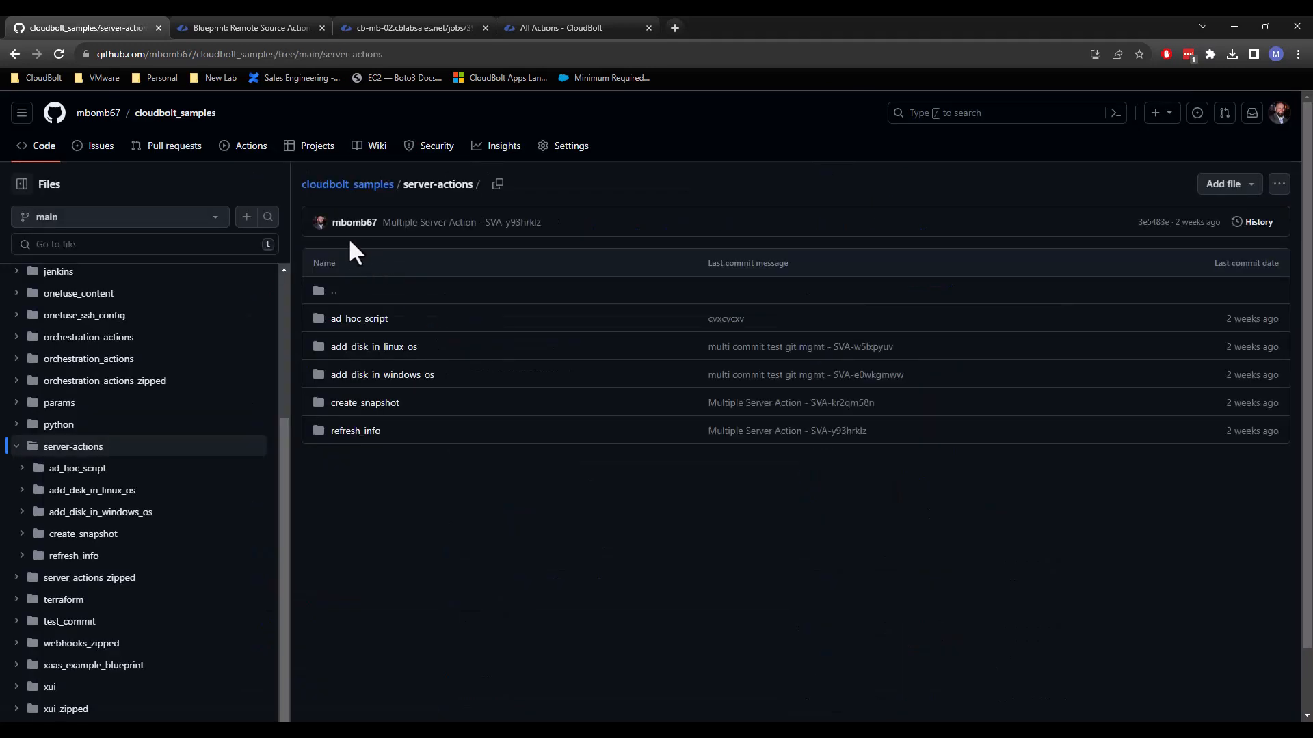
{"action": "left_click", "coordinate": [376, 377]}
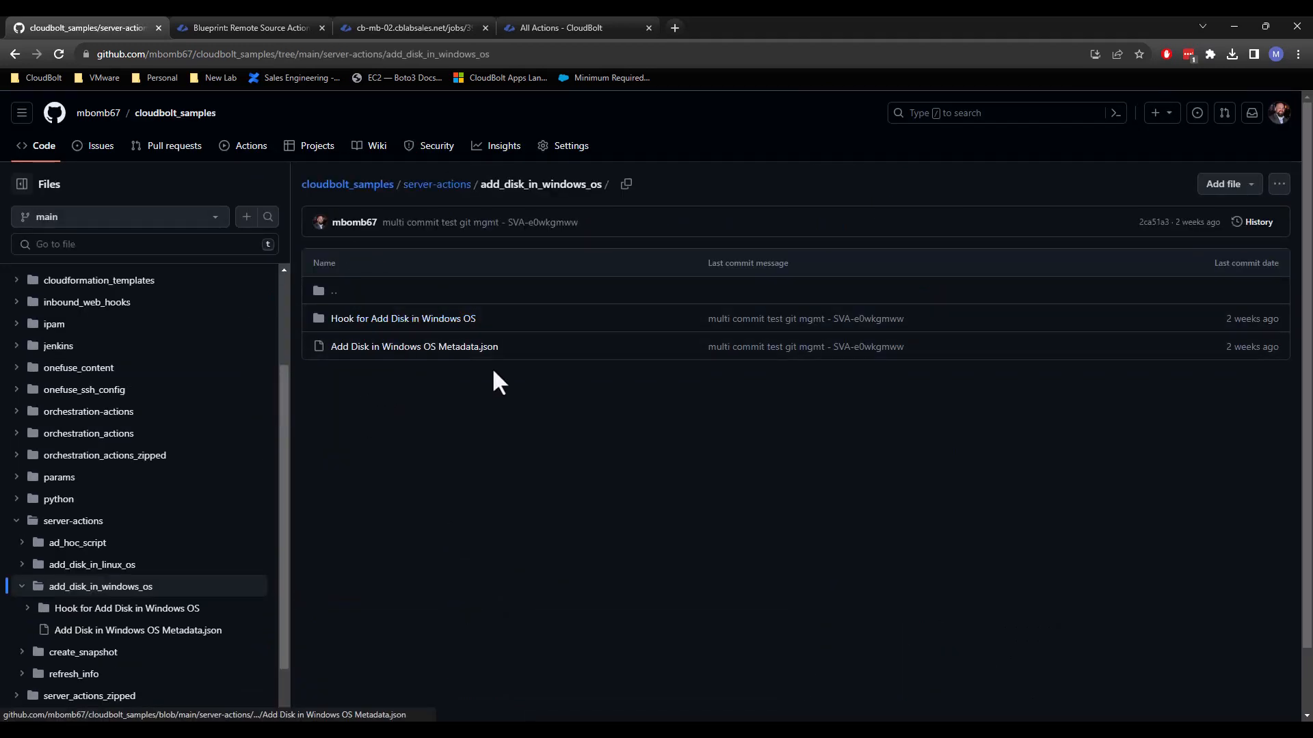
{"action": "left_click", "coordinate": [362, 318]}
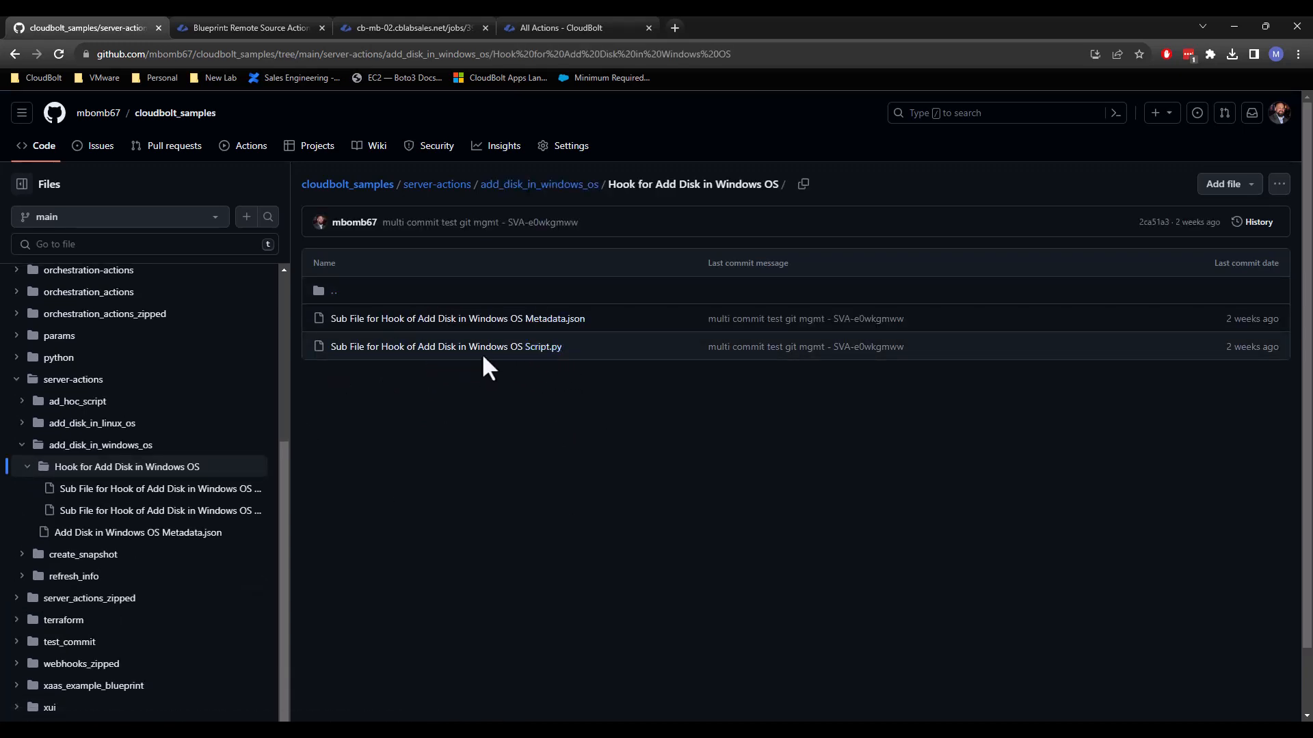
- Return to the CloudBolt Remote Source Actions blueprint page and go from there to the Server Actions administration page
{"action": "left_click", "coordinate": [249, 21]}
{"action": "left_click", "coordinate": [366, 21]}
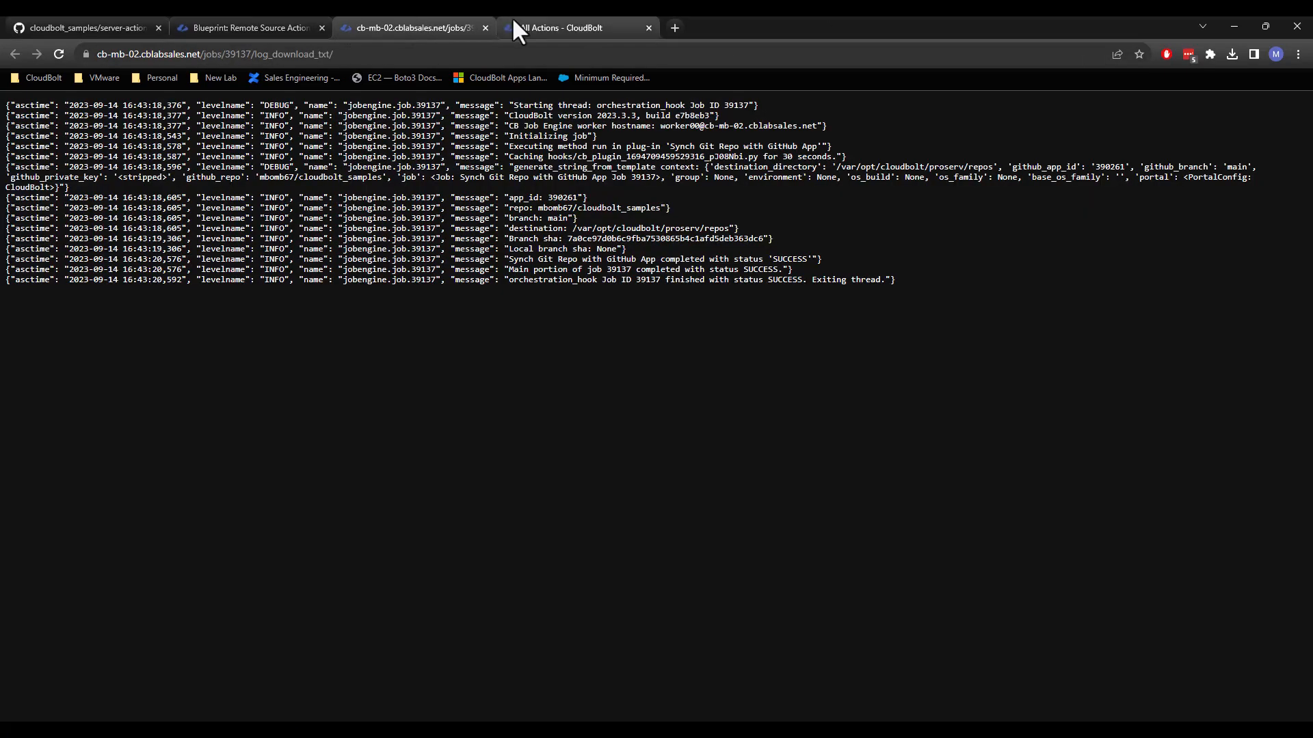
{"action": "left_click", "coordinate": [294, 23]}
{"action": "left_click", "coordinate": [1203, 108]}
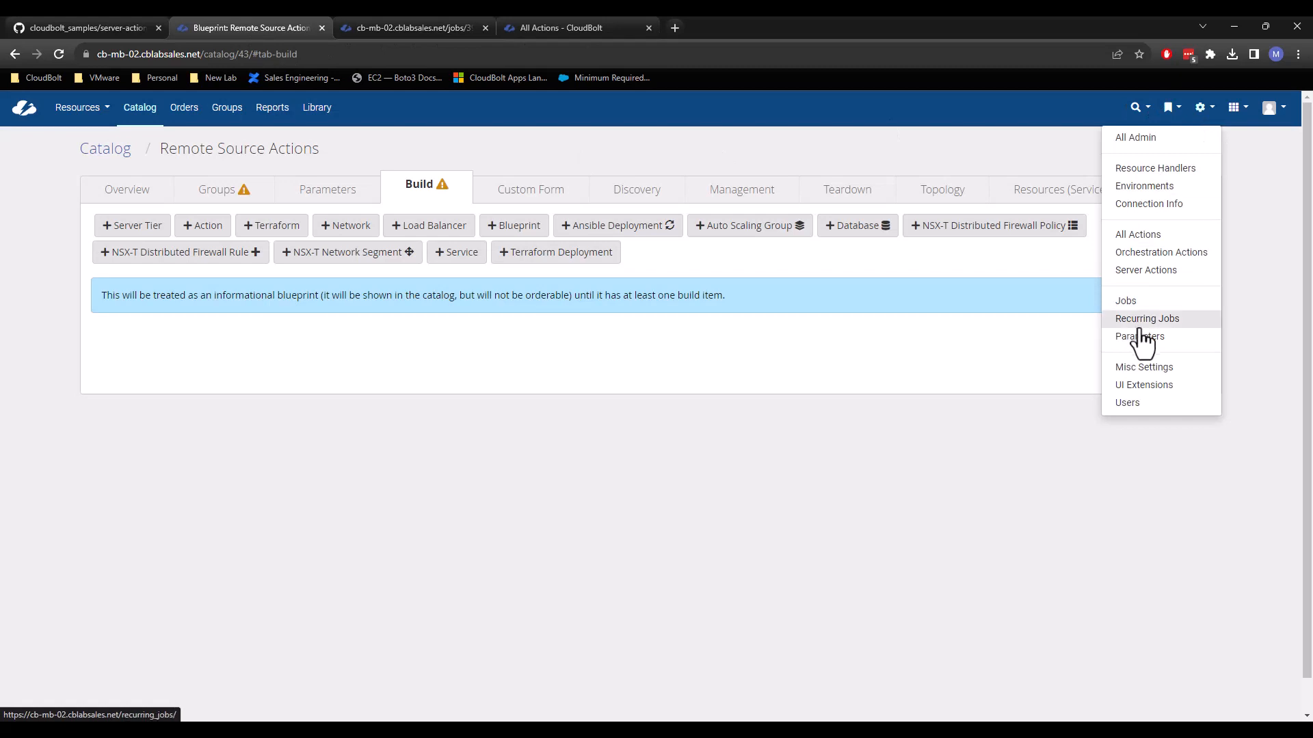
{"action": "left_click", "coordinate": [1155, 276]}
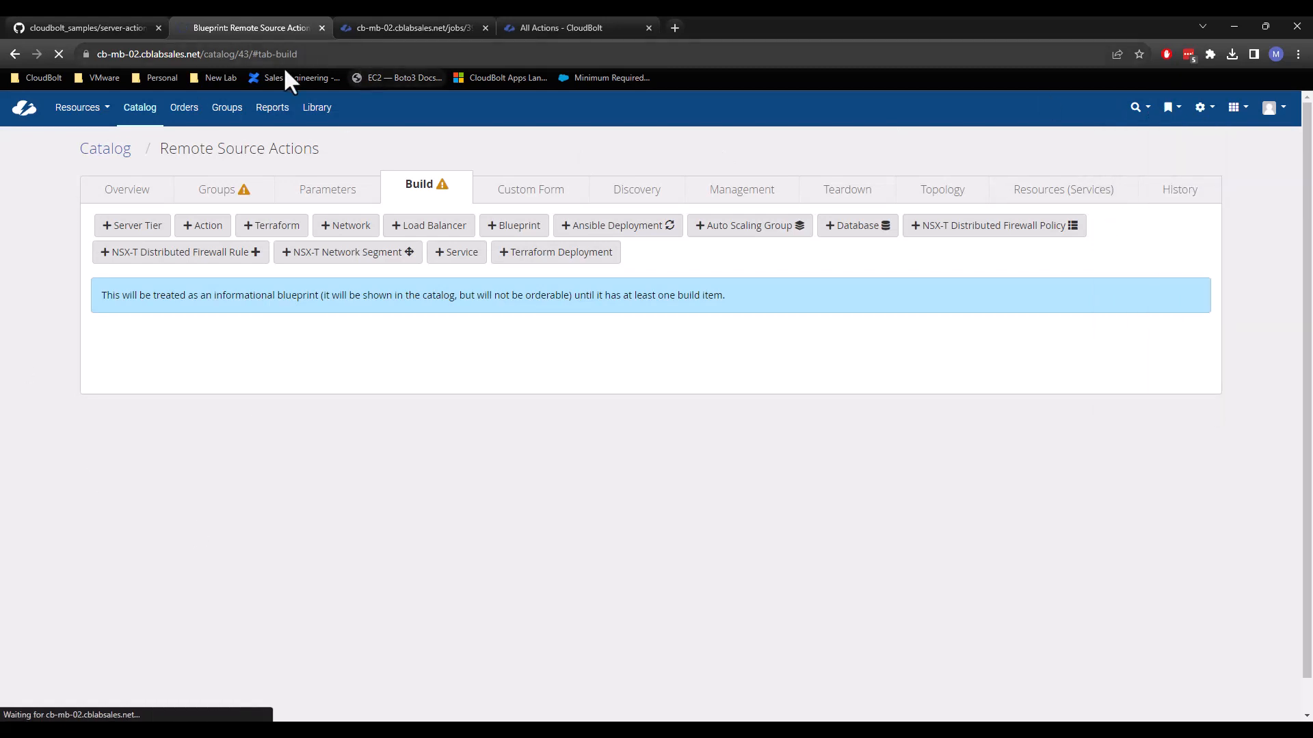
{"action": "left_click", "coordinate": [183, 181]}
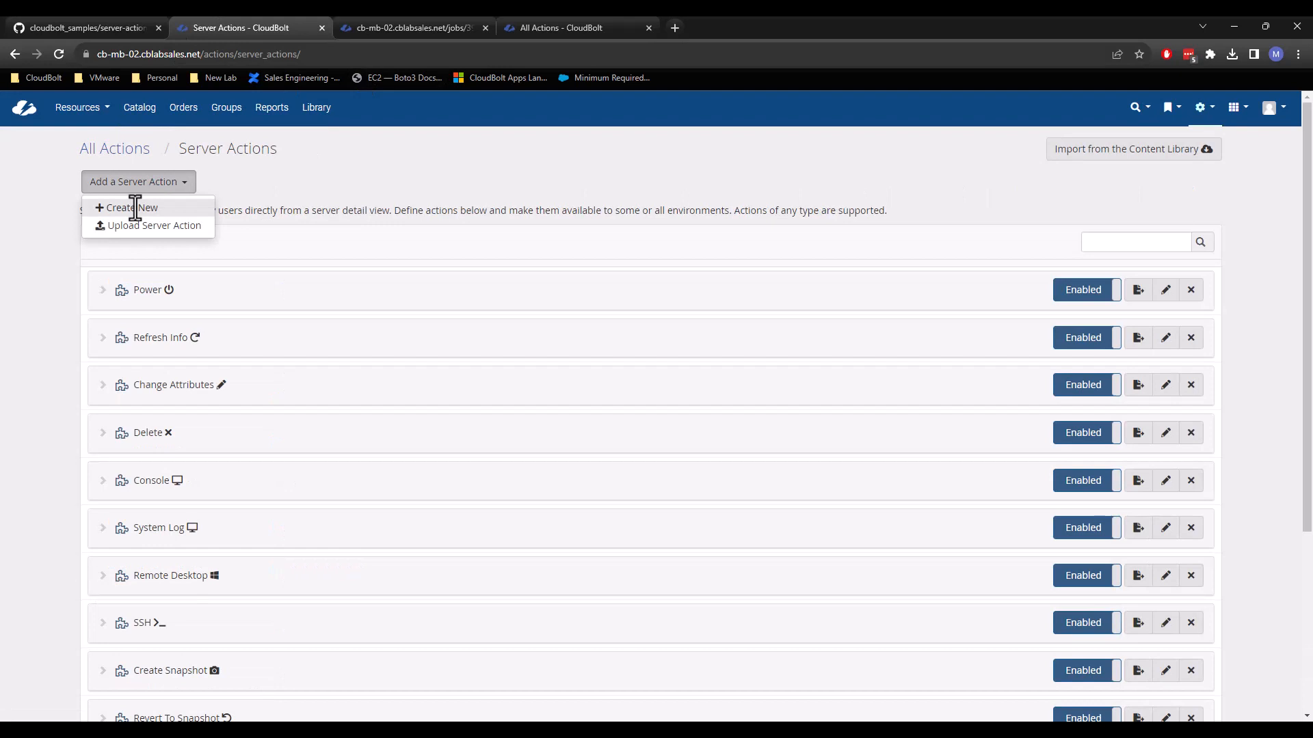
{"action": "left_click", "coordinate": [296, 170]}
{"action": "left_click", "coordinate": [139, 184]}
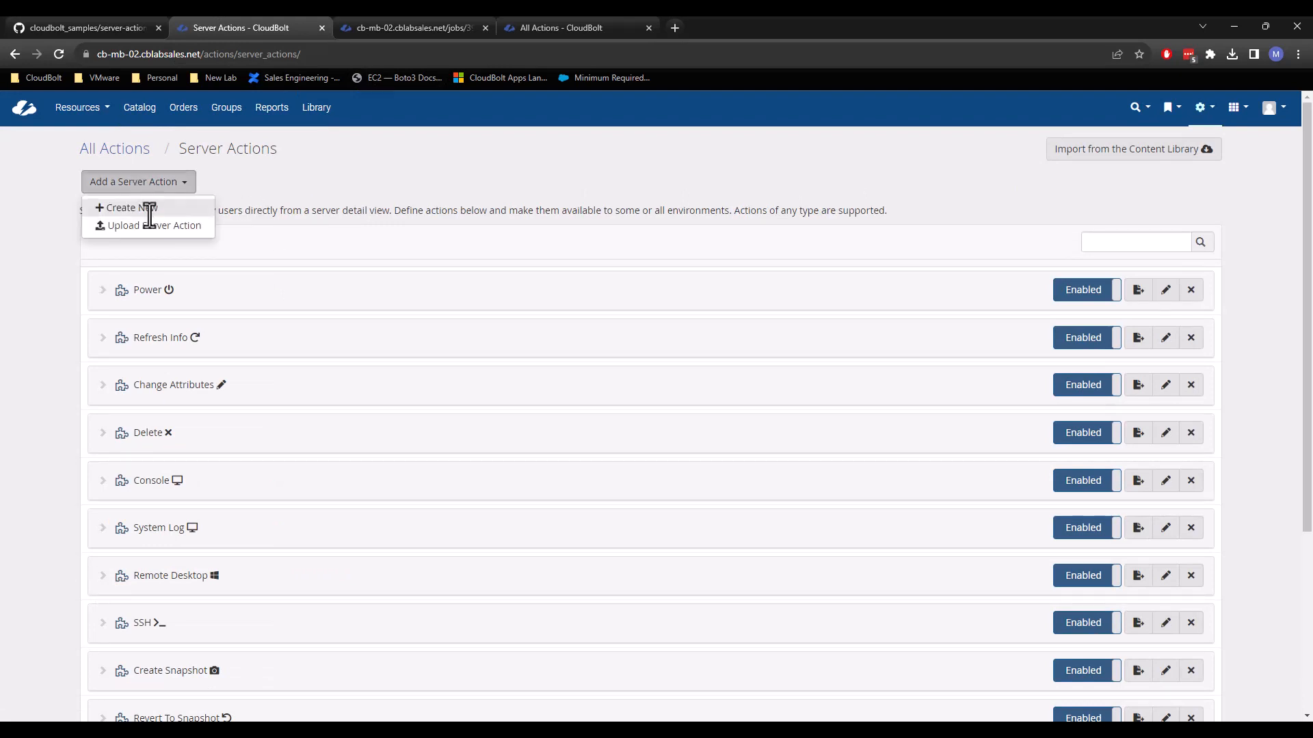
{"action": "left_click", "coordinate": [346, 164]}
{"action": "left_click", "coordinate": [1165, 337]}
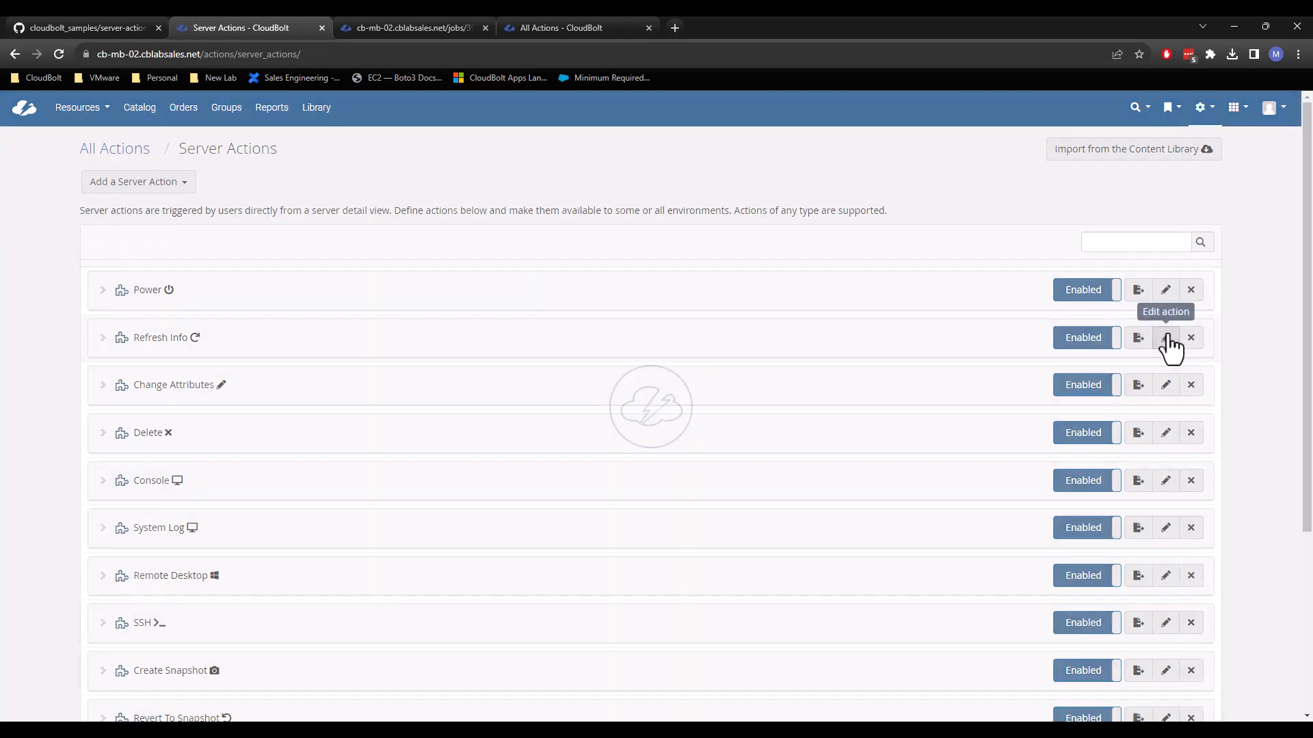
{"action": "scroll", "coordinate": [543, 573], "scroll_direction": "down", "scroll_amount": 2}
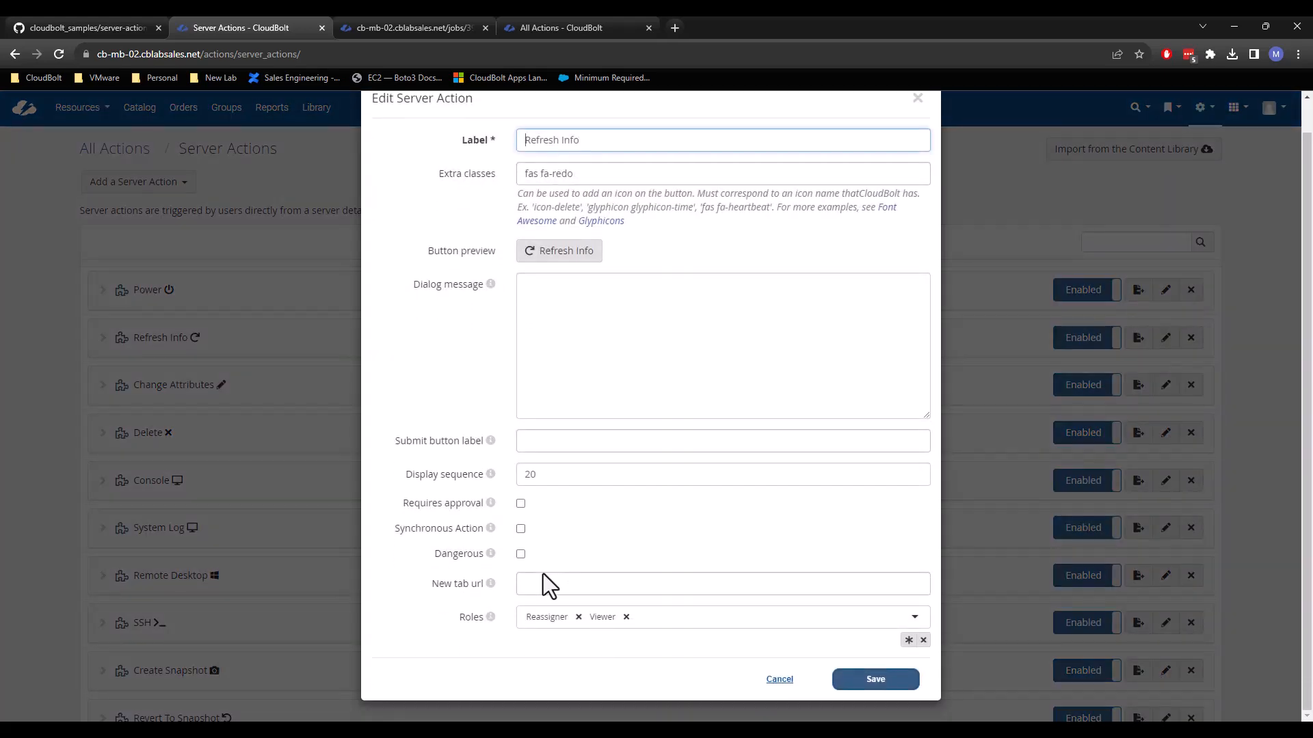
{"action": "scroll", "coordinate": [683, 581], "scroll_direction": "up", "scroll_amount": 1}
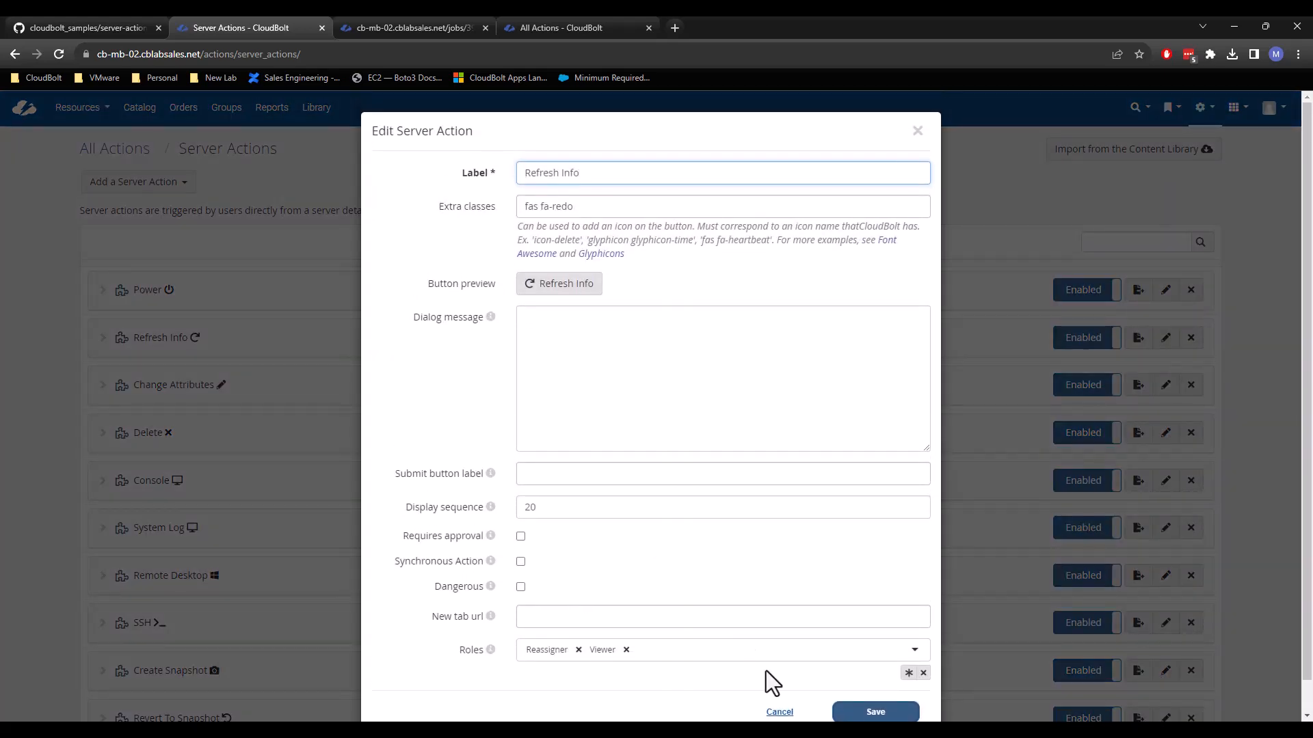
{"action": "left_click", "coordinate": [874, 712]}
- Start a new server action of type CloudBolt Plug-in and name it "Add Disk in Windows"
{"action": "left_click", "coordinate": [133, 182]}
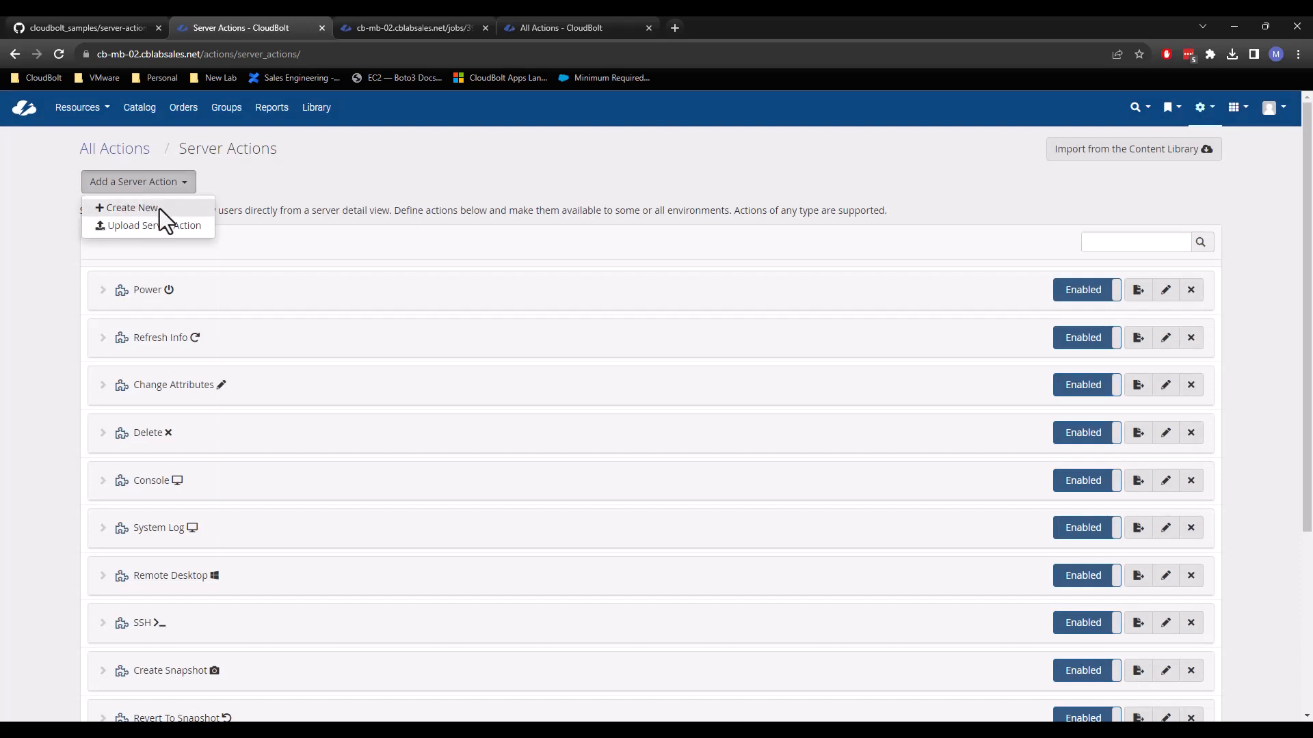
{"action": "left_click", "coordinate": [159, 208]}
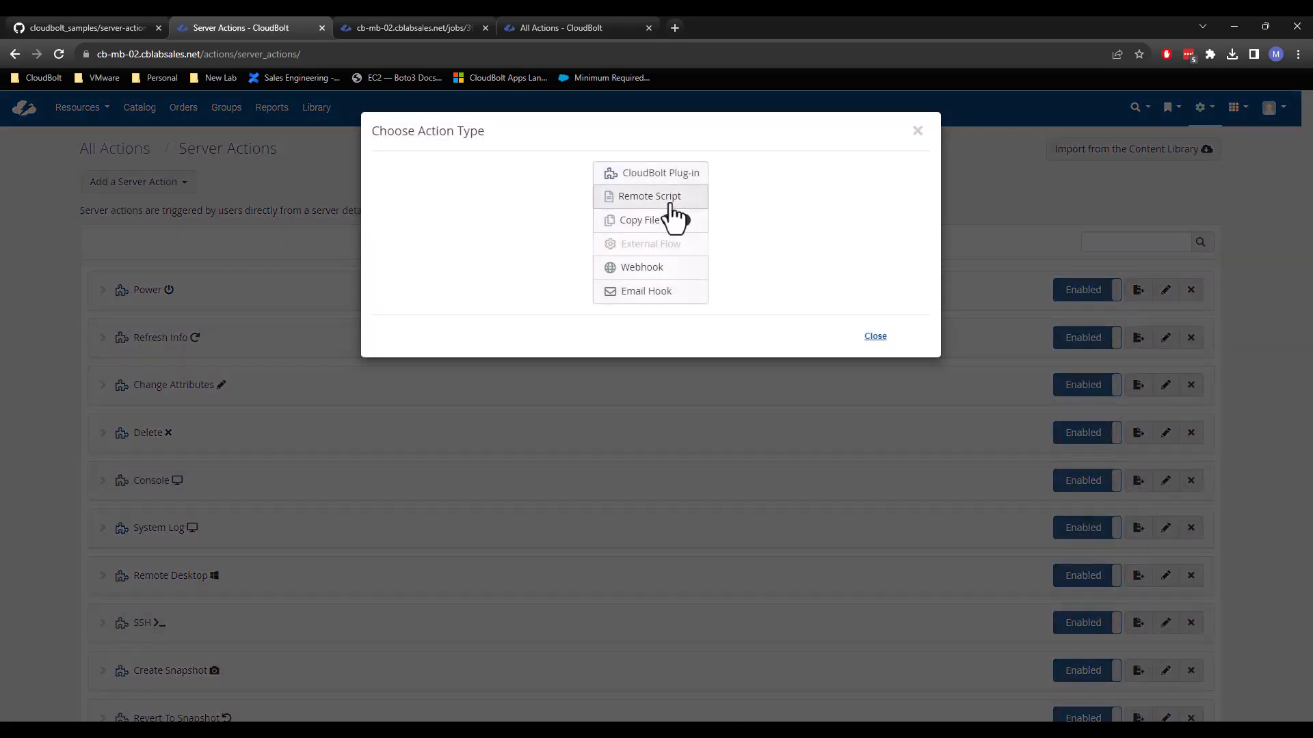
{"action": "left_click", "coordinate": [666, 175]}
{"action": "left_click", "coordinate": [572, 198]}
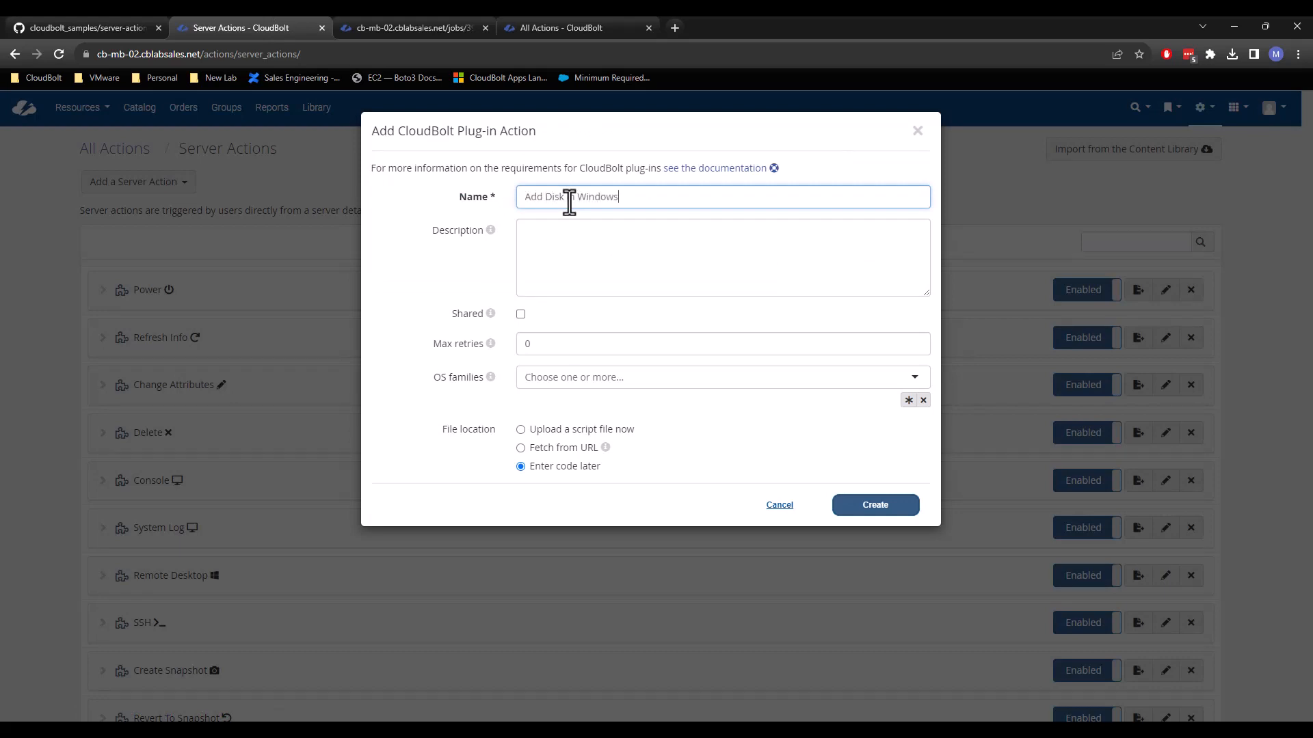
- Set the new plug-in's OS family to Windows and create it with the option to enter its code later
{"action": "left_click", "coordinate": [601, 373]}
{"action": "scroll", "coordinate": [657, 445], "scroll_direction": "down", "scroll_amount": 1}
{"action": "scroll", "coordinate": [650, 445], "scroll_direction": "down", "scroll_amount": 2}
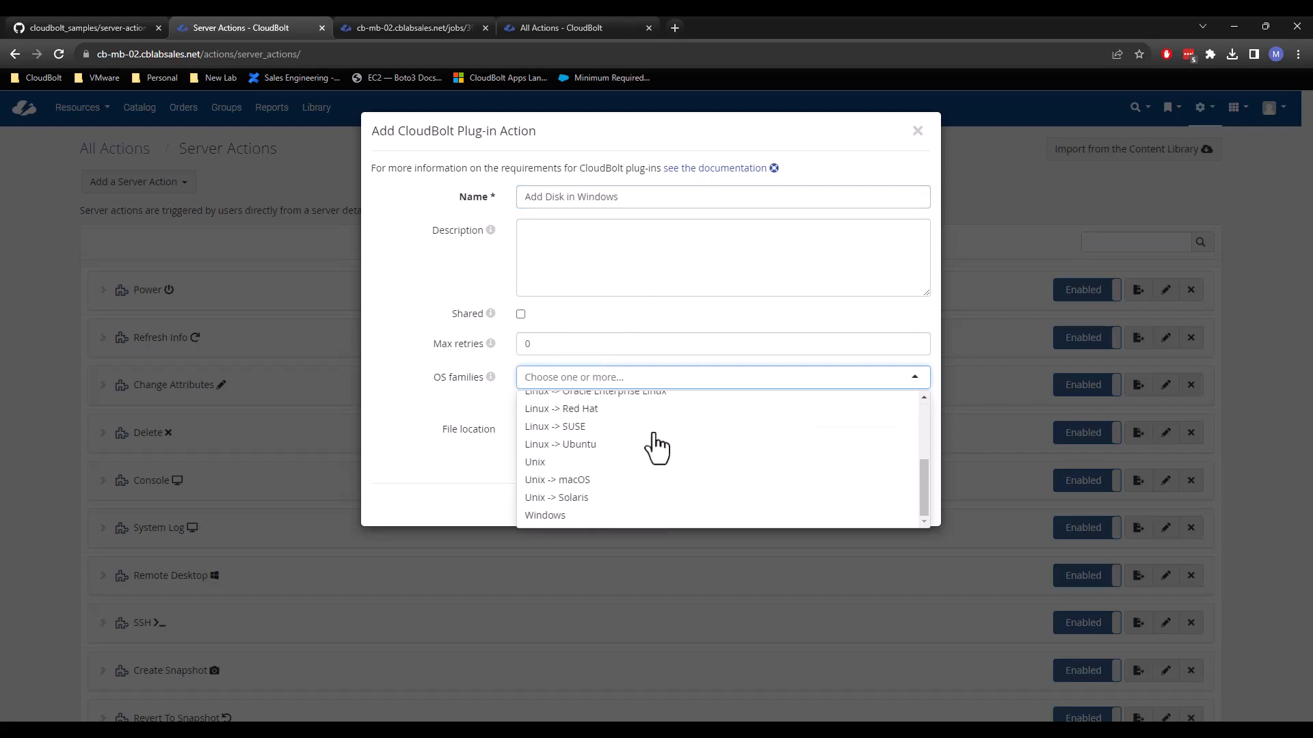
{"action": "left_click", "coordinate": [606, 518]}
{"action": "left_click", "coordinate": [425, 285]}
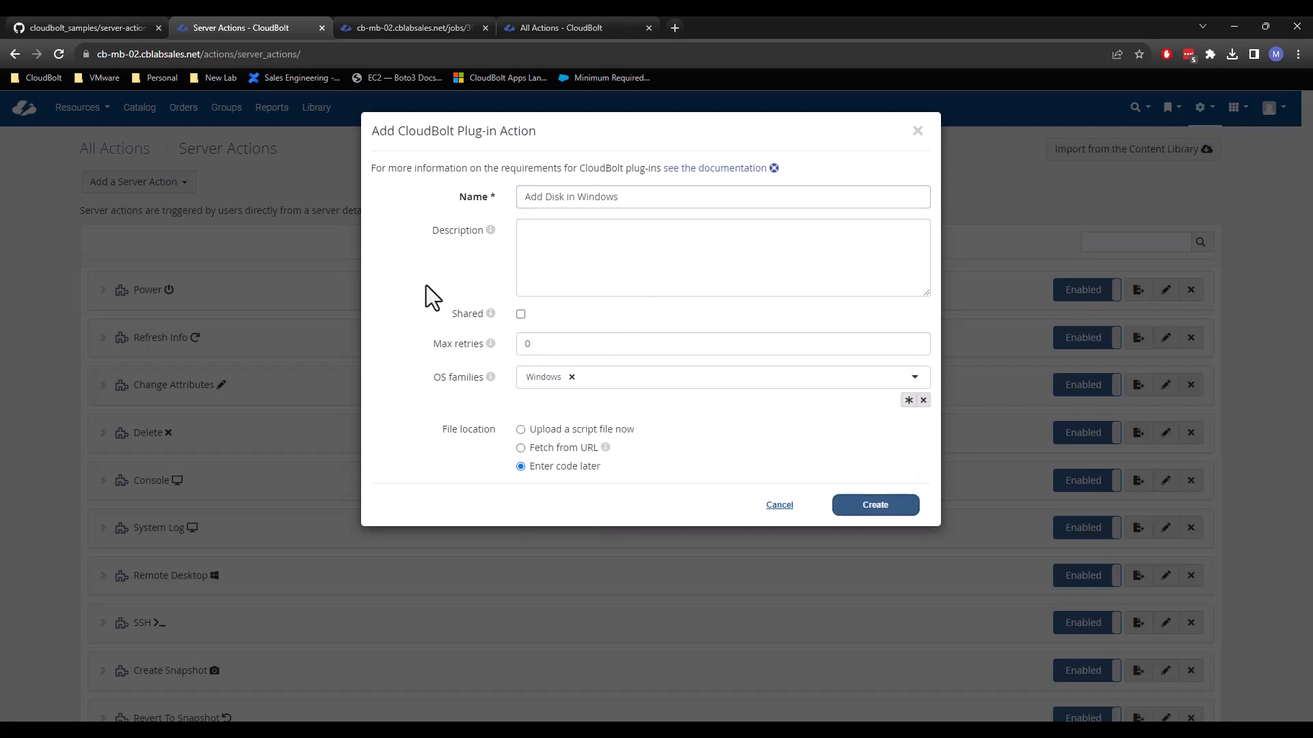
{"action": "left_click", "coordinate": [902, 500]}
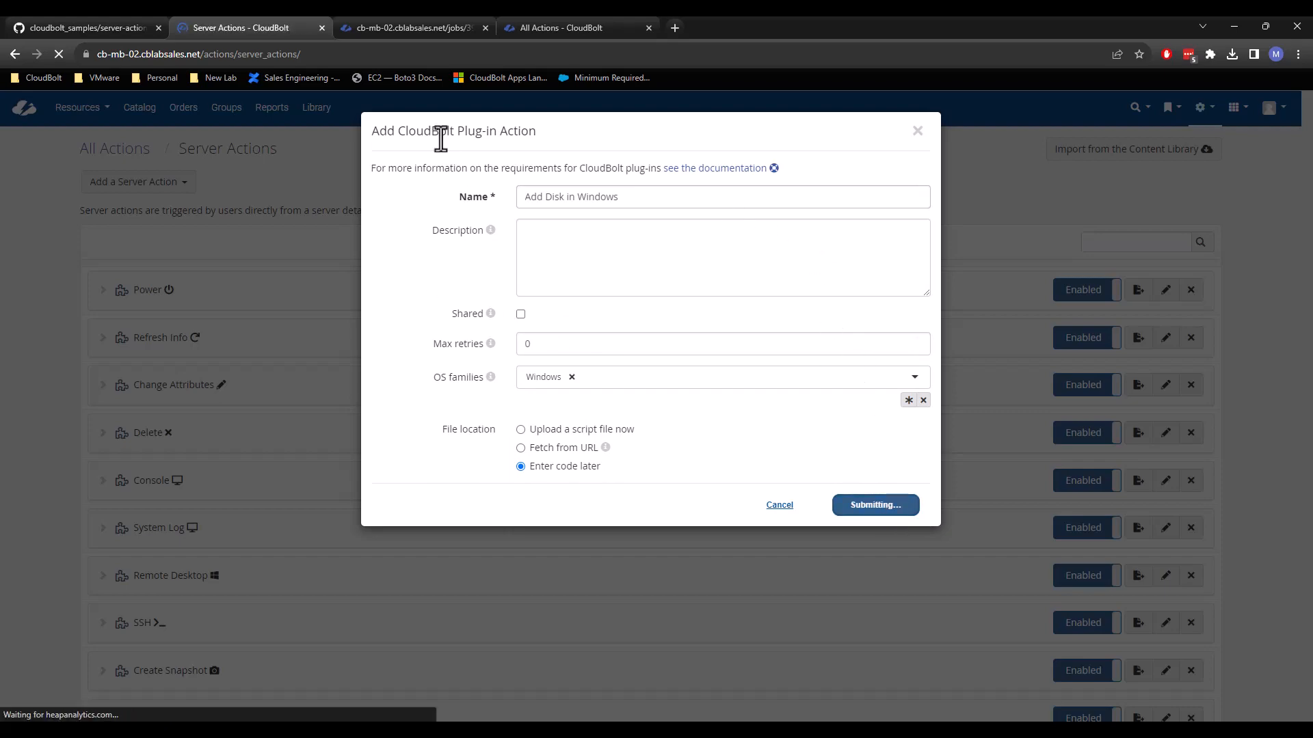
- Expand the Add Disk in Windows server action, go to its plug-in's detail page and open the plug-in's settings for editing
{"action": "scroll", "coordinate": [527, 486], "scroll_direction": "down", "scroll_amount": 5}
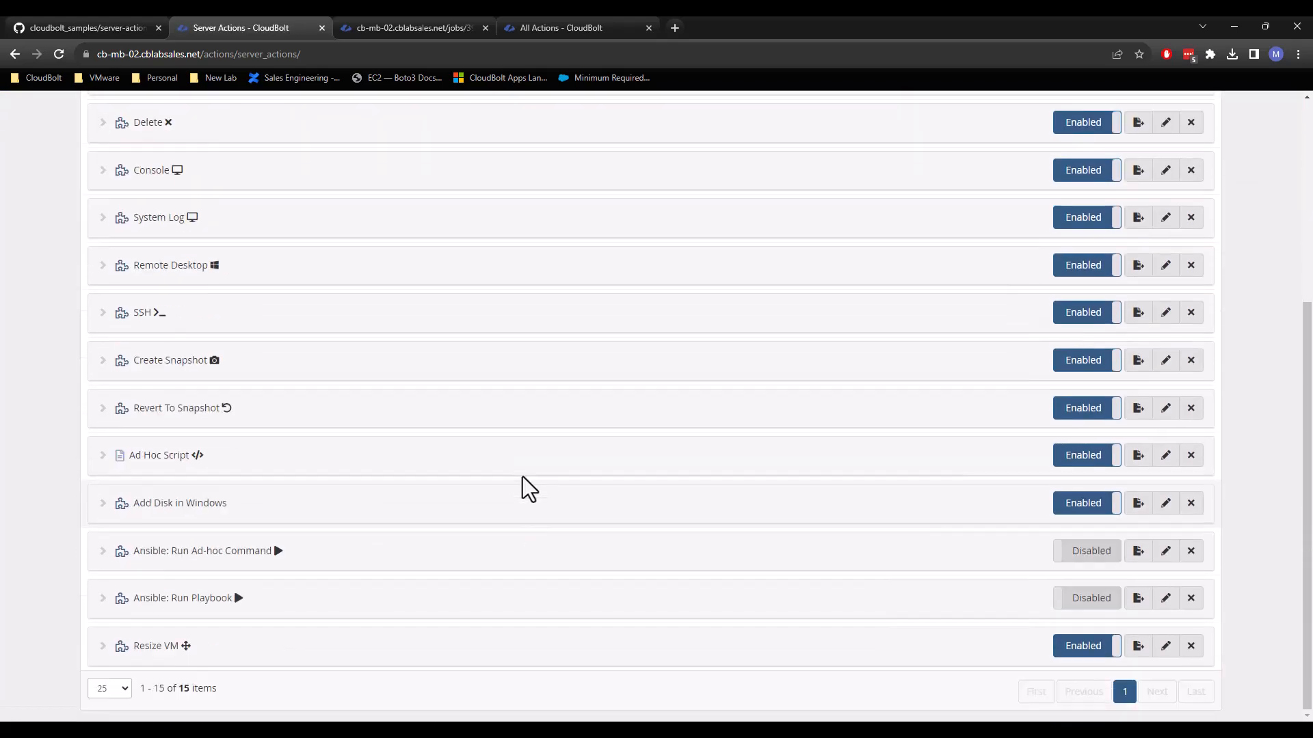
{"action": "scroll", "coordinate": [232, 471], "scroll_direction": "up", "scroll_amount": 2}
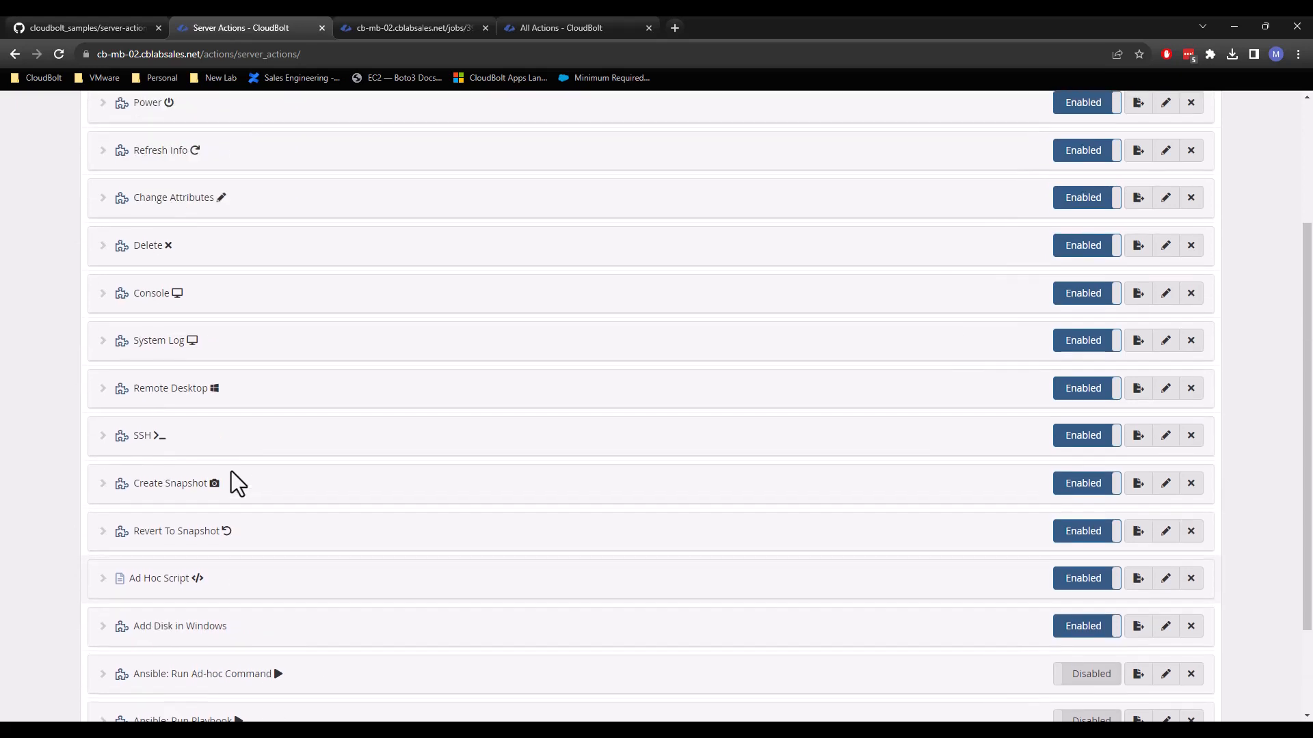
{"action": "scroll", "coordinate": [182, 436], "scroll_direction": "down", "scroll_amount": 2}
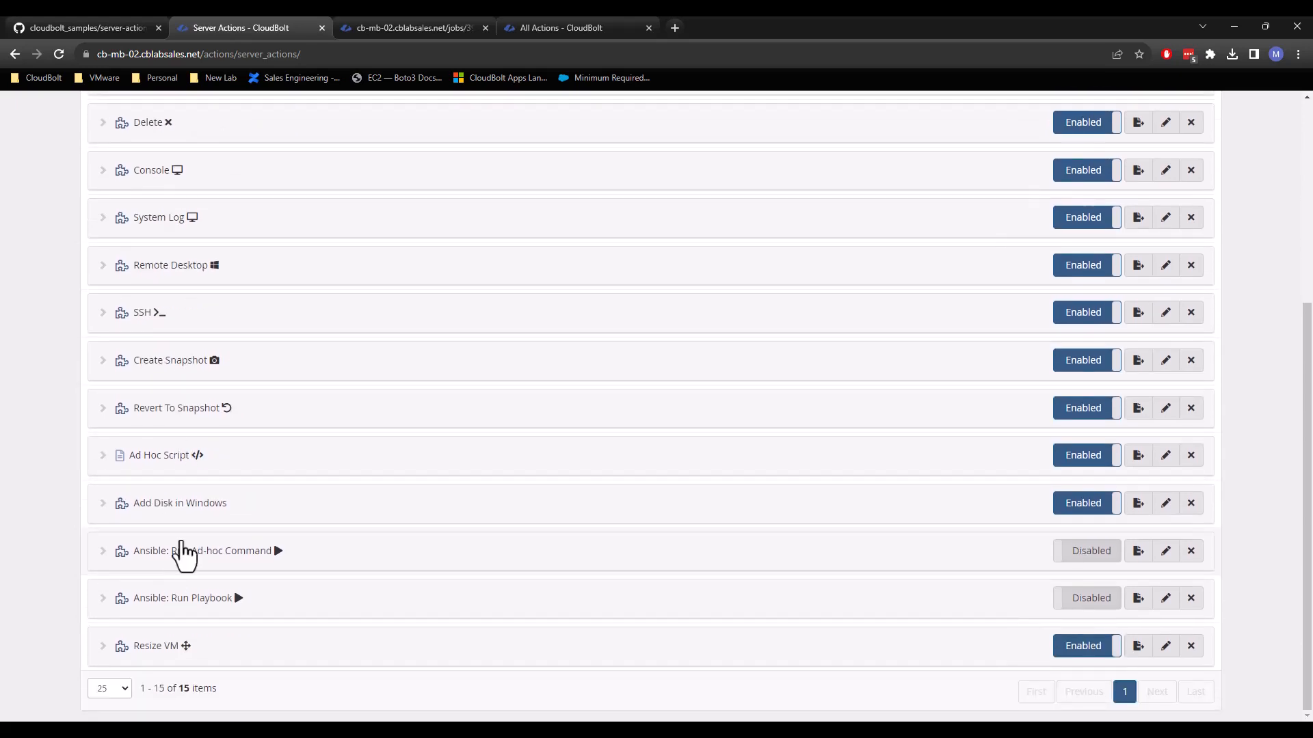
{"action": "left_click", "coordinate": [103, 504]}
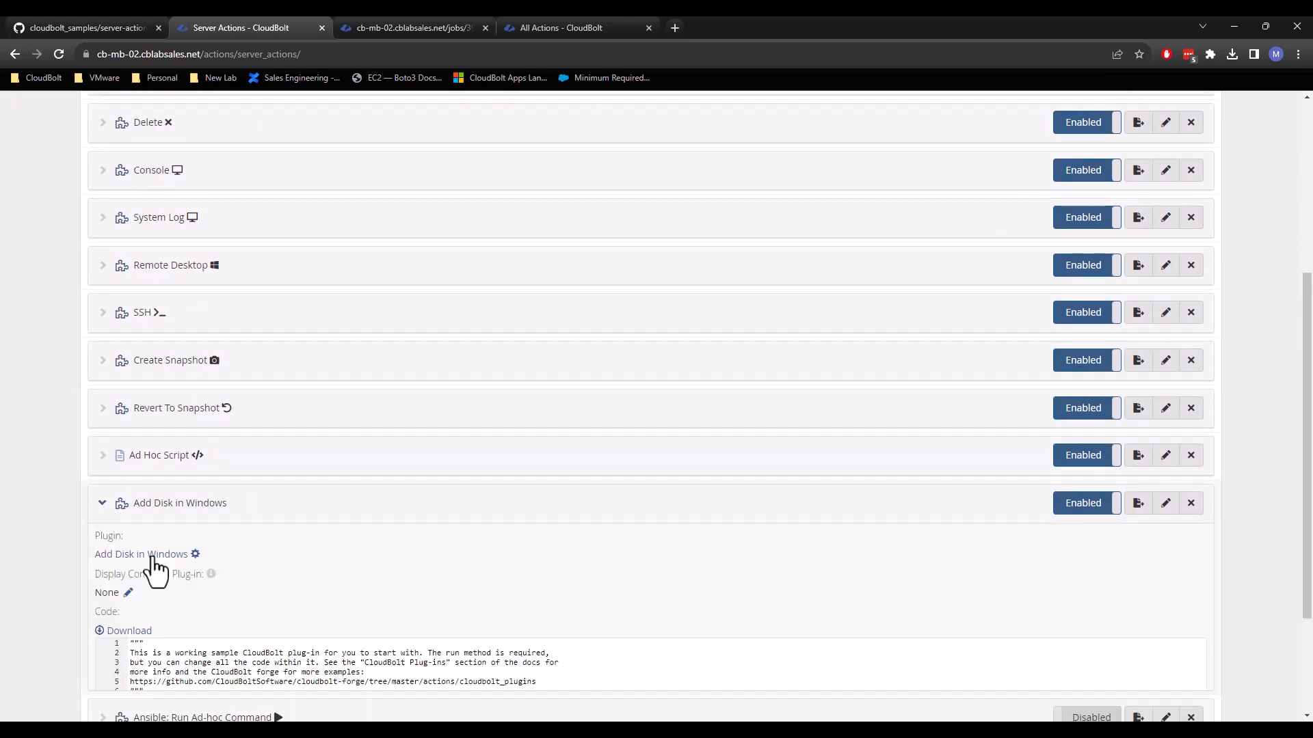
{"action": "left_click", "coordinate": [147, 555]}
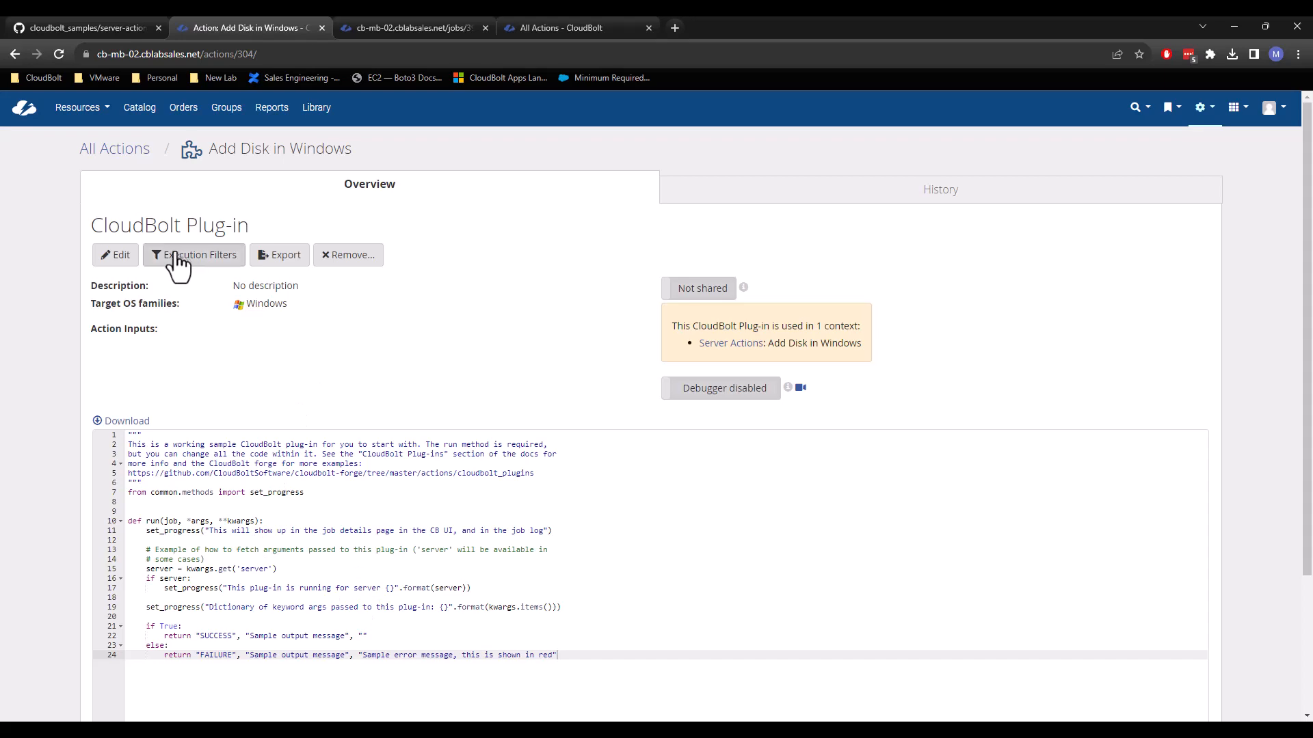
{"action": "left_click", "coordinate": [124, 264]}
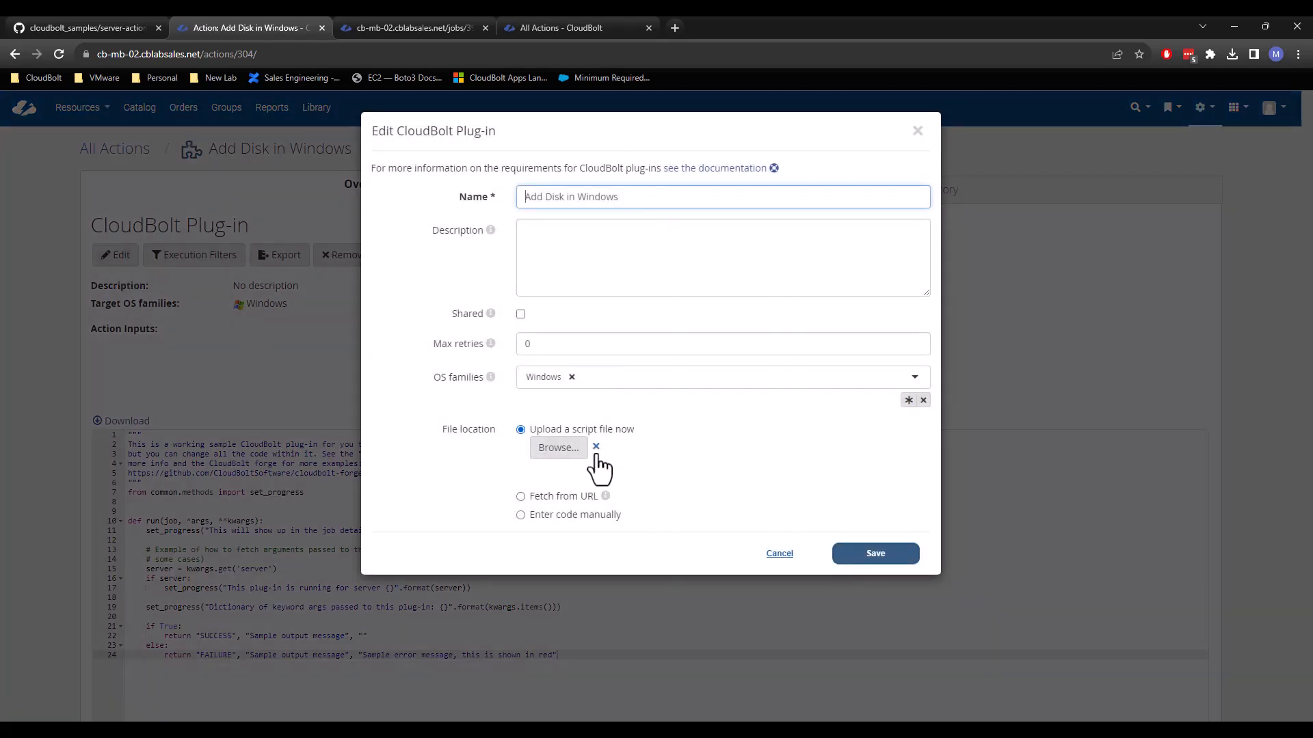
- Choose to fetch the plug-in's code from a URL starting with file://, and copy the add_disk_in_windows_os directory path from the PyCharm terminal
{"action": "left_click", "coordinate": [563, 497]}
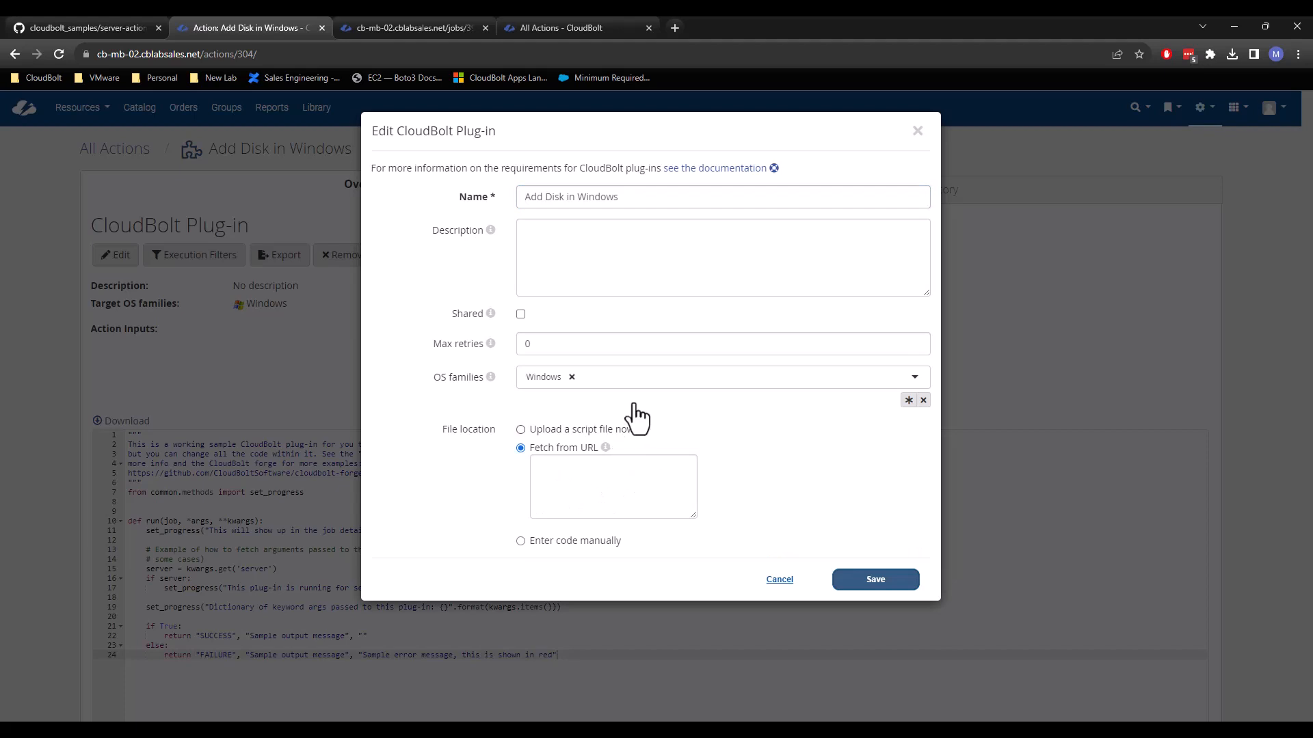
{"action": "left_click", "coordinate": [589, 499]}
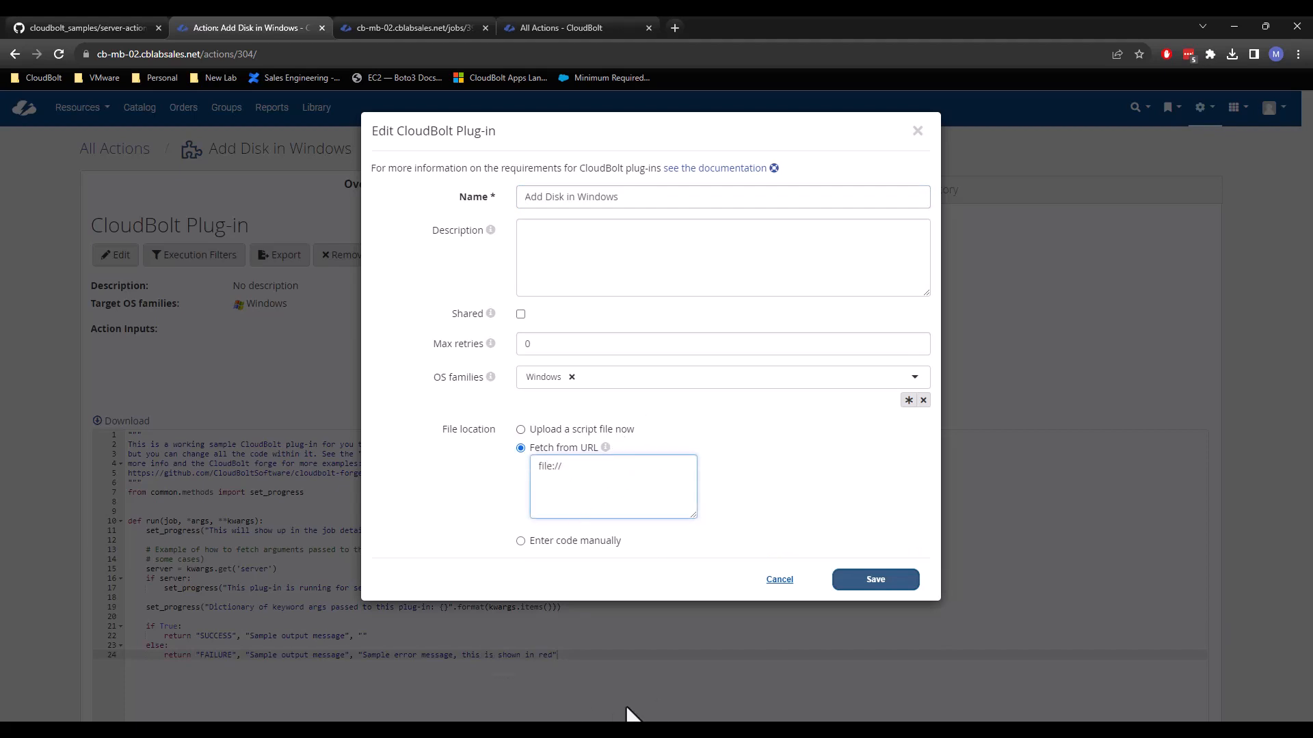
{"action": "left_click", "coordinate": [741, 729]}
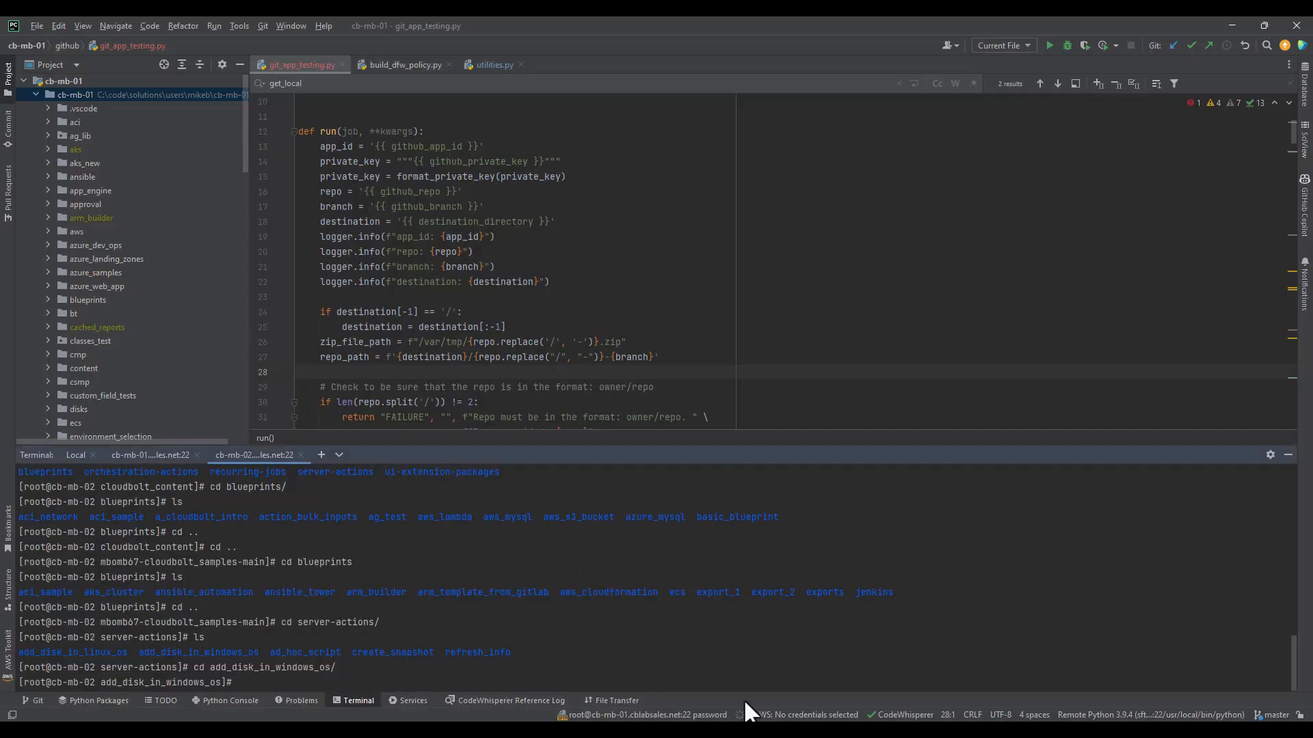
{"action": "type", "text": "pwd"}
{"action": "key", "text": "Return"}
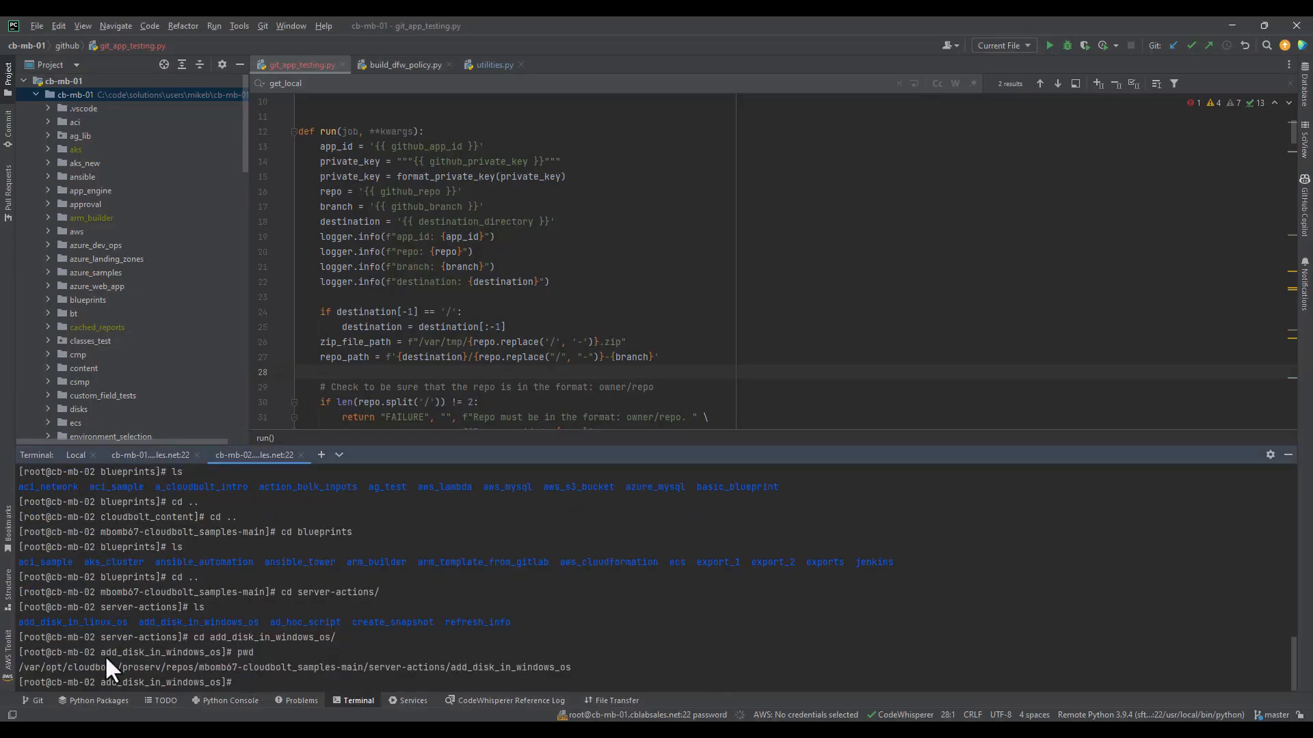
{"action": "left_click_drag", "start_coordinate": [20, 666], "coordinate": [565, 671]}
{"action": "key", "text": "ctrl+c"}
- Return to the plug-in settings, append the copied add_disk_in_windows_os path to the file:// URL and make the URL field taller
{"action": "left_click", "coordinate": [1231, 26]}
{"action": "left_click", "coordinate": [629, 466]}
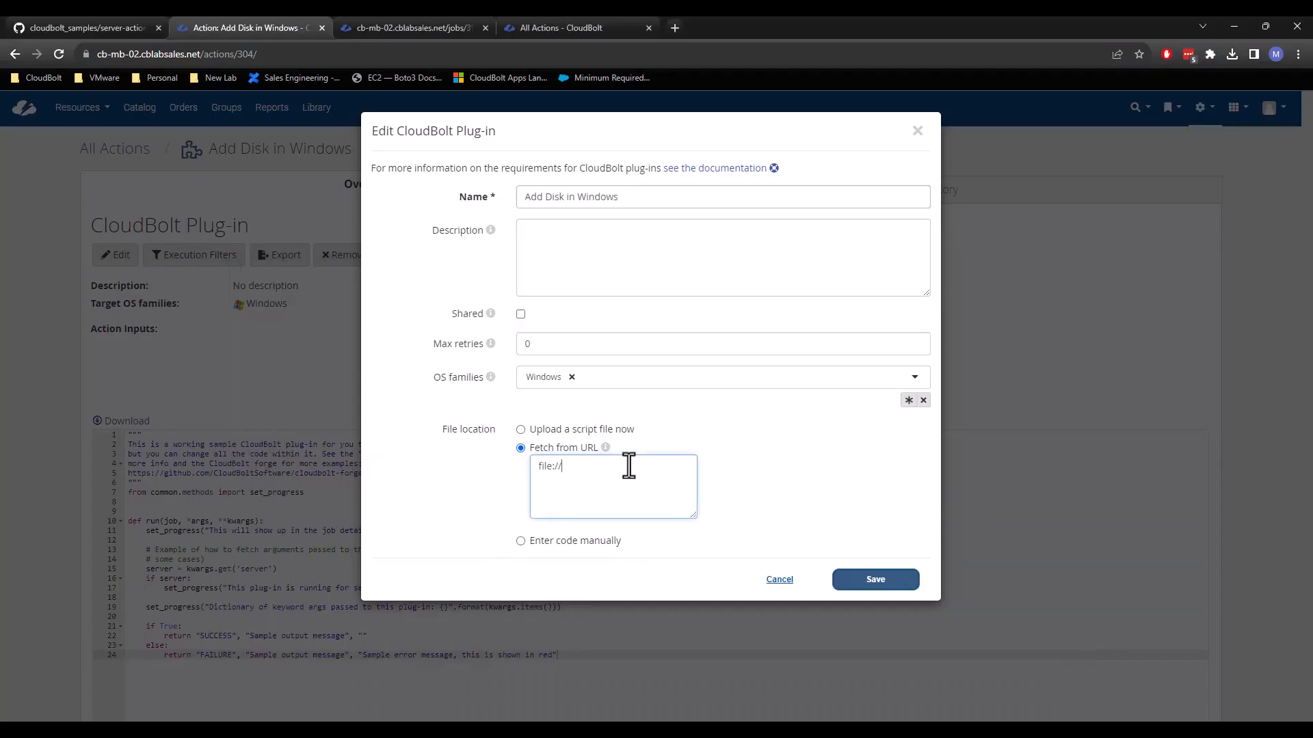
{"action": "key", "text": "ctrl+v"}
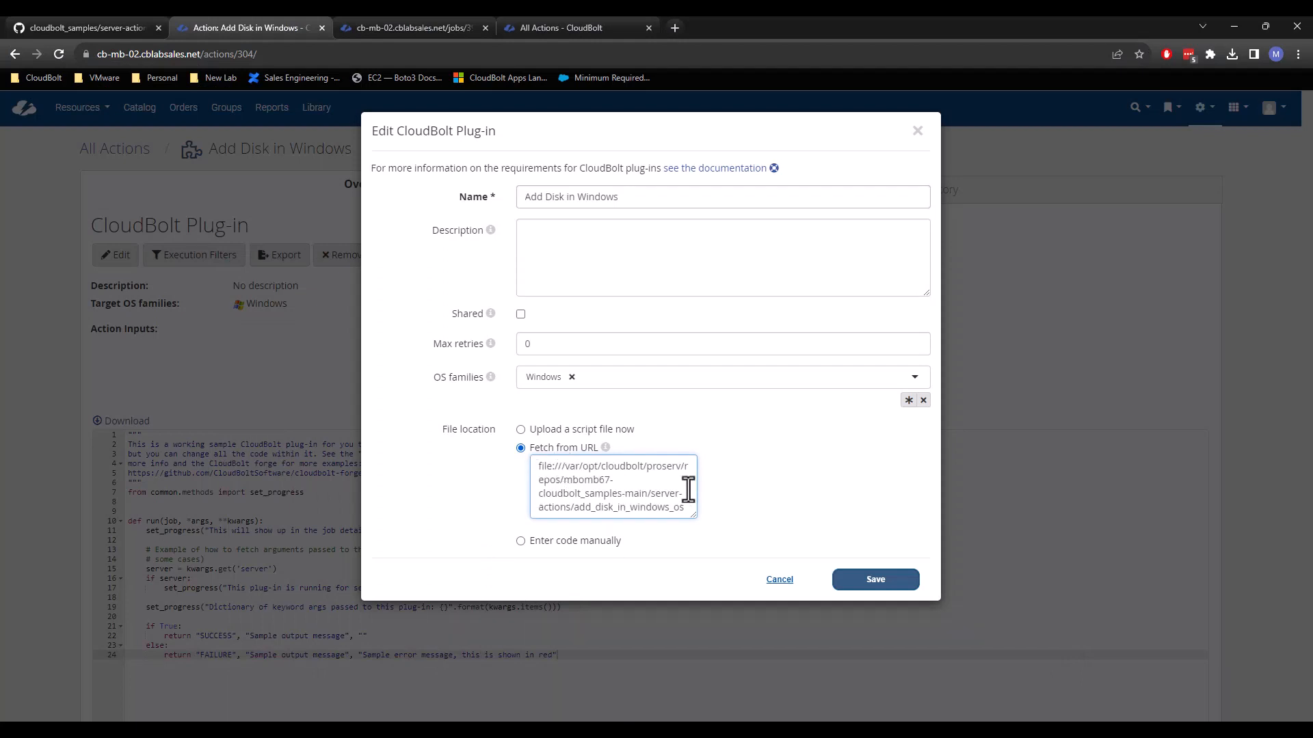
{"action": "left_click_drag", "start_coordinate": [684, 517], "coordinate": [715, 547]}
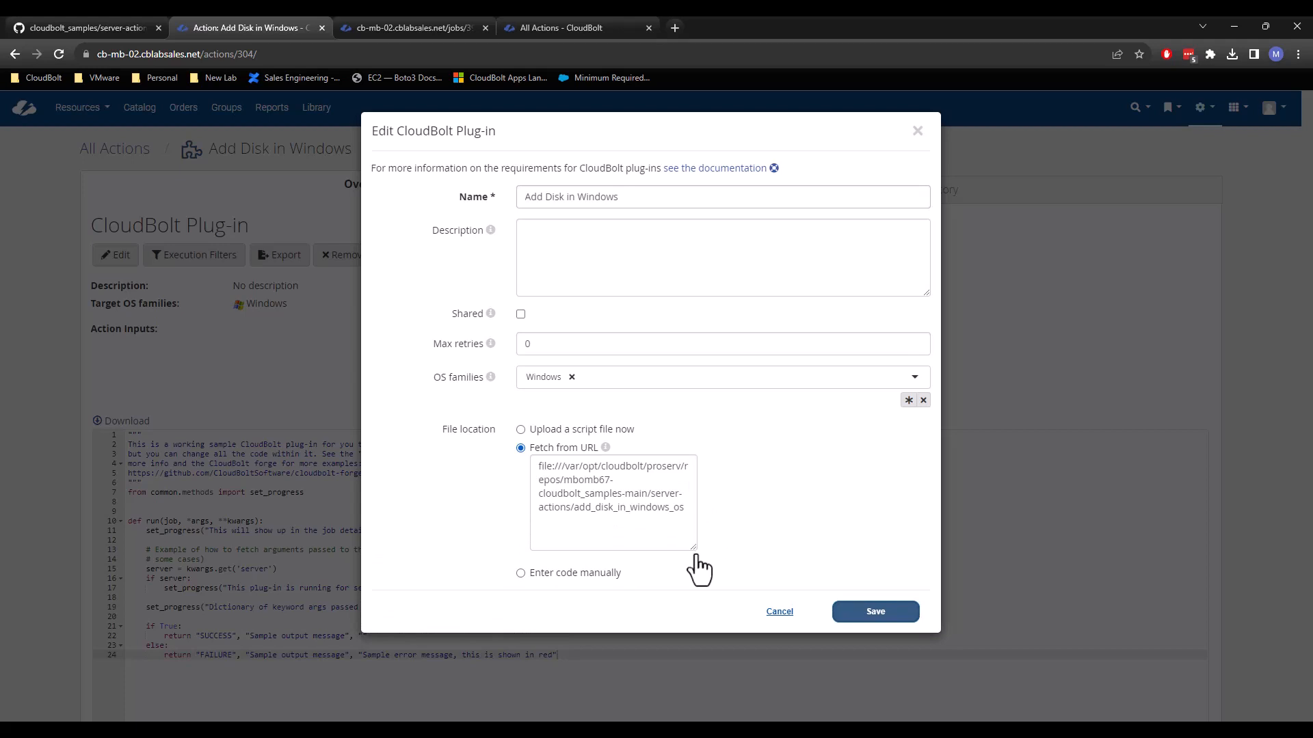
{"action": "mouse_move", "coordinate": [695, 548]}
{"action": "left_mouse_down"}
{"action": "mouse_move", "coordinate": [738, 560]}
{"action": "mouse_move", "coordinate": [697, 562]}
{"action": "left_mouse_up"}
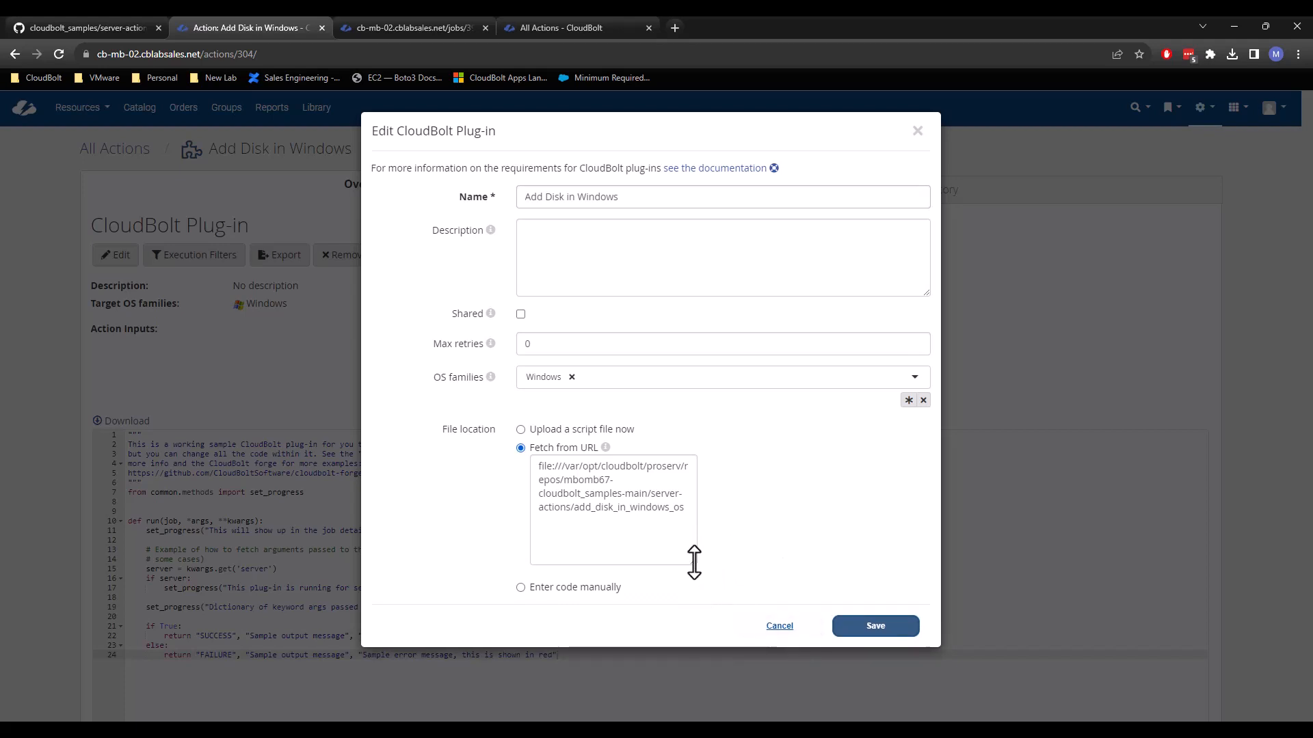
{"action": "left_click_drag", "start_coordinate": [694, 564], "coordinate": [697, 567]}
{"action": "left_click", "coordinate": [658, 511]}
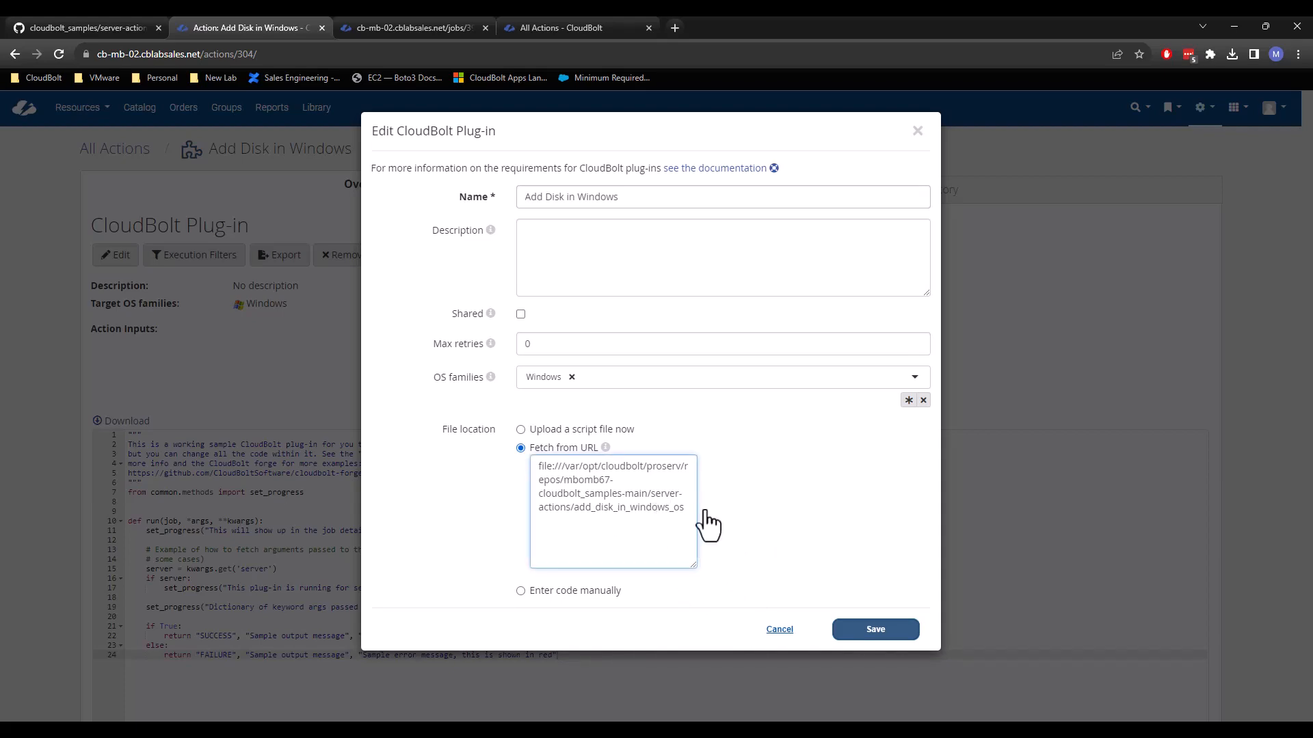
- In the PyCharm terminal, list the directory, change into "Hook for Add Disk in Windows OS", and print and copy its full path
{"action": "key", "text": "alt+Tab"}
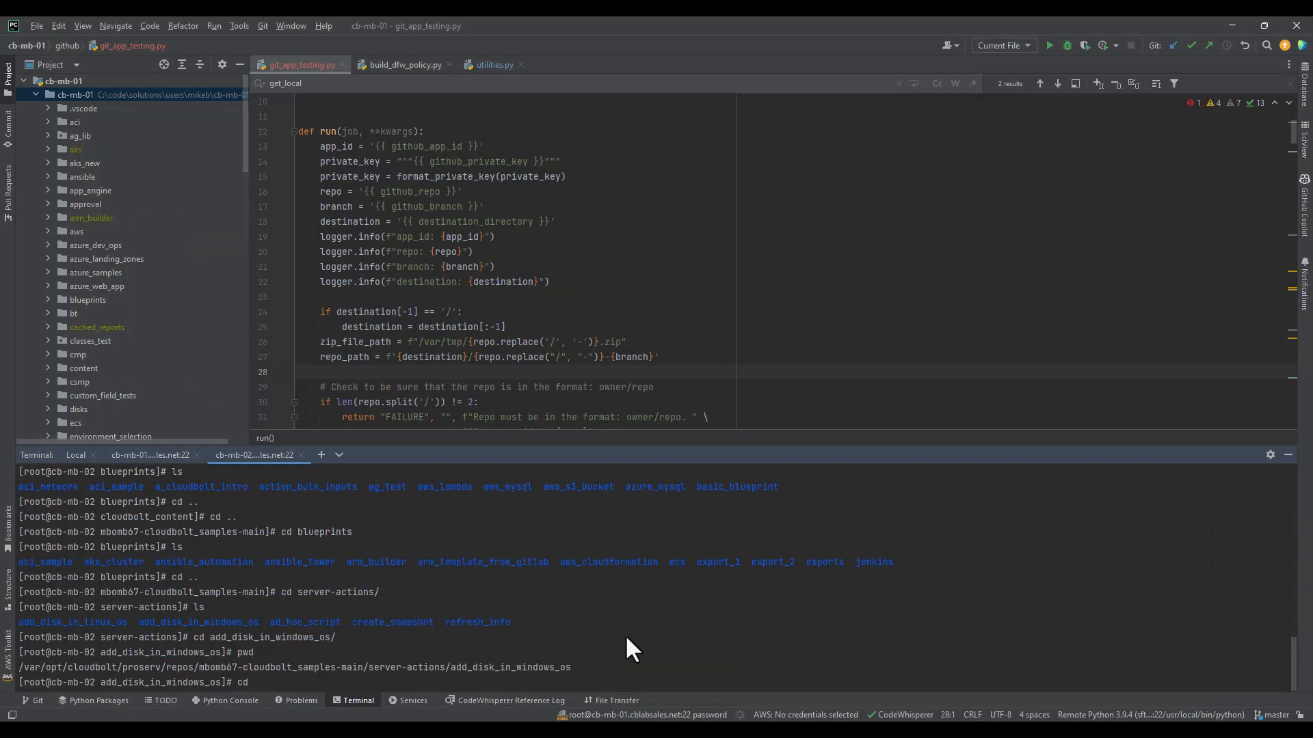
{"action": "type", "text": "ls"}
{"action": "key", "text": "Return"}
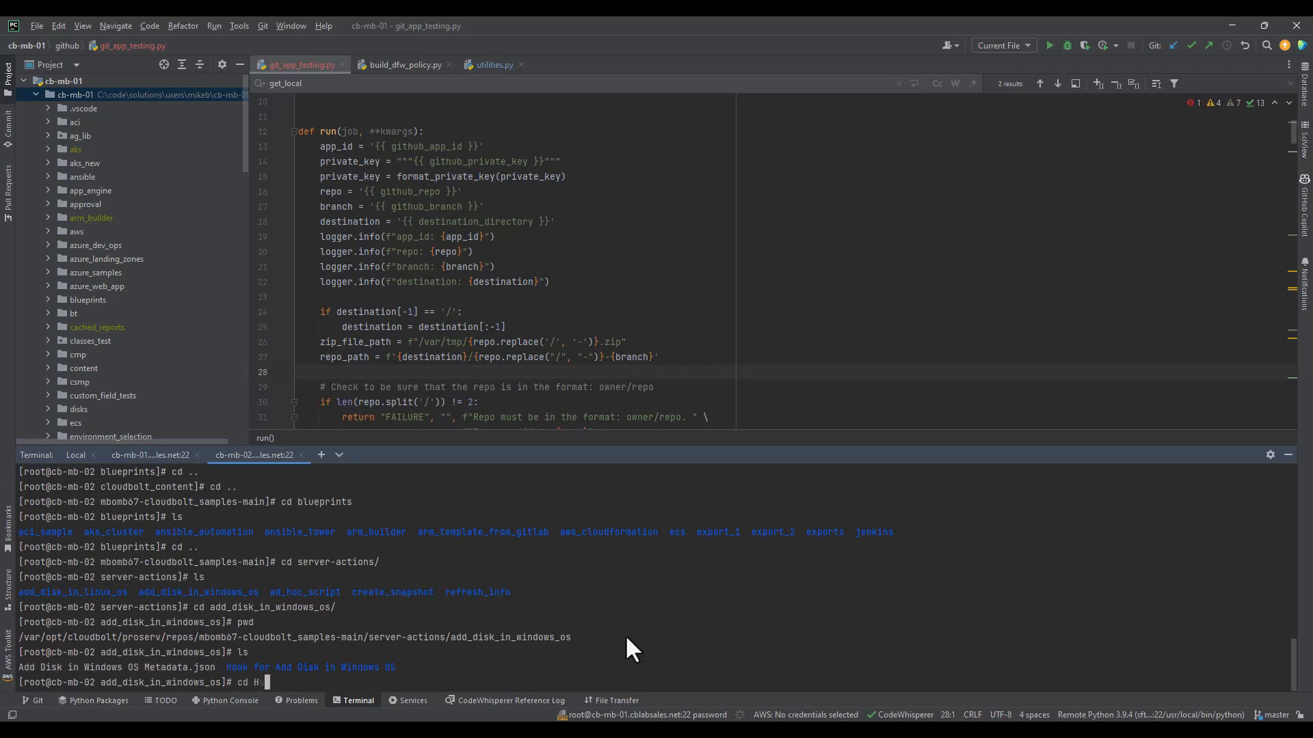
{"action": "type", "text": "cd H"}
{"action": "key", "text": "Tab"}
{"action": "key", "text": "Return"}
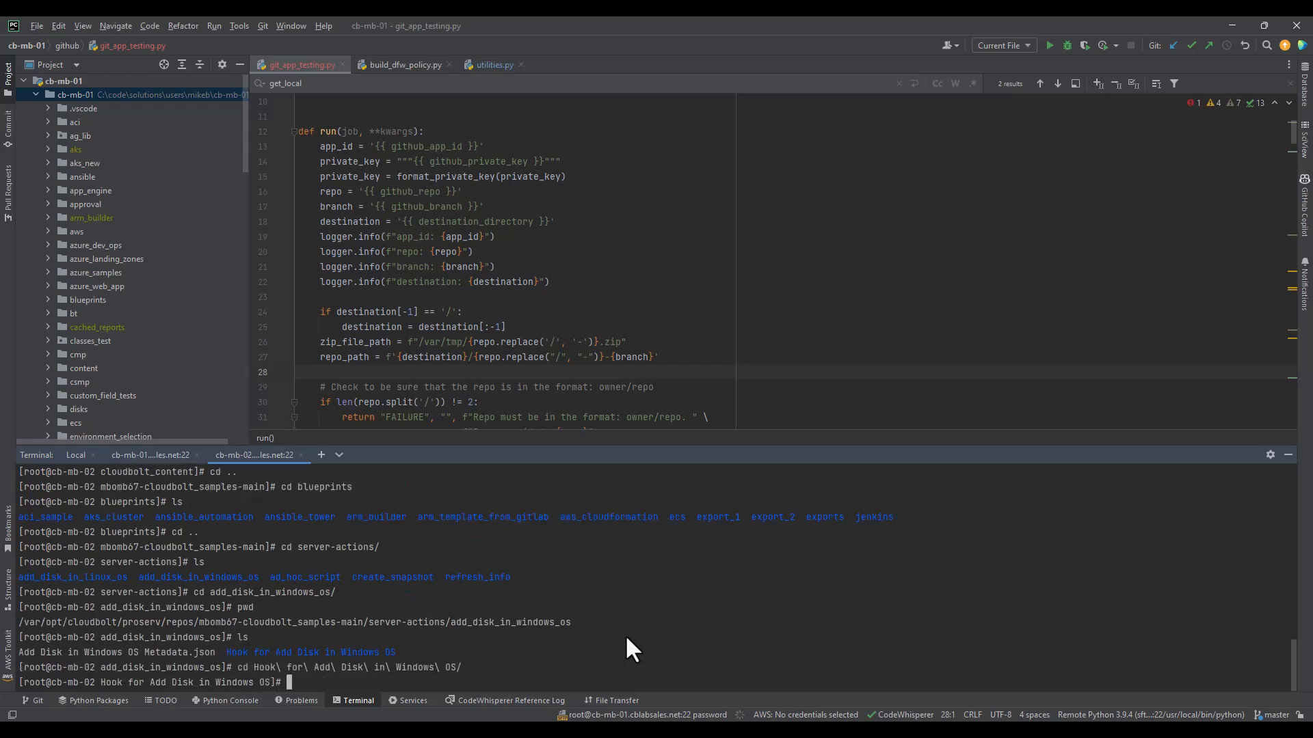
{"action": "type", "text": "pwd"}
{"action": "key", "text": "Return"}
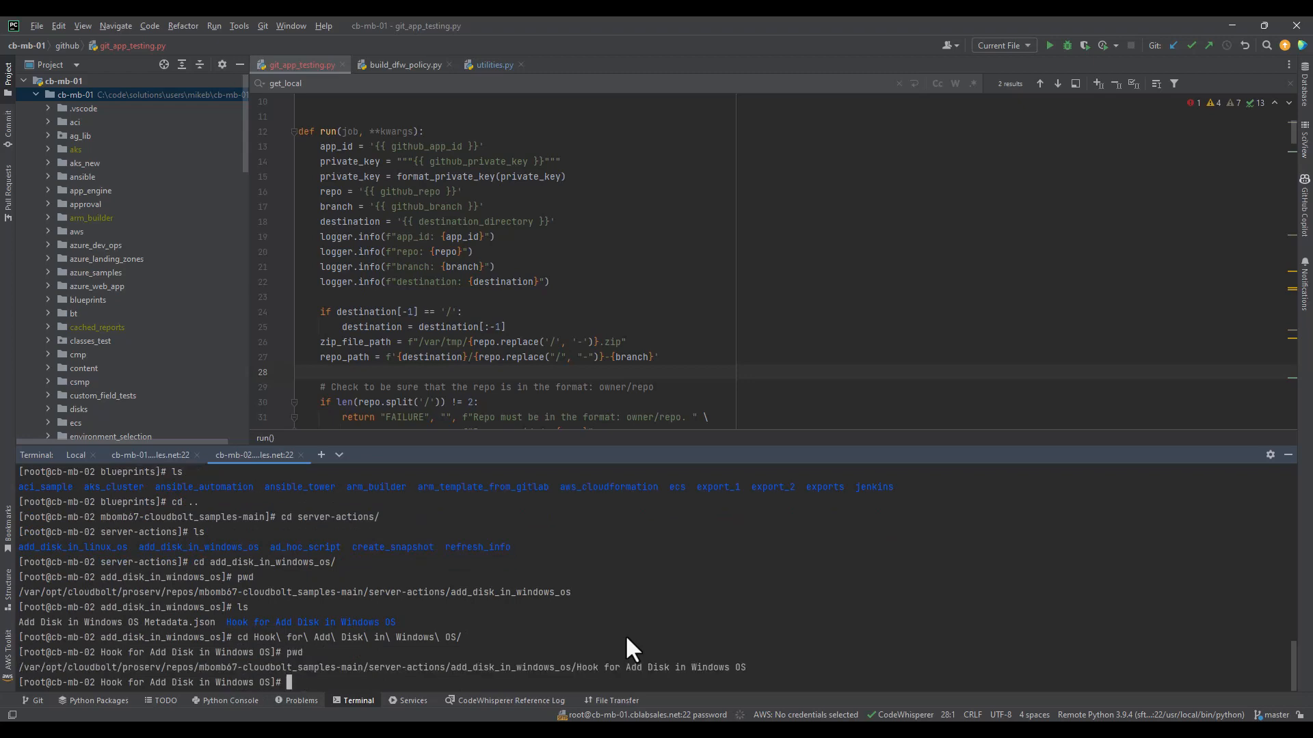
{"action": "left_click_drag", "start_coordinate": [19, 667], "coordinate": [736, 667]}
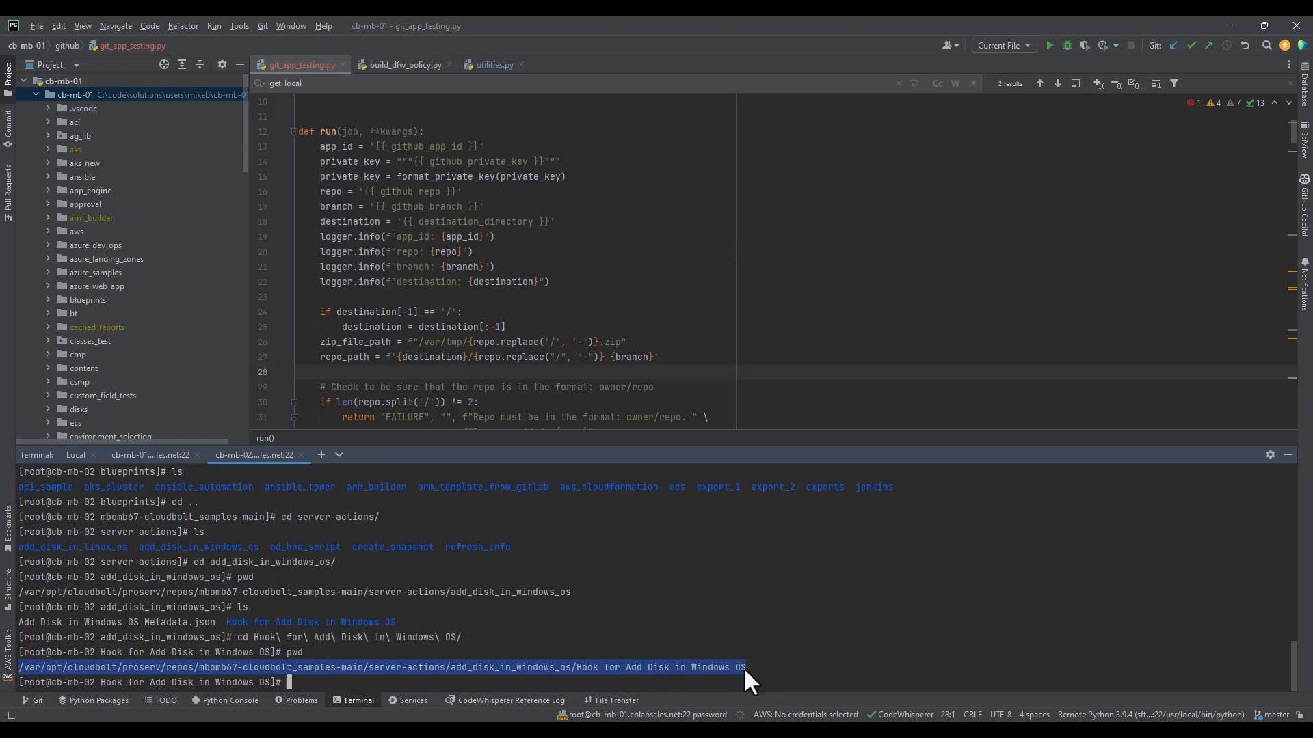
{"action": "key", "text": "ctrl+c"}
- Back in CloudBolt's plug-in settings, replace the path after file:// with the copied hook folder path, ending in a slash
{"action": "mouse_move", "coordinate": [718, 730]}
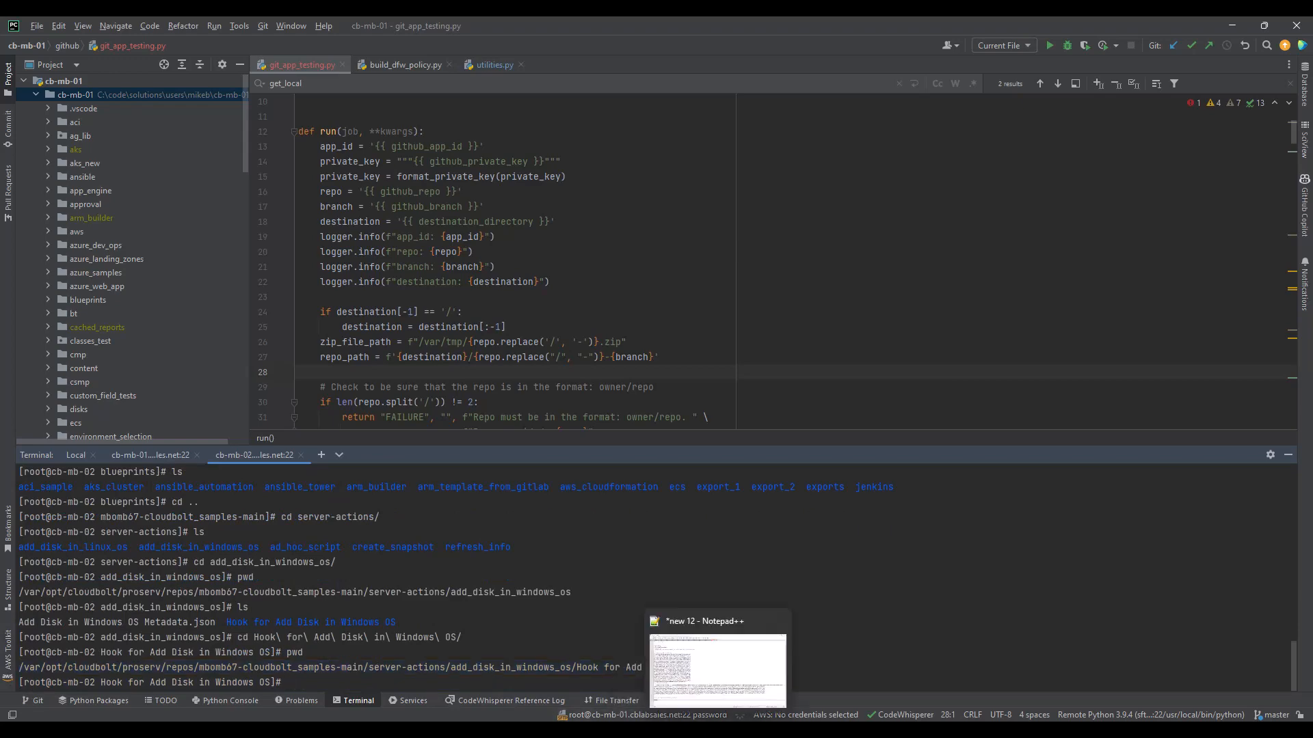
{"action": "mouse_move", "coordinate": [567, 730]}
{"action": "left_click", "coordinate": [642, 677]}
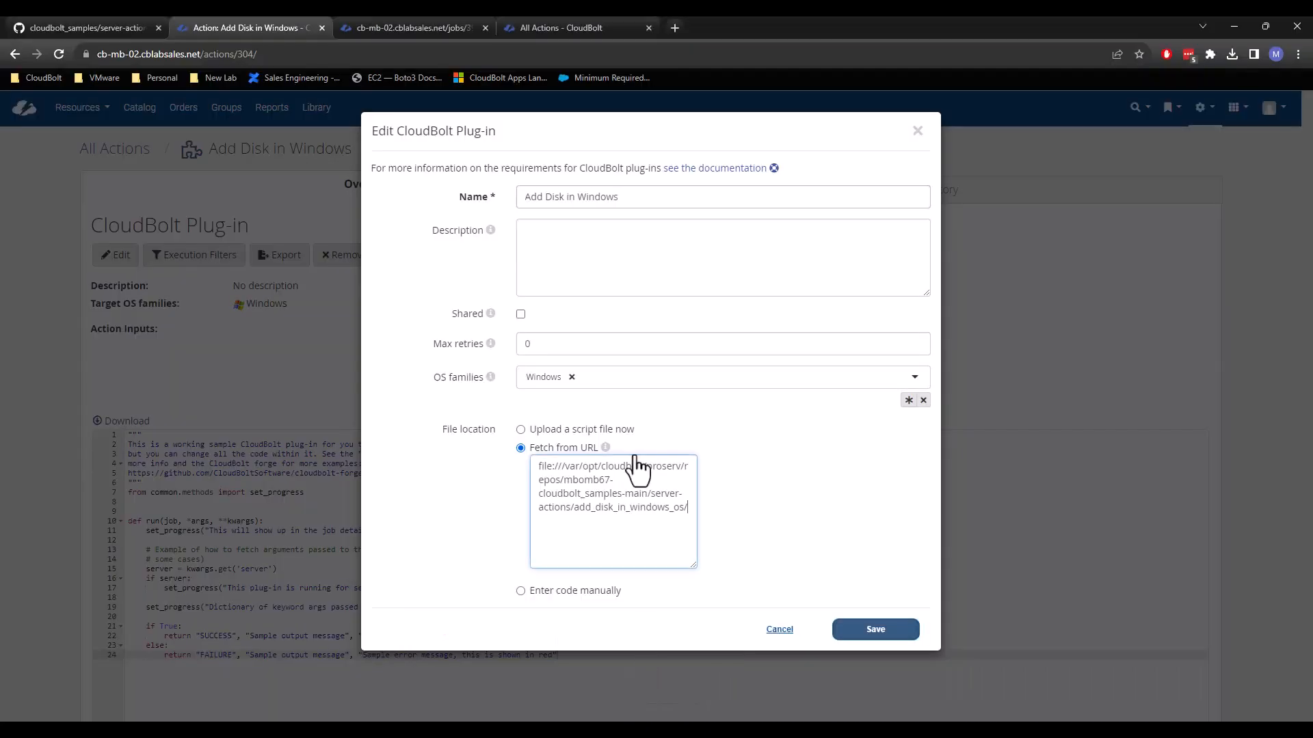
{"action": "left_click_drag", "start_coordinate": [688, 508], "coordinate": [560, 462]}
{"action": "key", "text": "ctrl+v"}
- List the hook folder in the PyCharm terminal and copy the file name "Sub File for Hook of Add Disk in Windows OS Script.py"
{"action": "left_click", "coordinate": [614, 674]}
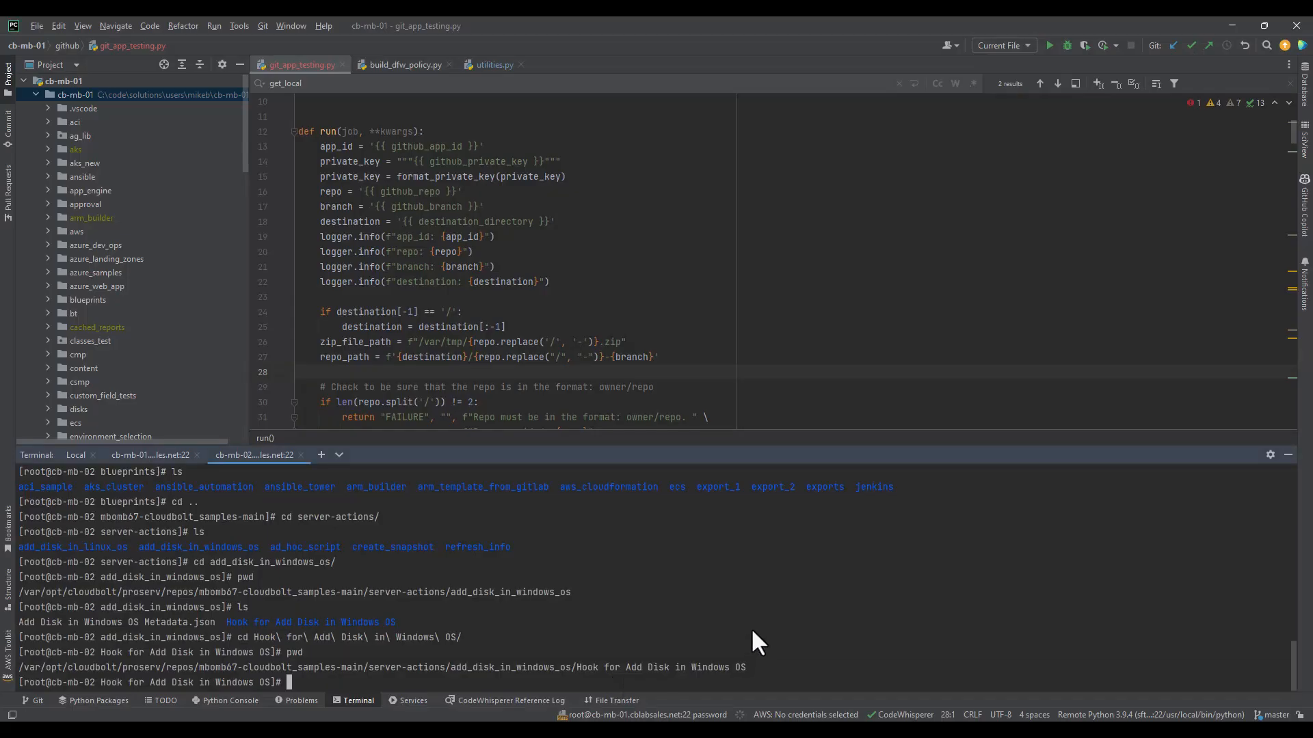
{"action": "type", "text": "ls"}
{"action": "key", "text": "Return"}
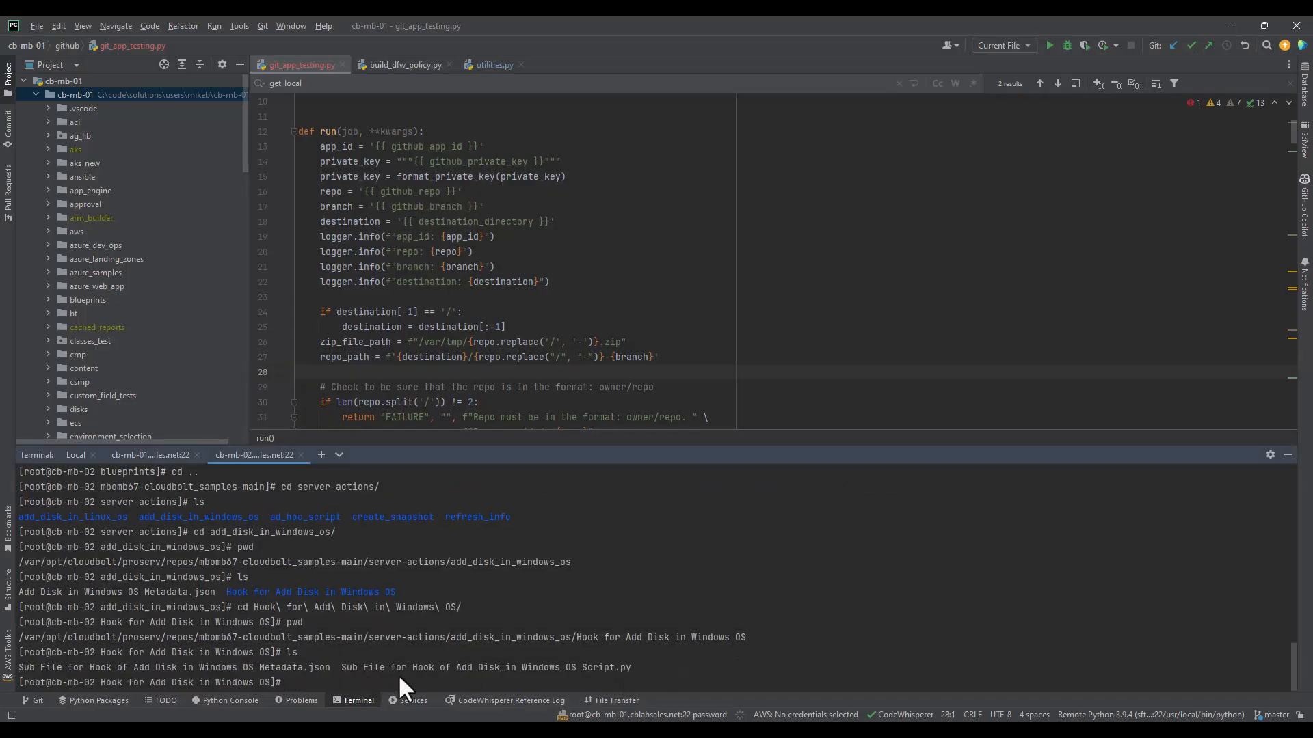
{"action": "left_click_drag", "start_coordinate": [341, 667], "coordinate": [622, 667]}
{"action": "key", "text": "ctrl+c"}
- Append the copied script file name to the plug-in's fetch URL in CloudBolt, save the plug-in and review its code
{"action": "left_click", "coordinate": [1232, 24]}
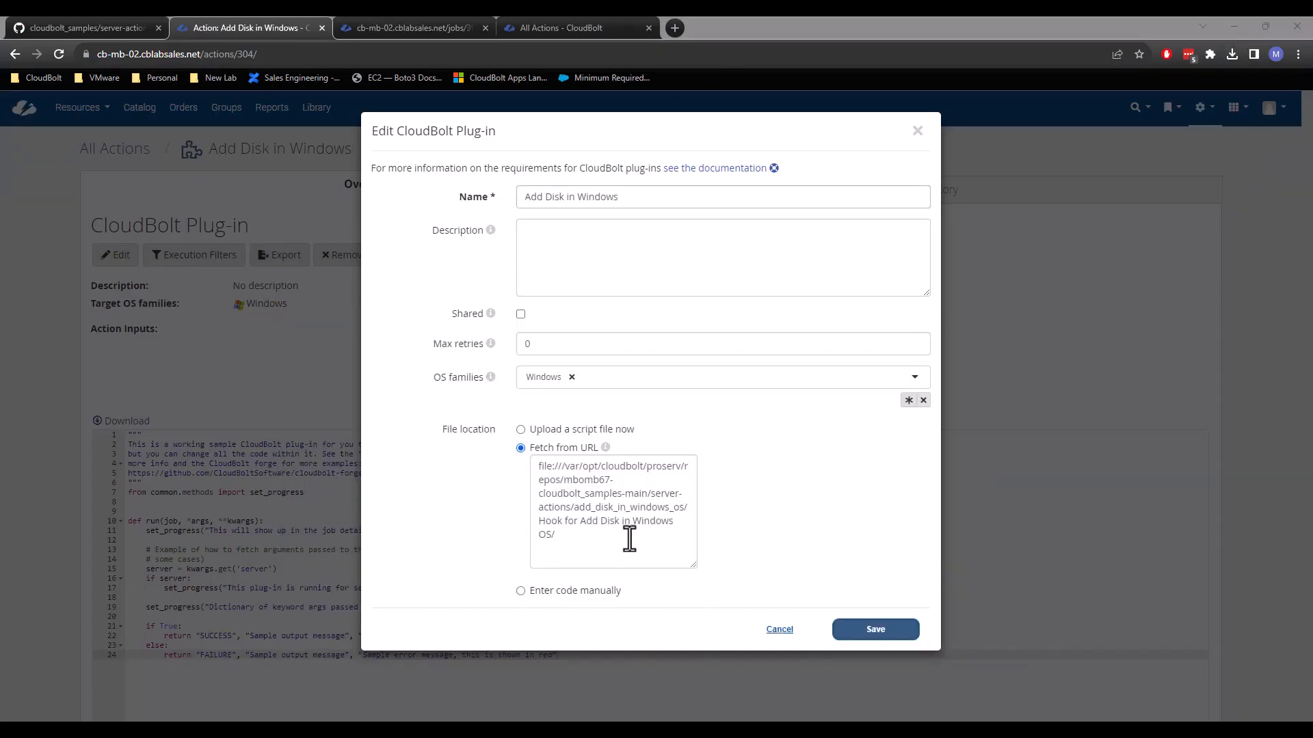
{"action": "left_click", "coordinate": [621, 536]}
{"action": "key", "text": "ctrl+v"}
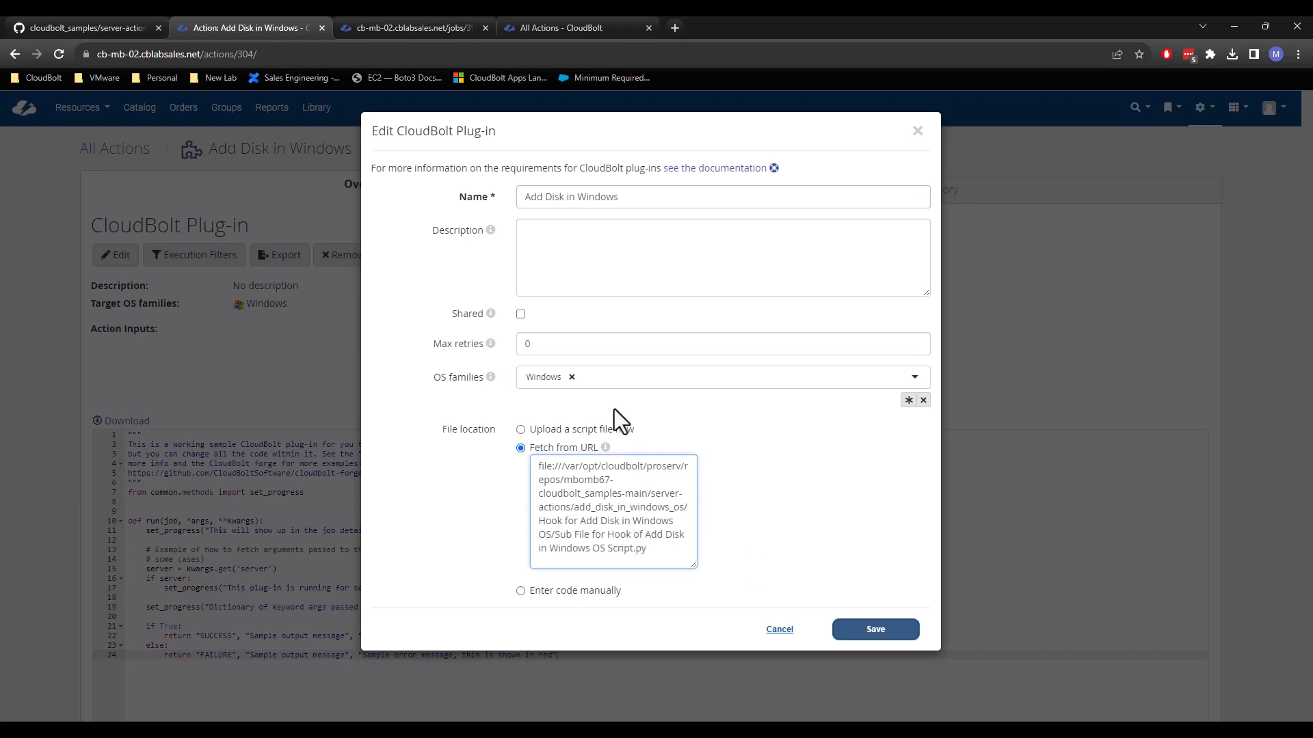
{"action": "left_click", "coordinate": [891, 636]}
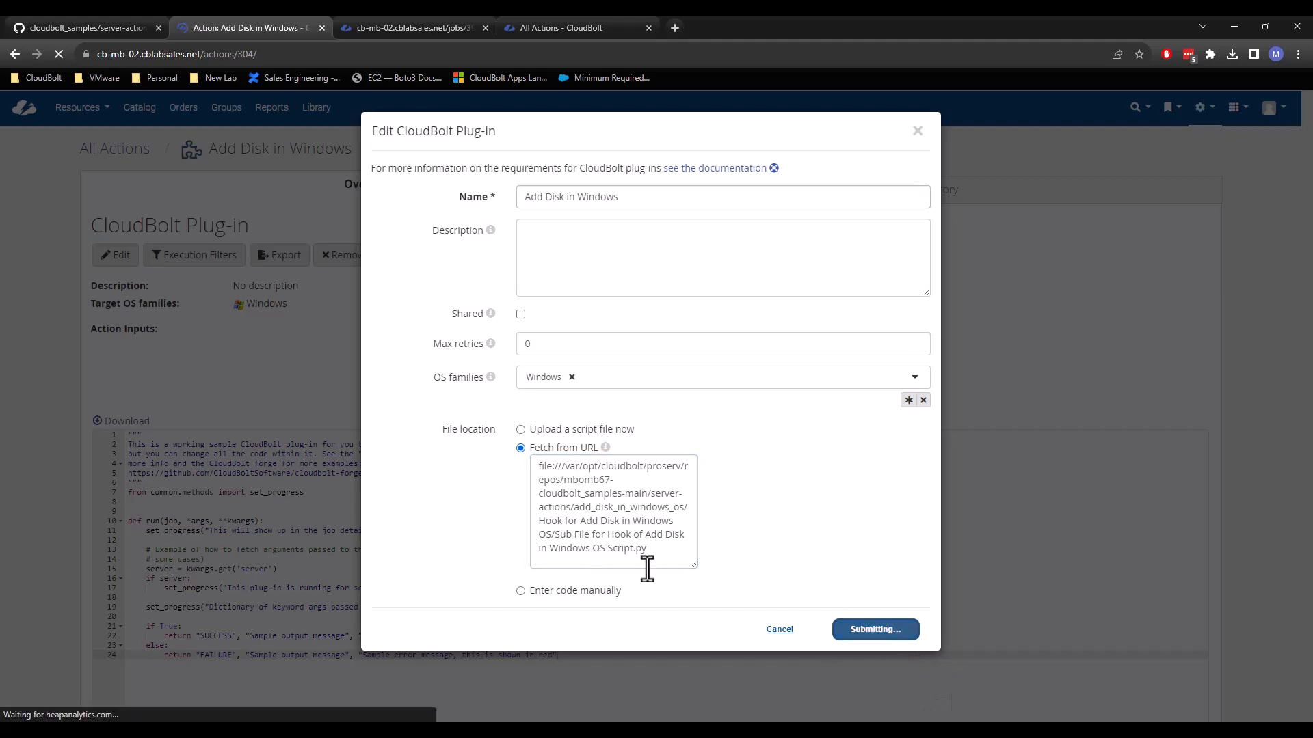
{"action": "scroll", "coordinate": [437, 570], "scroll_direction": "down", "scroll_amount": 3}
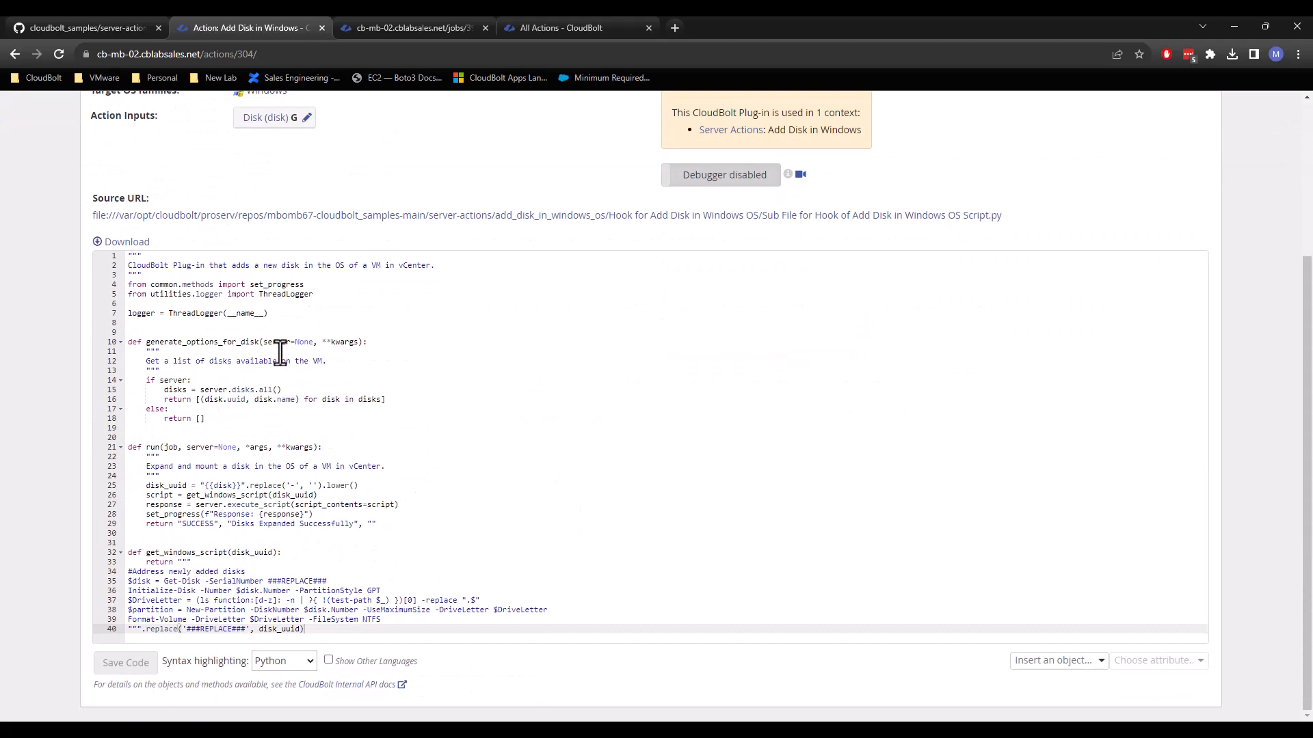
{"action": "scroll", "coordinate": [396, 531], "scroll_direction": "up", "scroll_amount": 1}
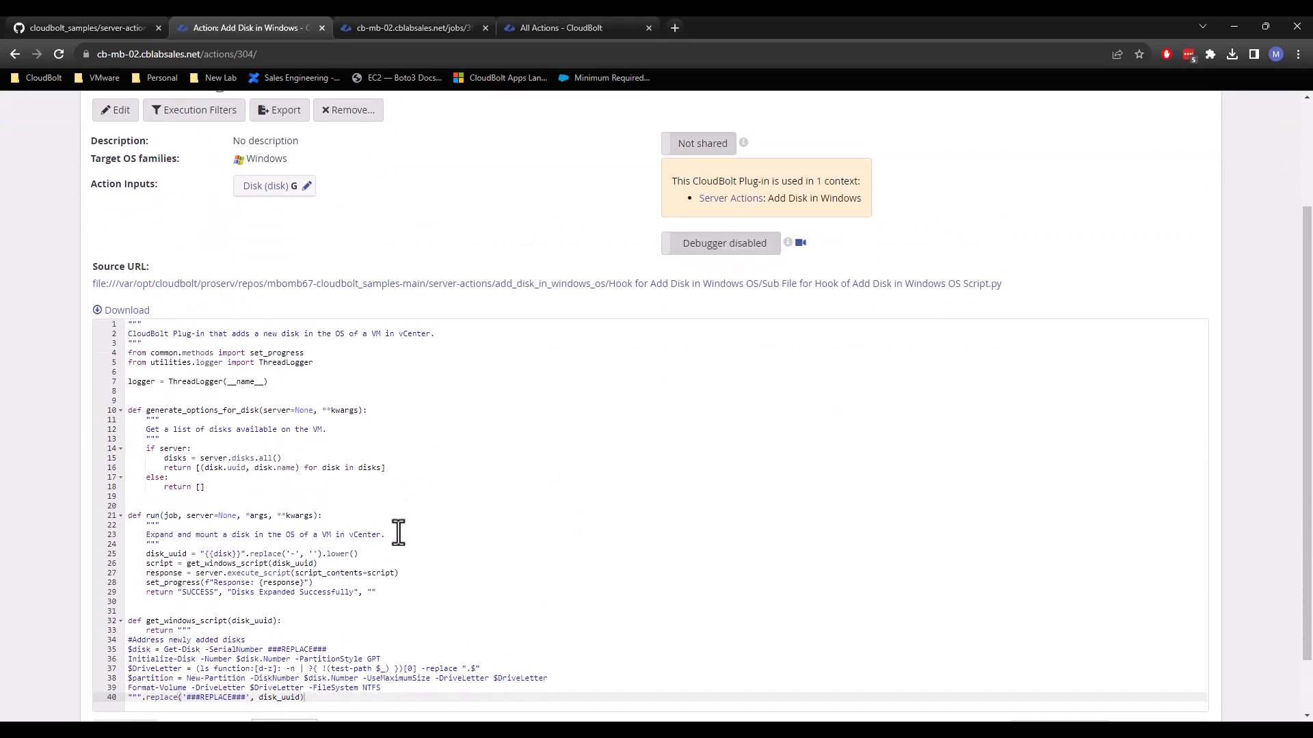
- Open the Windows add-disk hook's Python script in VS Code from the server-actions folder of the local cloudbolt_samples repository
{"action": "mouse_move", "coordinate": [537, 731]}
{"action": "left_click", "coordinate": [537, 730]}
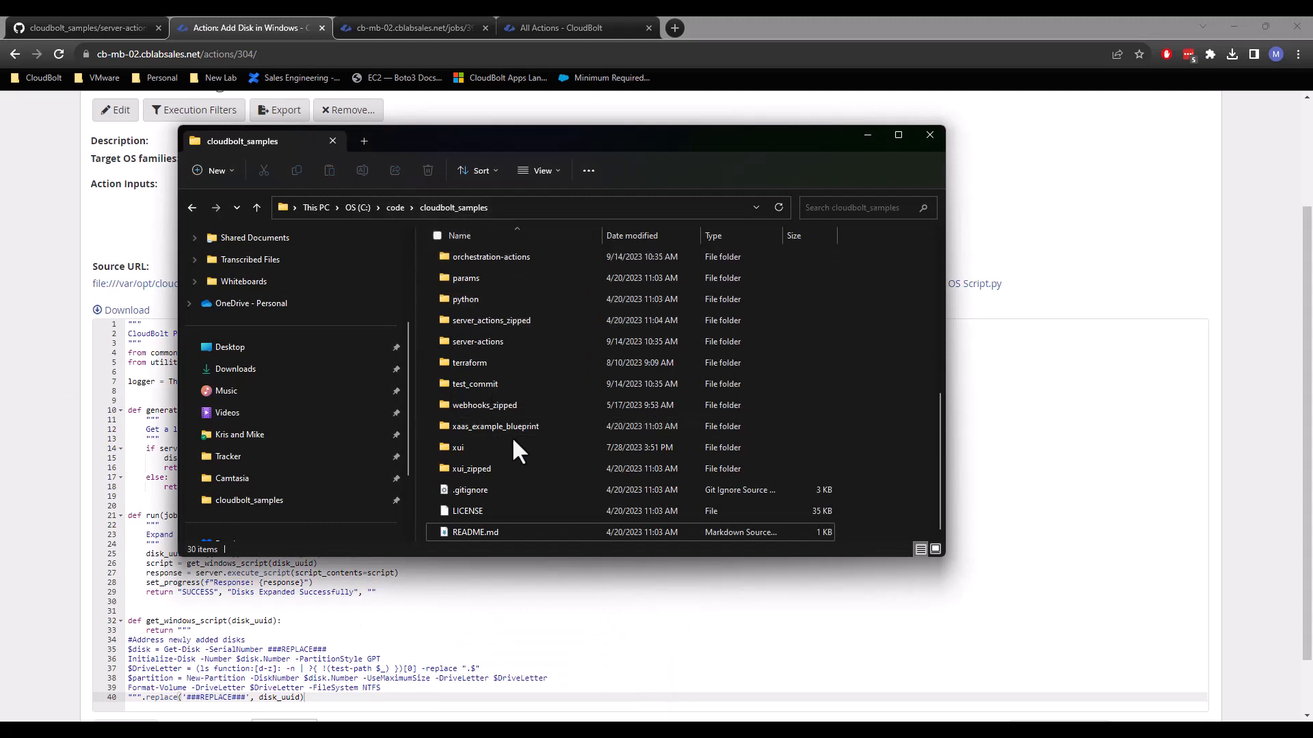
{"action": "double_click", "coordinate": [478, 339]}
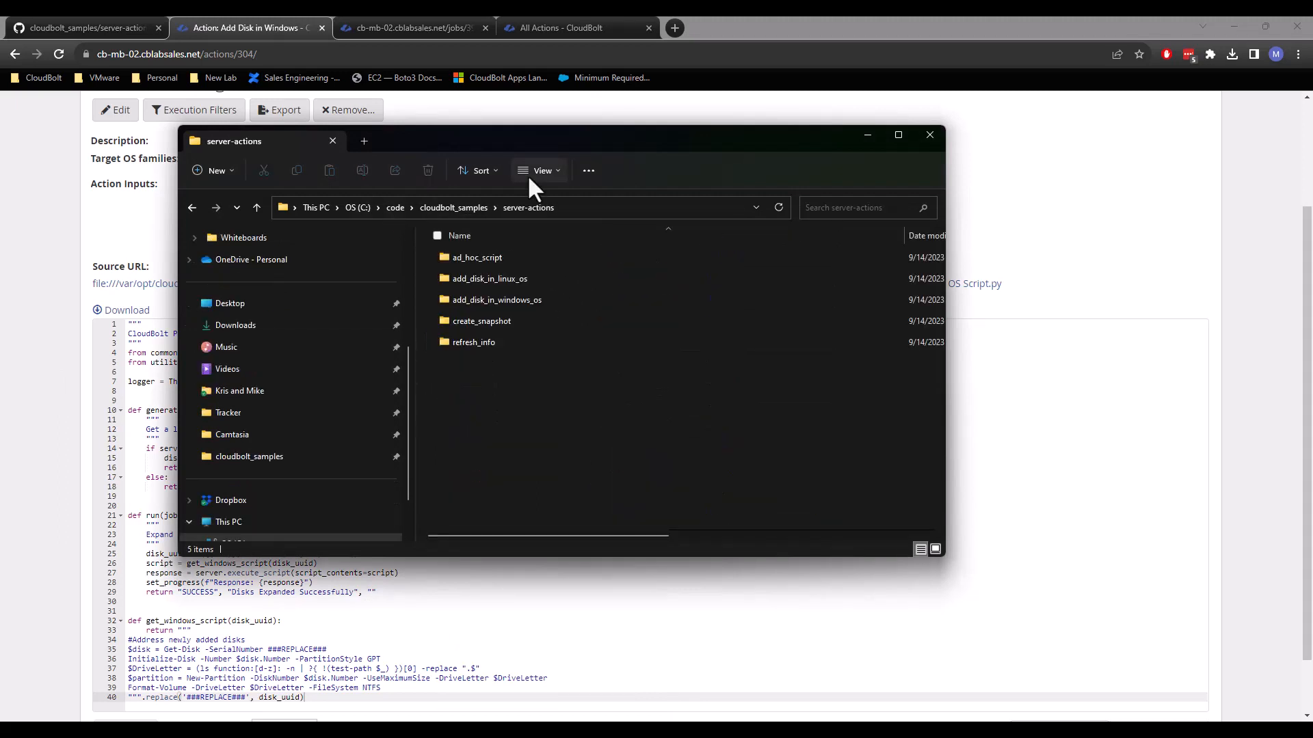
{"action": "double_click", "coordinate": [484, 301]}
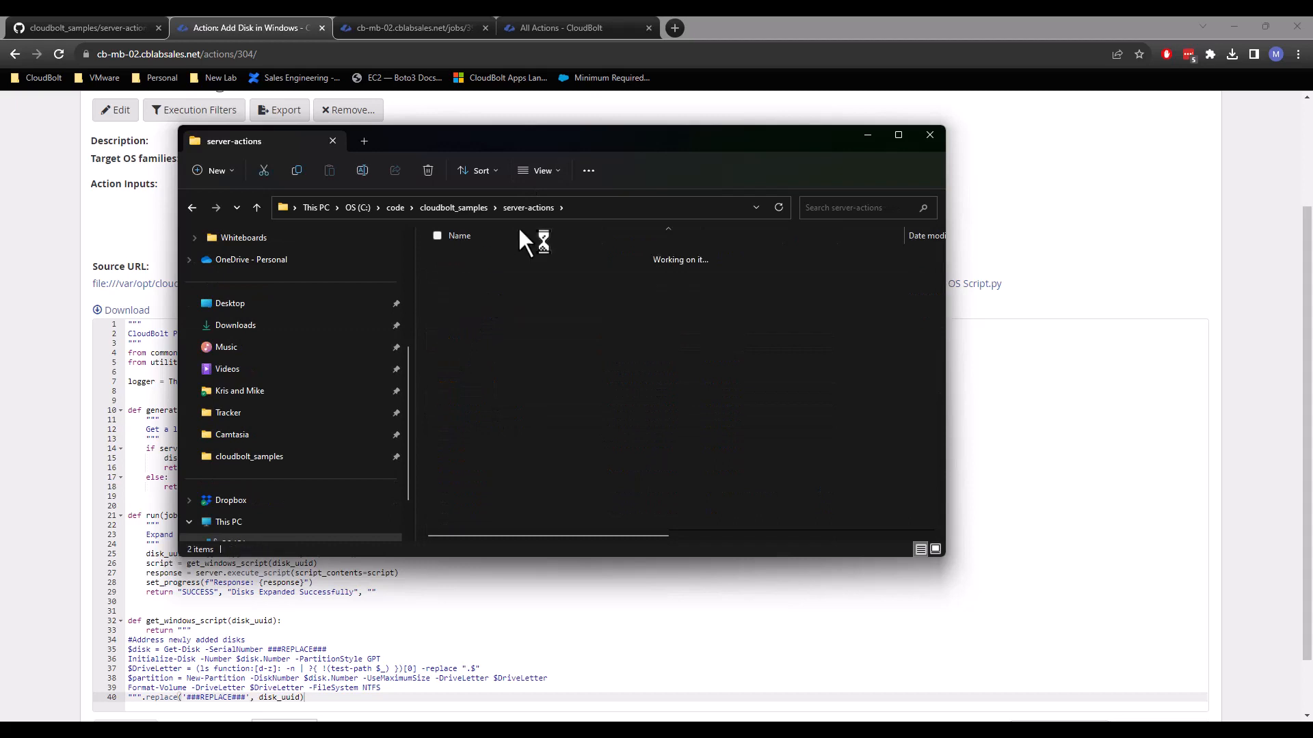
{"action": "double_click", "coordinate": [510, 260]}
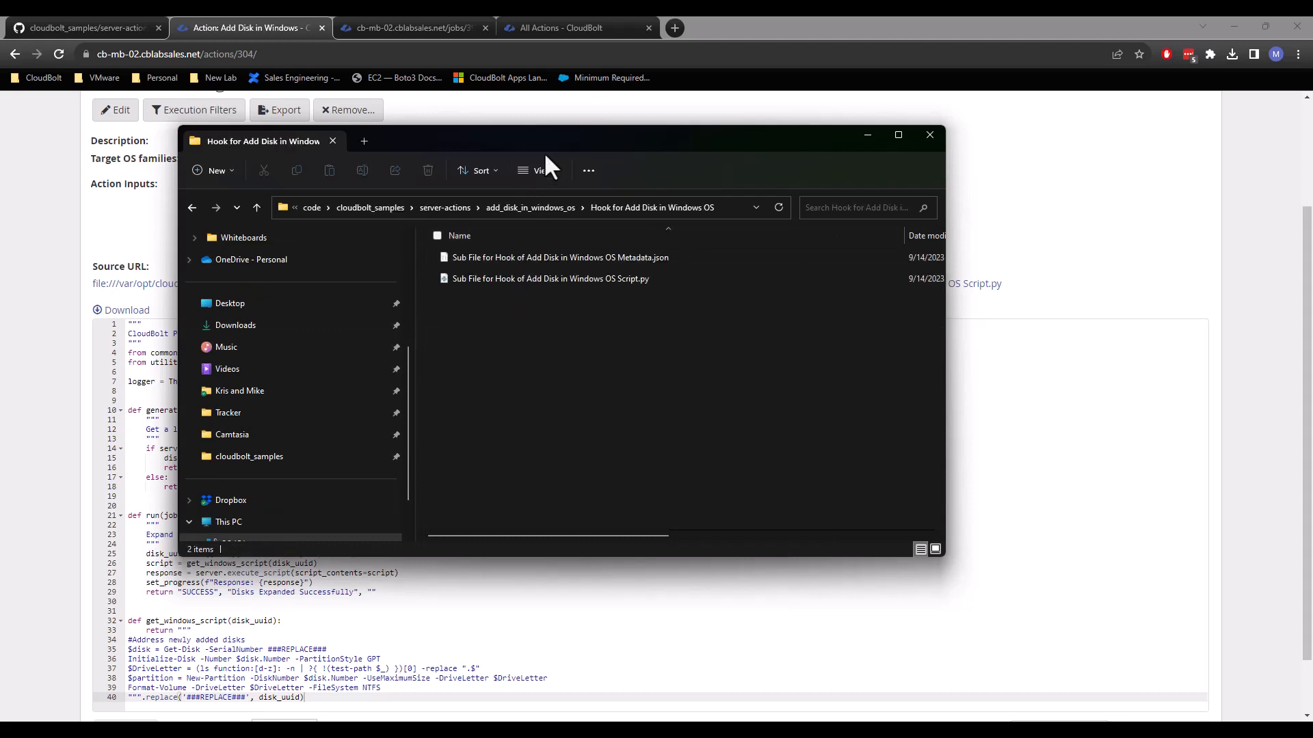
{"action": "double_click", "coordinate": [589, 278]}
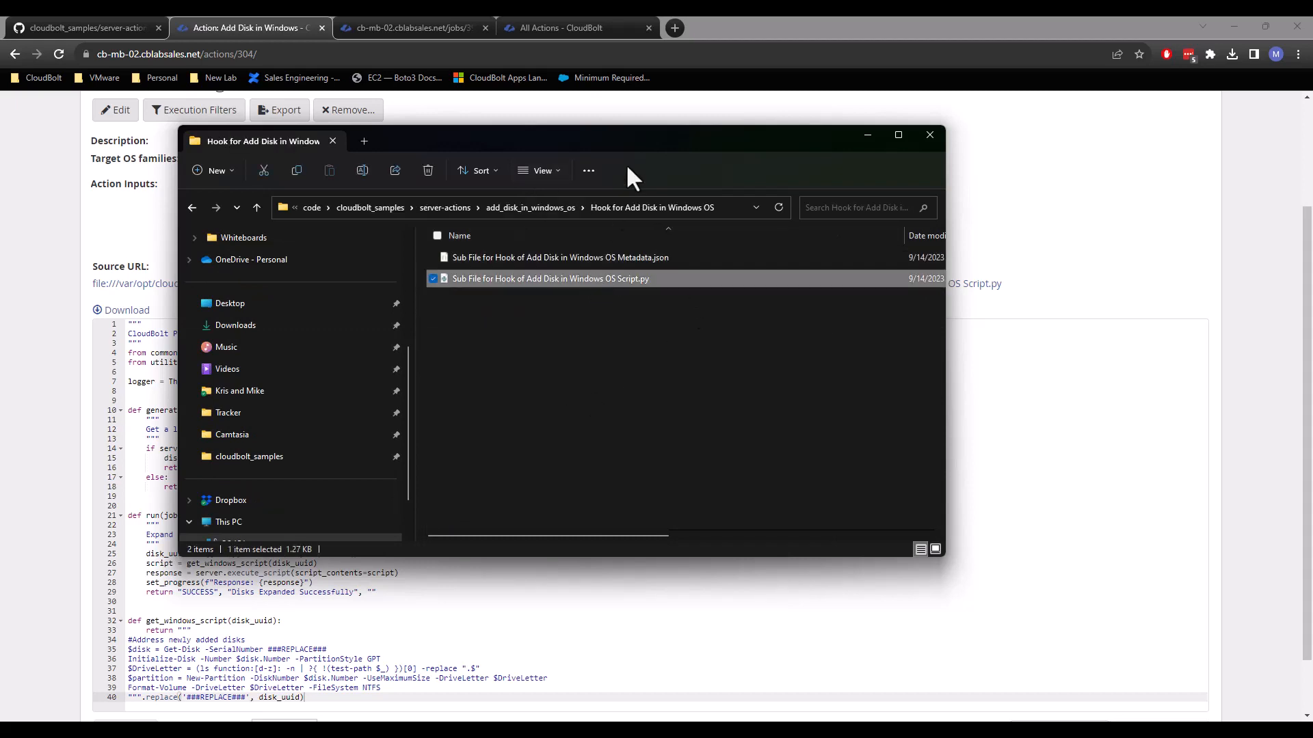
{"action": "double_click", "coordinate": [333, 149]}
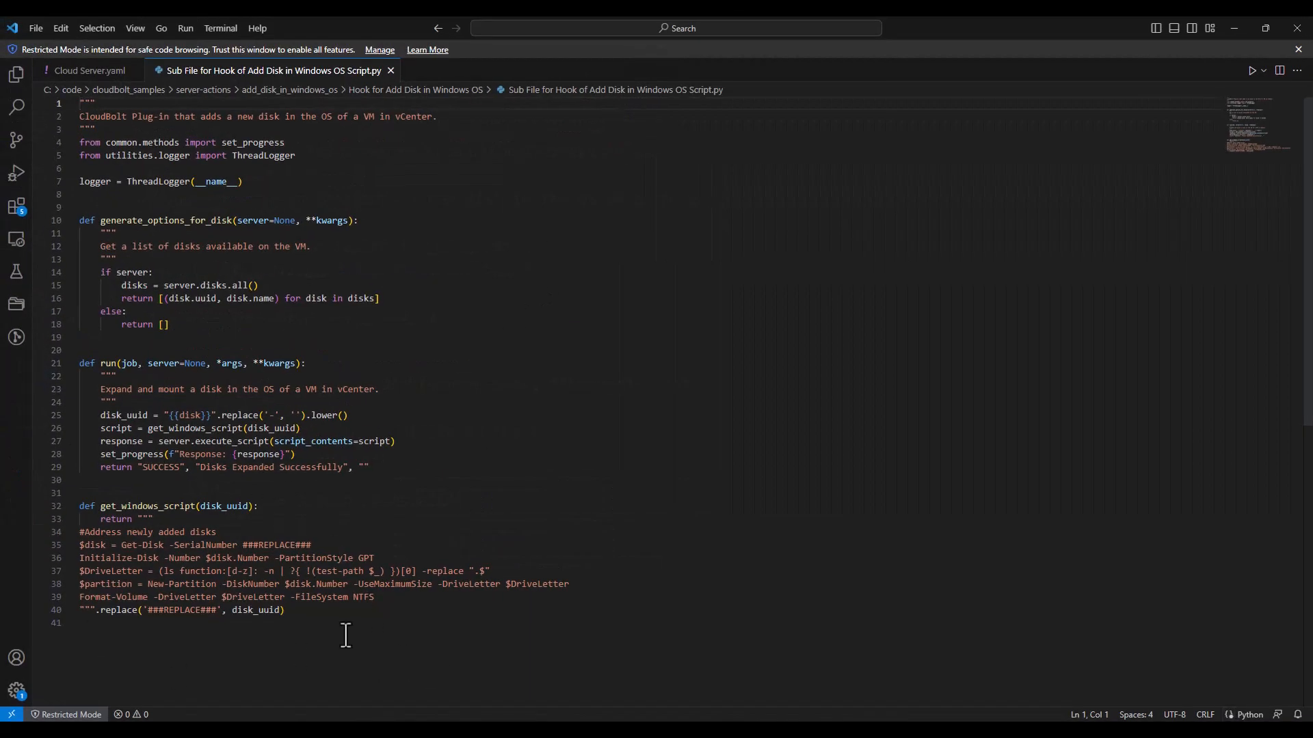
- Add the line "Recurring Jobs for GitHub Apps Rock!" below the script's opening description and save the file
{"action": "left_click", "coordinate": [331, 612]}
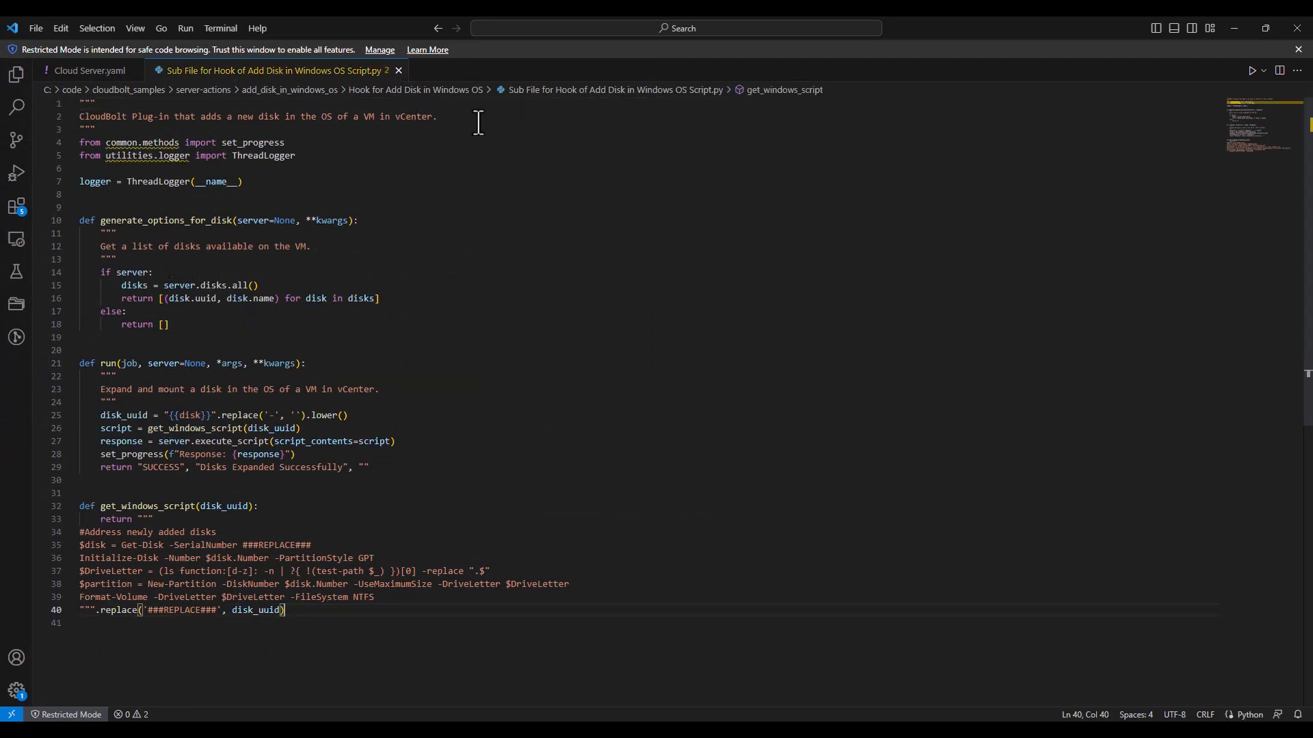
{"action": "key", "text": "Return"}
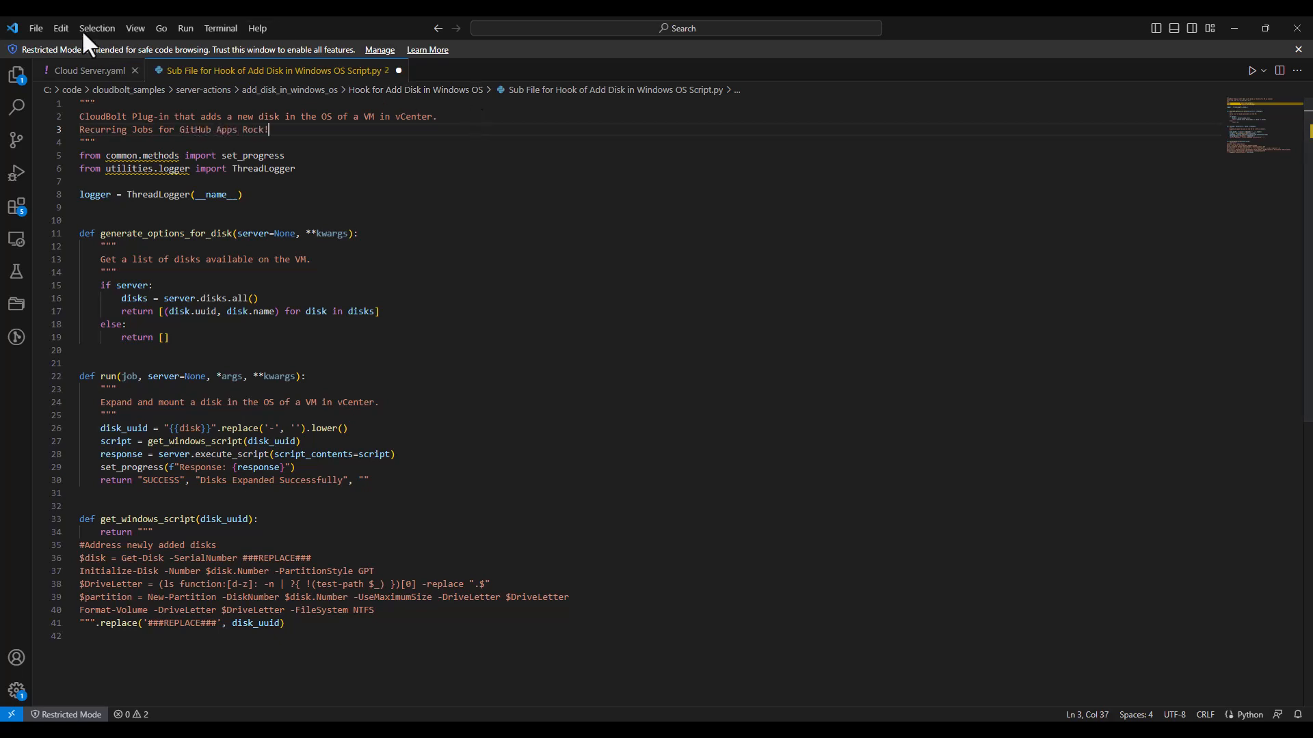
{"action": "left_click", "coordinate": [42, 26]}
{"action": "left_click", "coordinate": [64, 252]}
- Commit the script change to main in GitHub Desktop, push it to origin and put the code editor away
{"action": "key", "text": "alt+Tab"}
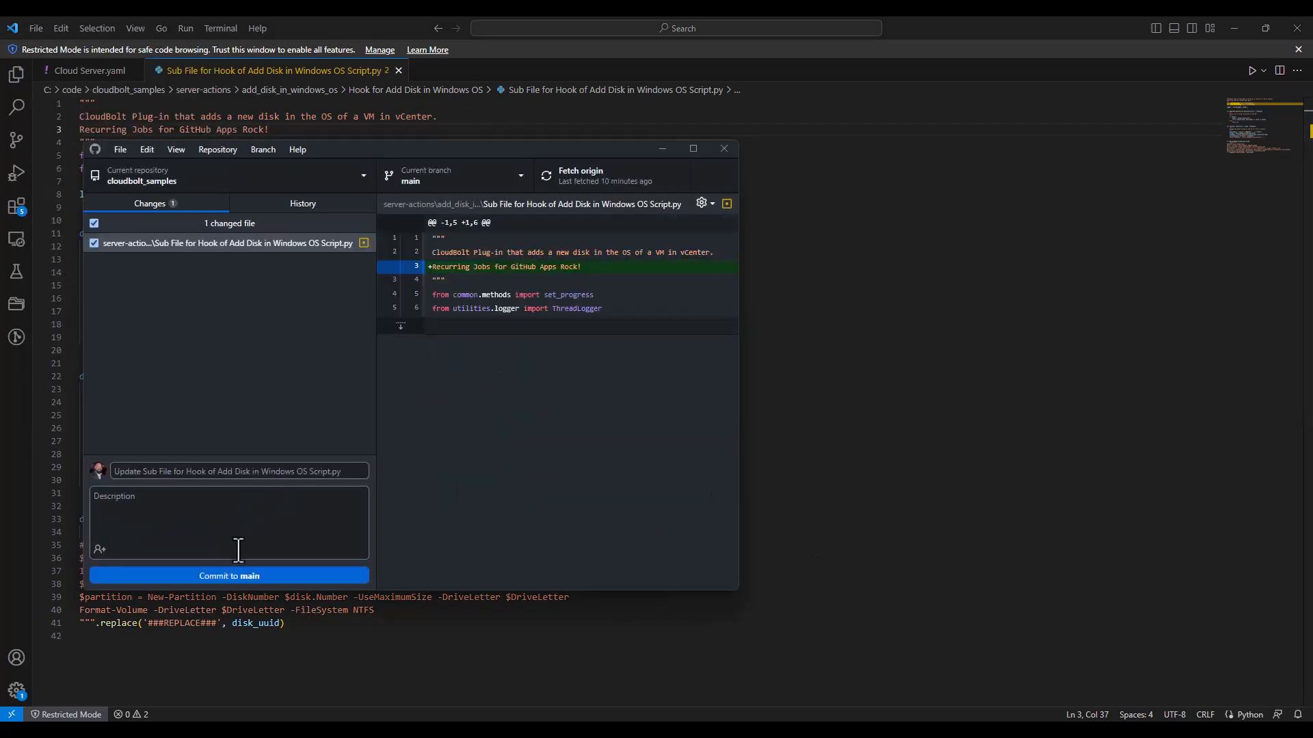
{"action": "left_click", "coordinate": [242, 573]}
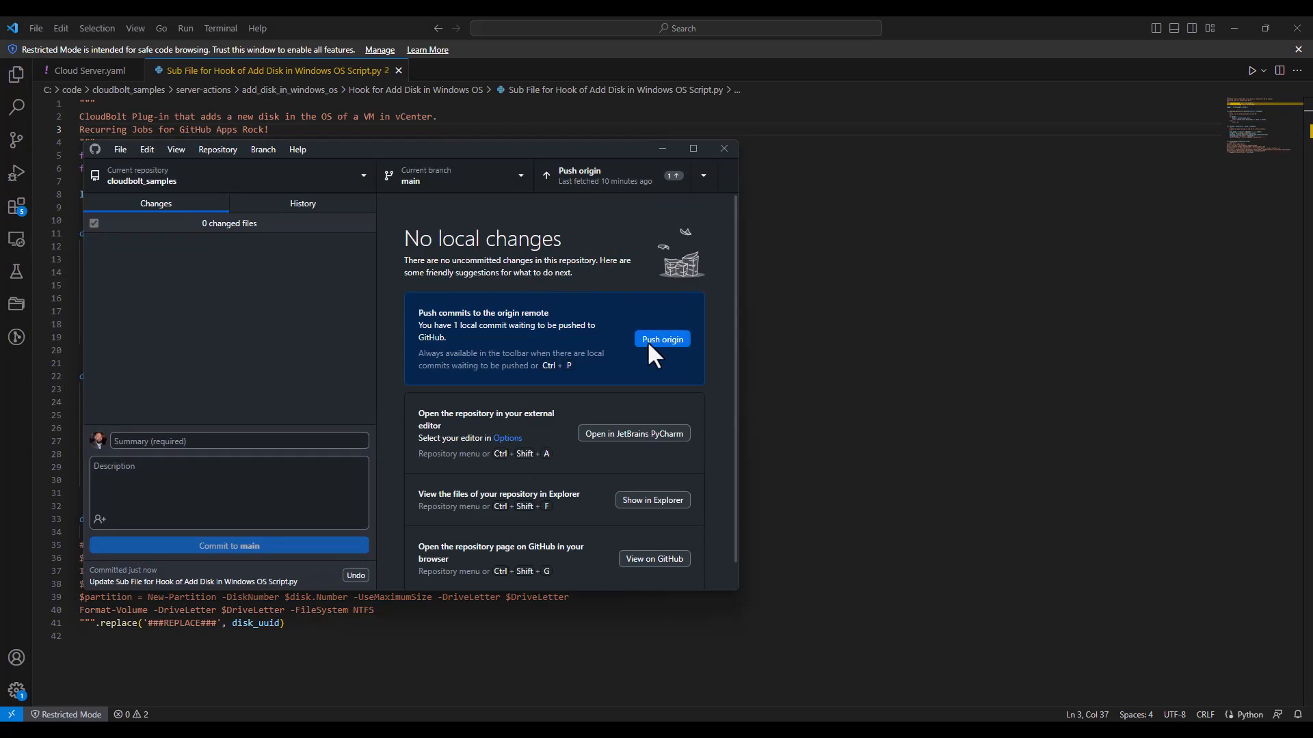
{"action": "left_click", "coordinate": [649, 341]}
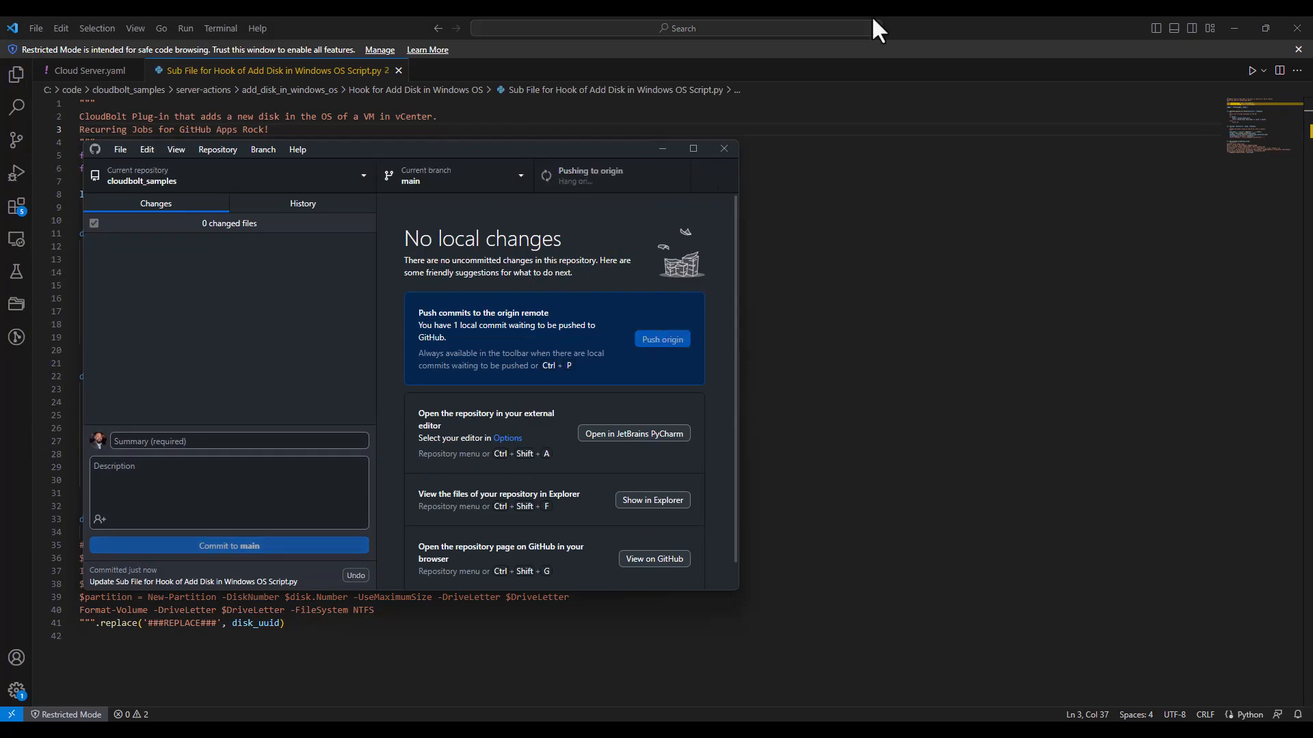
{"action": "left_click", "coordinate": [1233, 28]}
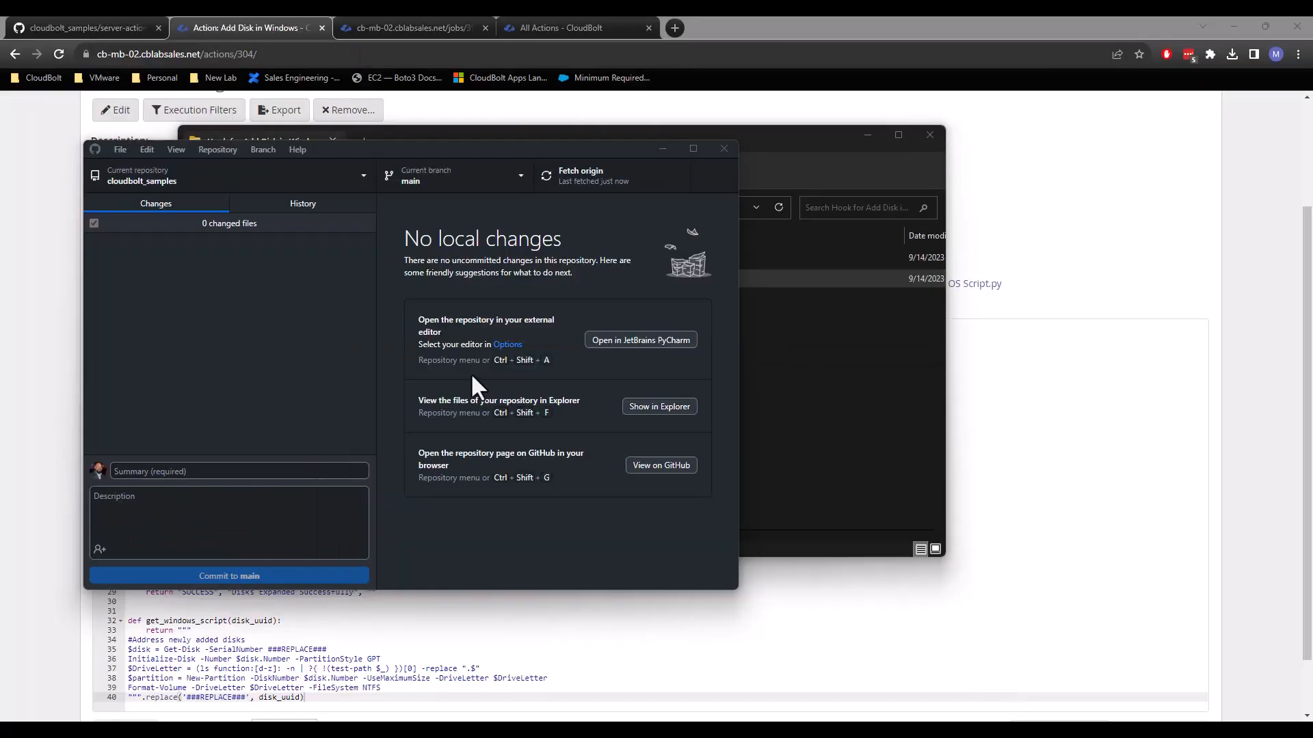
- Switch to CloudBolt in the browser, run the recurring job "Synch Git Repo with GitHub App" immediately and open the resulting job's page
{"action": "left_click", "coordinate": [465, 110]}
{"action": "scroll", "coordinate": [422, 249], "scroll_direction": "up", "scroll_amount": 3}
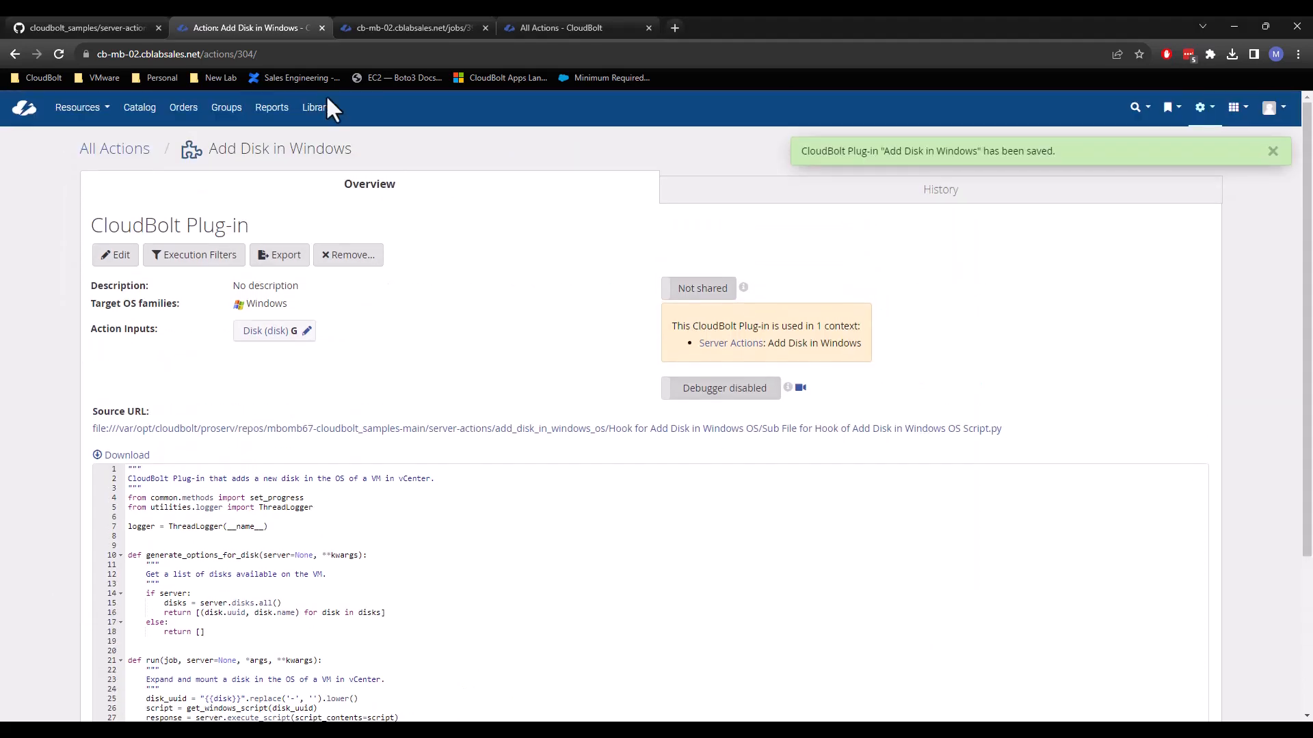
{"action": "left_click", "coordinate": [1209, 113]}
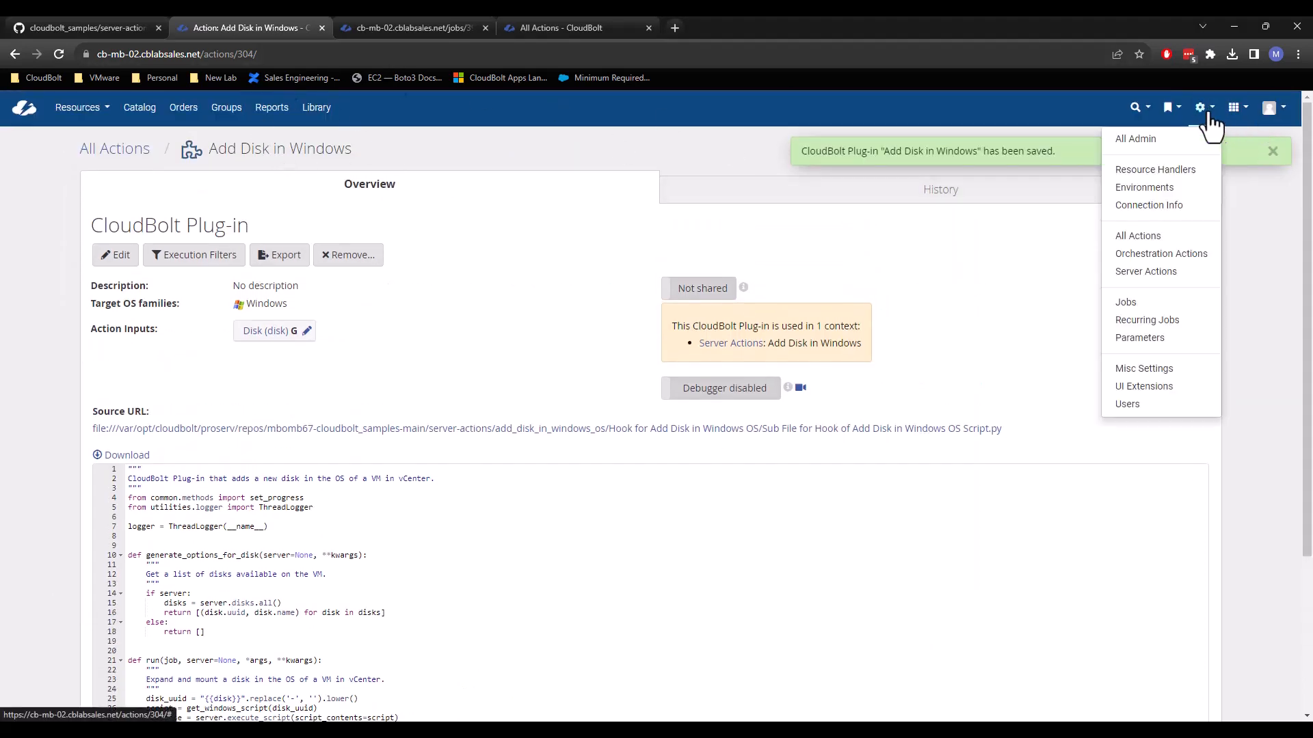
{"action": "left_click", "coordinate": [1180, 326], "text": "ctrl"}
{"action": "left_click", "coordinate": [486, 29]}
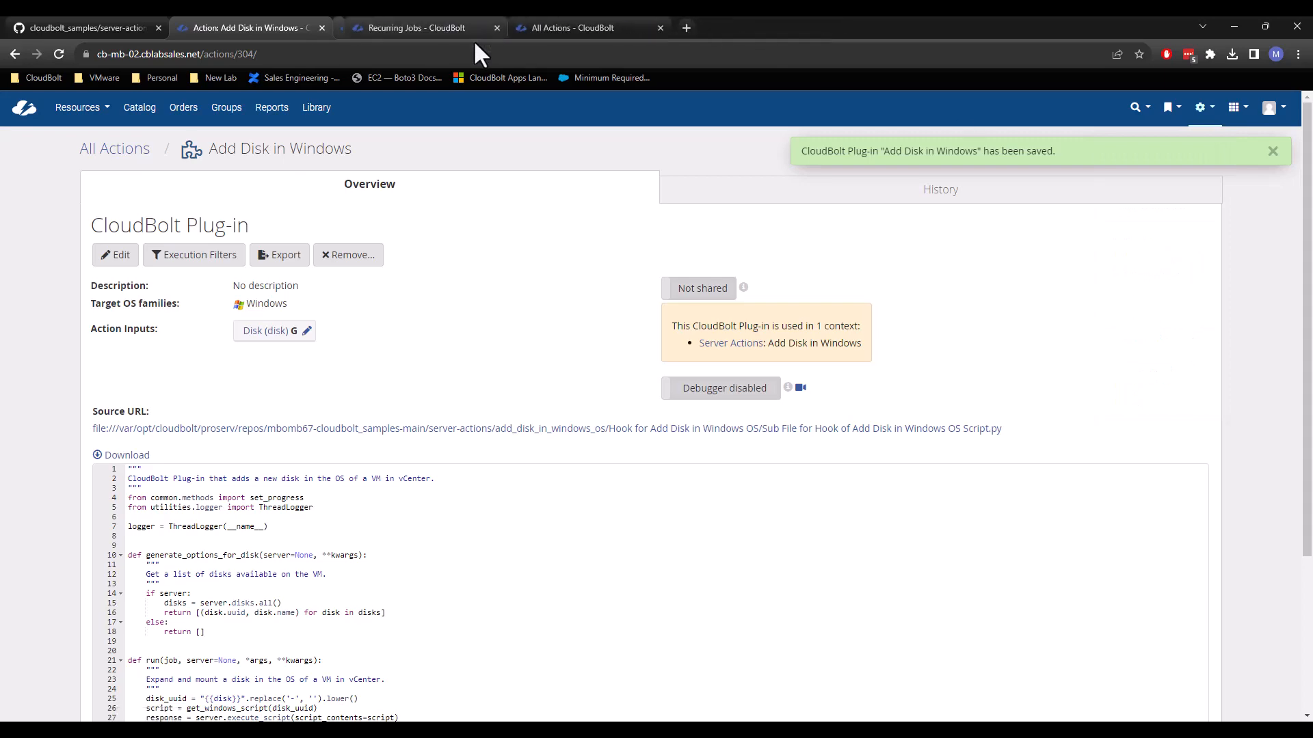
{"action": "left_click", "coordinate": [422, 28]}
{"action": "left_click", "coordinate": [301, 265]}
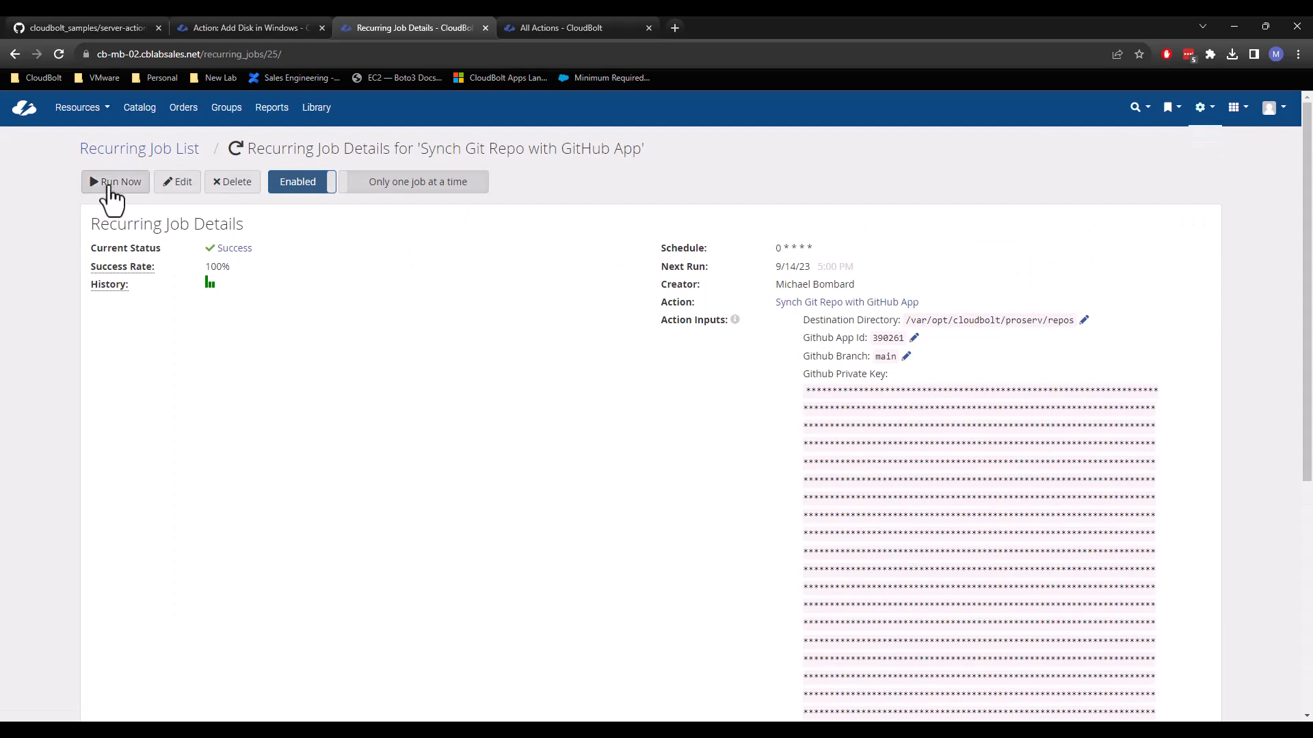
{"action": "left_click", "coordinate": [111, 191]}
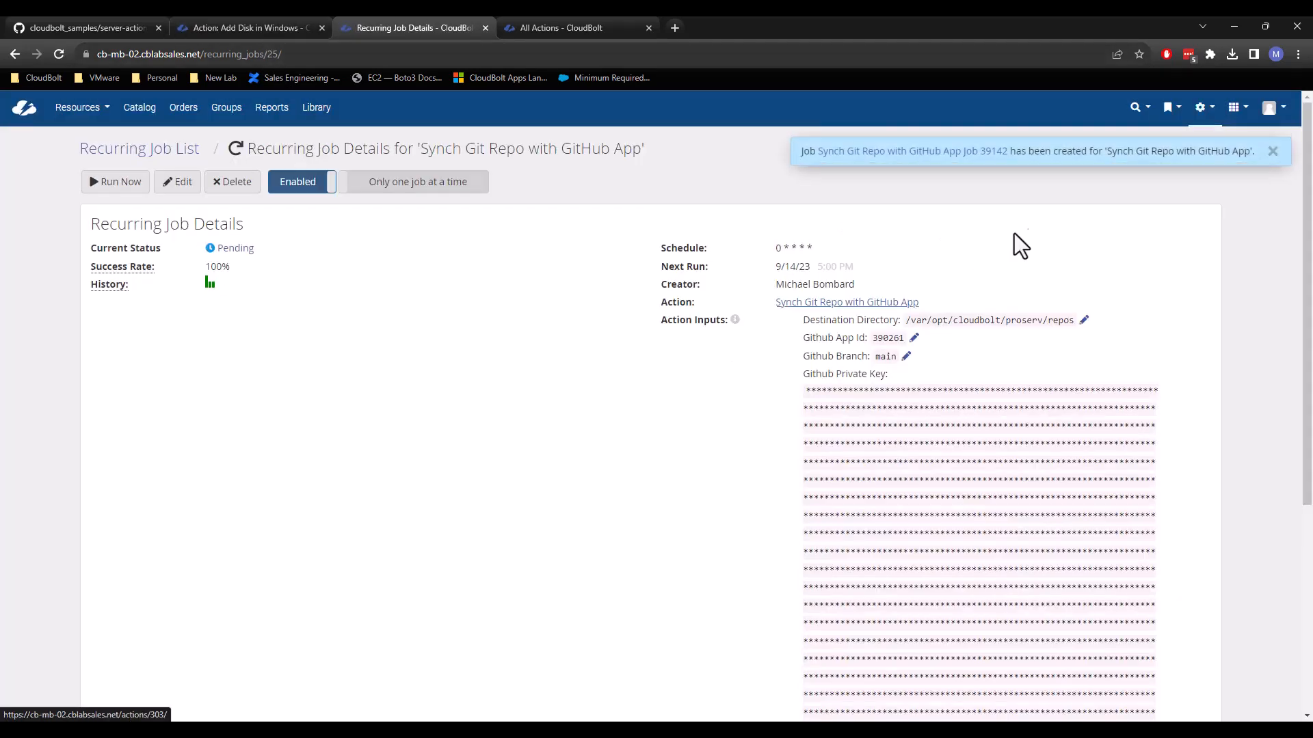
{"action": "left_click", "coordinate": [870, 153]}
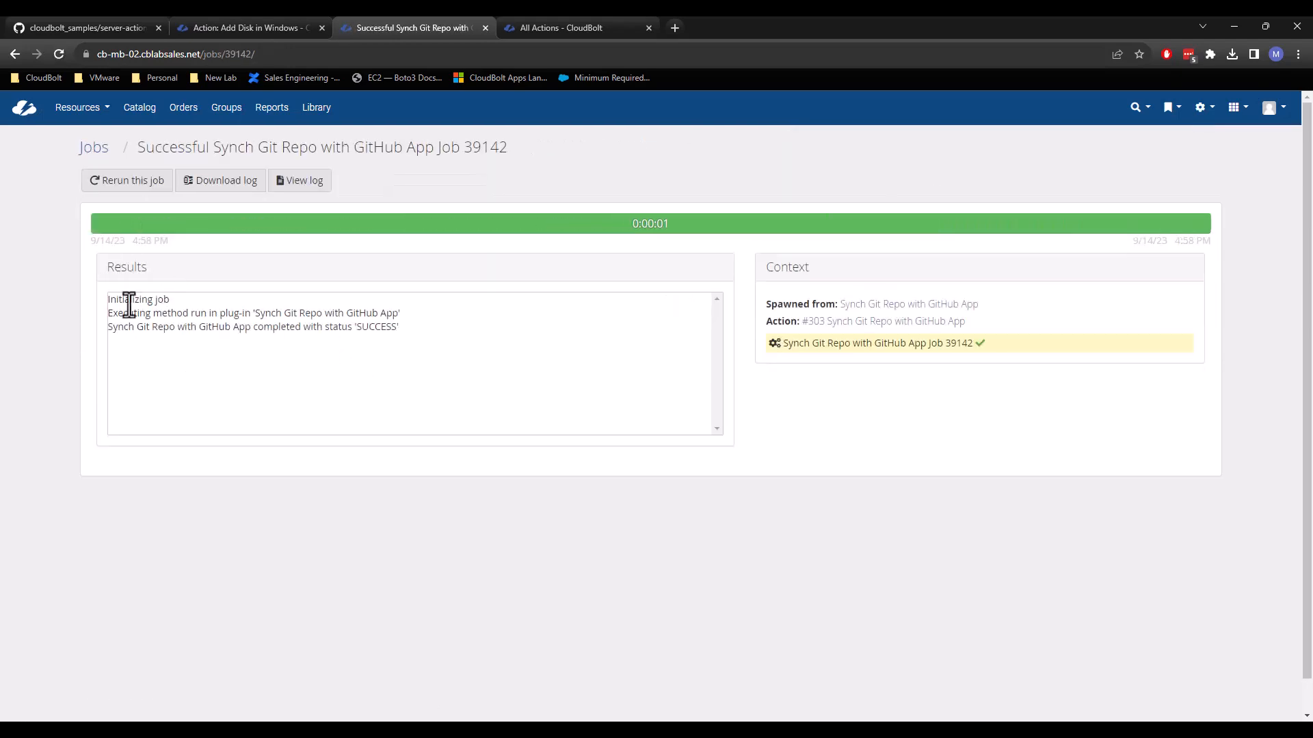
- Reload the Add Disk in Windows plug-in page and check its code for the line "Recurring Jobs for GitHub Apps Rock!"
{"action": "left_click", "coordinate": [211, 29]}
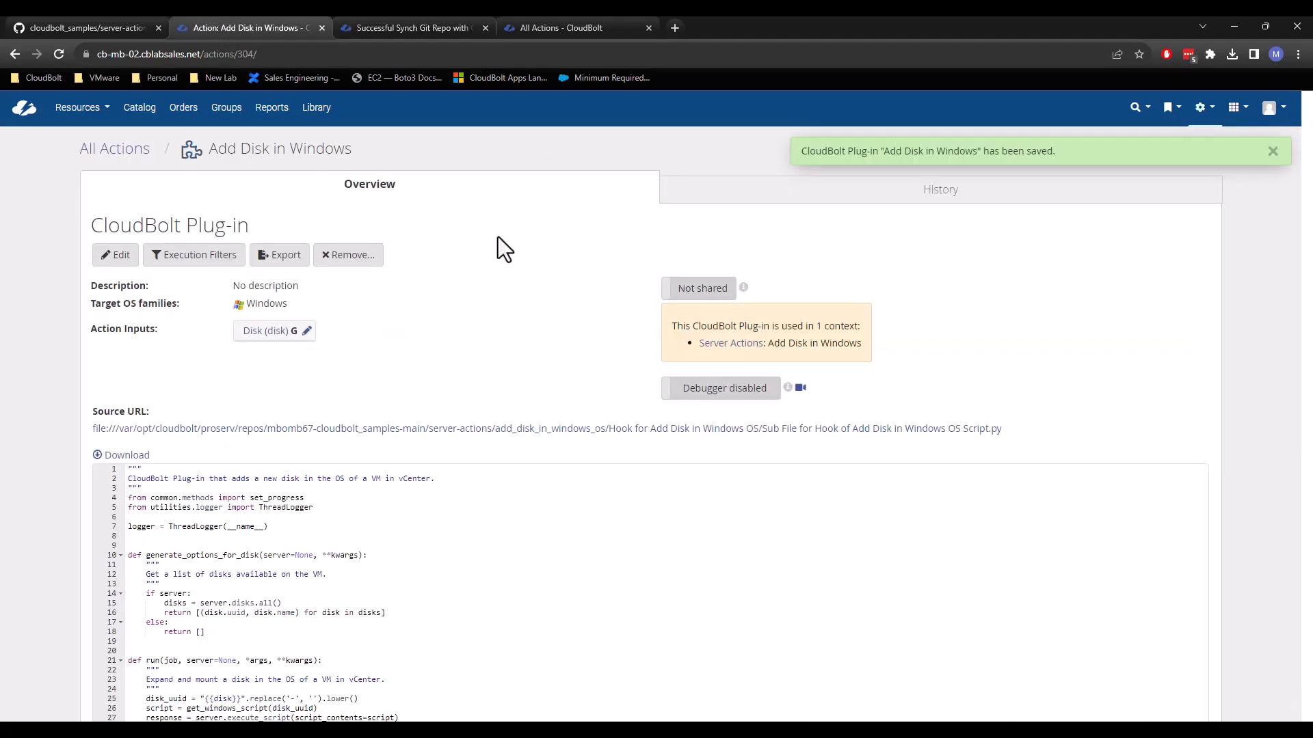
{"action": "left_click", "coordinate": [60, 52]}
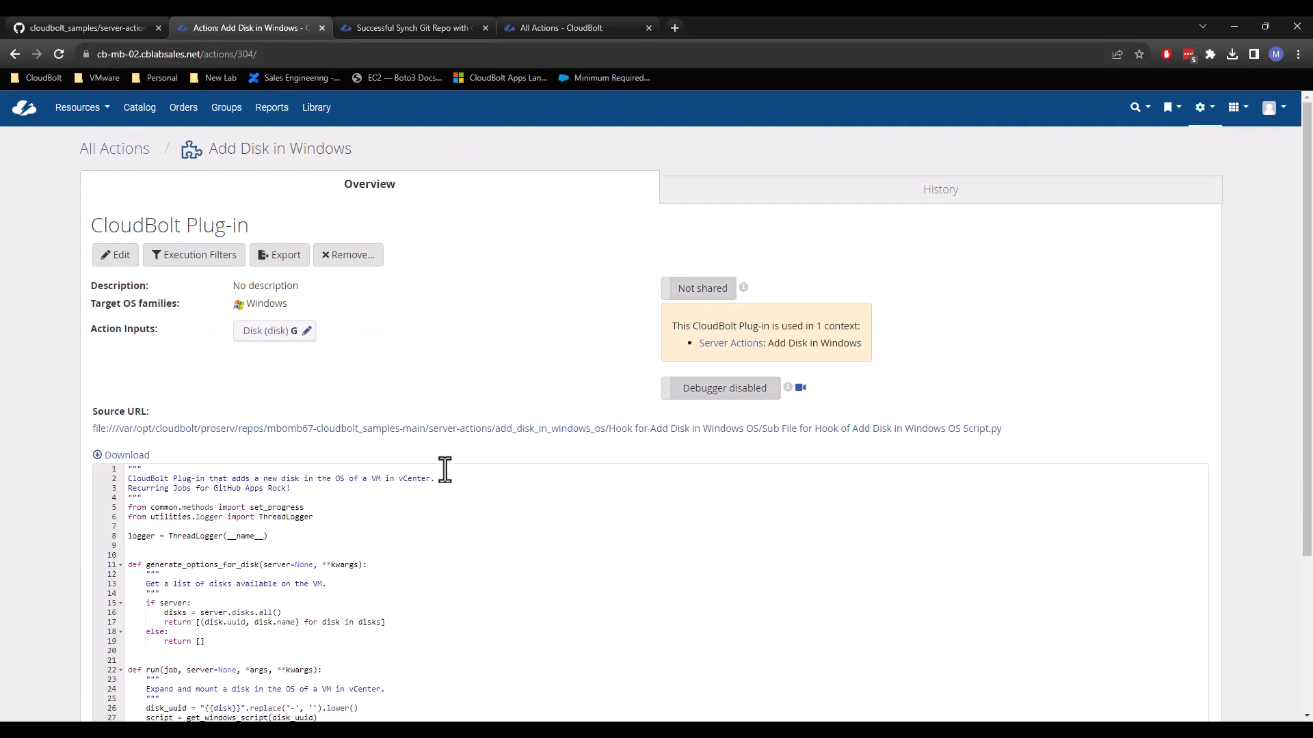
{"action": "left_click_drag", "start_coordinate": [290, 488], "coordinate": [120, 491]}
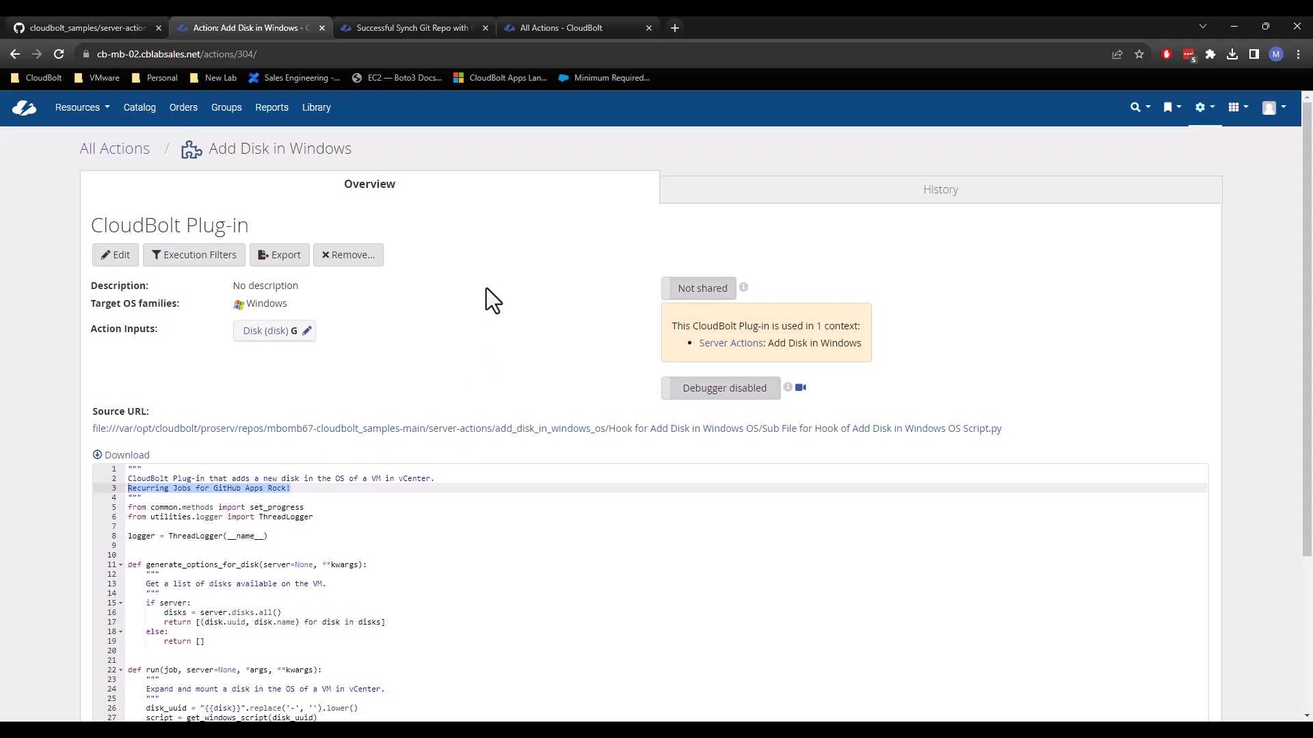
{"action": "left_click", "coordinate": [337, 498]}
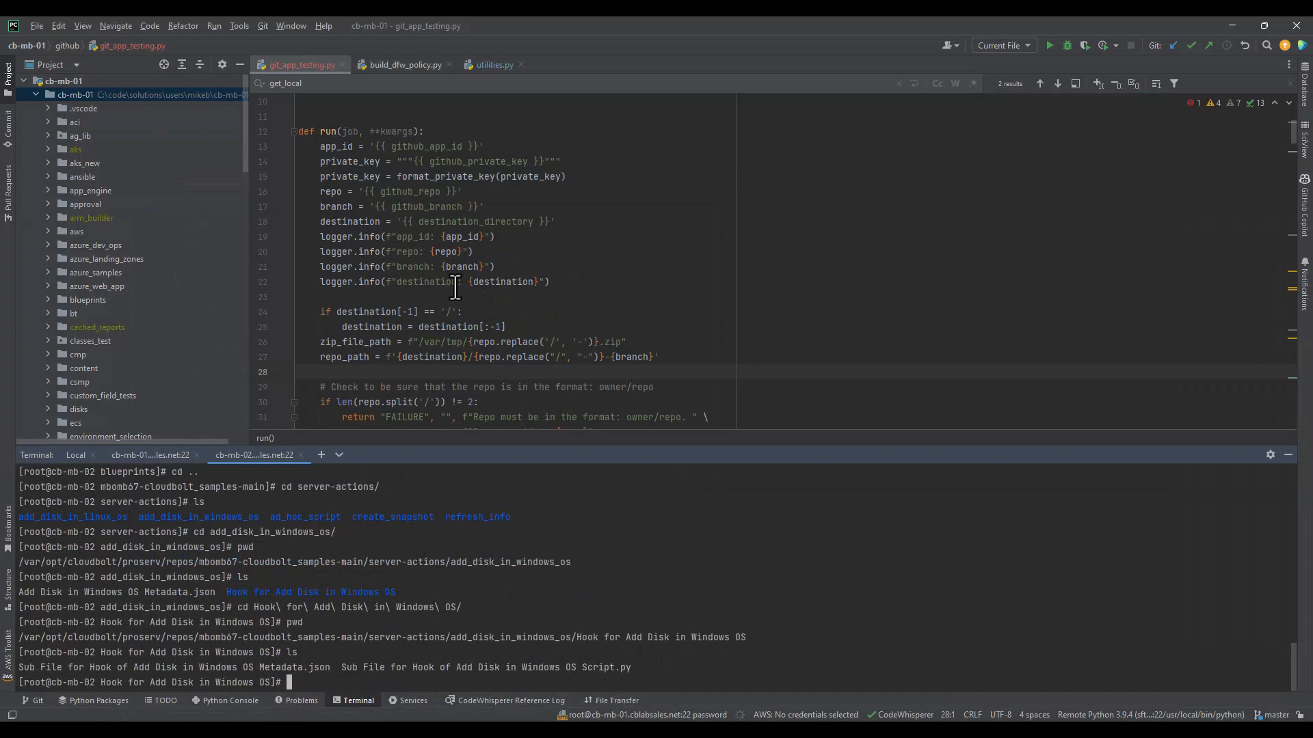
- In PyCharm, examine the start of run() in git_app_testing.py, covering the app ID, private key formatting and repo inputs
{"action": "scroll", "coordinate": [455, 287], "scroll_direction": "up", "scroll_amount": 3}
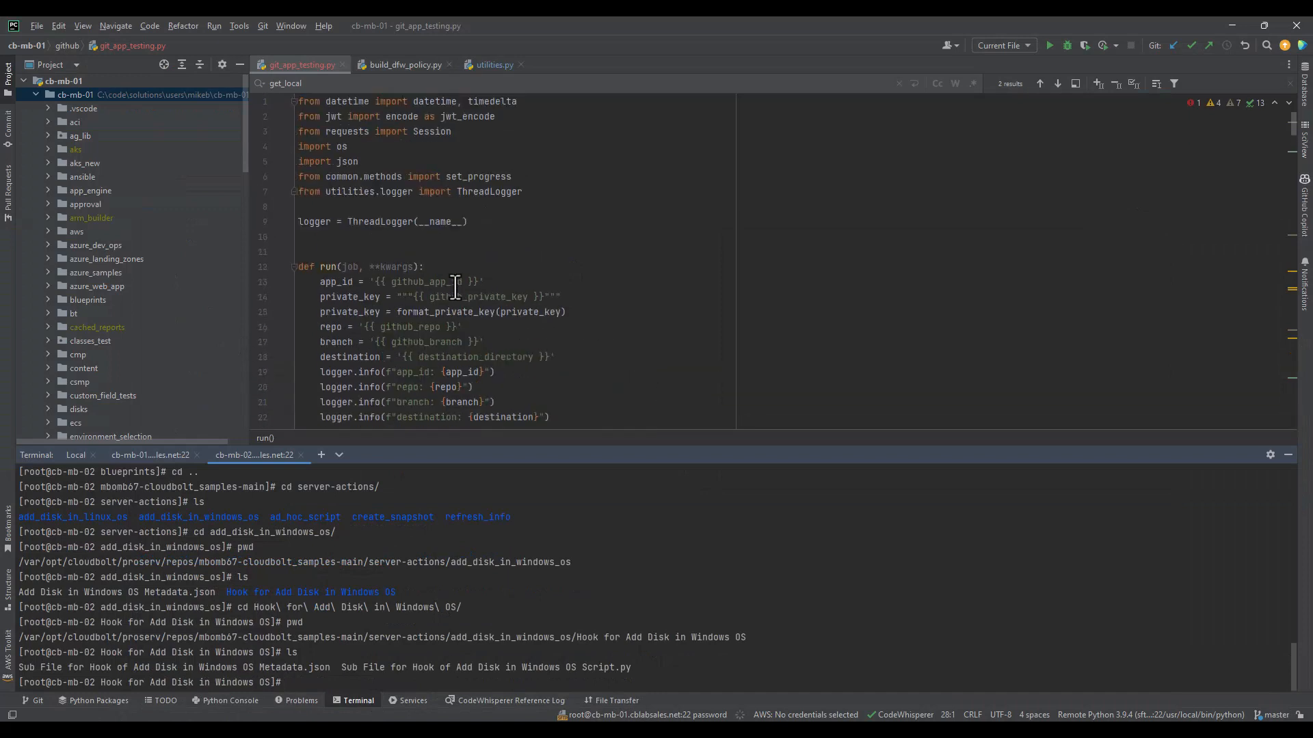
{"action": "scroll", "coordinate": [376, 324], "scroll_direction": "down", "scroll_amount": 1}
{"action": "scroll", "coordinate": [376, 324], "scroll_direction": "up", "scroll_amount": 1}
{"action": "left_click_drag", "start_coordinate": [320, 267], "coordinate": [426, 267]}
{"action": "left_click", "coordinate": [426, 267]}
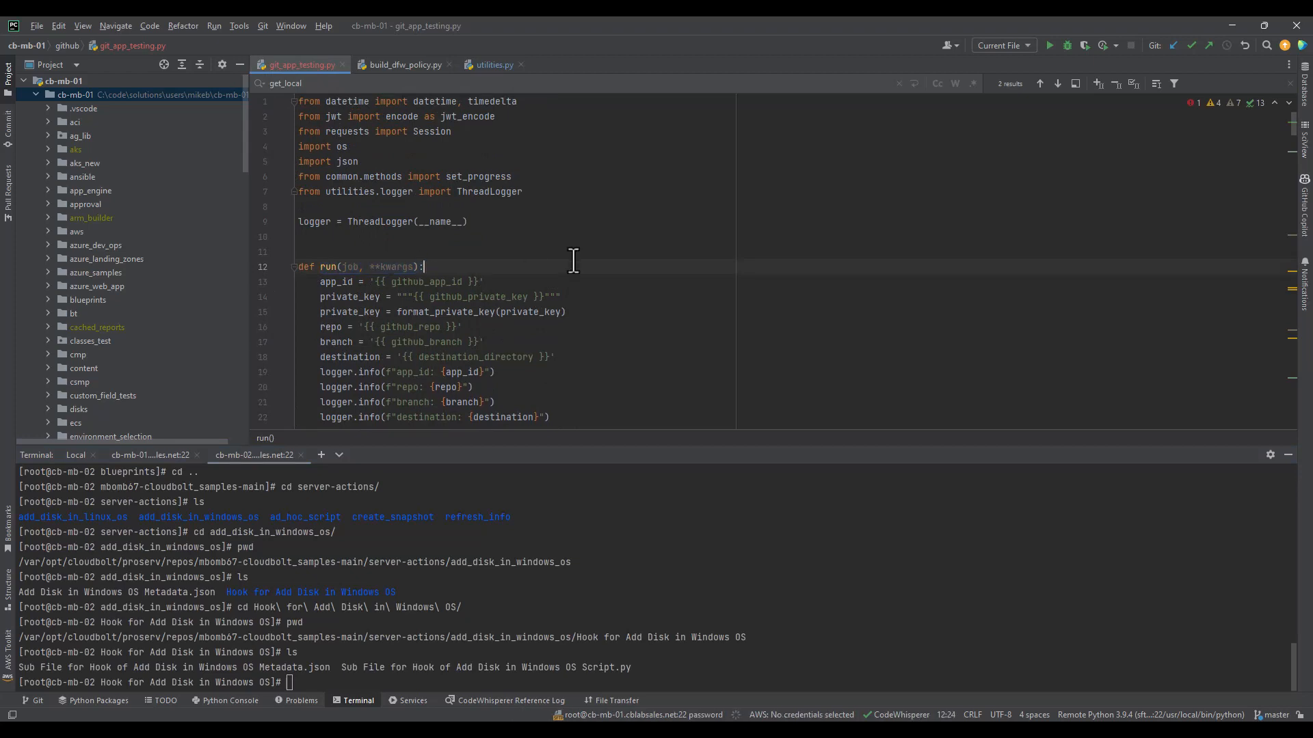
{"action": "scroll", "coordinate": [571, 259], "scroll_direction": "down", "scroll_amount": 1}
{"action": "left_click_drag", "start_coordinate": [555, 313], "coordinate": [337, 240]}
{"action": "left_click", "coordinate": [347, 237]}
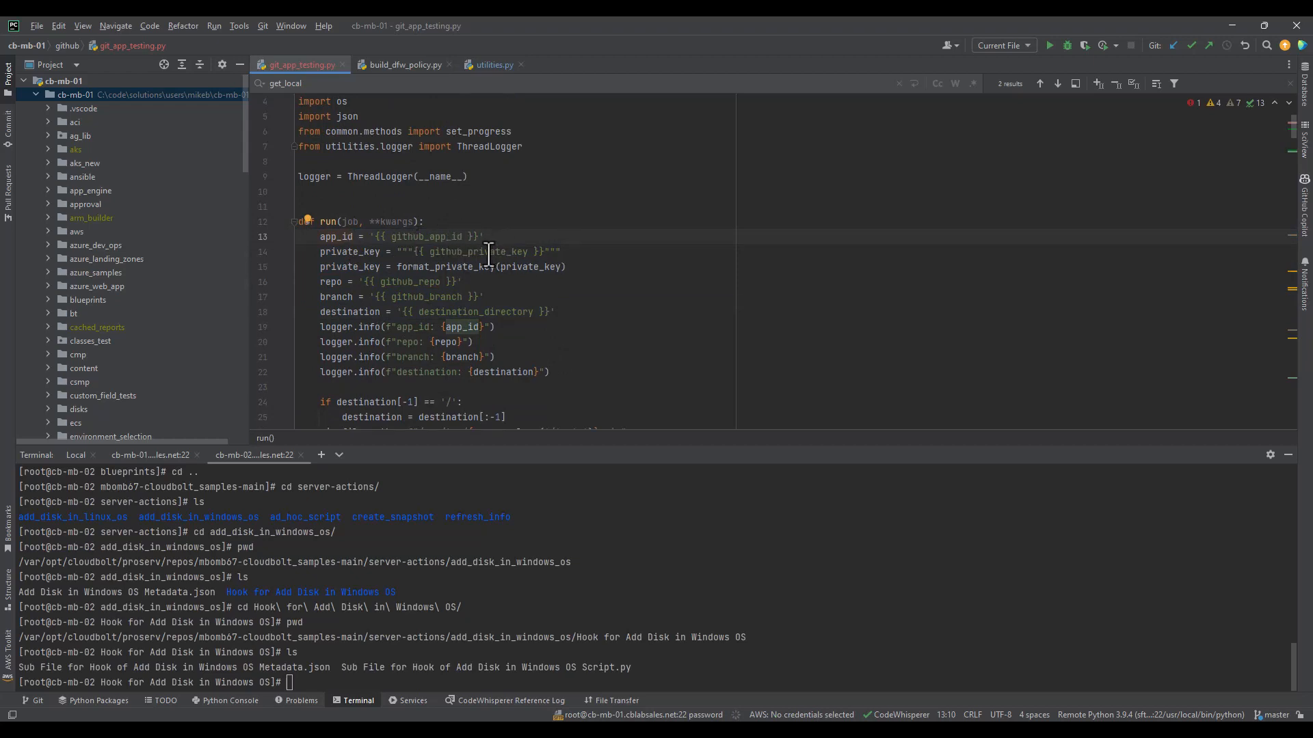
{"action": "left_click_drag", "start_coordinate": [584, 264], "coordinate": [396, 267]}
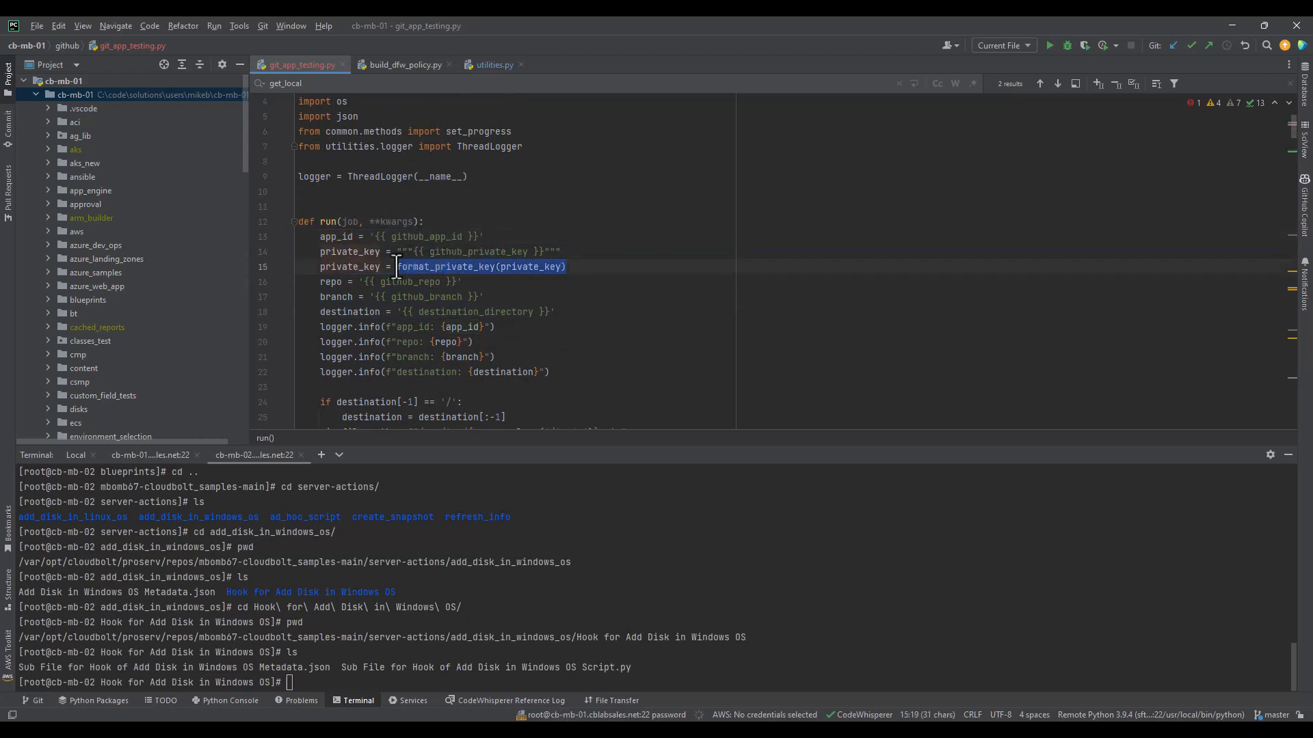
{"action": "mouse_move", "coordinate": [395, 265]}
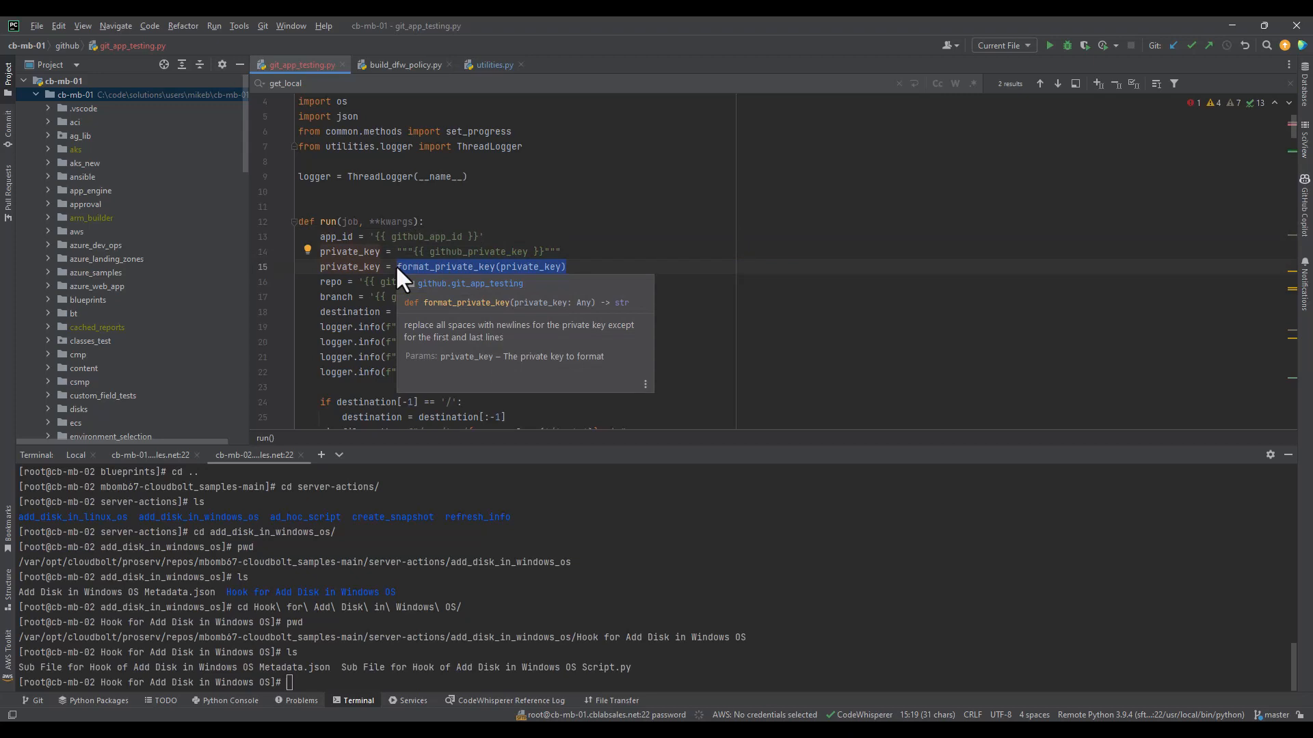
{"action": "left_click", "coordinate": [594, 267]}
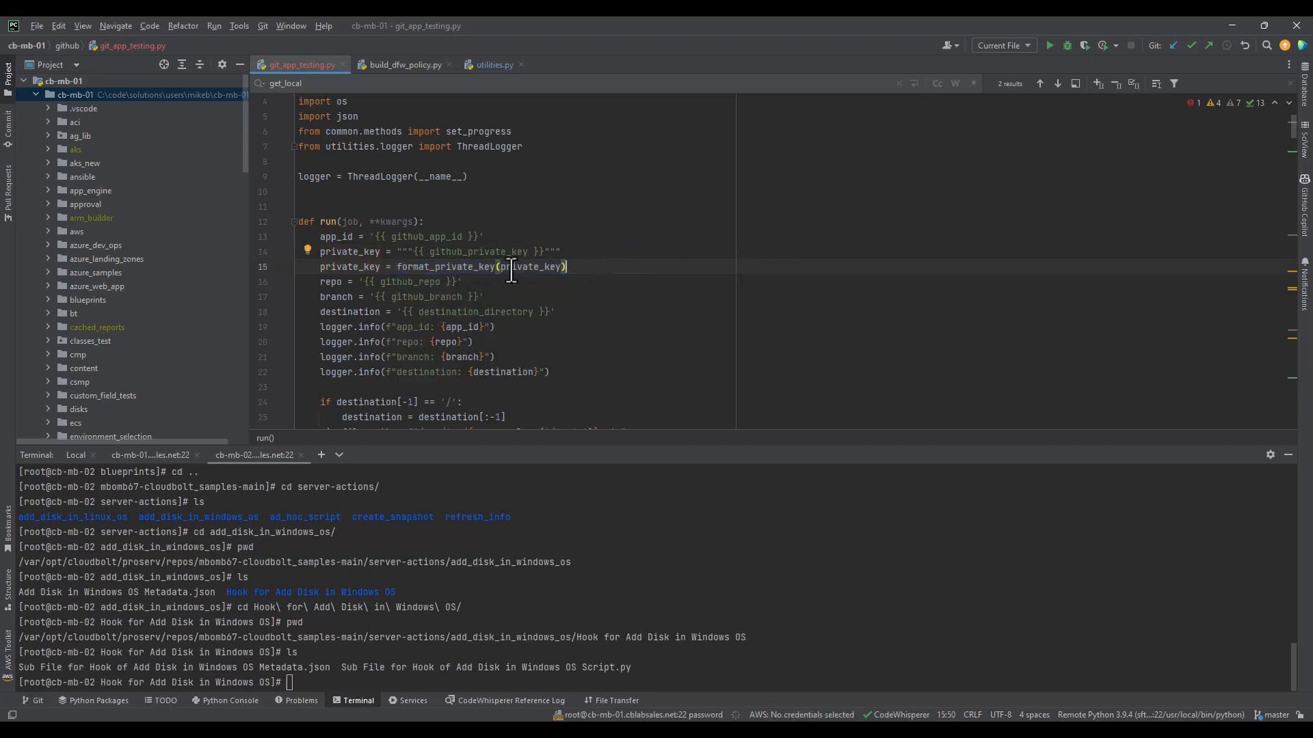
{"action": "mouse_move", "coordinate": [511, 270]}
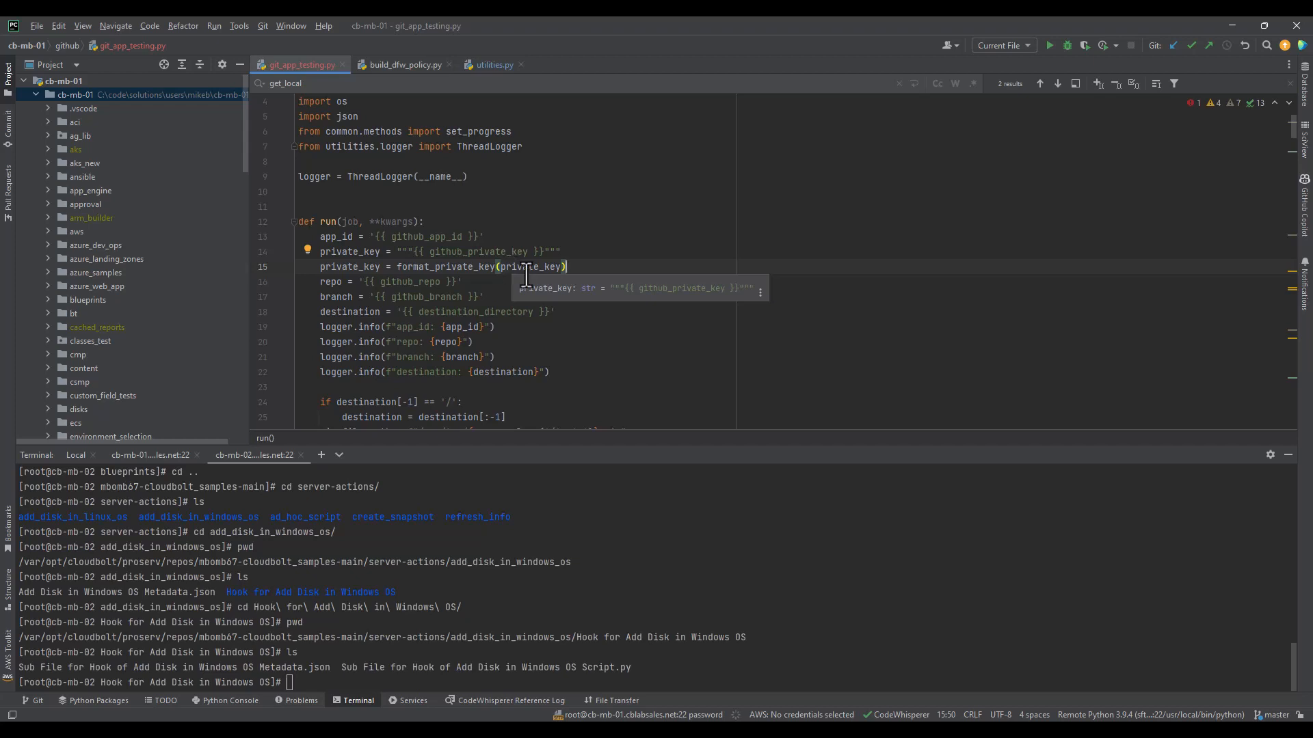
{"action": "left_click", "coordinate": [507, 281]}
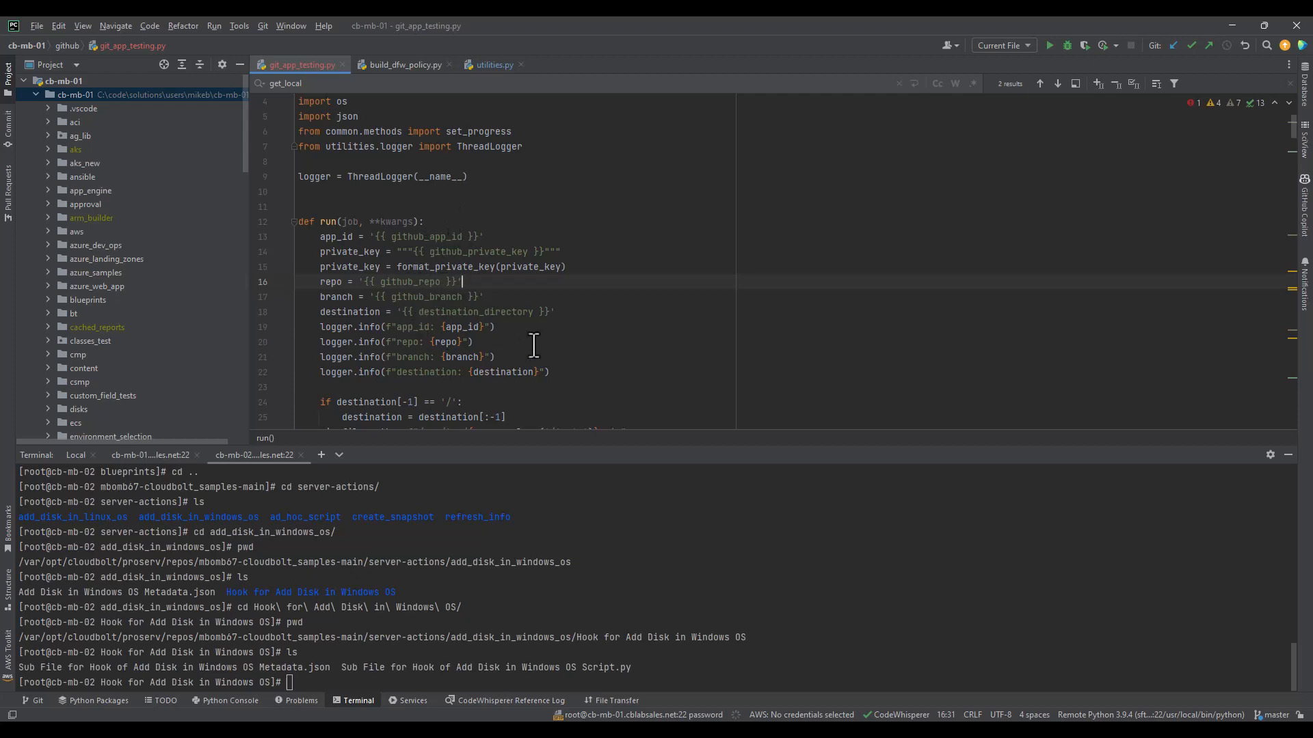
- Examine how run() builds the zip and repo paths and validates the owner/repo format and the proserv destination directory
{"action": "scroll", "coordinate": [534, 345], "scroll_direction": "down", "scroll_amount": 2}
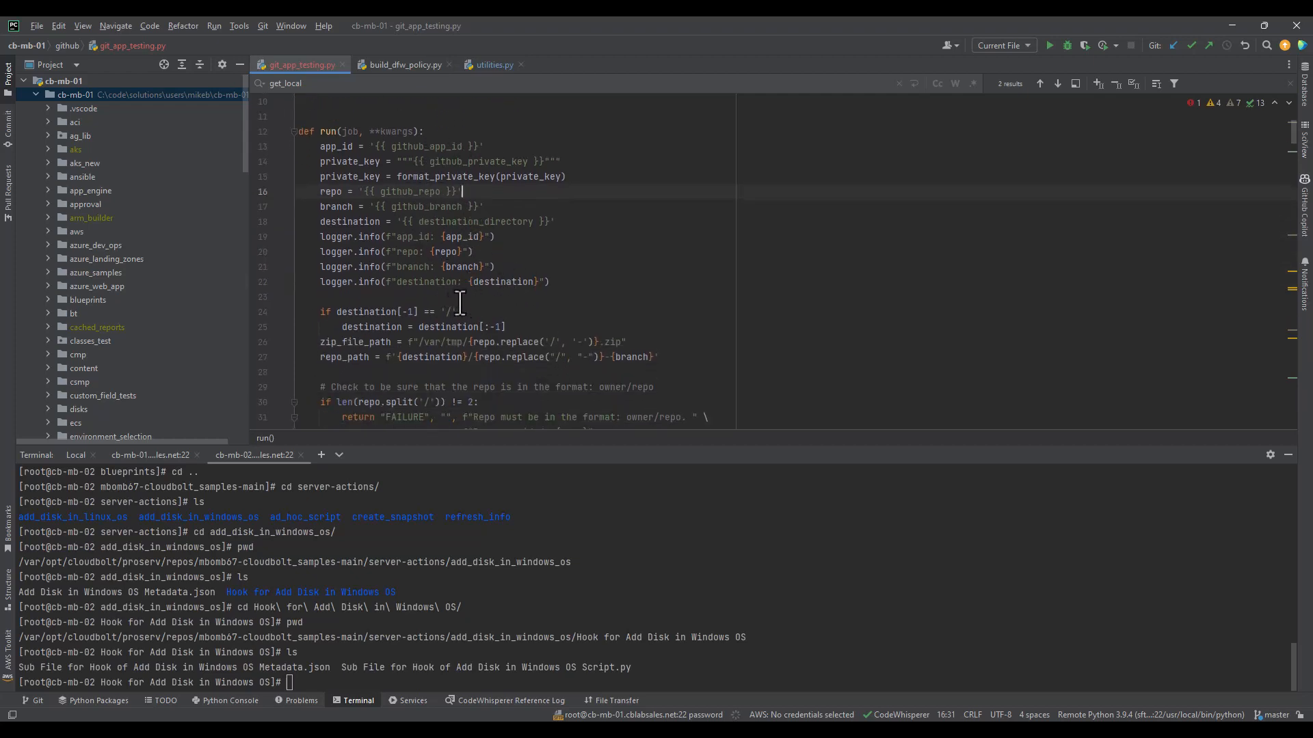
{"action": "scroll", "coordinate": [555, 248], "scroll_direction": "down", "scroll_amount": 3}
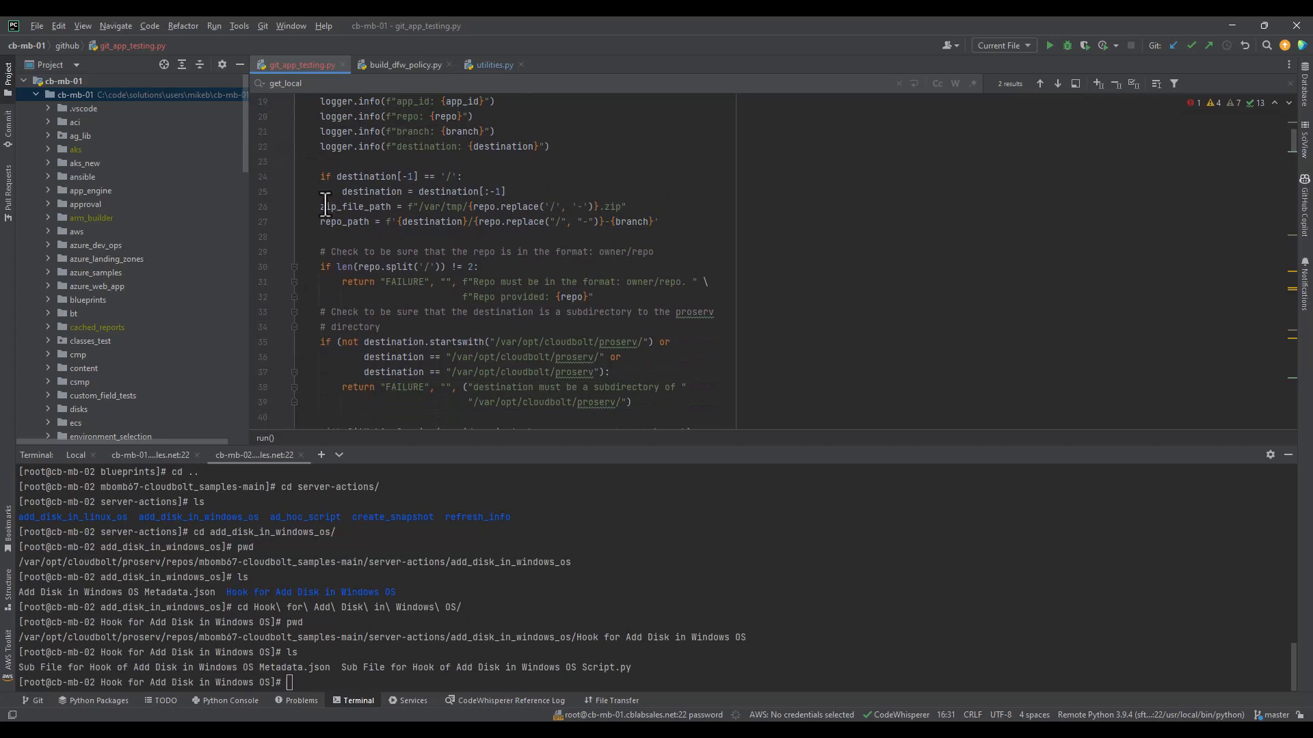
{"action": "left_click_drag", "start_coordinate": [319, 207], "coordinate": [390, 207]}
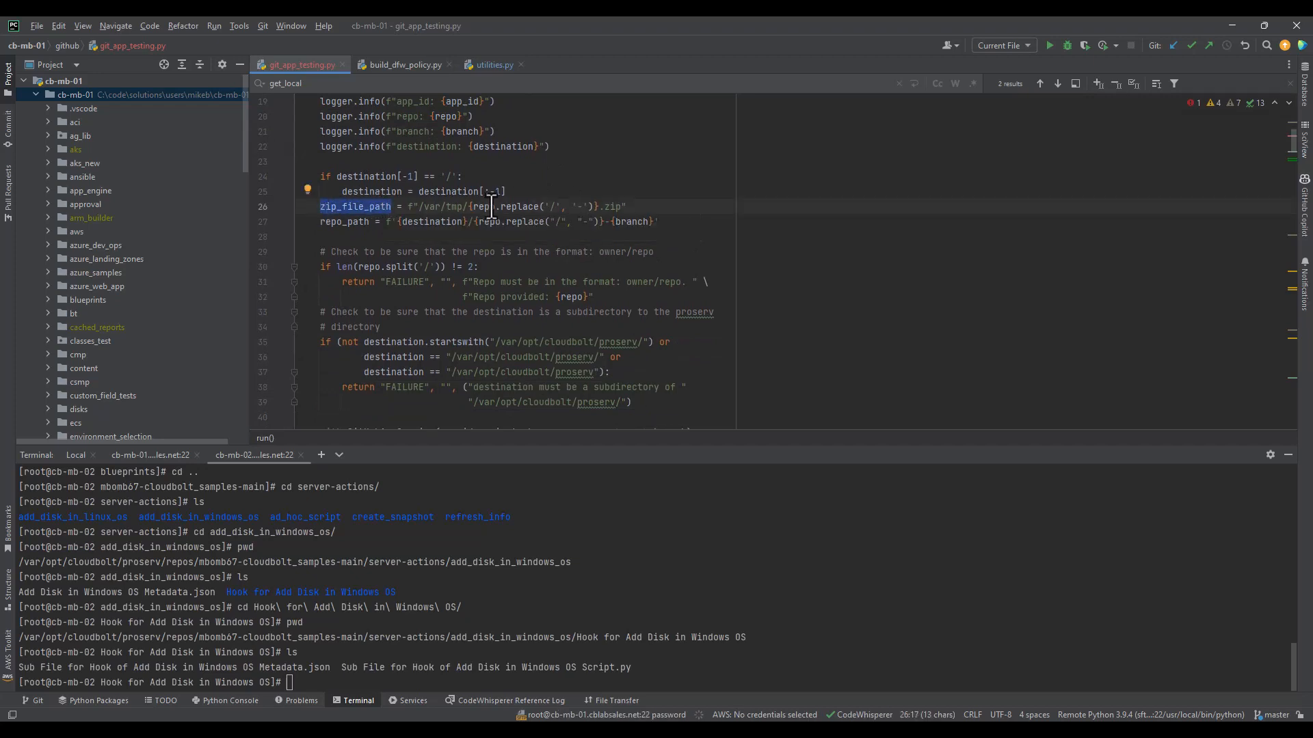
{"action": "left_click", "coordinate": [456, 208]}
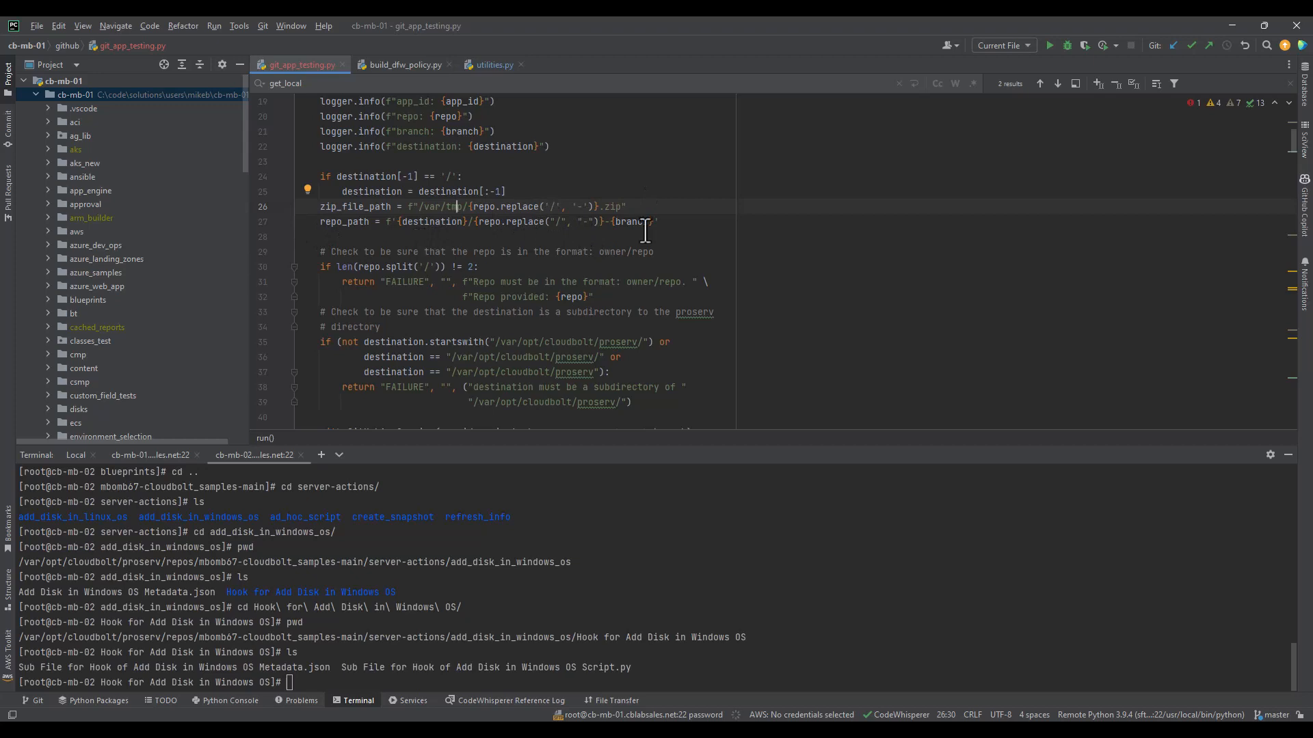
{"action": "scroll", "coordinate": [600, 237], "scroll_direction": "down", "scroll_amount": 1}
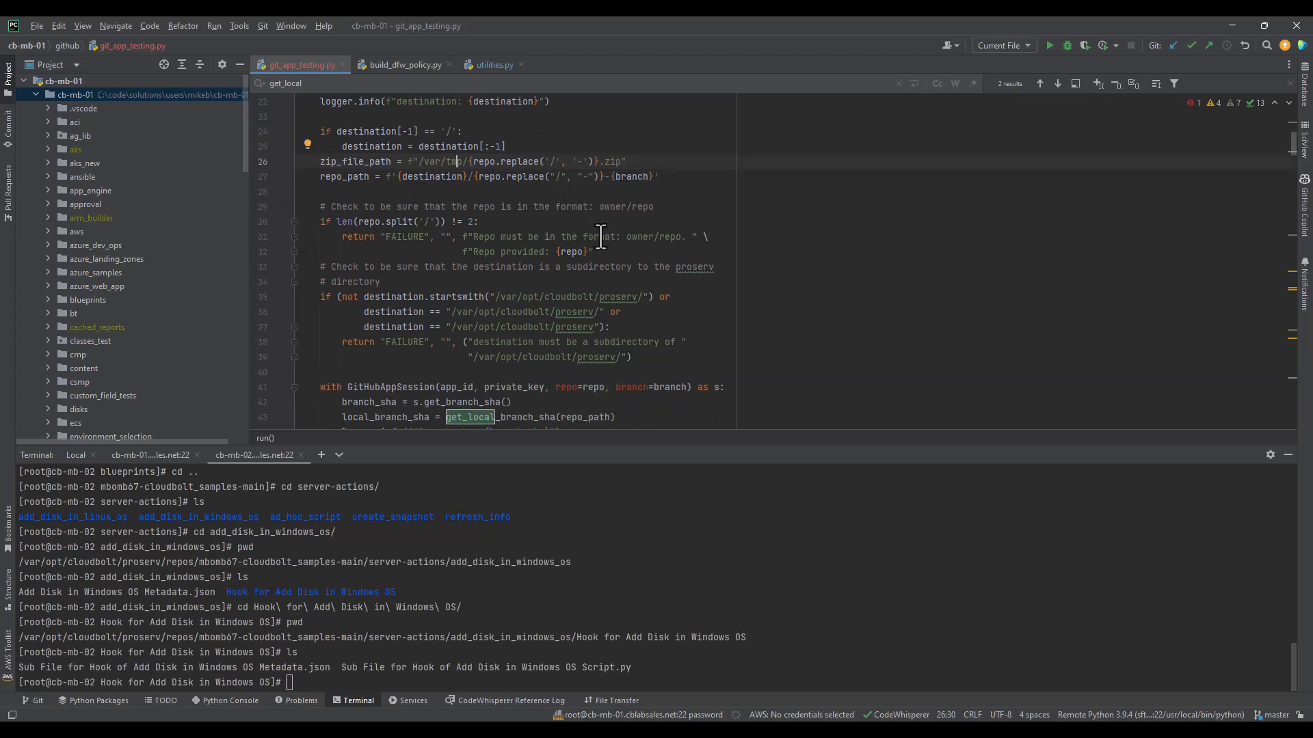
{"action": "scroll", "coordinate": [600, 237], "scroll_direction": "down", "scroll_amount": 2}
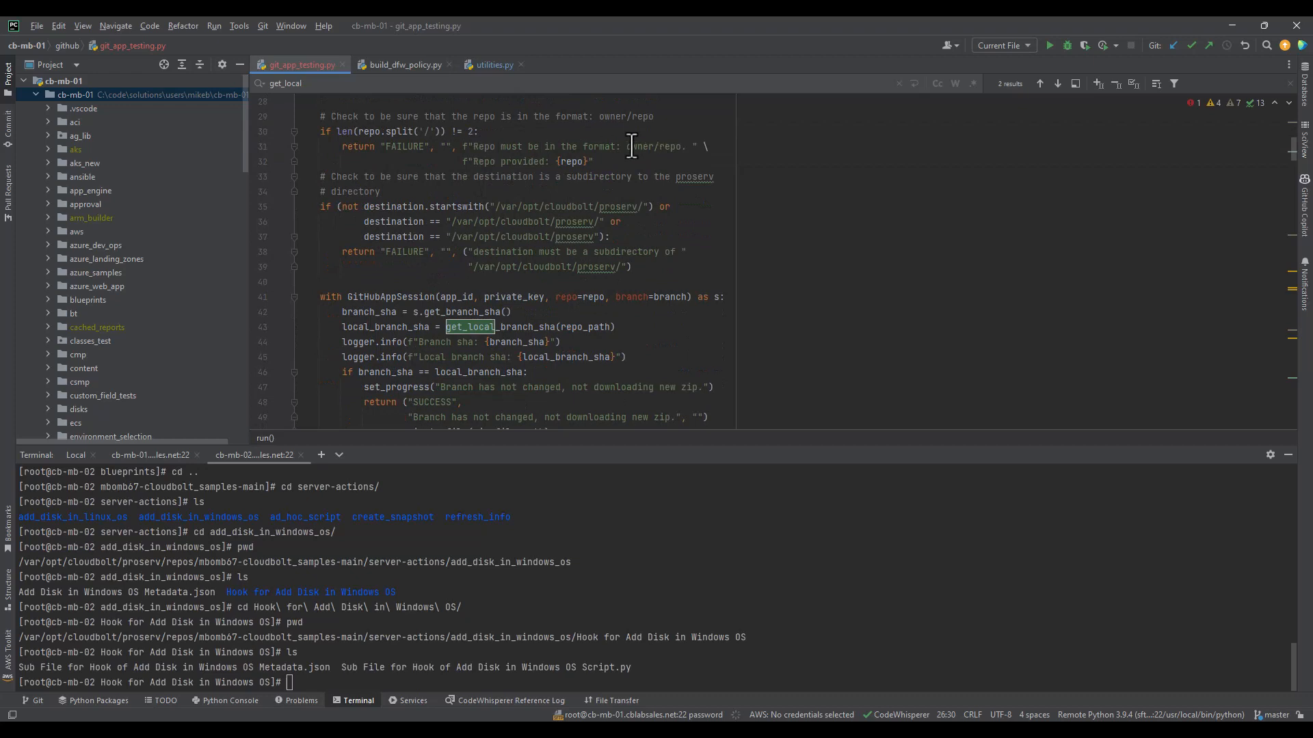
{"action": "left_click_drag", "start_coordinate": [623, 150], "coordinate": [680, 154]}
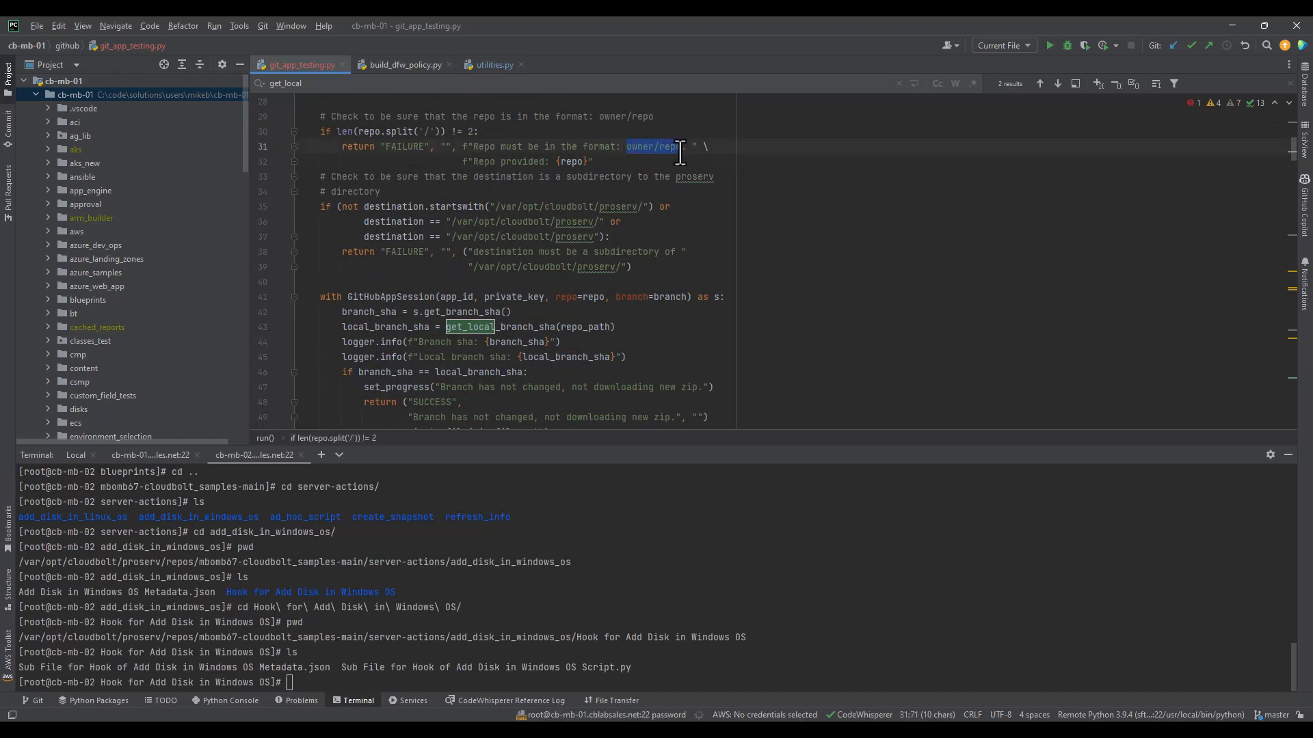
{"action": "left_click", "coordinate": [658, 160]}
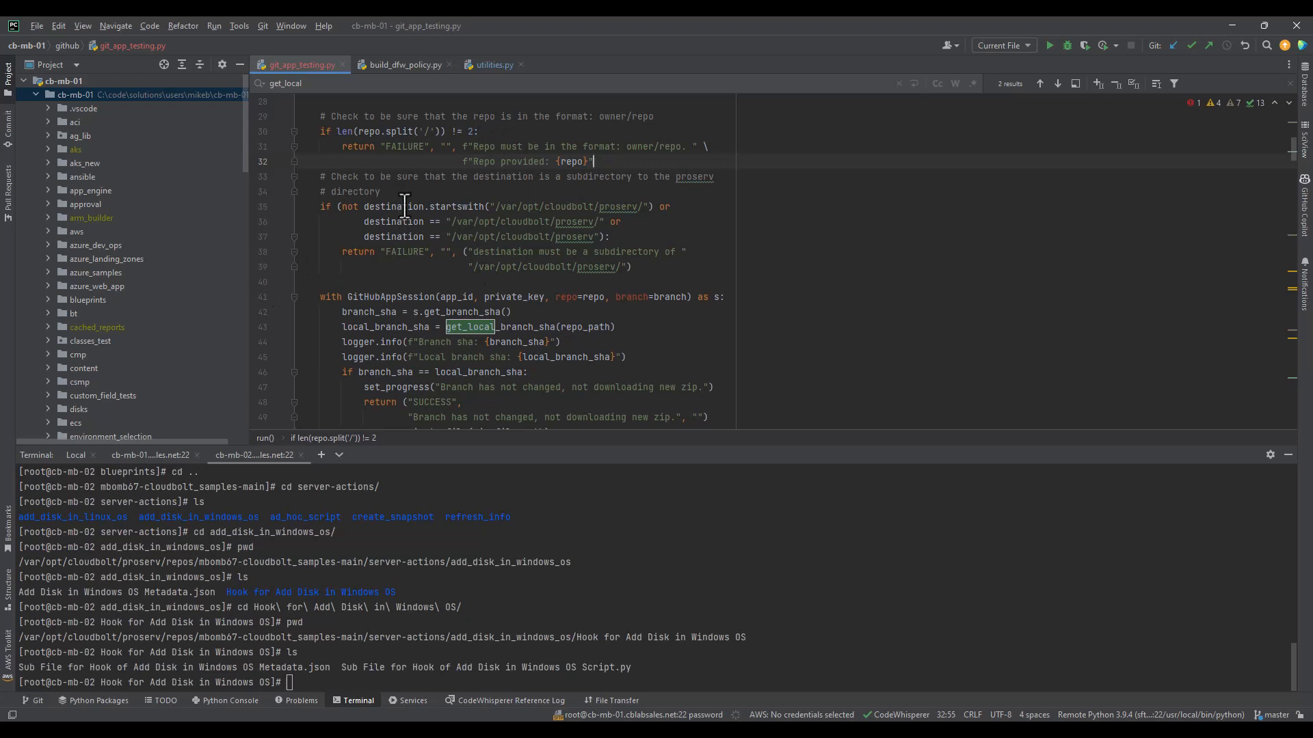
{"action": "scroll", "coordinate": [404, 206], "scroll_direction": "down", "scroll_amount": 1}
{"action": "left_click_drag", "start_coordinate": [644, 162], "coordinate": [498, 167]}
{"action": "left_click", "coordinate": [498, 167]}
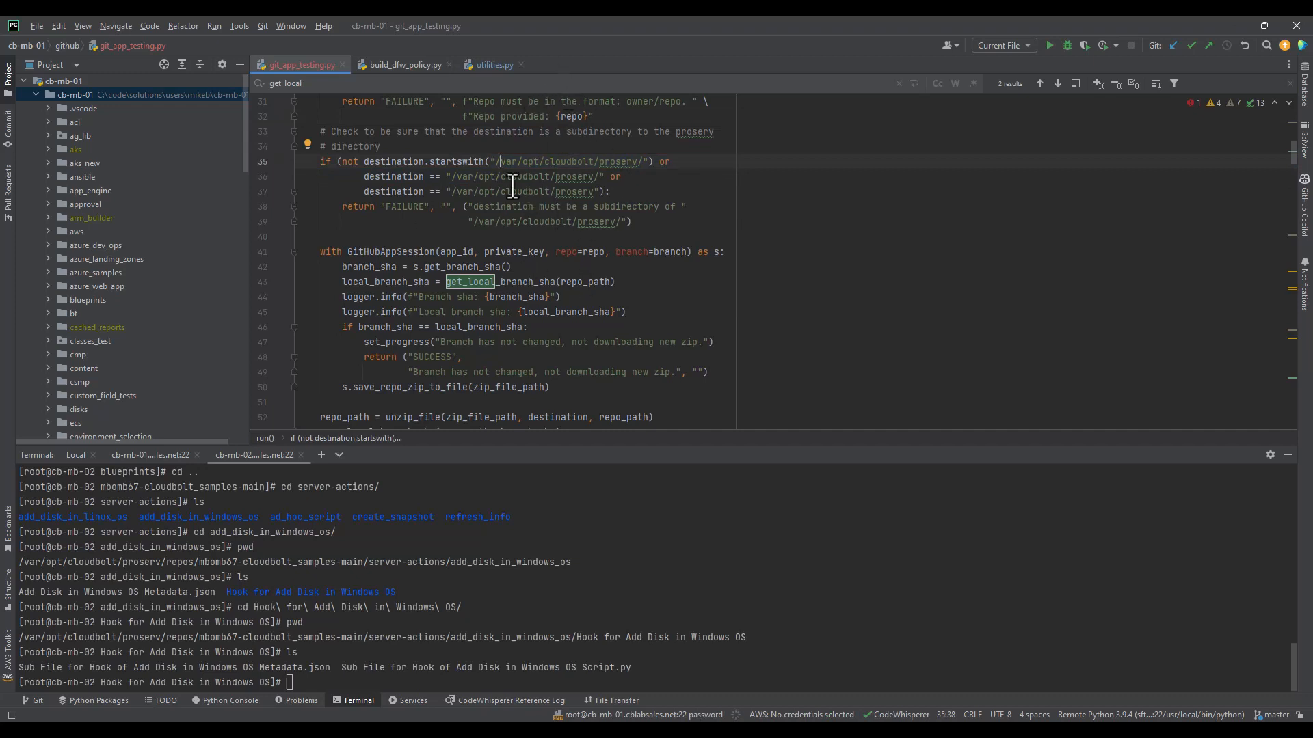
- Examine the GitHubAppSession block's branch SHA comparison and zip download, and the unzip_file call that follows it
{"action": "scroll", "coordinate": [643, 206], "scroll_direction": "down", "scroll_amount": 2}
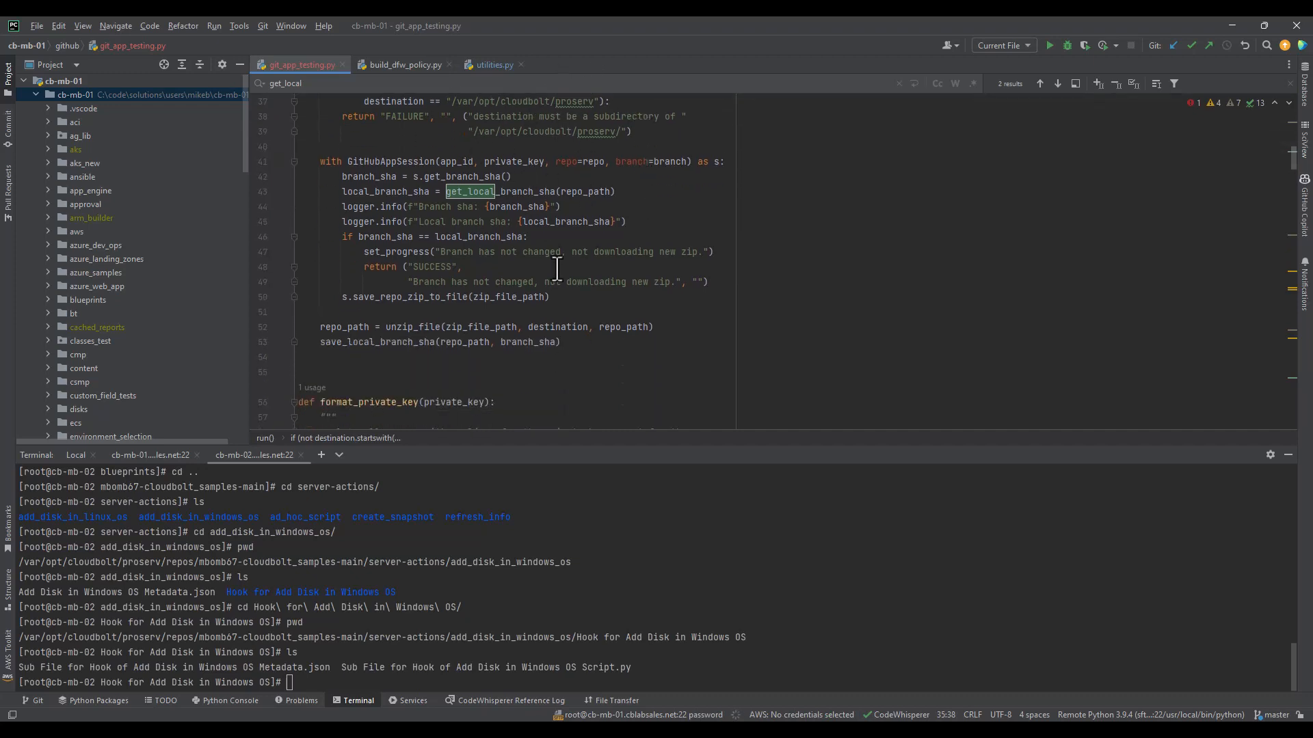
{"action": "left_click", "coordinate": [340, 178]}
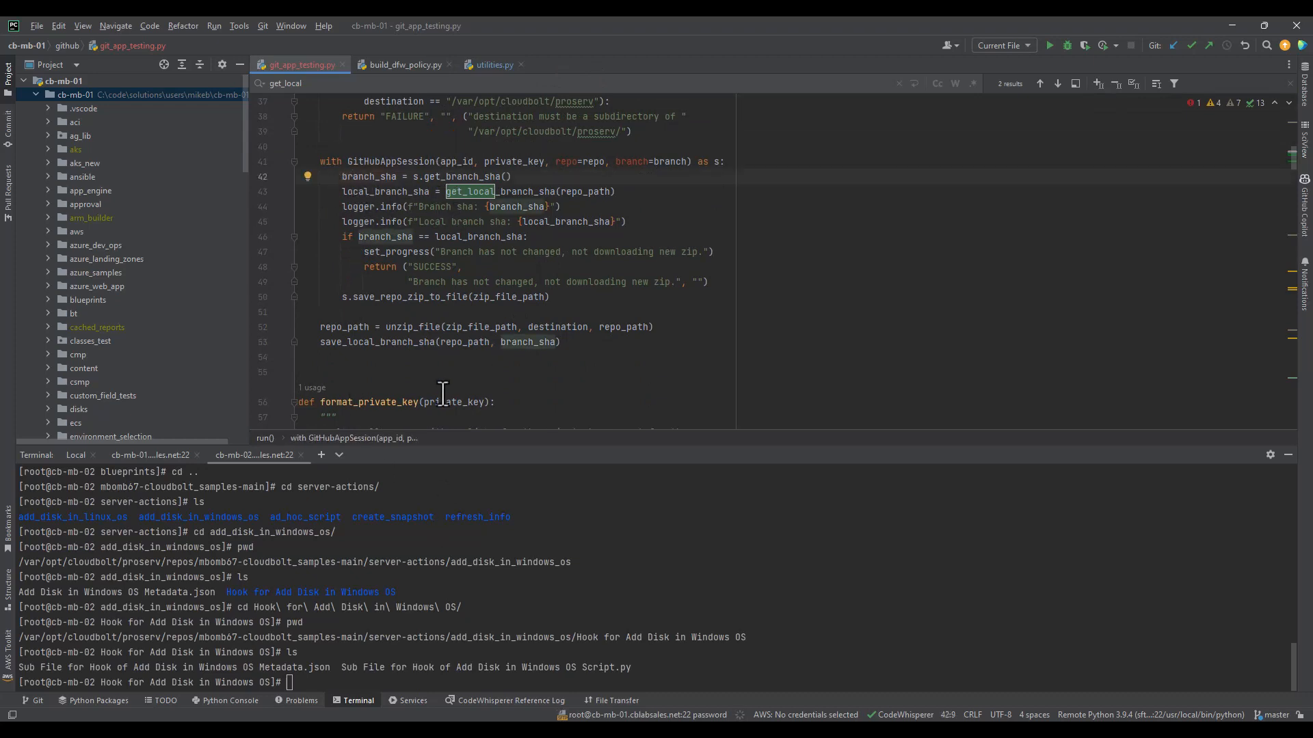
{"action": "left_click", "coordinate": [358, 177]}
{"action": "left_click_drag", "start_coordinate": [427, 178], "coordinate": [493, 177]}
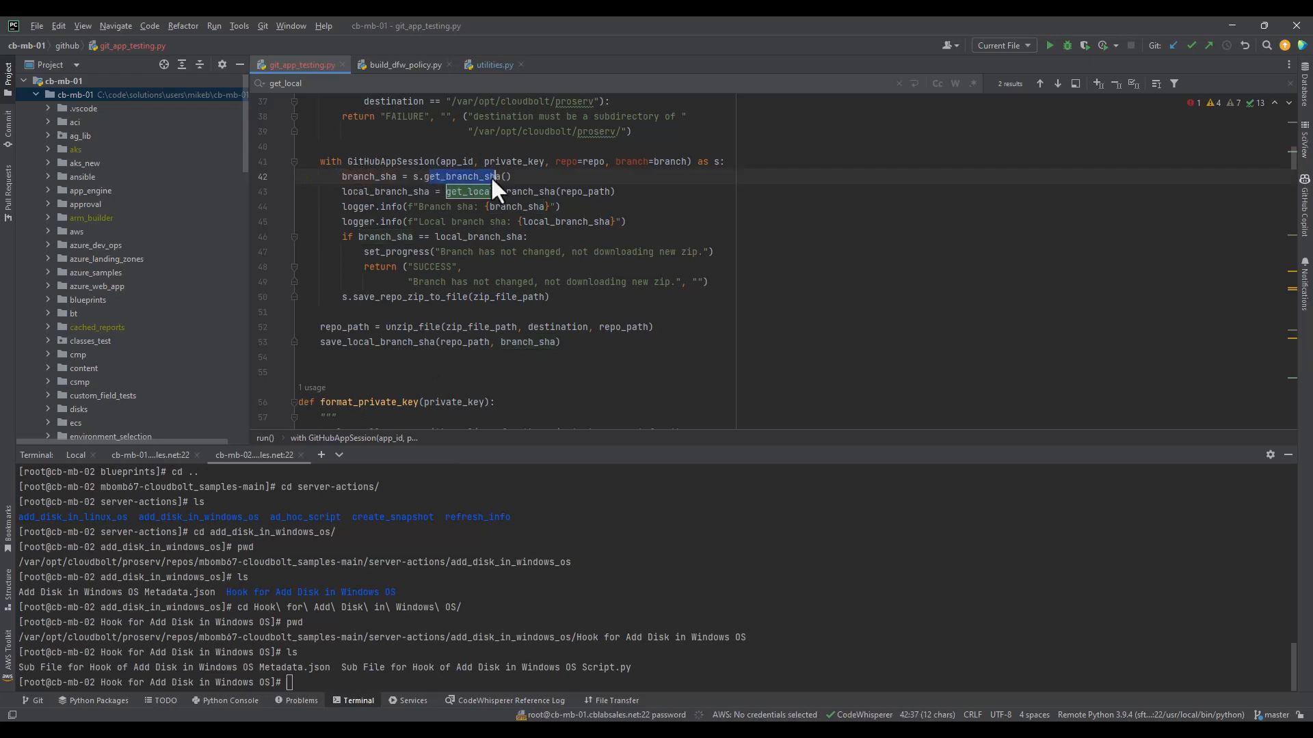
{"action": "left_click", "coordinate": [467, 192]}
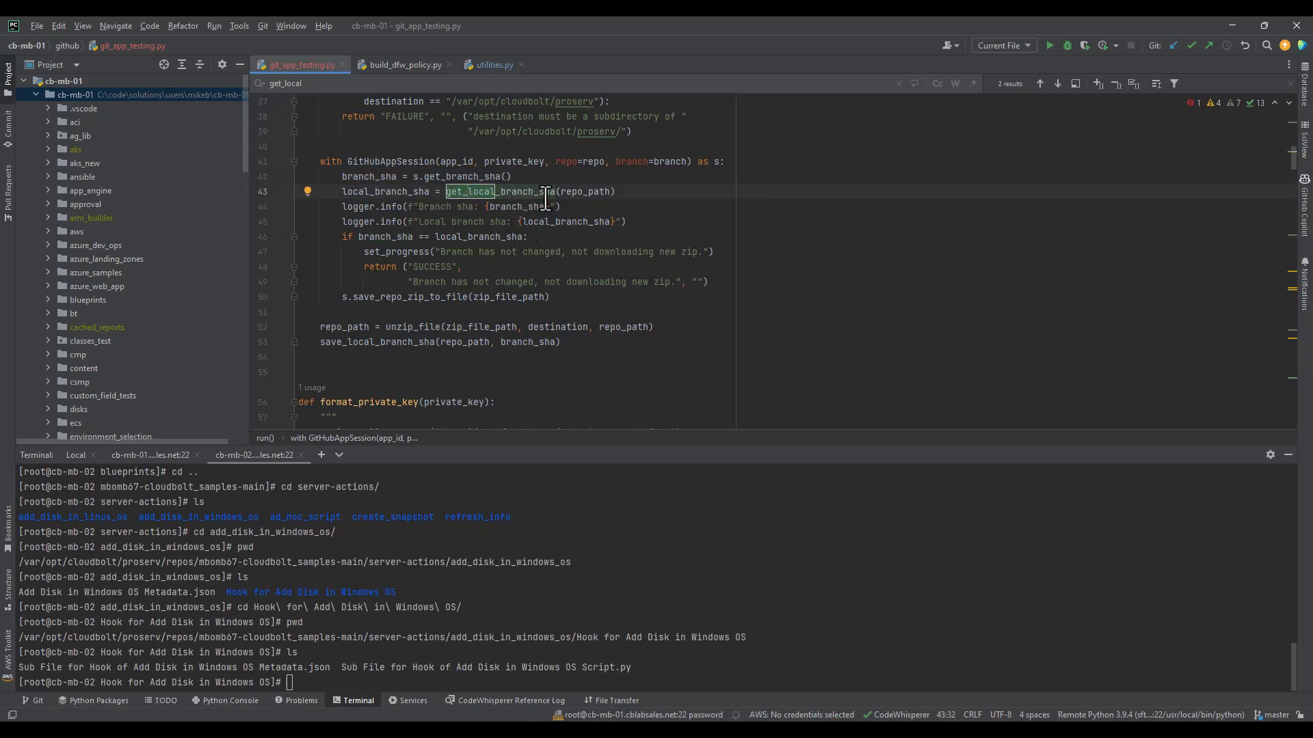
{"action": "mouse_move", "coordinate": [545, 197]}
{"action": "left_click_drag", "start_coordinate": [709, 281], "coordinate": [364, 267]}
{"action": "left_click", "coordinate": [414, 236]}
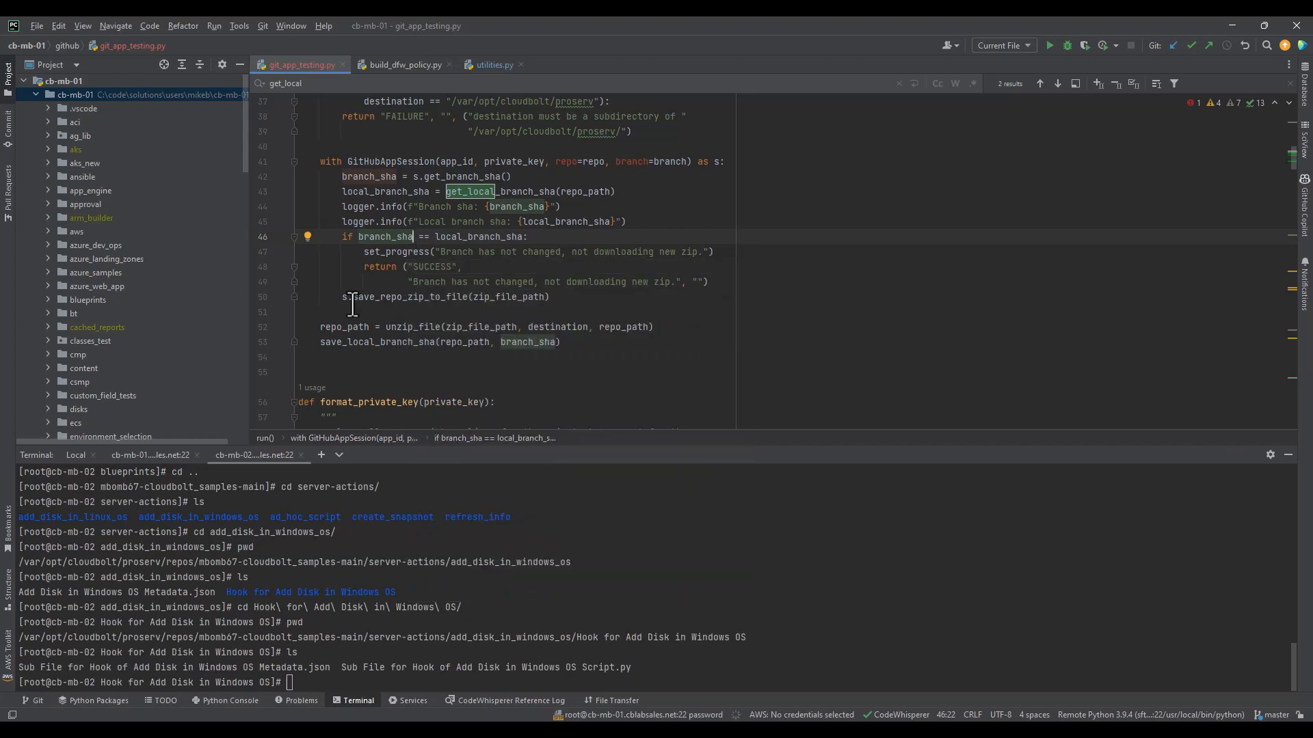
{"action": "left_click_drag", "start_coordinate": [338, 297], "coordinate": [555, 297]}
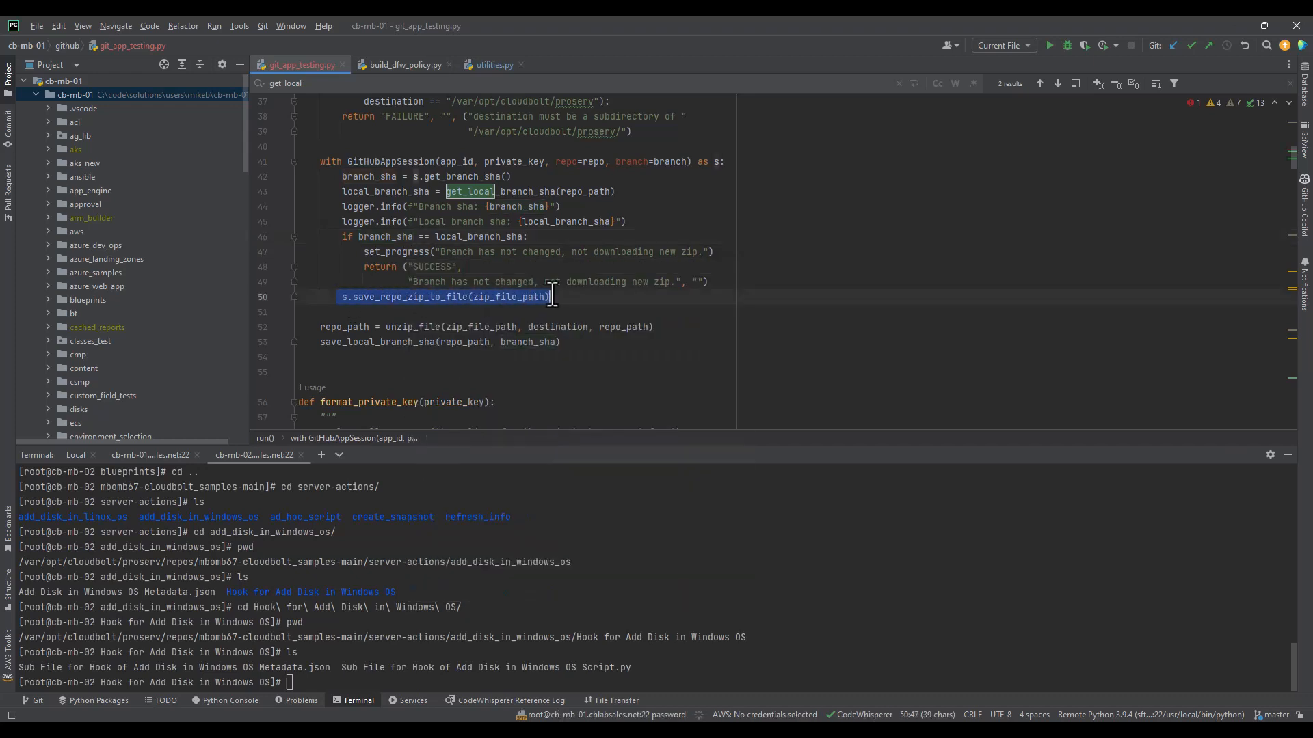
{"action": "left_click", "coordinate": [555, 297]}
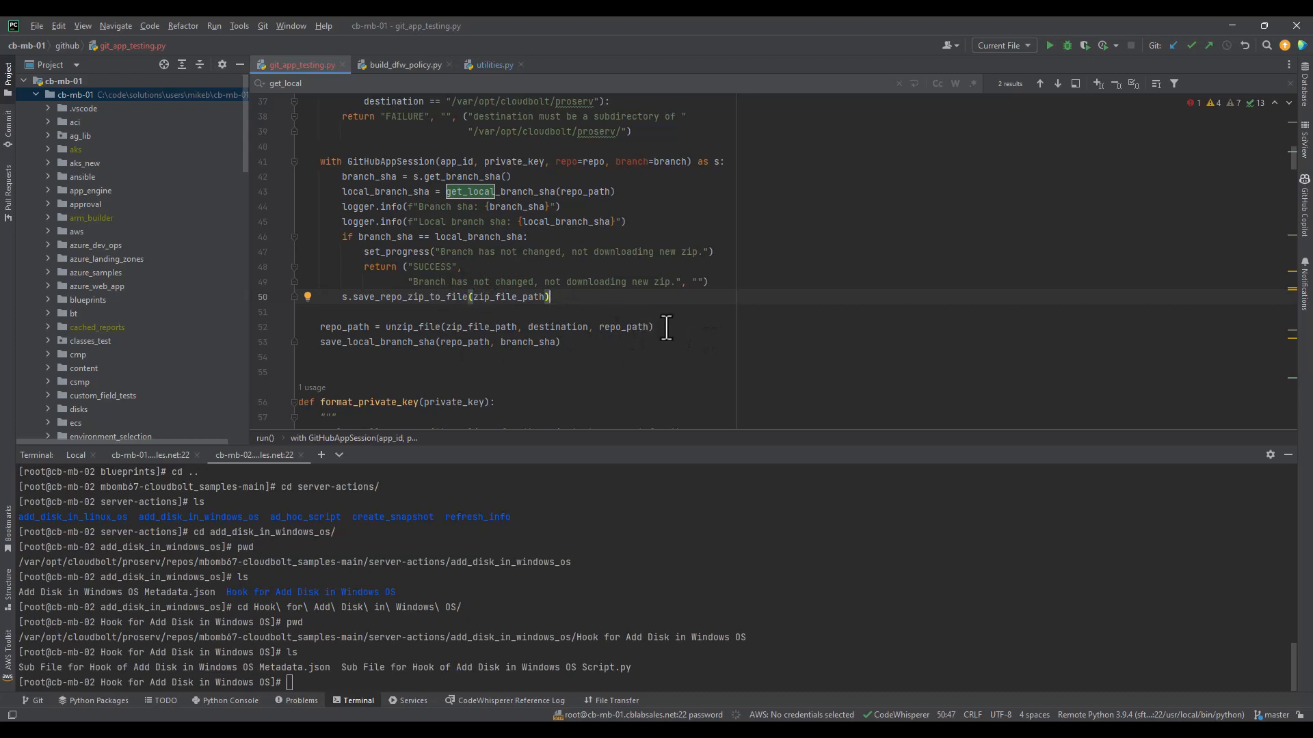
{"action": "left_click_drag", "start_coordinate": [659, 328], "coordinate": [316, 329]}
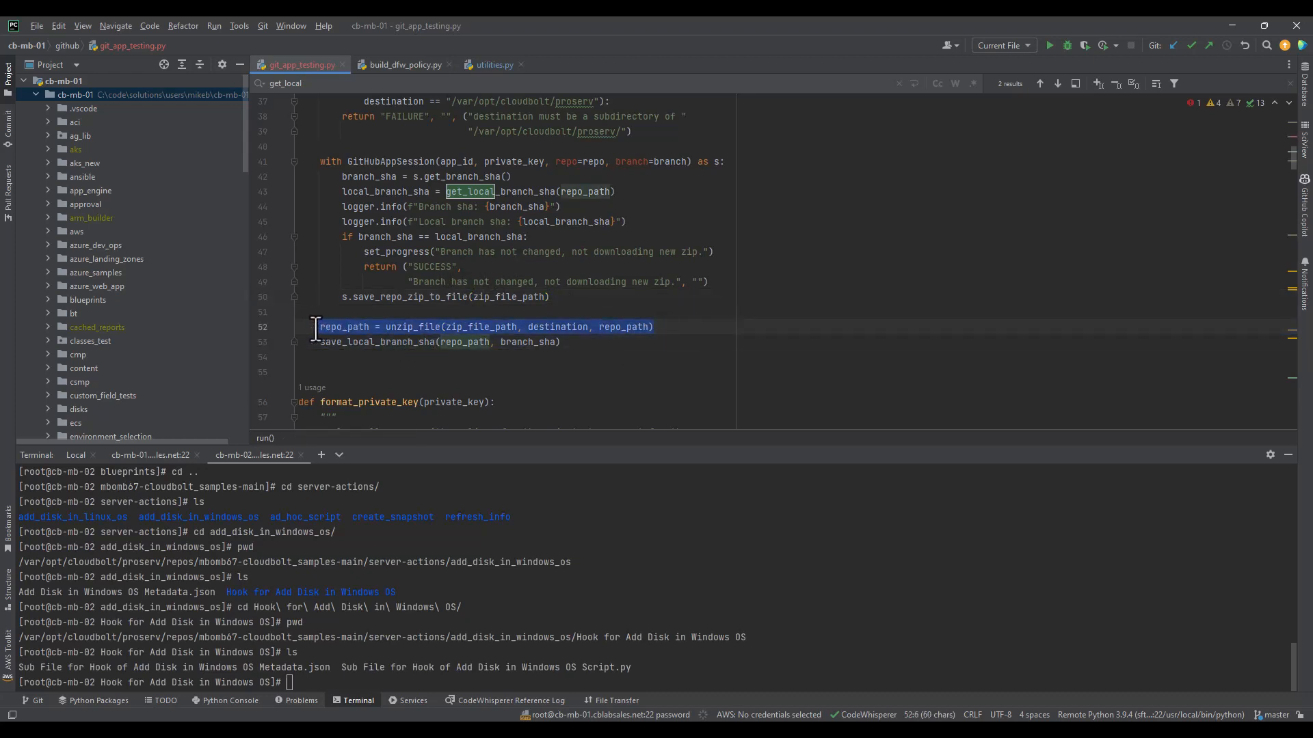
- Examine the end of run(), where the zip is unpacked to repo_path and save_local_branch_sha stores the branch SHA
{"action": "left_click", "coordinate": [337, 328]}
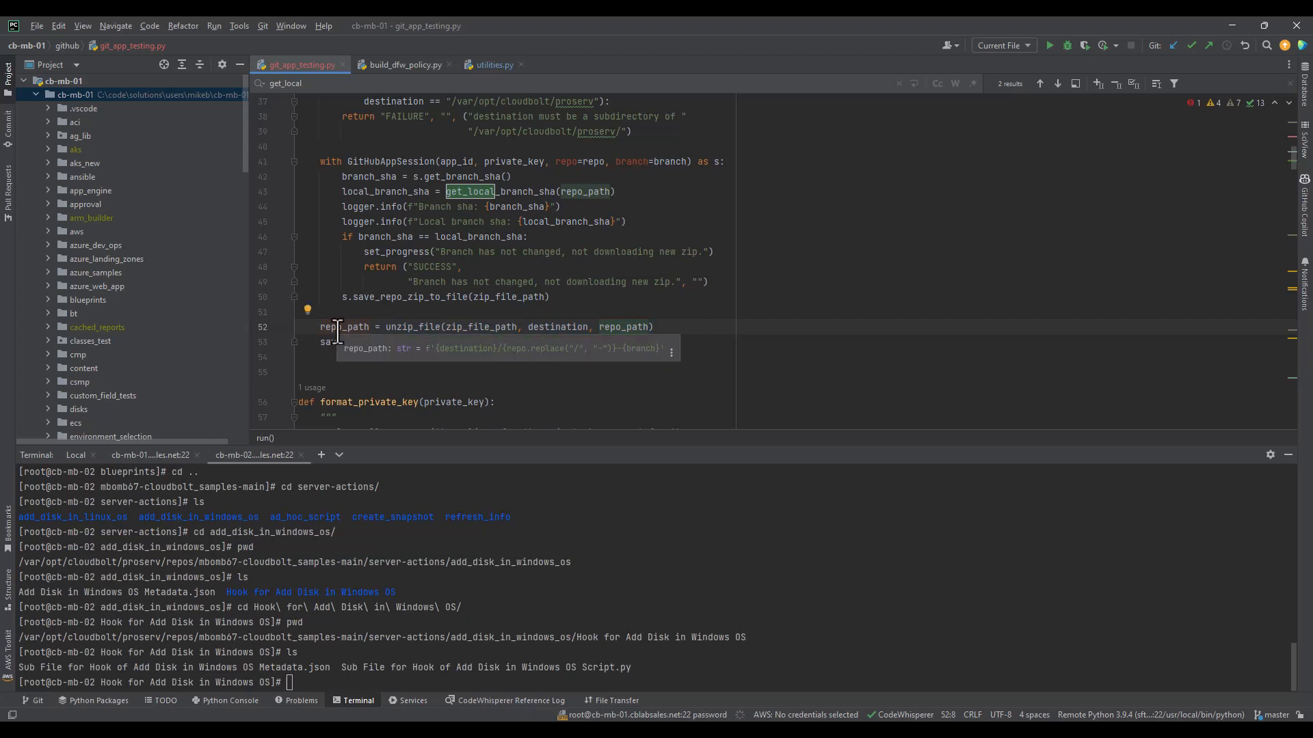
{"action": "left_click", "coordinate": [544, 288]}
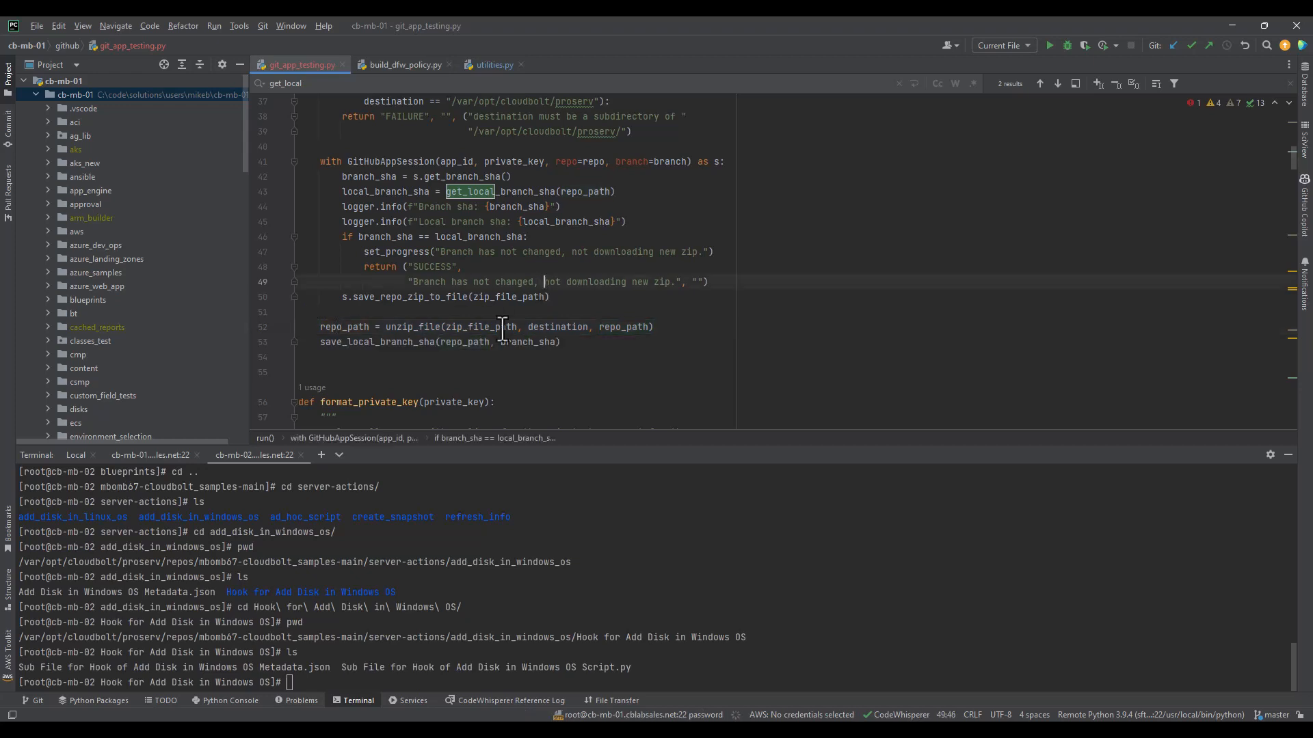
{"action": "left_click_drag", "start_coordinate": [564, 348], "coordinate": [316, 341]}
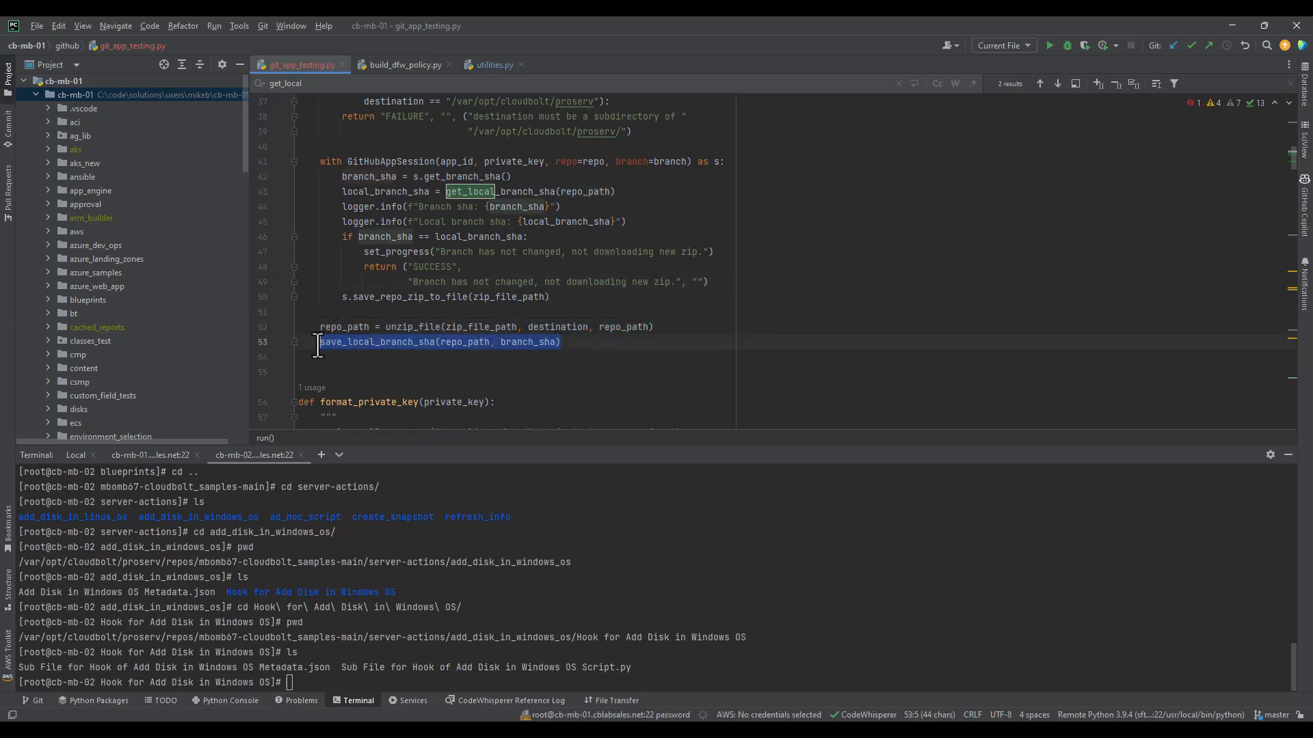
{"action": "left_click", "coordinate": [345, 342]}
{"action": "mouse_move", "coordinate": [345, 342]}
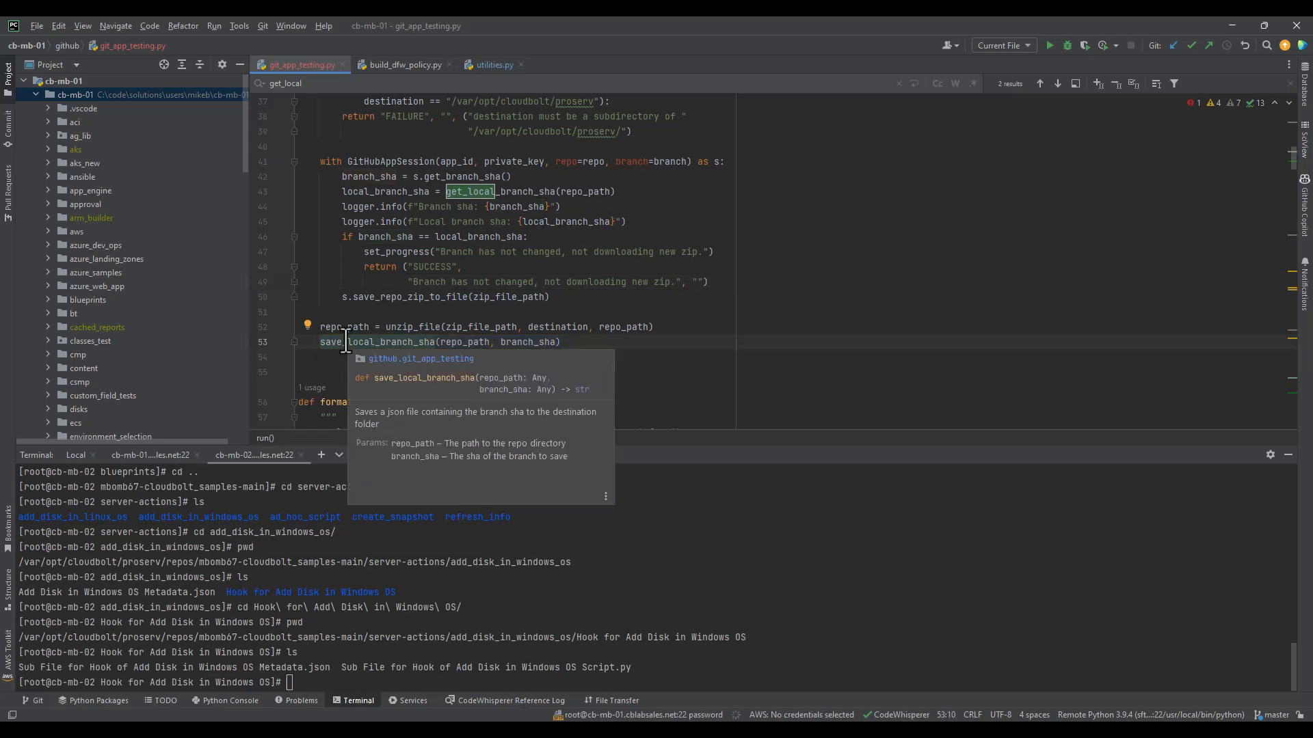
{"action": "left_click", "coordinate": [627, 342]}
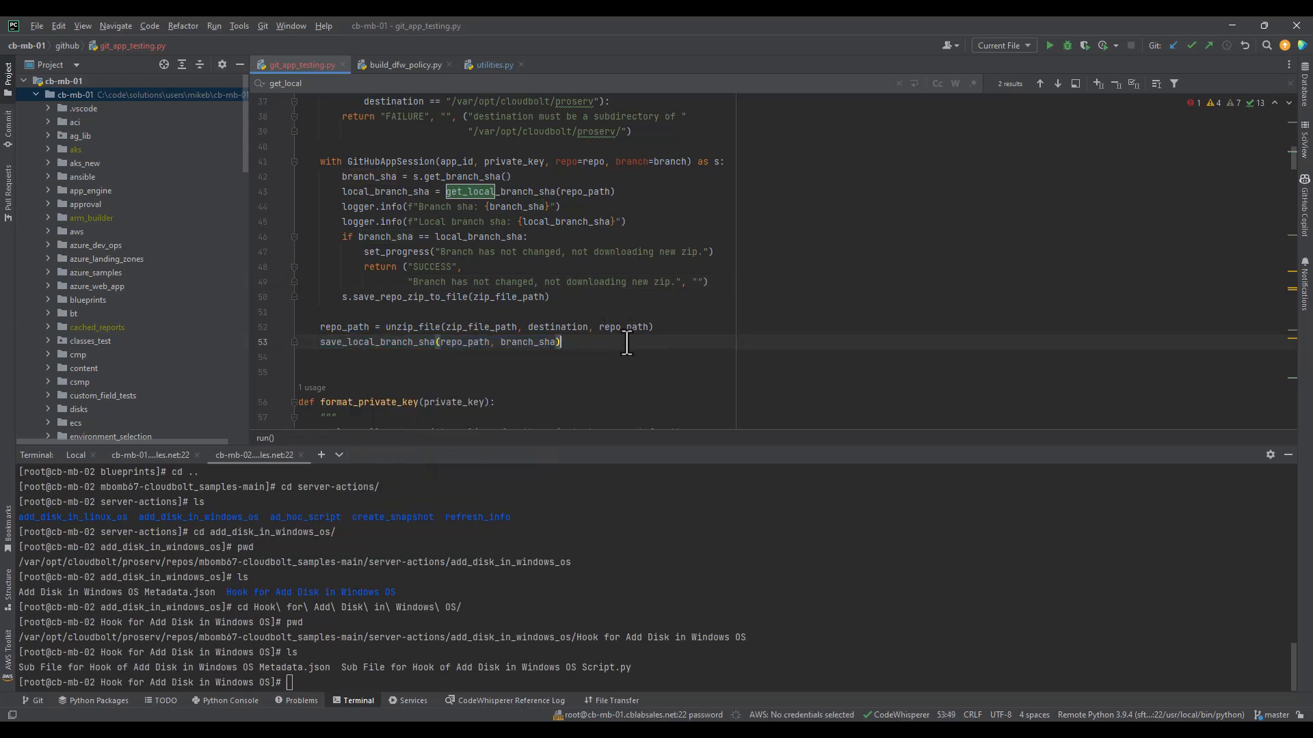
{"action": "scroll", "coordinate": [627, 343], "scroll_direction": "down", "scroll_amount": 1}
{"action": "scroll", "coordinate": [622, 301], "scroll_direction": "down", "scroll_amount": 2}
{"action": "scroll", "coordinate": [608, 232], "scroll_direction": "up", "scroll_amount": 3}
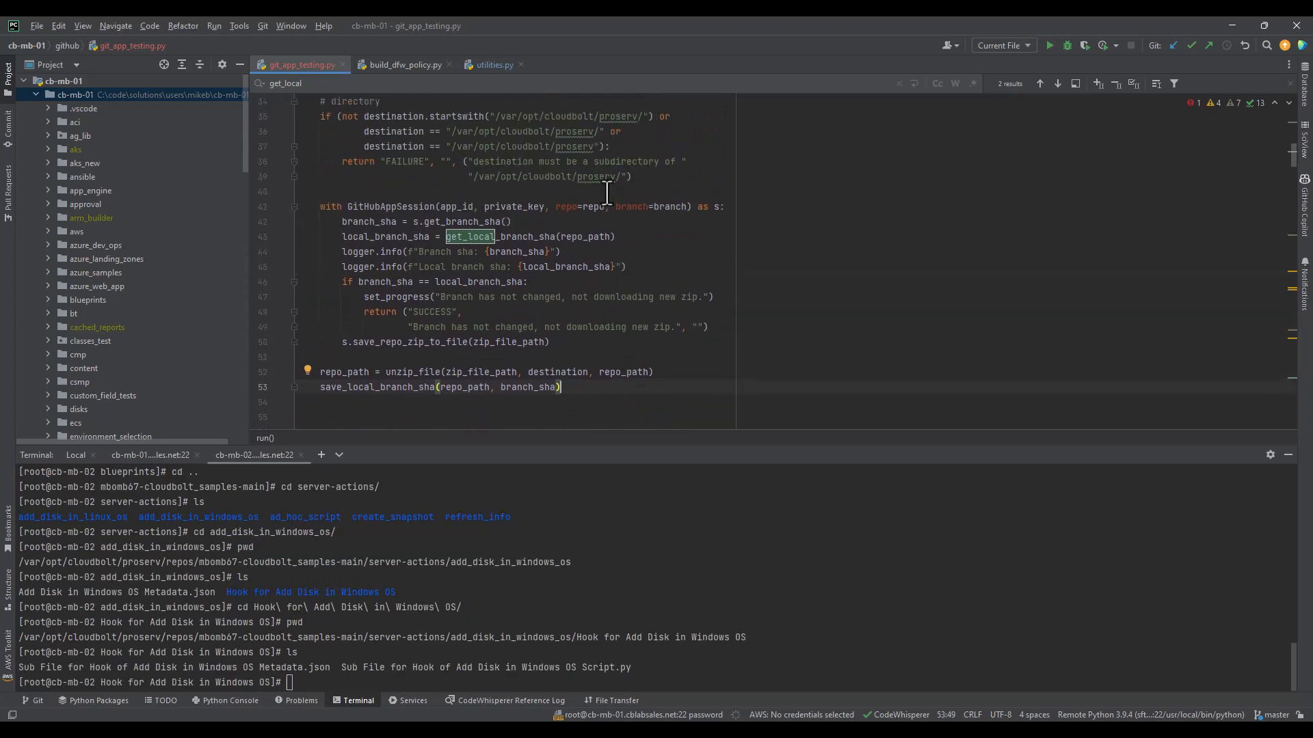
{"action": "mouse_move", "coordinate": [599, 181]}
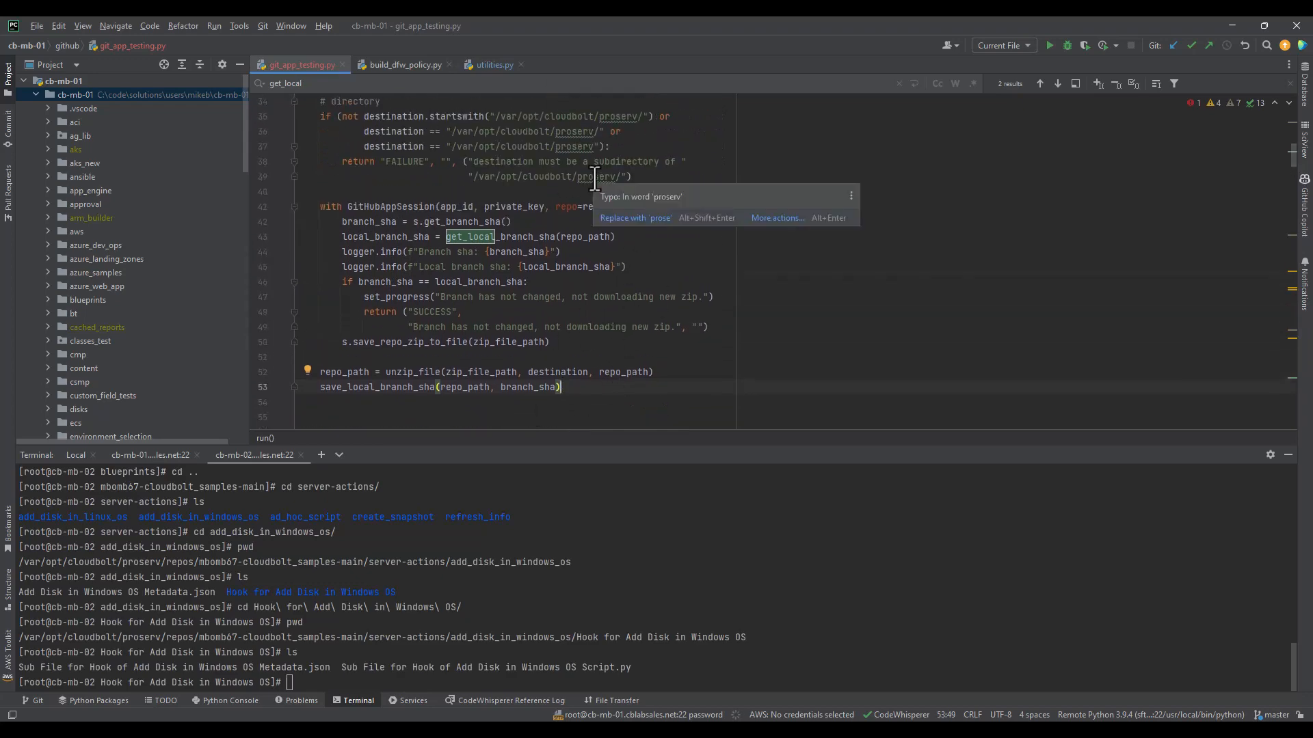
- Examine the GitHubAppSession class docstring and its __init__ attributes, including the app ID, private key, JWT and repo settings
{"action": "scroll", "coordinate": [1272, 267], "scroll_direction": "down", "scroll_amount": 10}
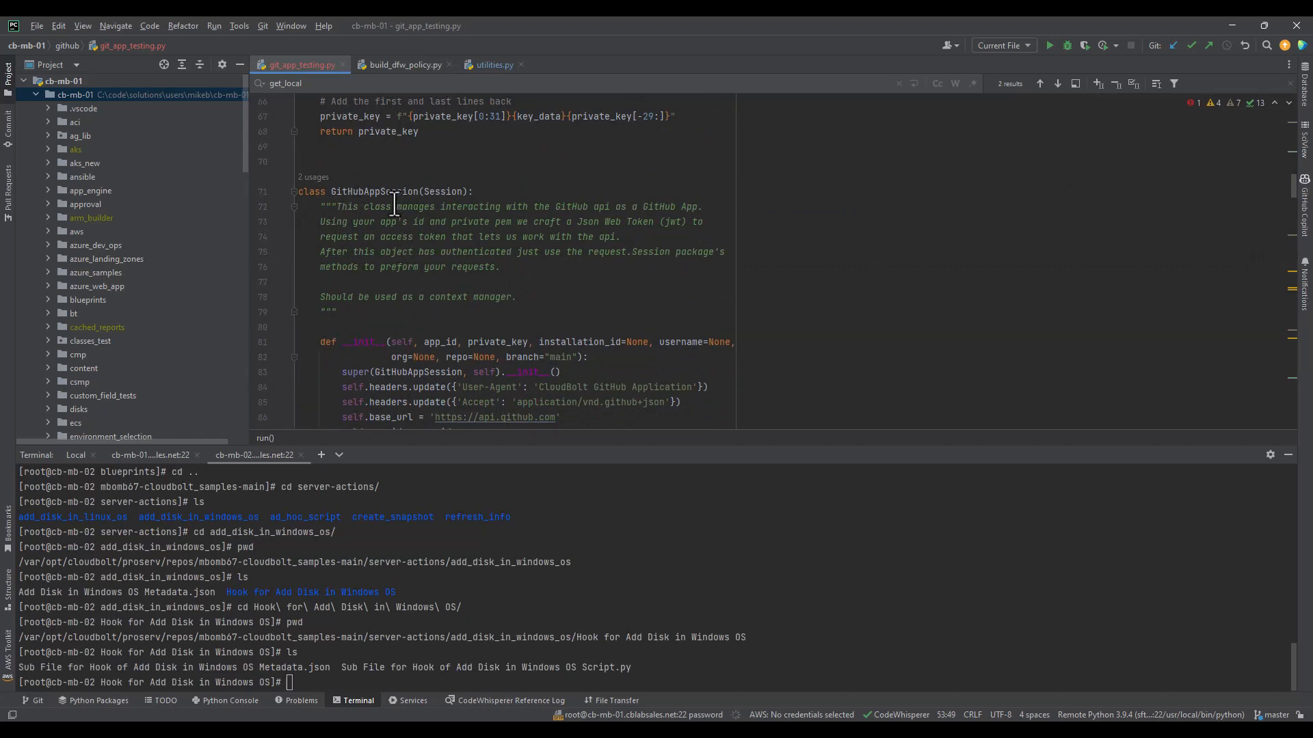
{"action": "mouse_move", "coordinate": [395, 204]}
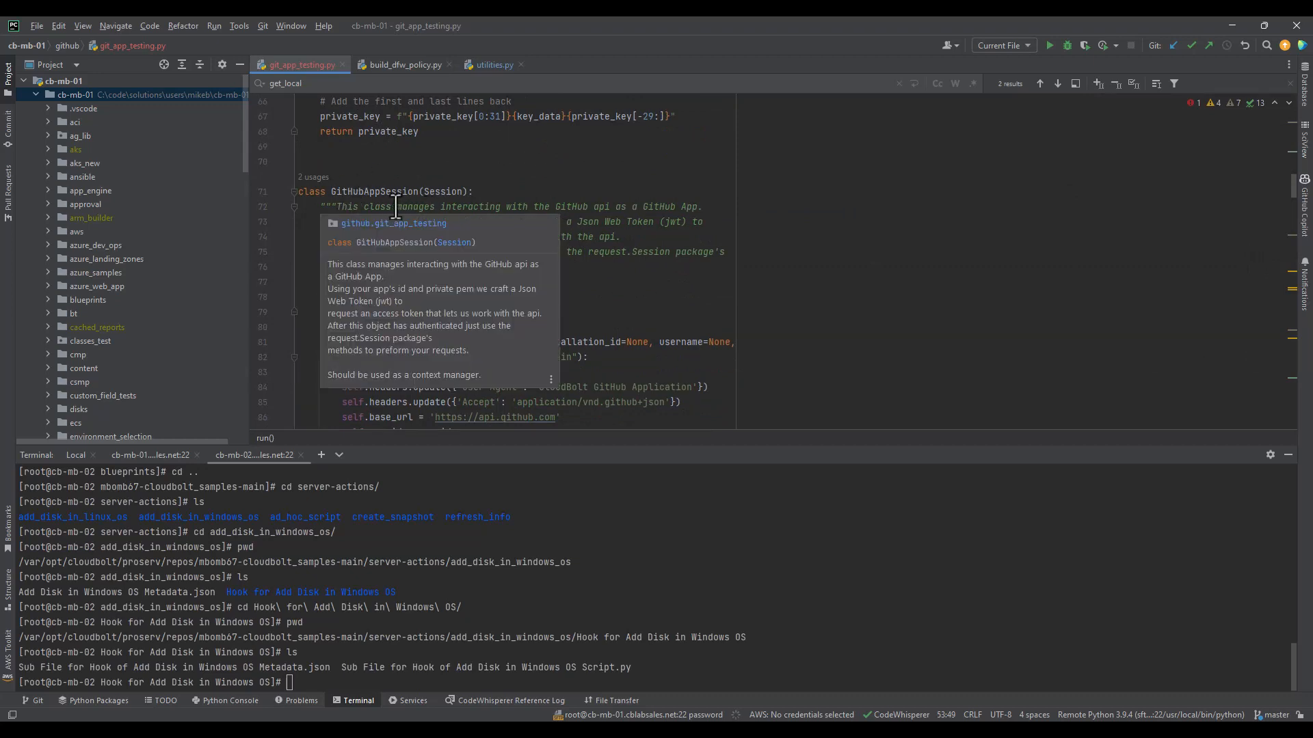
{"action": "left_click", "coordinate": [612, 268]}
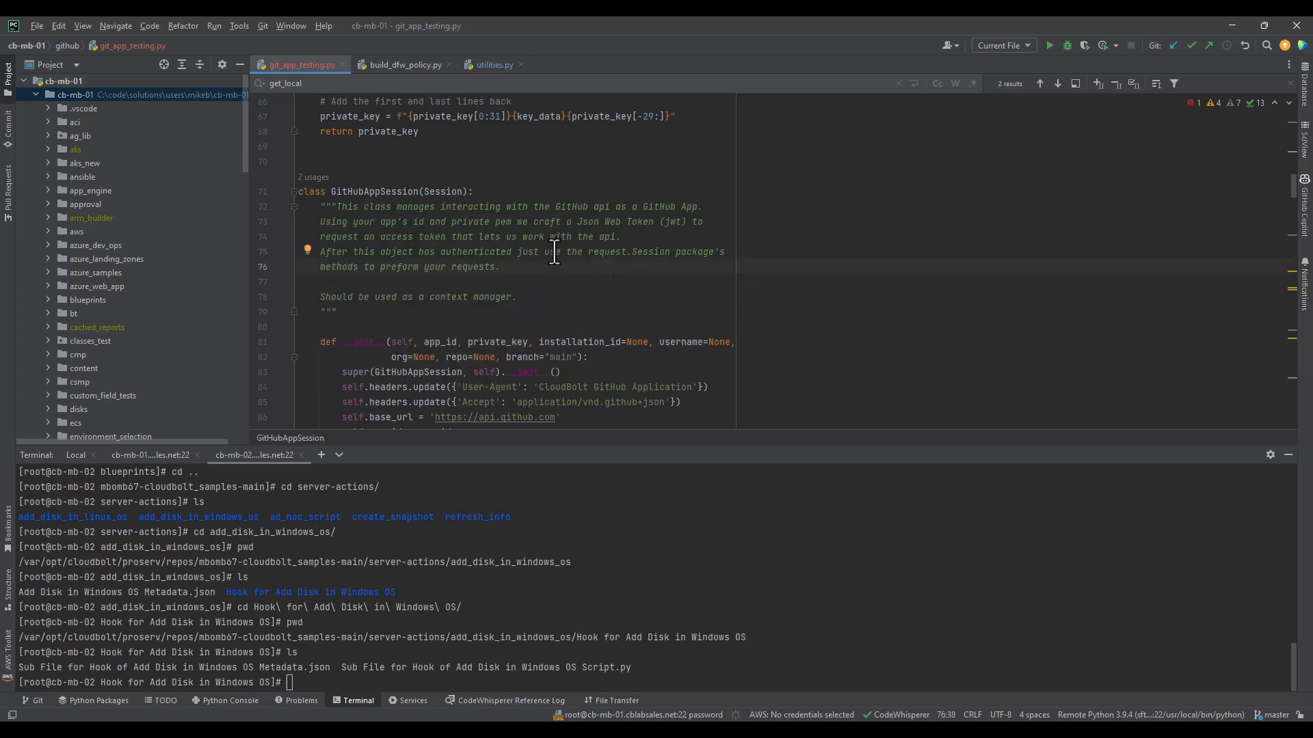
{"action": "mouse_move", "coordinate": [554, 250]}
{"action": "scroll", "coordinate": [611, 260], "scroll_direction": "down", "scroll_amount": 3}
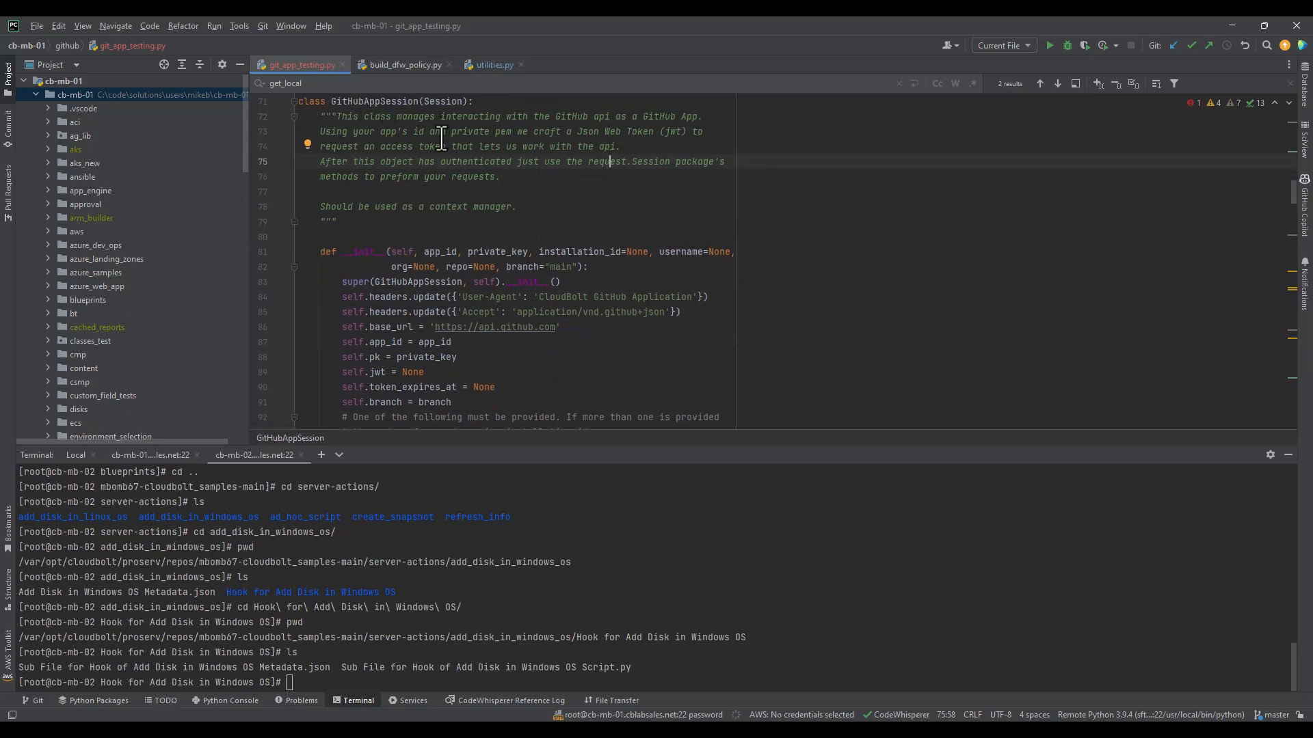
{"action": "scroll", "coordinate": [602, 318], "scroll_direction": "down", "scroll_amount": 4}
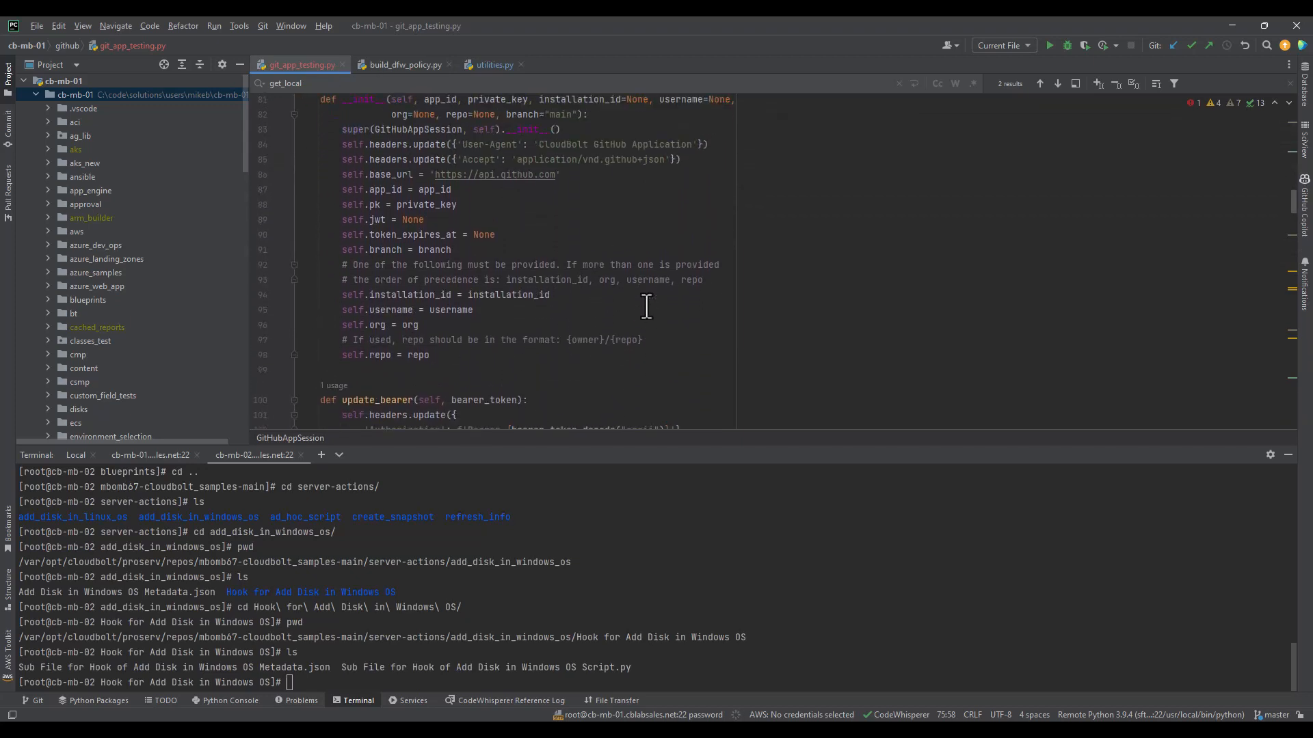
{"action": "scroll", "coordinate": [467, 263], "scroll_direction": "down", "scroll_amount": 2}
{"action": "scroll", "coordinate": [469, 267], "scroll_direction": "up", "scroll_amount": 4}
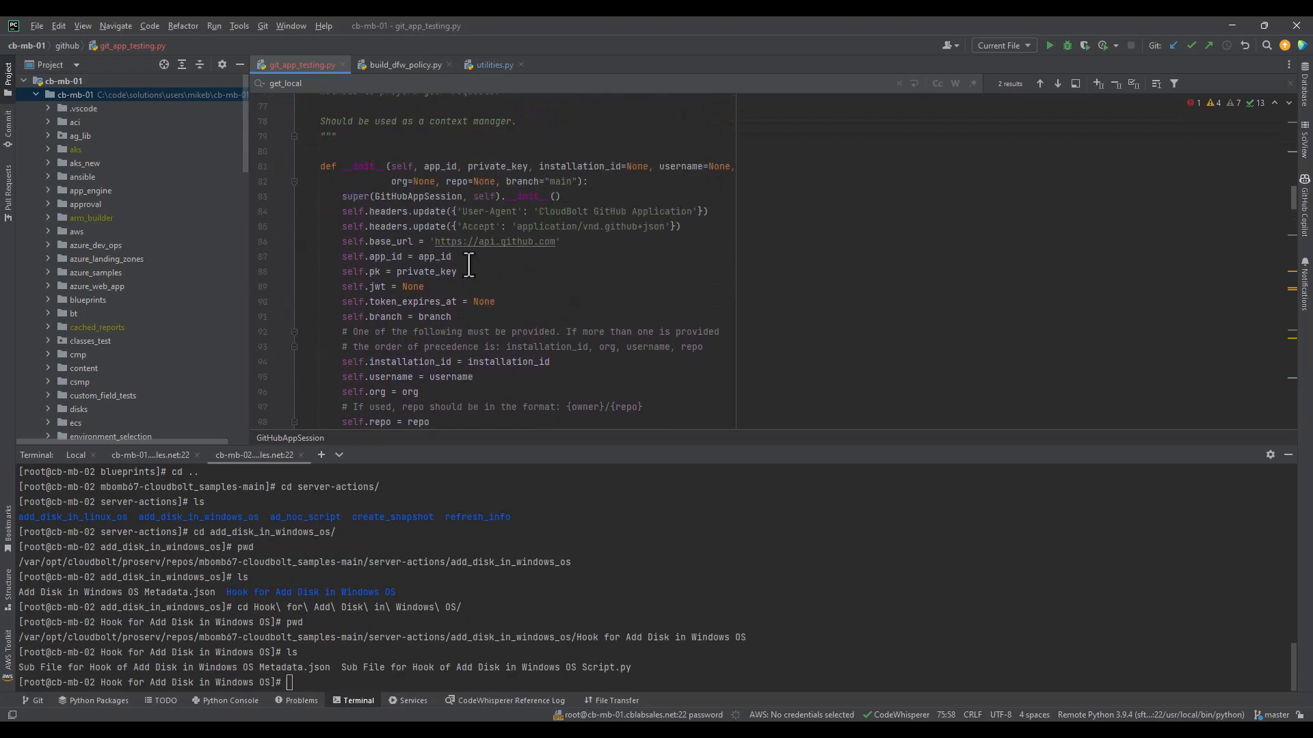
- Locate the session's __enter__ method and examine its create_jwt call that sets self.jwt
{"action": "scroll", "coordinate": [475, 280], "scroll_direction": "down", "scroll_amount": 12}
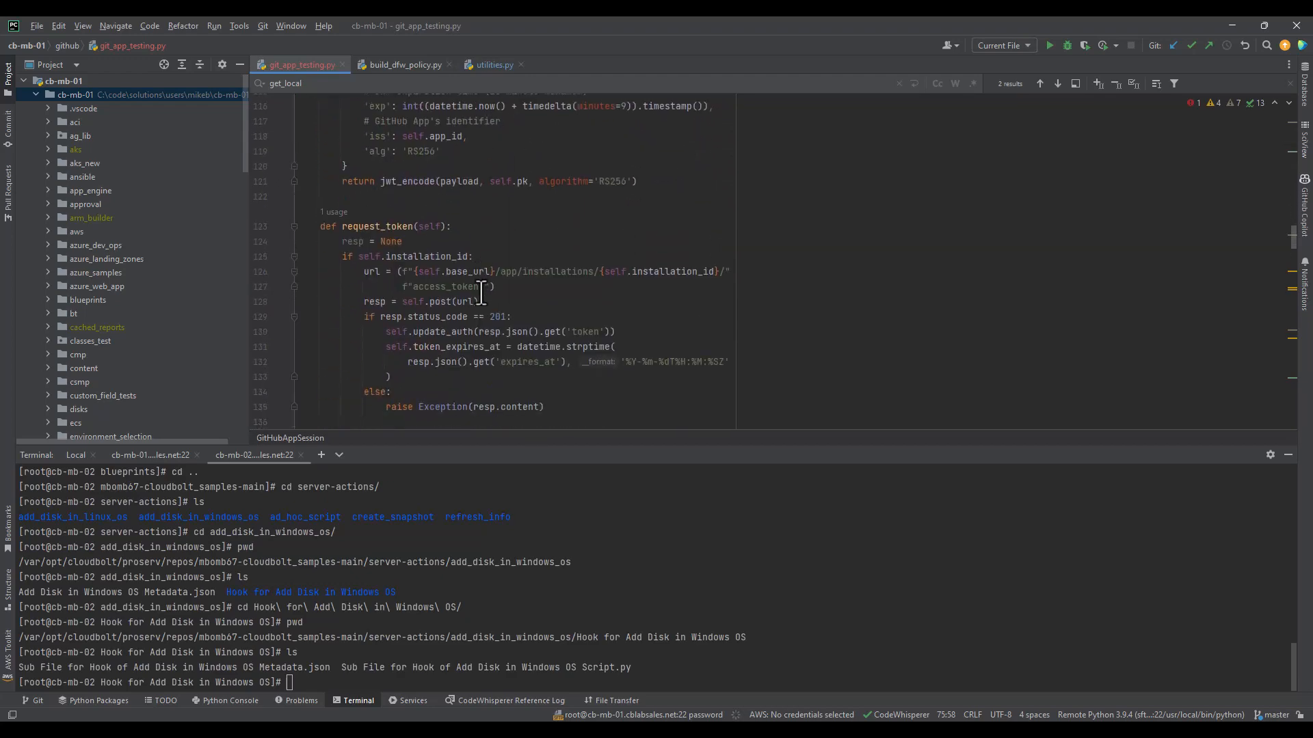
{"action": "scroll", "coordinate": [482, 292], "scroll_direction": "down", "scroll_amount": 9}
{"action": "scroll", "coordinate": [482, 292], "scroll_direction": "up", "scroll_amount": 6}
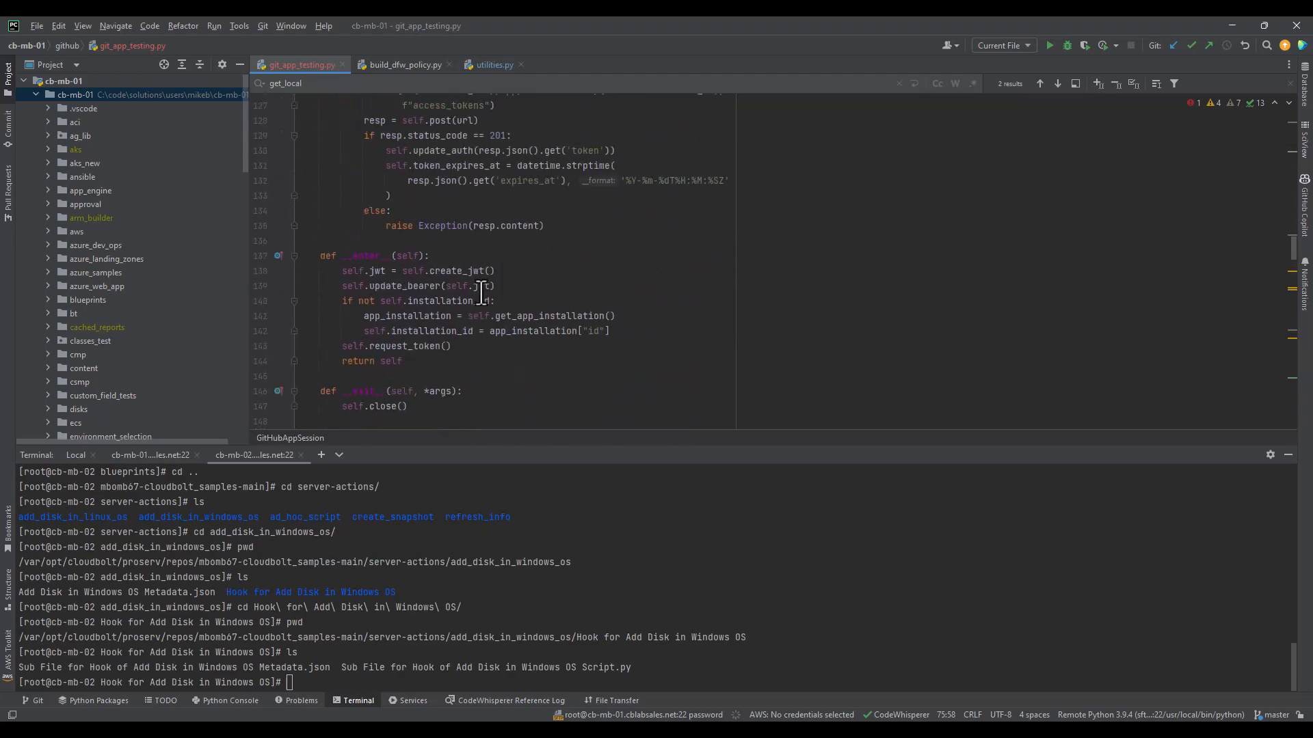
{"action": "left_click_drag", "start_coordinate": [341, 270], "coordinate": [495, 272]}
{"action": "left_click", "coordinate": [495, 272]}
{"action": "double_click", "coordinate": [463, 271]}
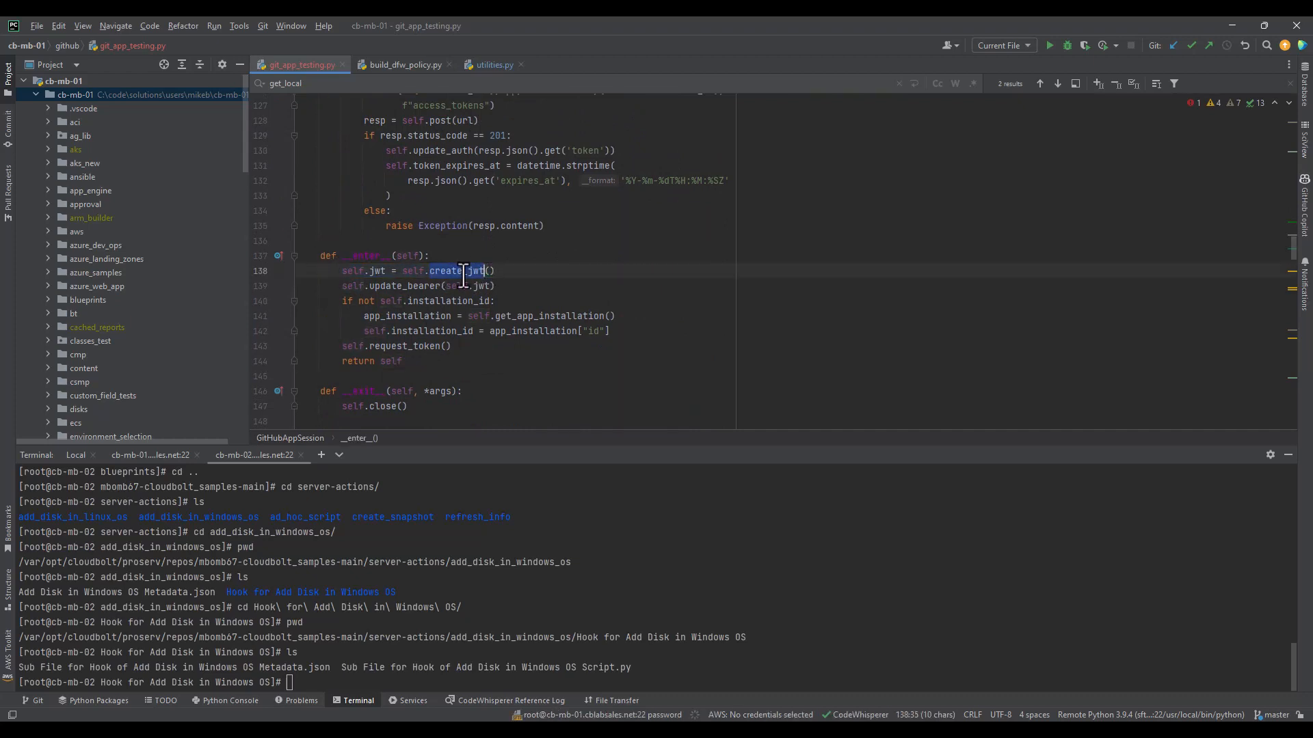
{"action": "mouse_move", "coordinate": [464, 271]}
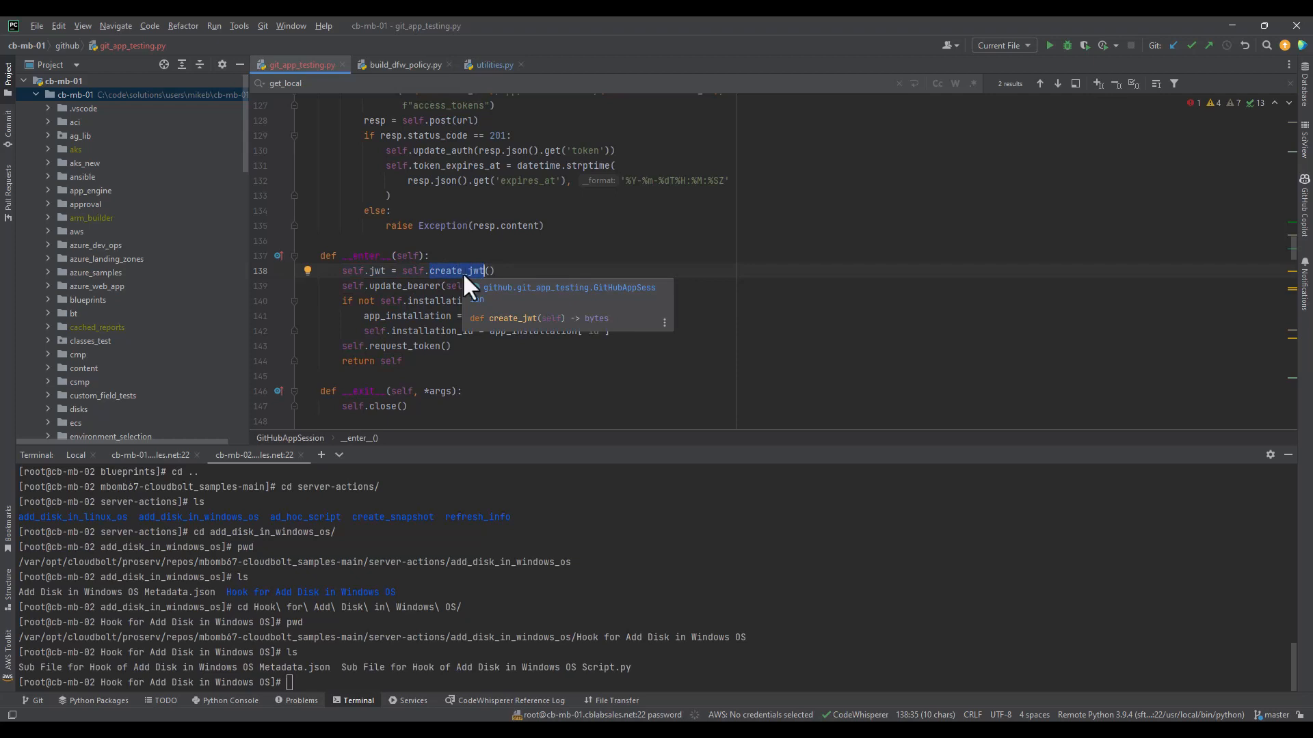
{"action": "scroll", "coordinate": [462, 272], "scroll_direction": "up", "scroll_amount": 3}
{"action": "scroll", "coordinate": [568, 260], "scroll_direction": "down", "scroll_amount": 3}
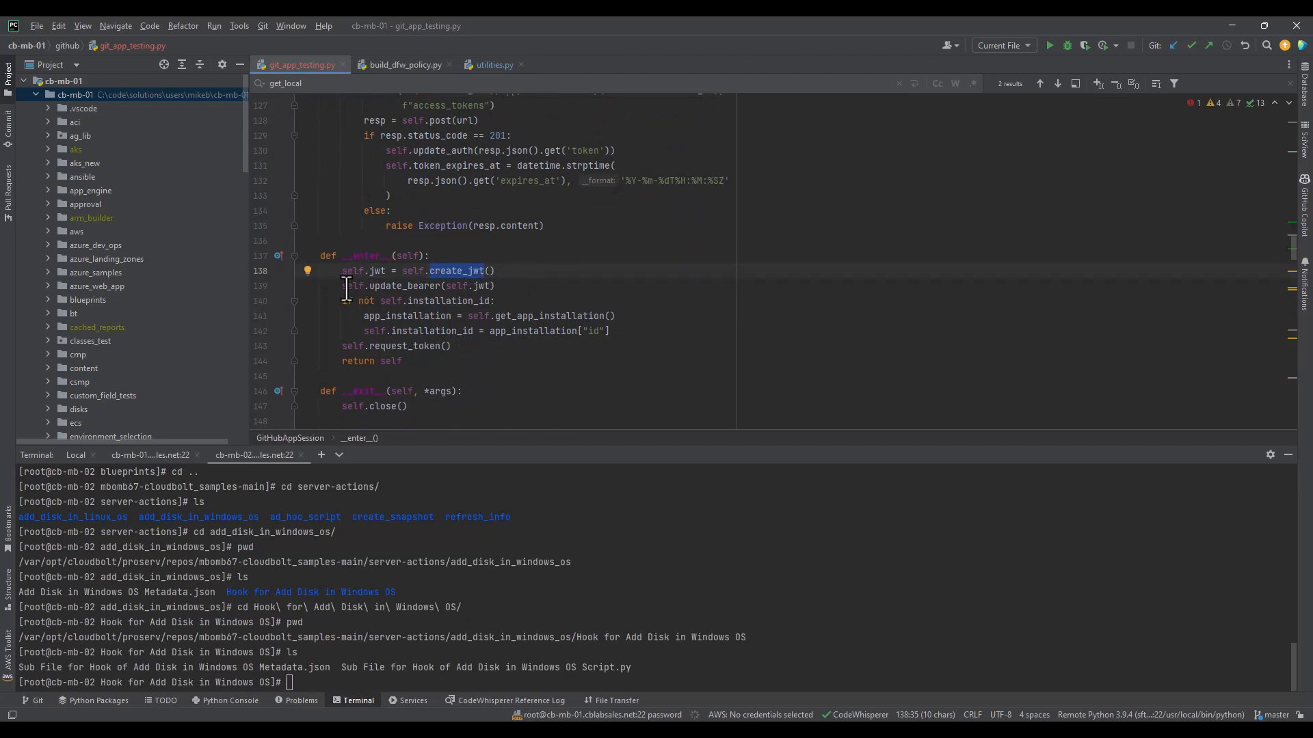
- Examine the rest of __enter__, covering update_bearer, the app installation ID lookup and the request_token call
{"action": "left_click_drag", "start_coordinate": [342, 286], "coordinate": [500, 287]}
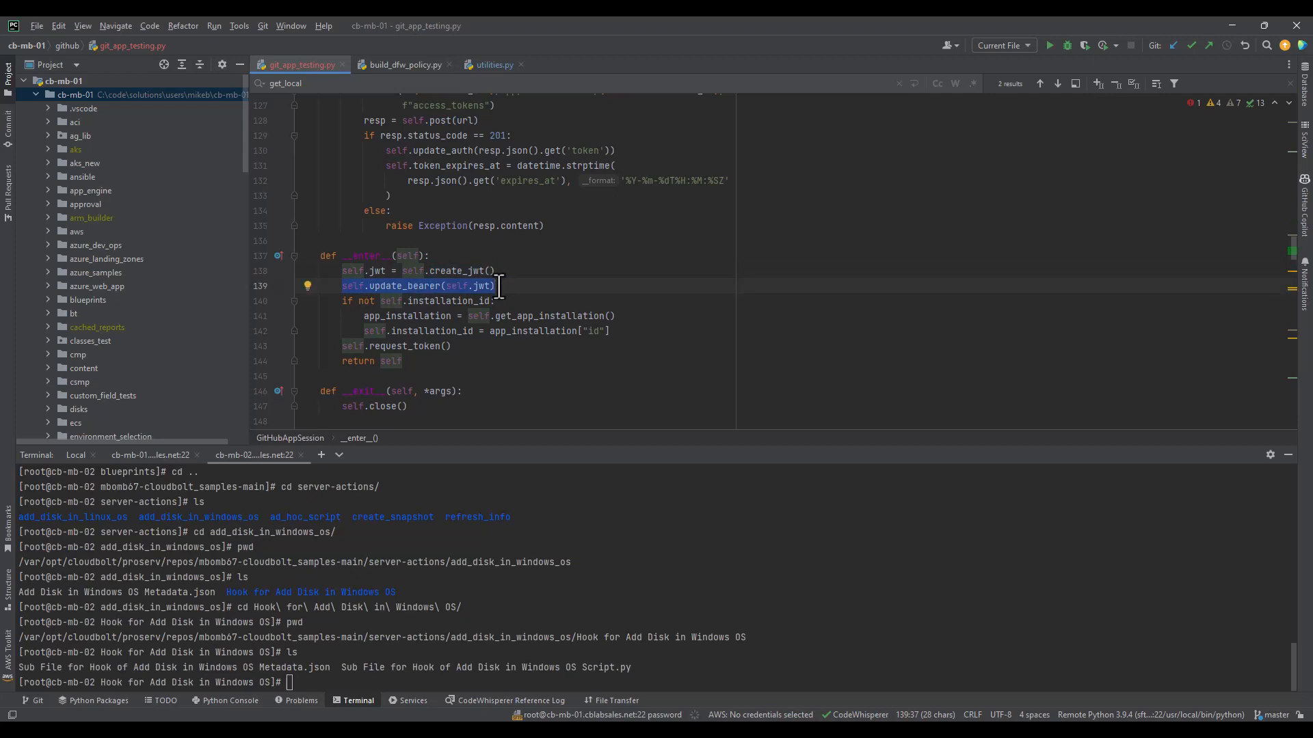
{"action": "left_click", "coordinate": [451, 286]}
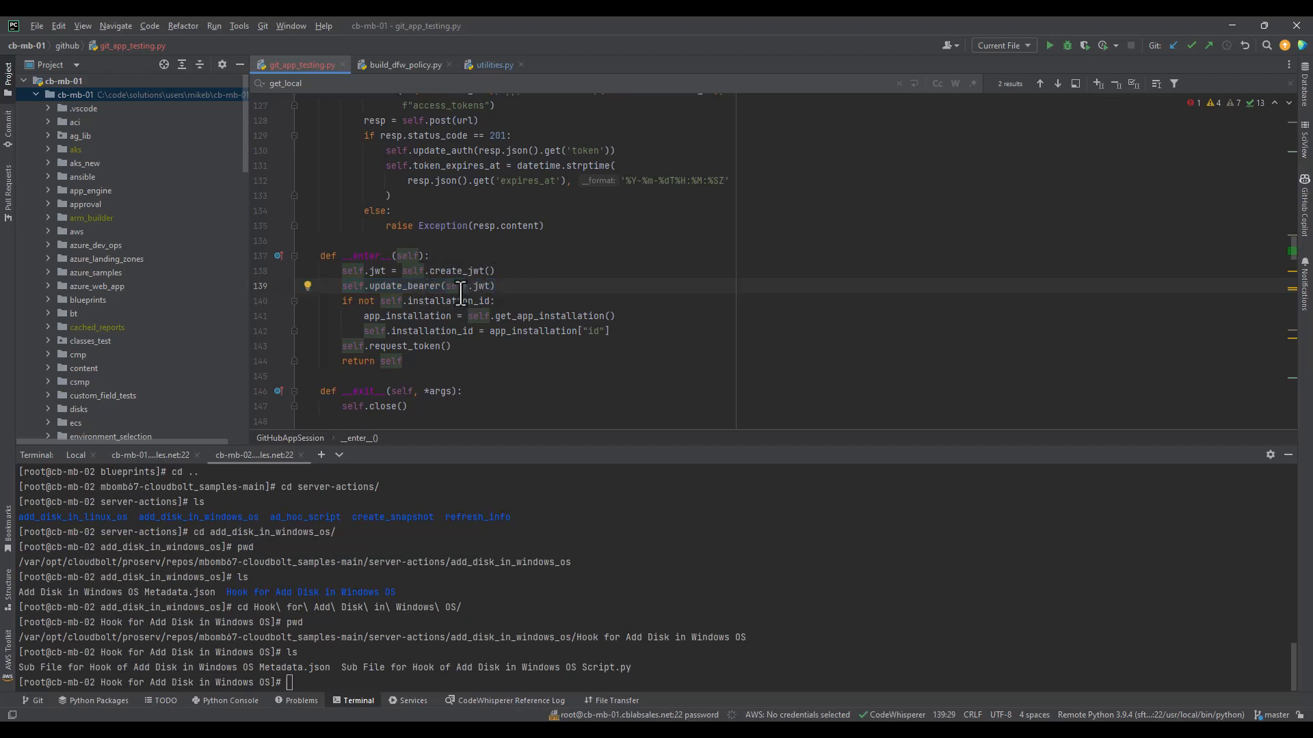
{"action": "mouse_move", "coordinate": [378, 276]}
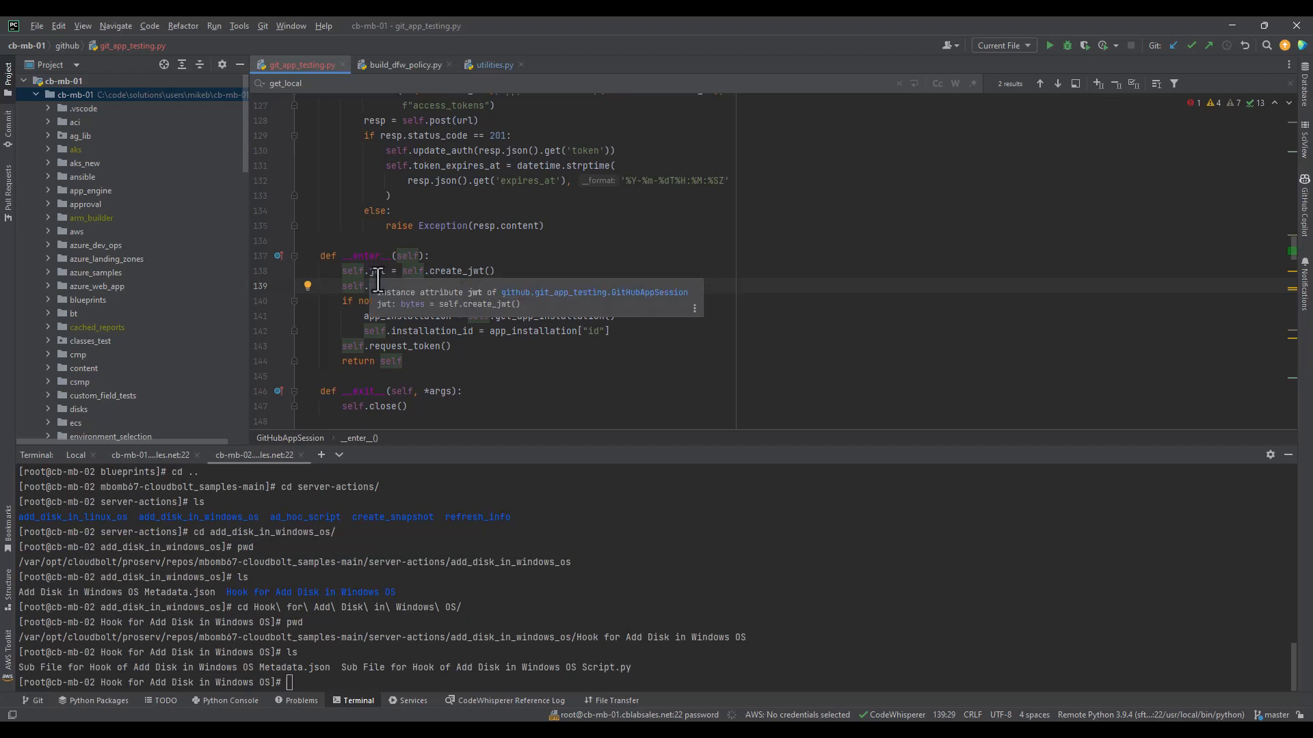
{"action": "left_click_drag", "start_coordinate": [369, 348], "coordinate": [439, 349]}
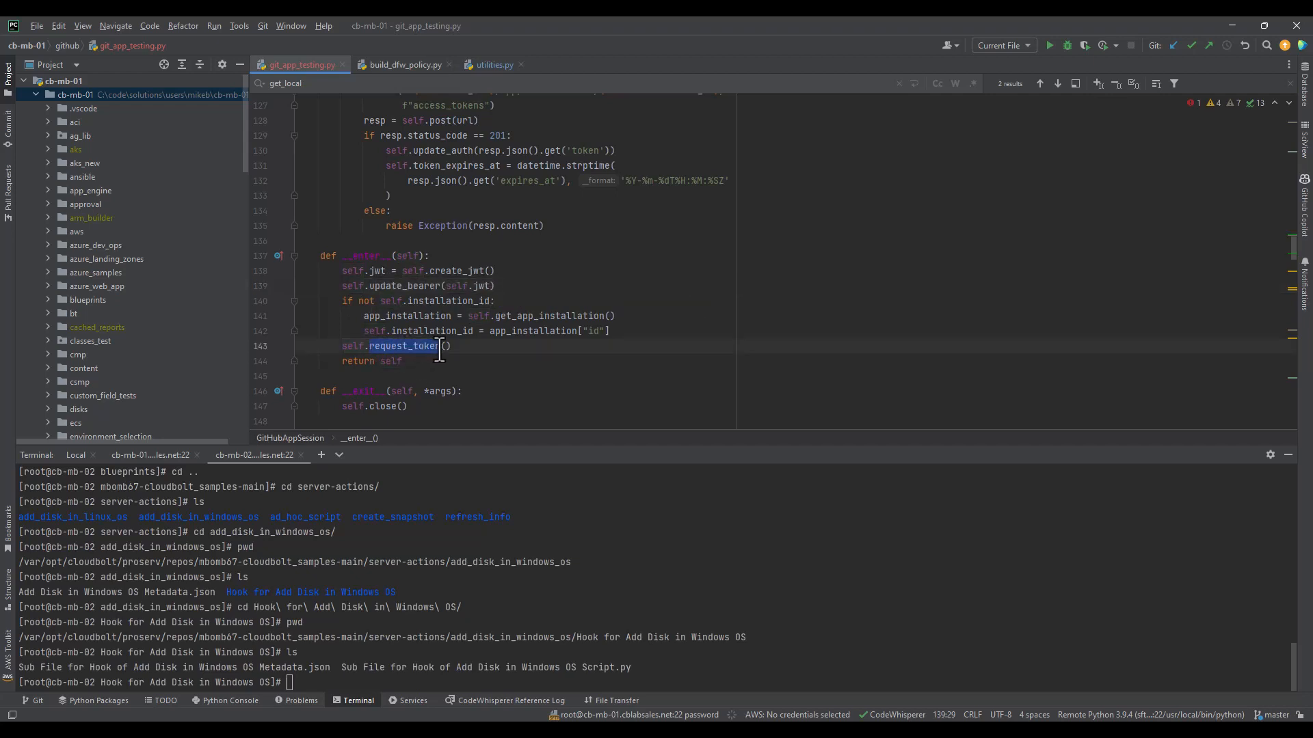
{"action": "left_click", "coordinate": [464, 347]}
{"action": "mouse_move", "coordinate": [446, 316]}
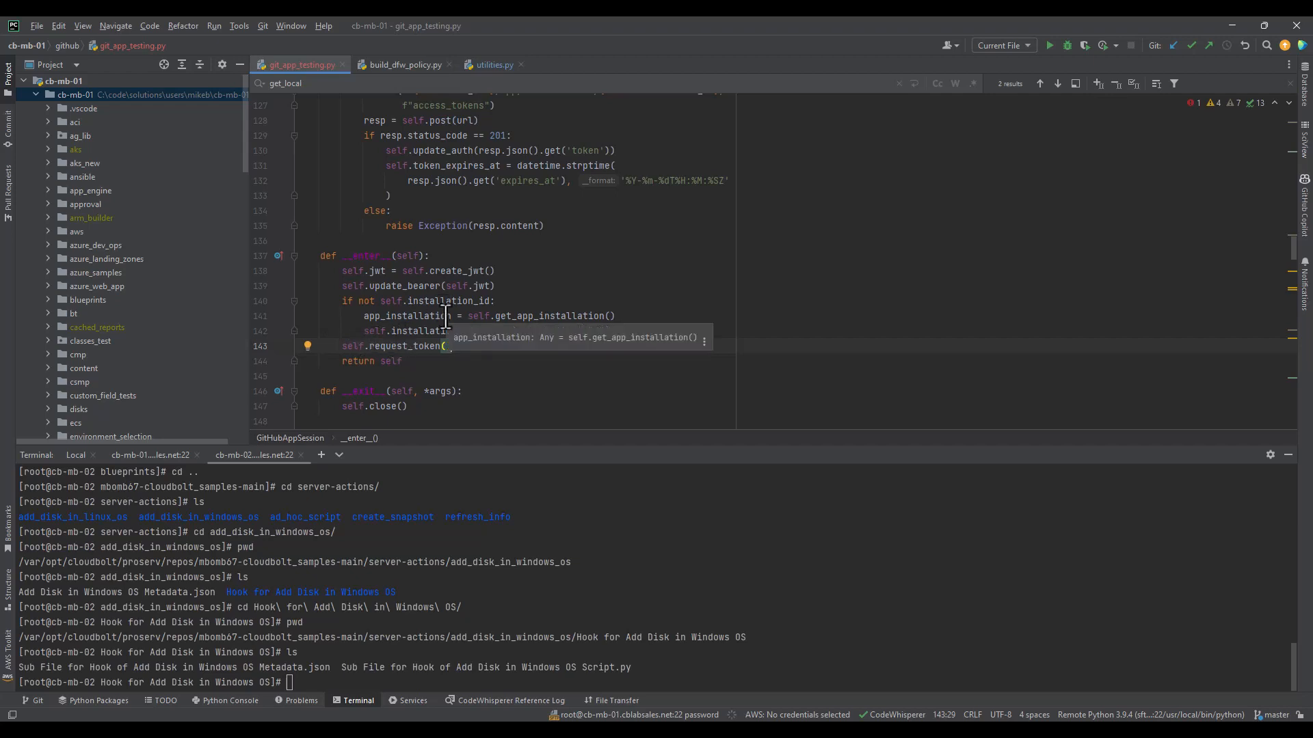
{"action": "mouse_move", "coordinate": [456, 270]}
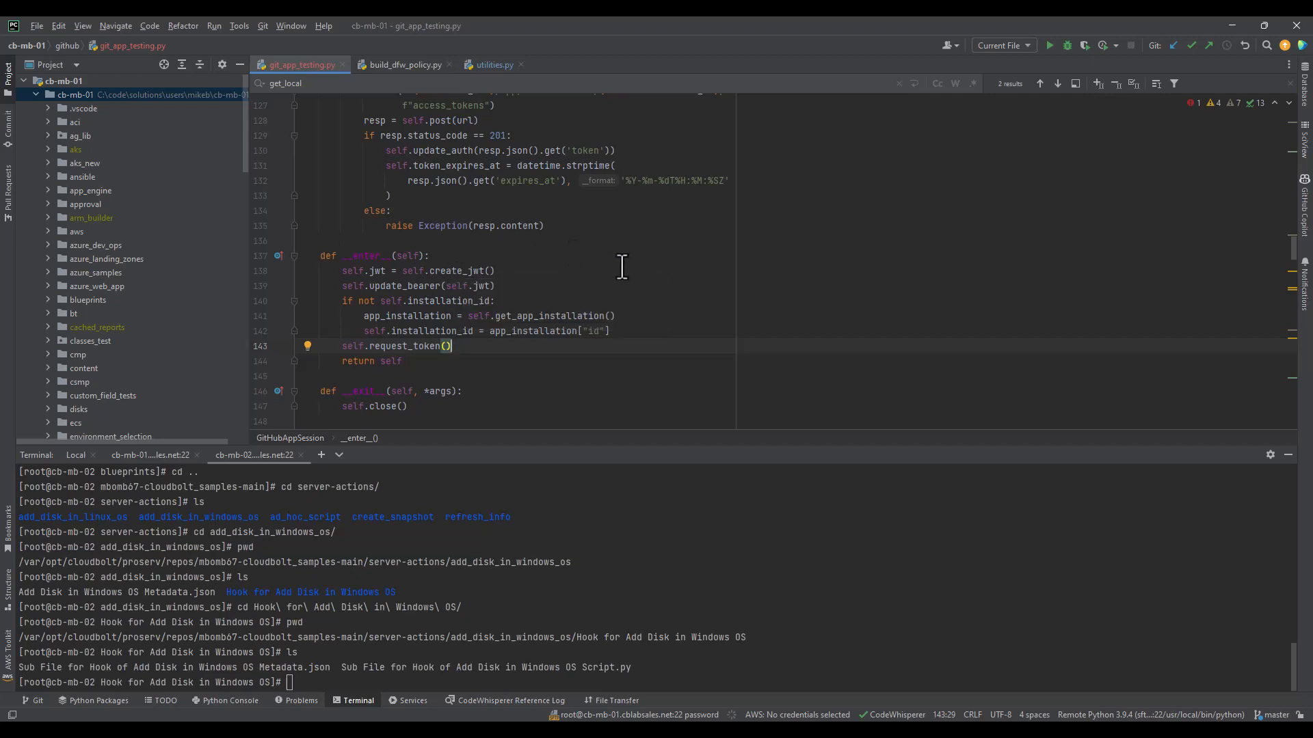
{"action": "scroll", "coordinate": [623, 264], "scroll_direction": "down", "scroll_amount": 2}
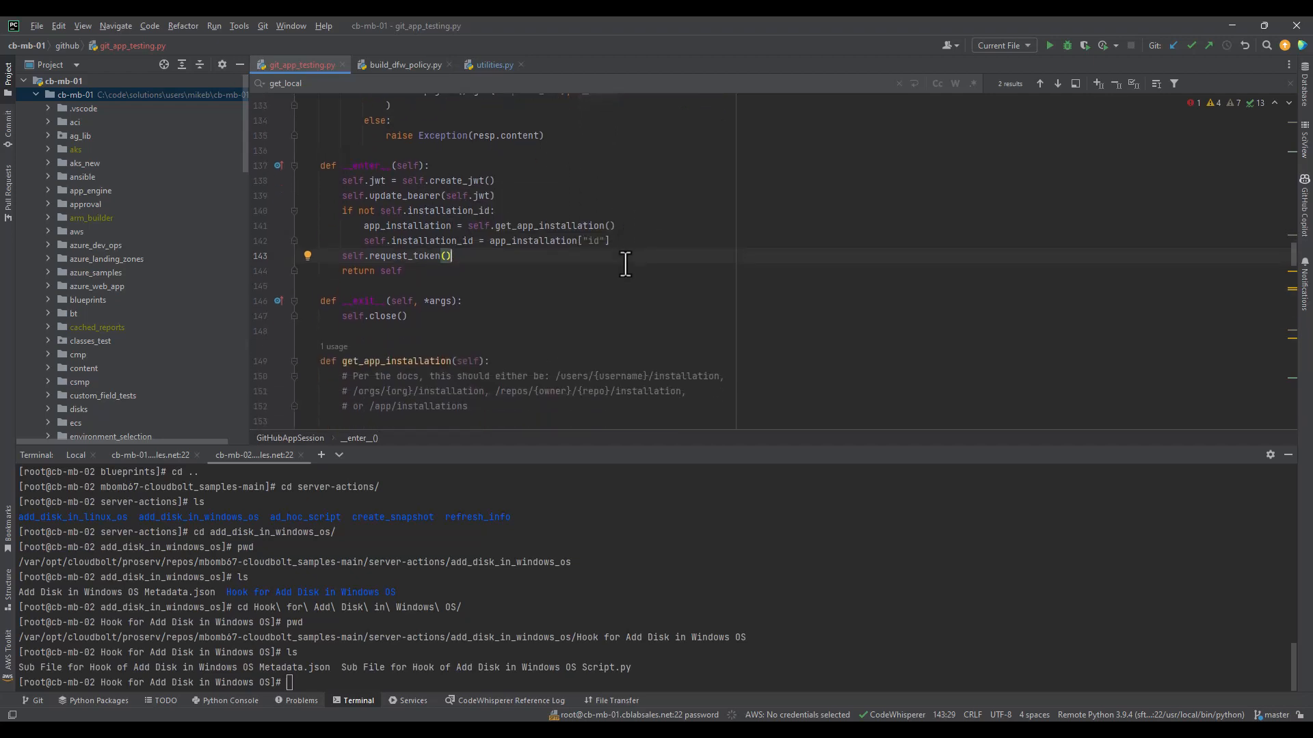